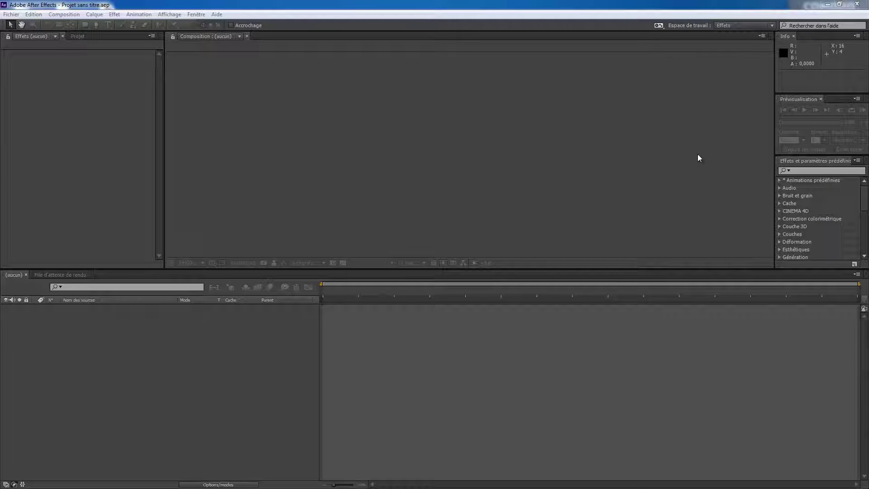
# Step: Play the intro real video from the Untitled_media folder with the sound muted, close it and return to After Effects
pyautogui.click(828, 4)
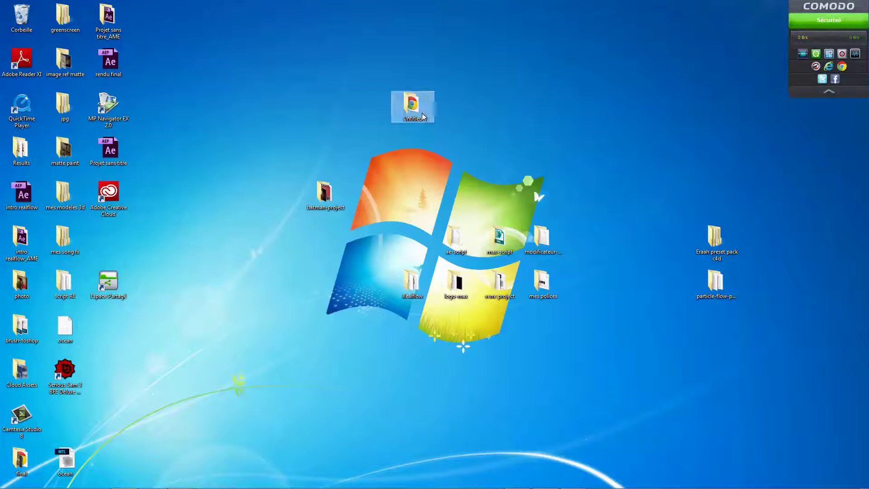
pyautogui.doubleClick(411, 104)
pyautogui.doubleClick(401, 86)
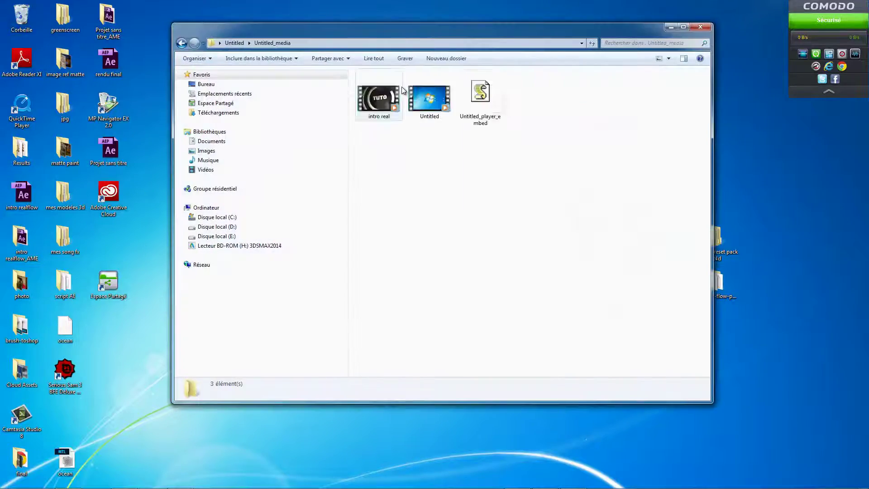
pyautogui.doubleClick(383, 108)
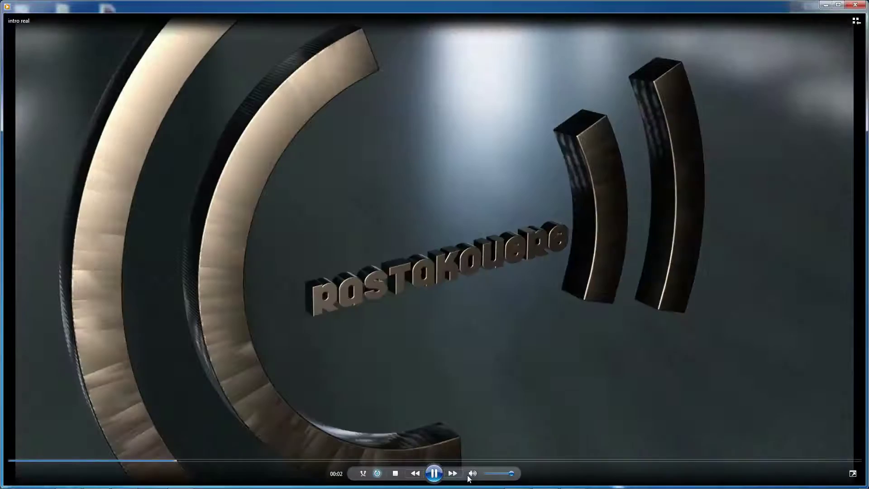
pyautogui.click(472, 477)
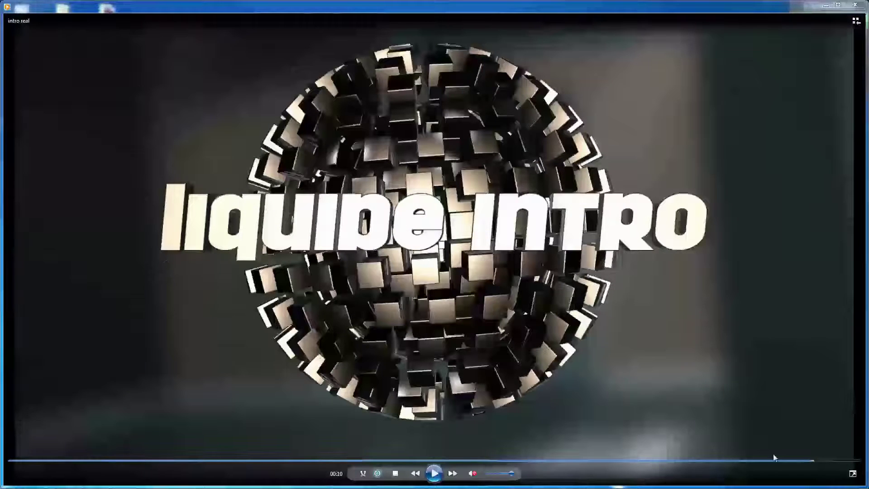
pyautogui.moveTo(814, 465); pyautogui.dragTo(775, 462)
pyautogui.click(437, 474)
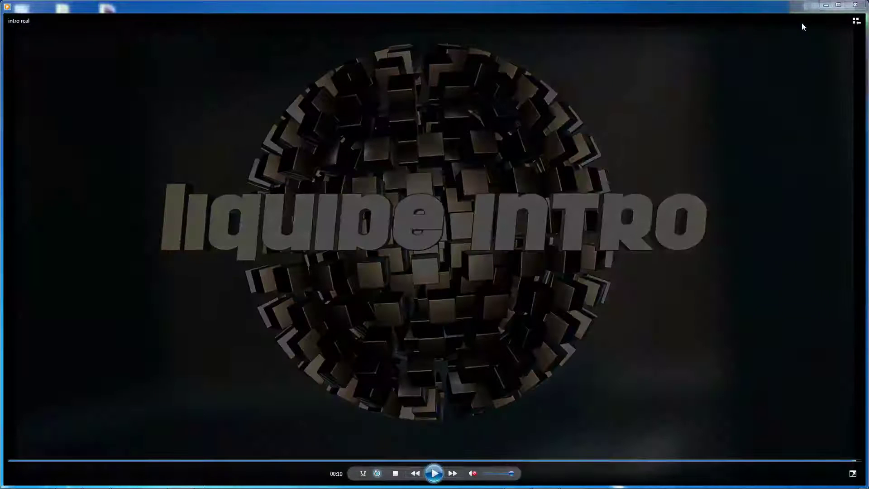
pyautogui.click(856, 5)
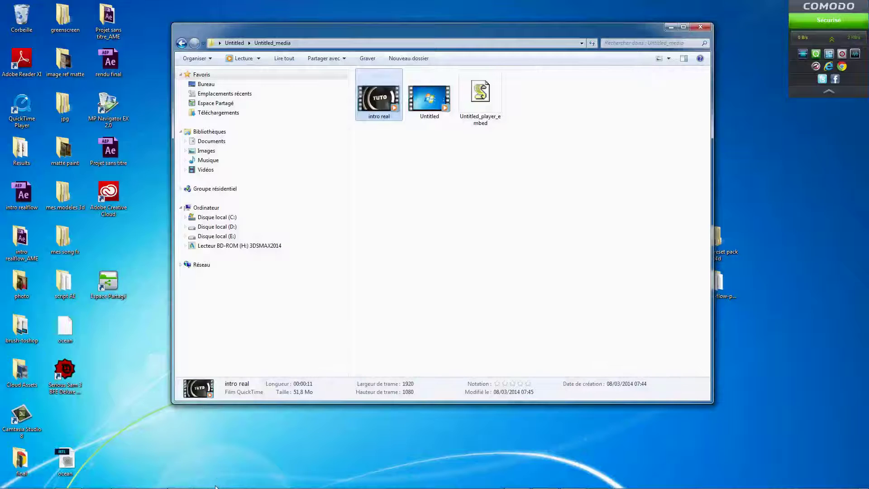
pyautogui.click(181, 479)
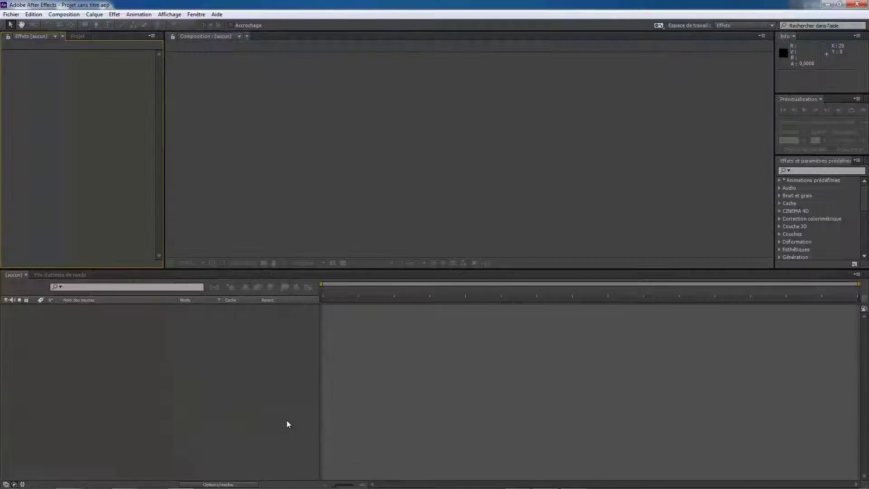
# Step: Create a new 1920 x 1080 composition at 25 fps, 11 seconds long, with square pixels (Pixels carrés)
pyautogui.click(287, 424)
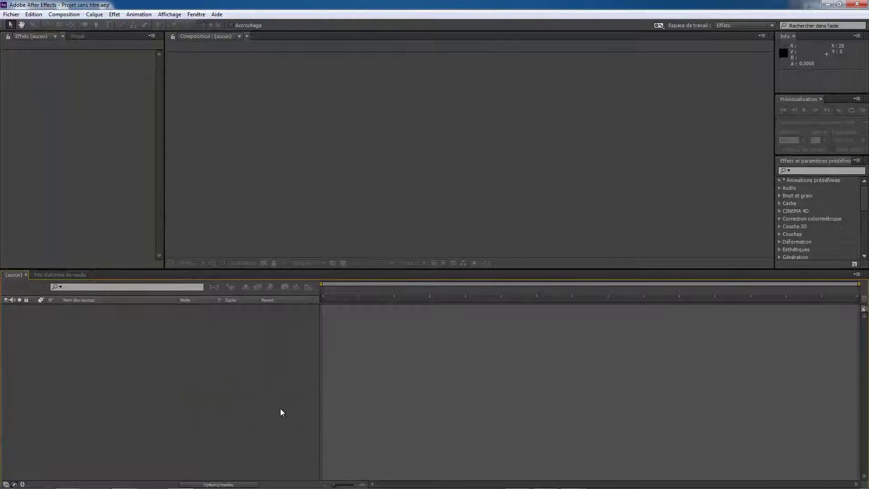
pyautogui.hotkey('ctrl', 'n')
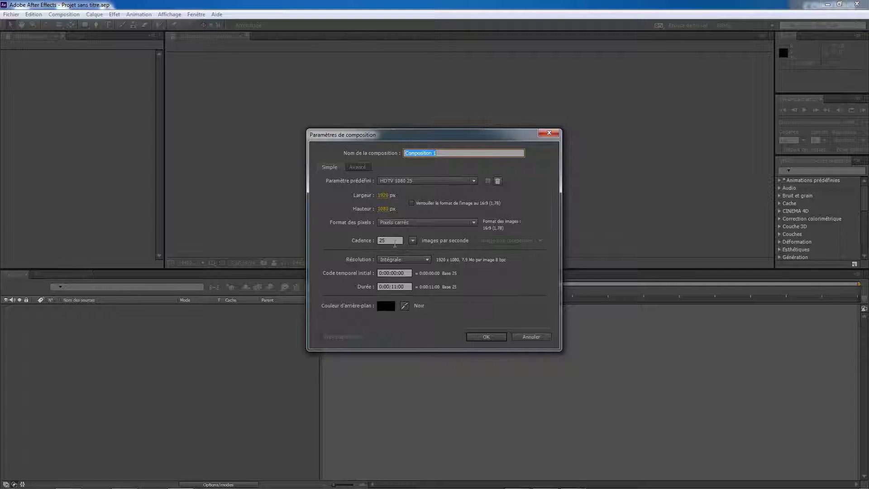
pyautogui.click(413, 222)
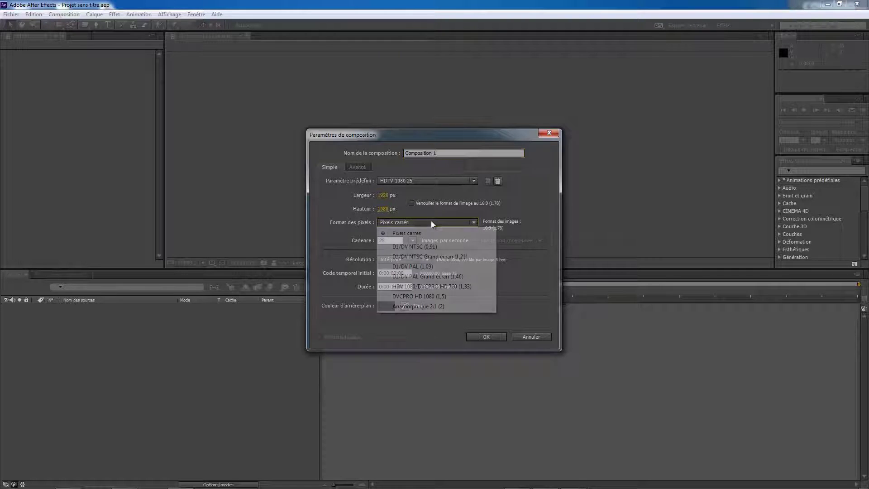
pyautogui.click(408, 230)
pyautogui.click(492, 336)
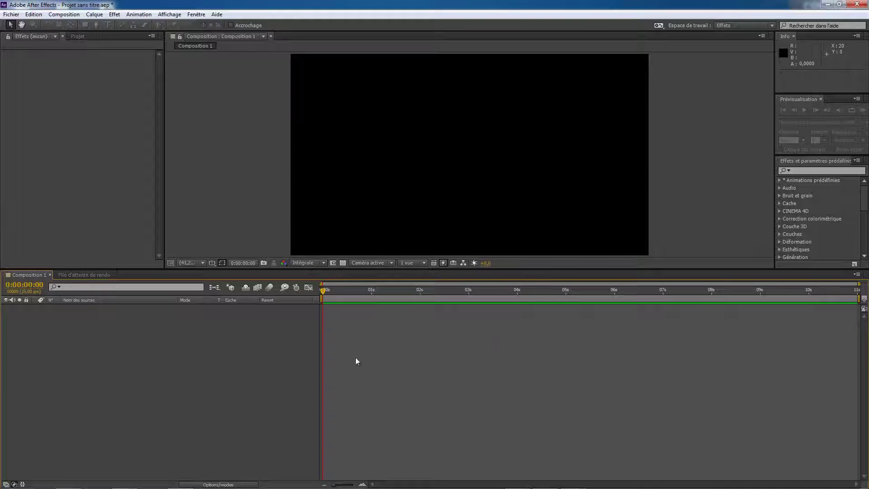
# Step: Add a composition-sized solid layer named element
pyautogui.rightClick(288, 352)
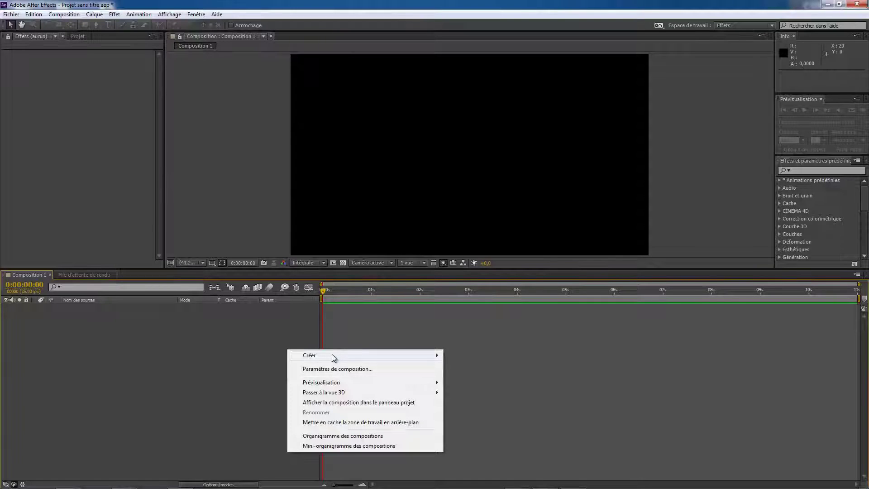
pyautogui.moveTo(333, 358)
pyautogui.click(221, 378)
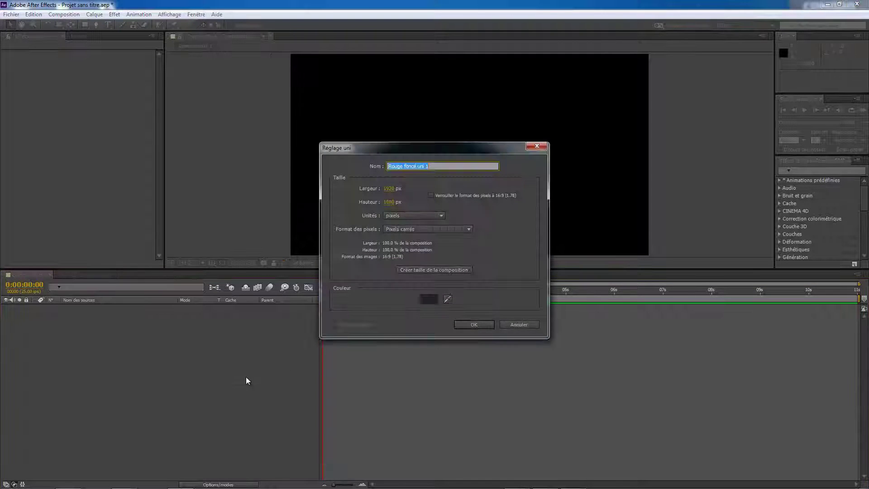
pyautogui.write('element')
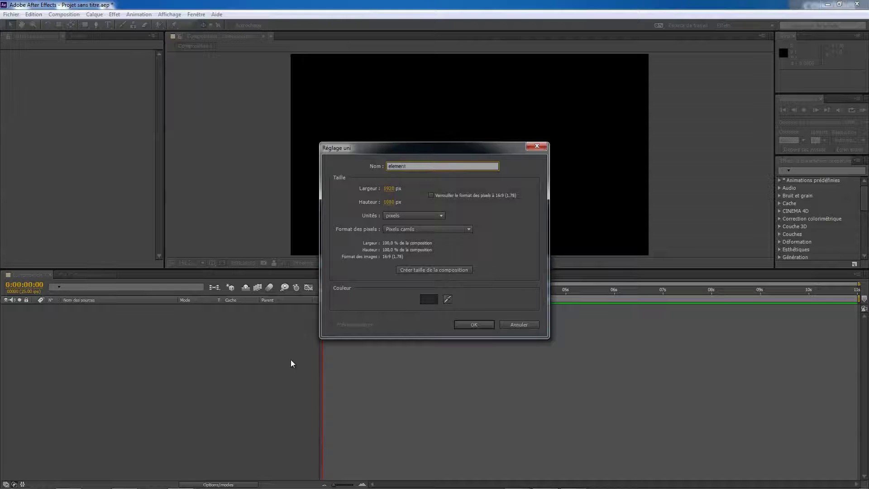
pyautogui.press('Return')
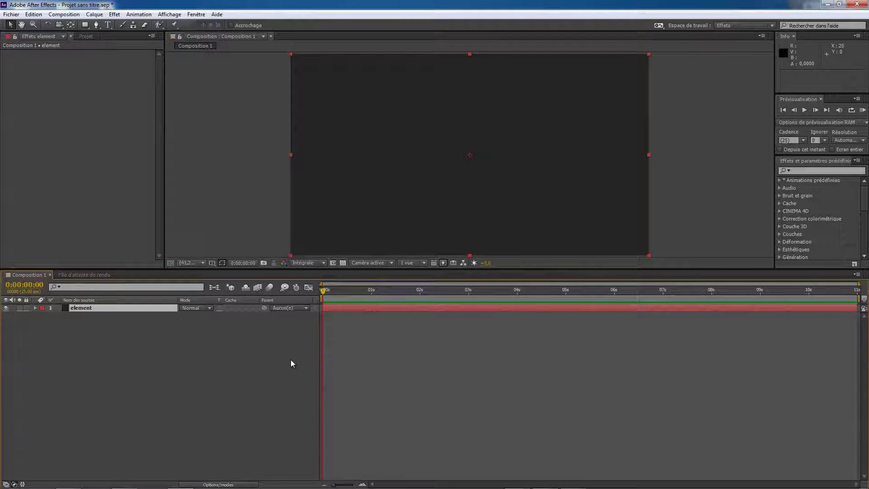
# Step: Apply the Video Copilot Element effect to the element layer
pyautogui.rightClick(147, 306)
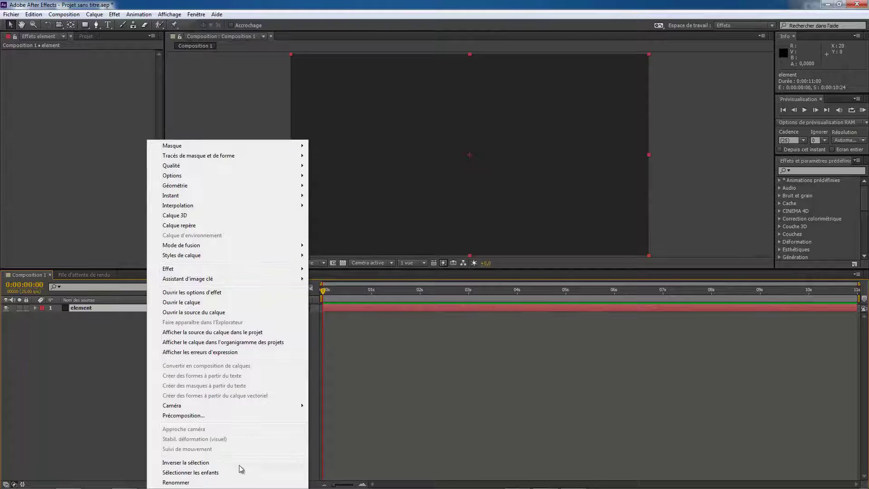
pyautogui.moveTo(245, 272)
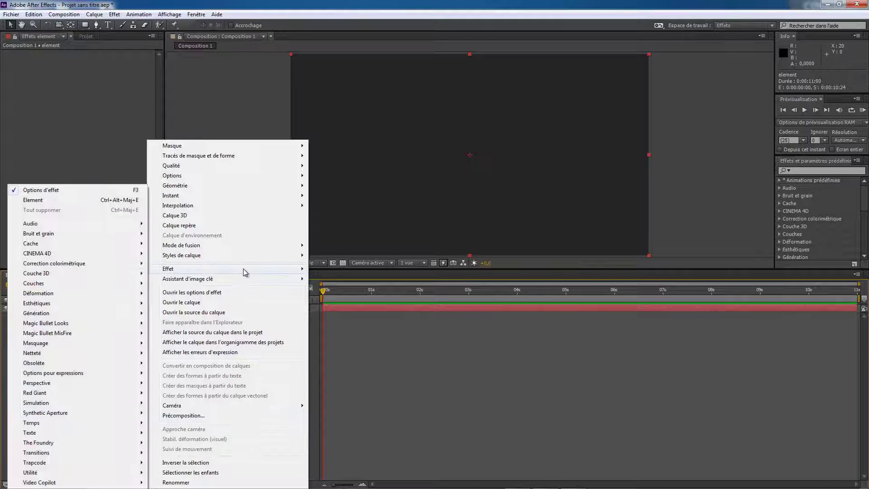
pyautogui.moveTo(59, 482)
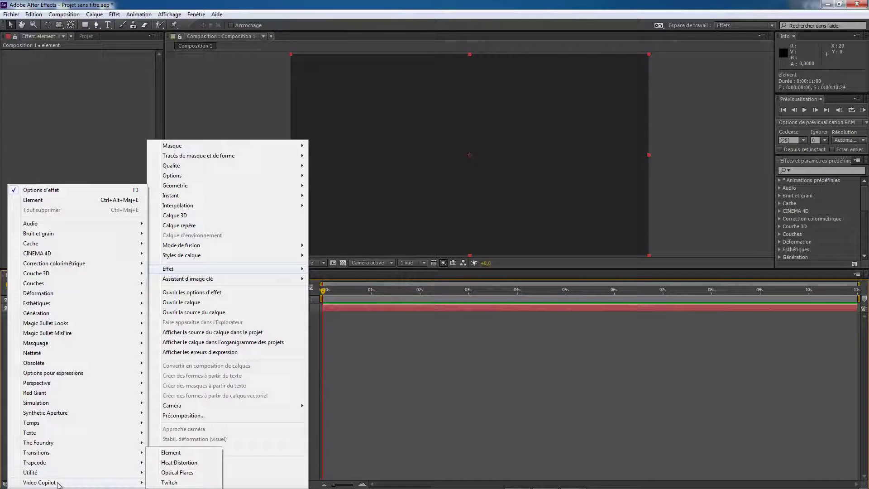
pyautogui.click(170, 452)
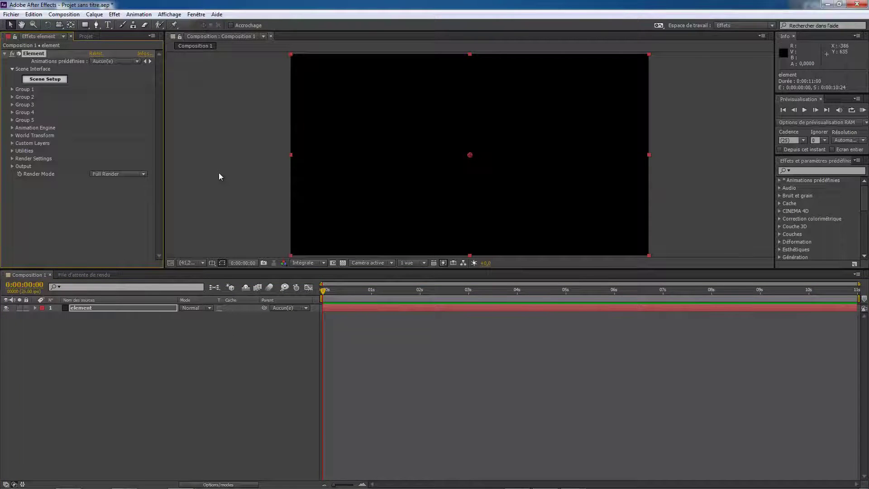
# Step: Open Element's Scene Setup and add the round_box model from the Primitives library to the scene
pyautogui.click(58, 79)
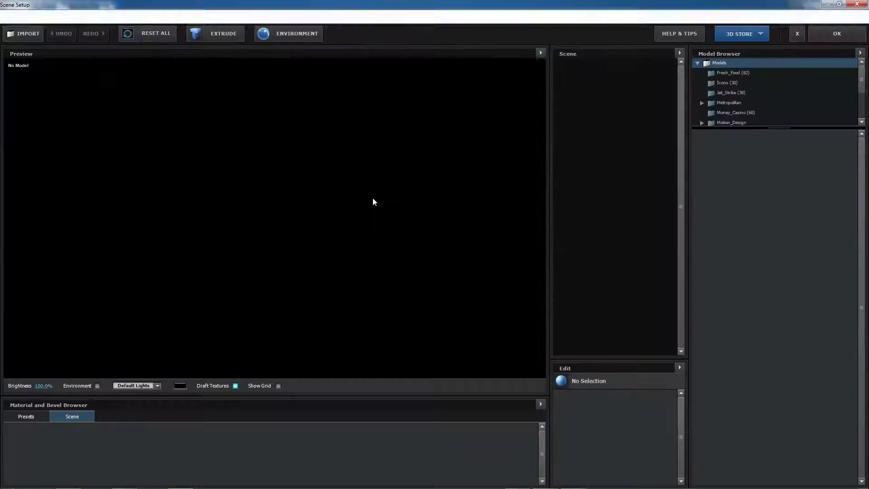
pyautogui.click(722, 82)
pyautogui.click(725, 93)
pyautogui.click(727, 103)
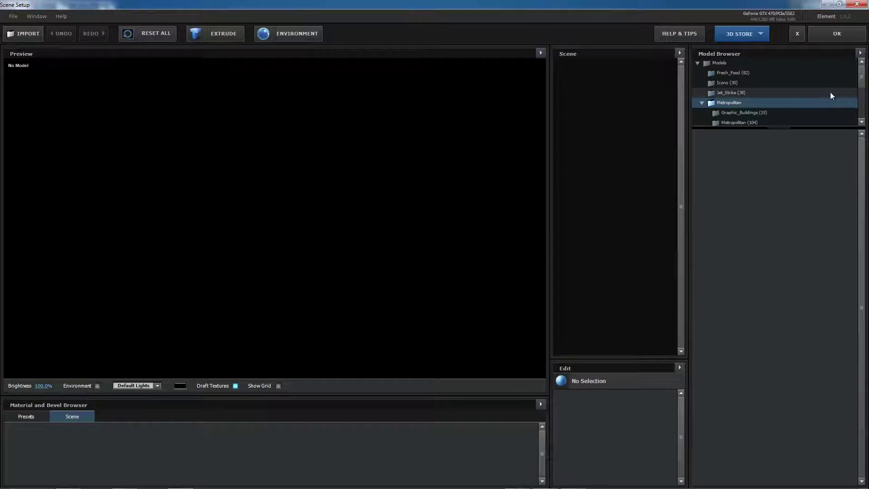
pyautogui.click(736, 93)
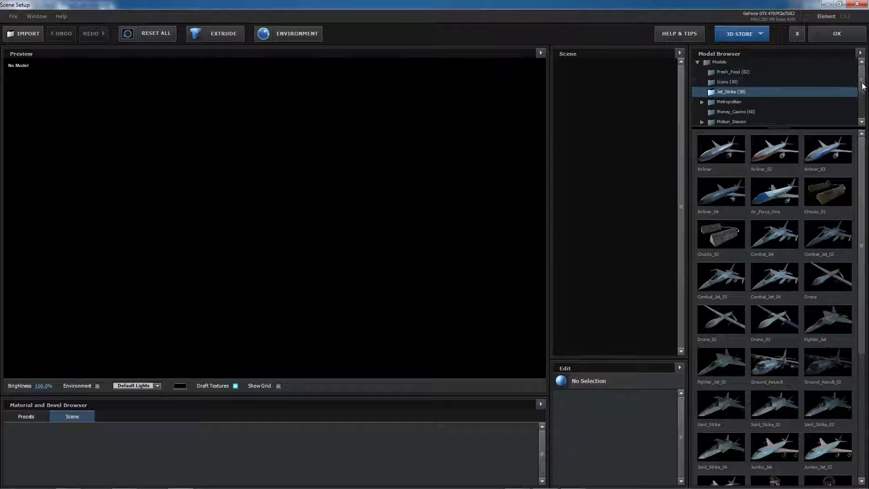
pyautogui.moveTo(862, 72); pyautogui.dragTo(864, 103)
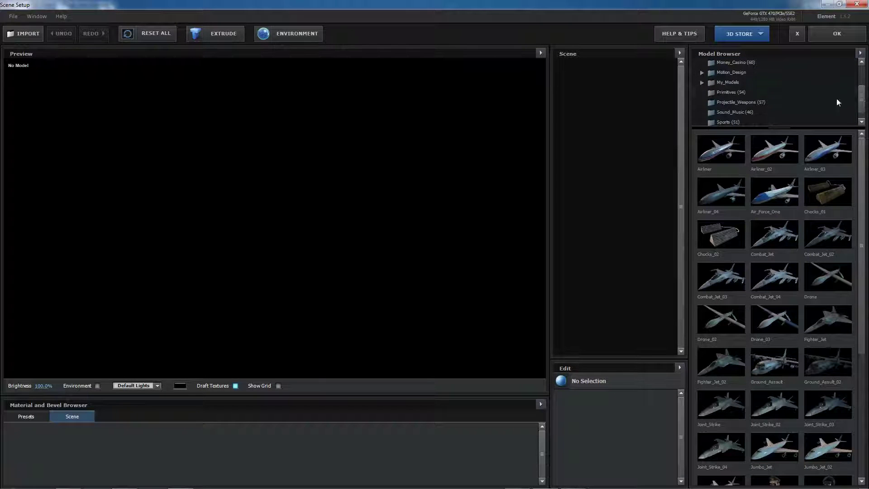
pyautogui.click(745, 99)
pyautogui.click(743, 92)
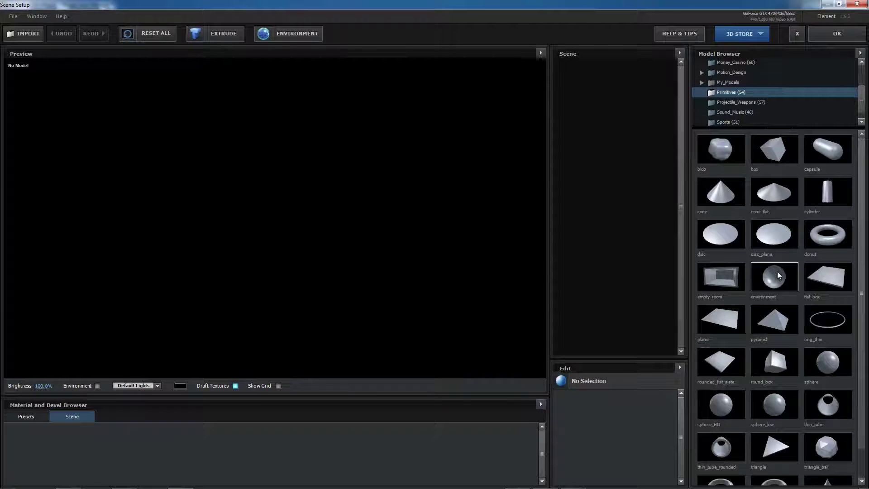
pyautogui.click(776, 368)
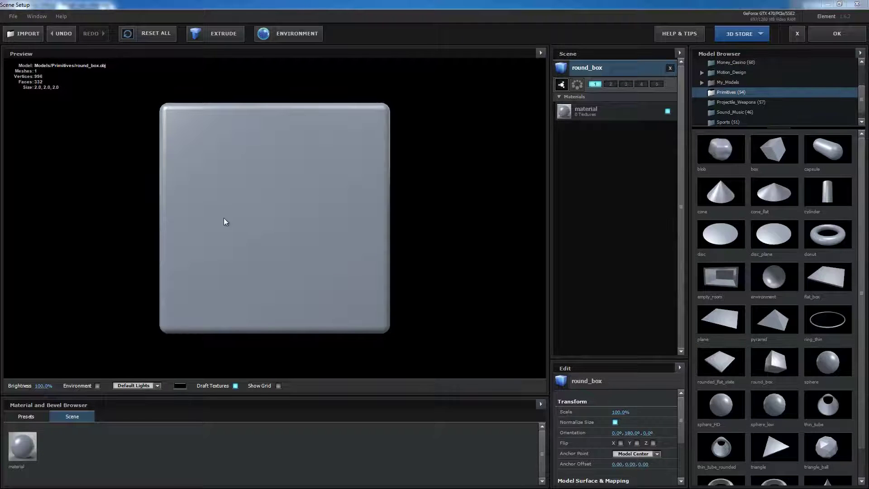
# Step: Show the environment behind the round box and set the scene's environment map to Studio_warm
pyautogui.moveTo(224, 219); pyautogui.dragTo(267, 235)
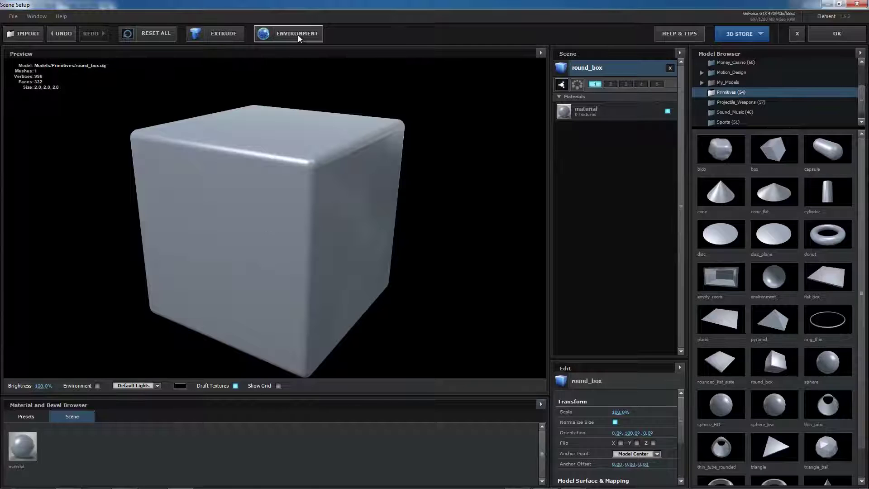
pyautogui.click(97, 386)
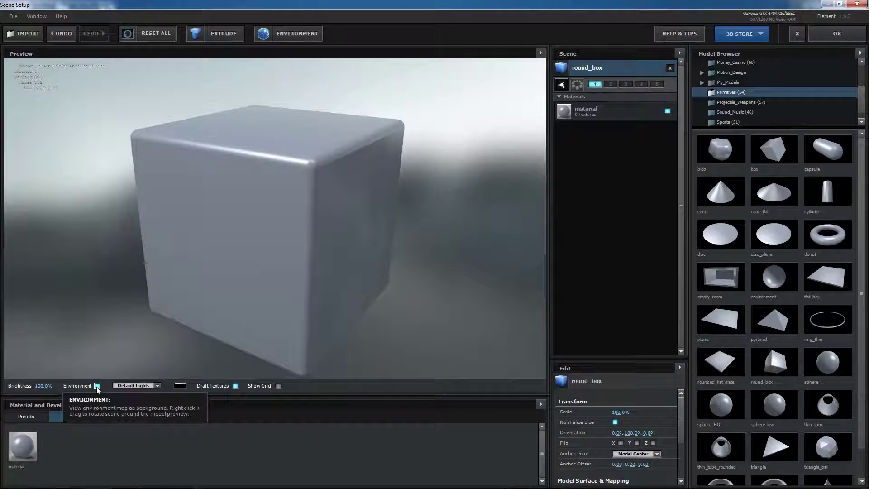
pyautogui.click(295, 38)
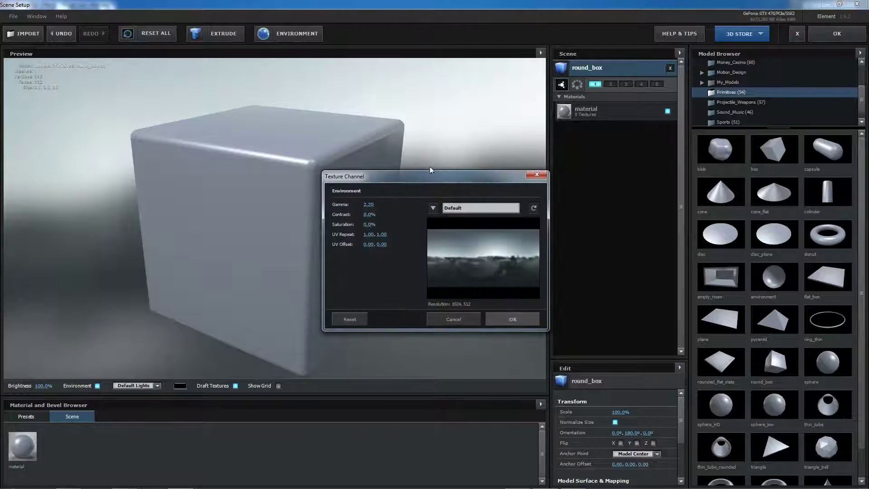
pyautogui.click(434, 208)
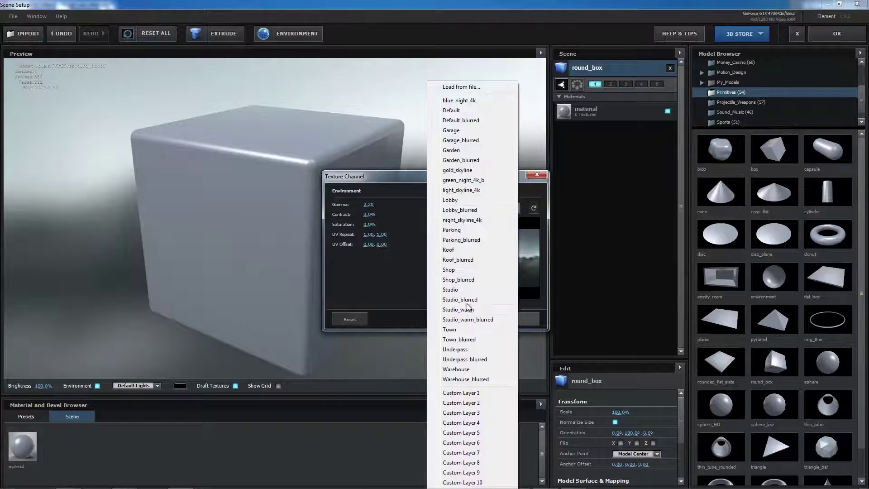
pyautogui.click(465, 290)
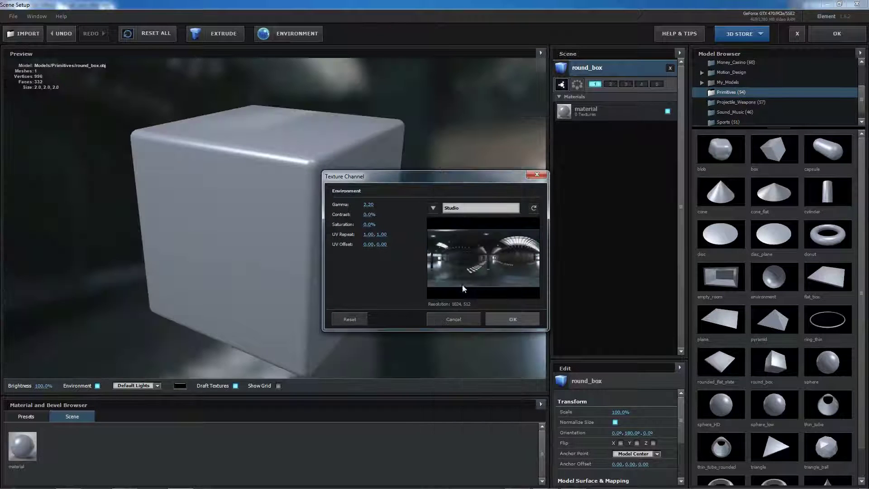
pyautogui.click(434, 208)
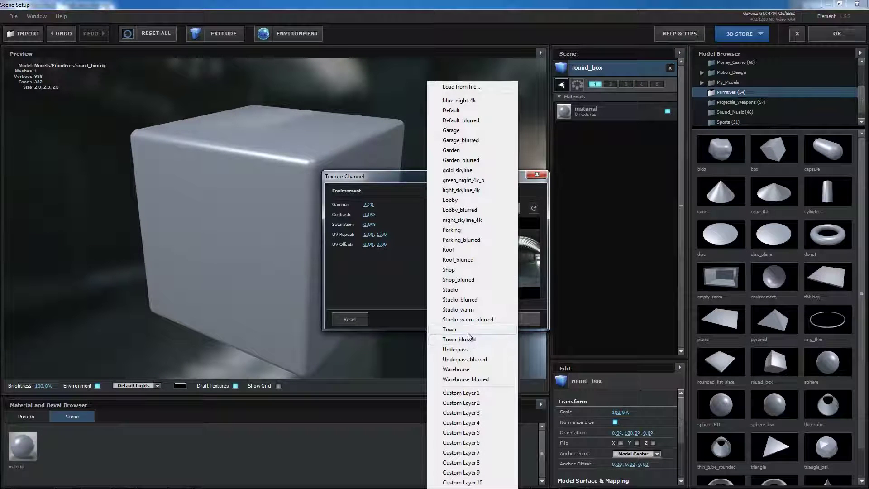
pyautogui.click(465, 309)
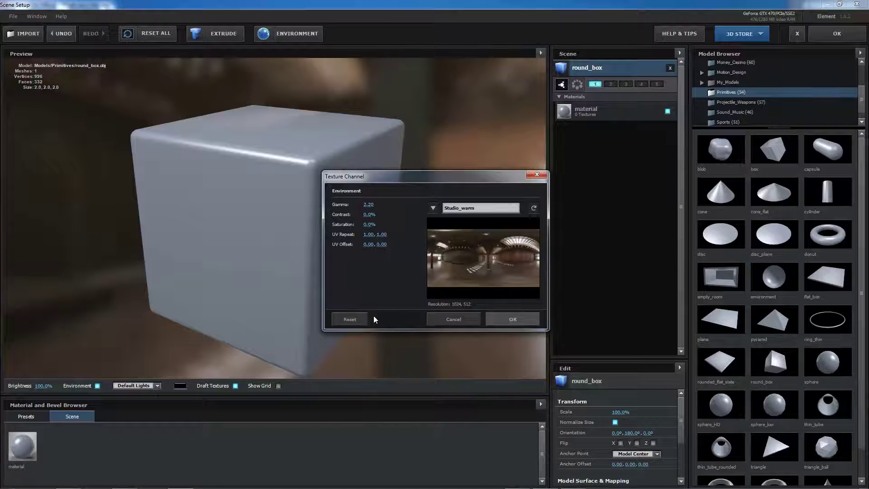
pyautogui.click(499, 320)
# Step: Try the Studio, Studio_warm_blurred and Studio_blurred environment maps on the round box, and switch back to Studio_warm
pyautogui.moveTo(340, 219); pyautogui.dragTo(322, 208)
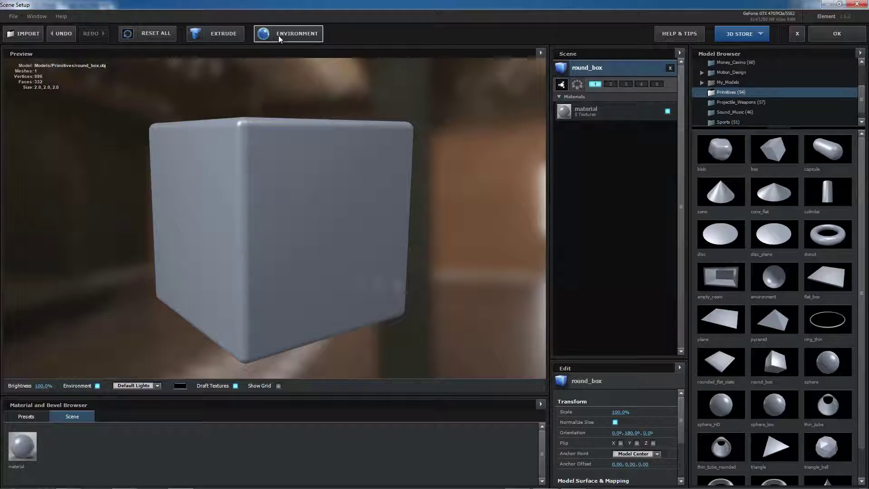
pyautogui.click(279, 36)
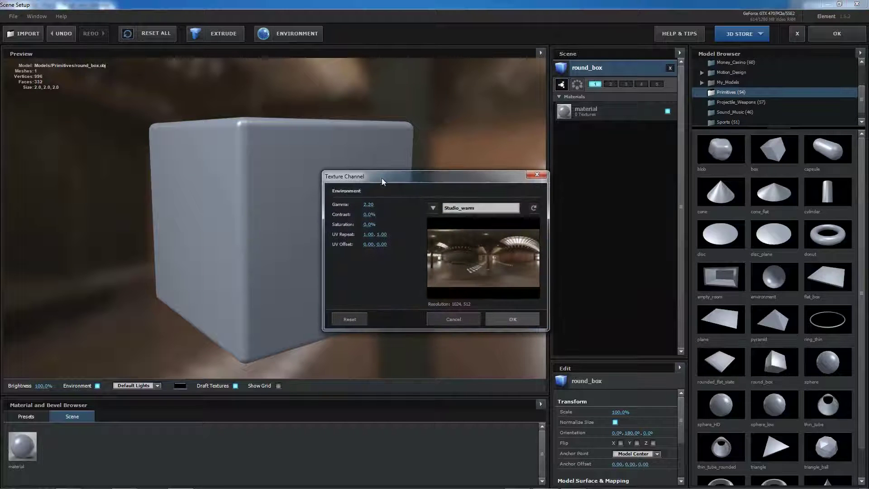
pyautogui.click(435, 208)
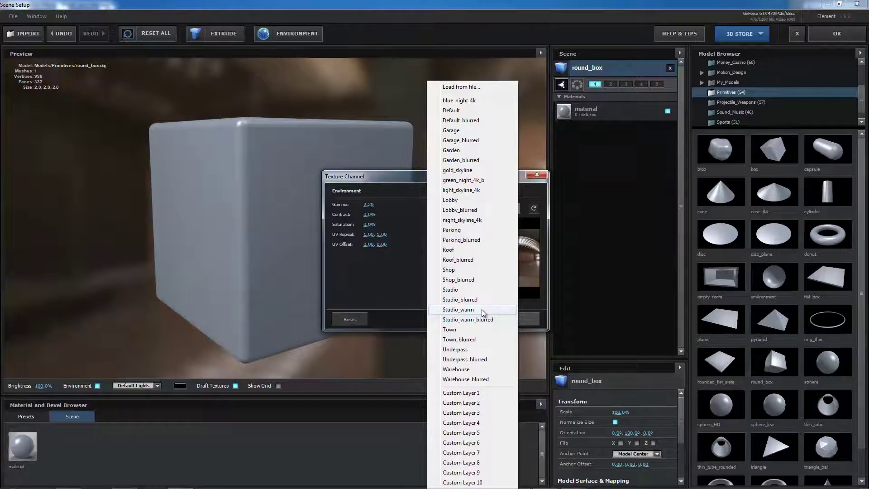
pyautogui.click(468, 291)
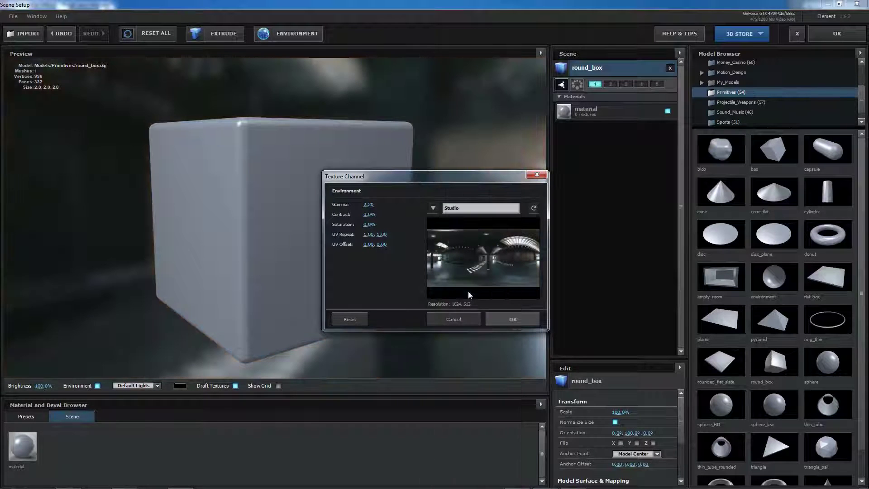
pyautogui.click(432, 208)
pyautogui.click(468, 320)
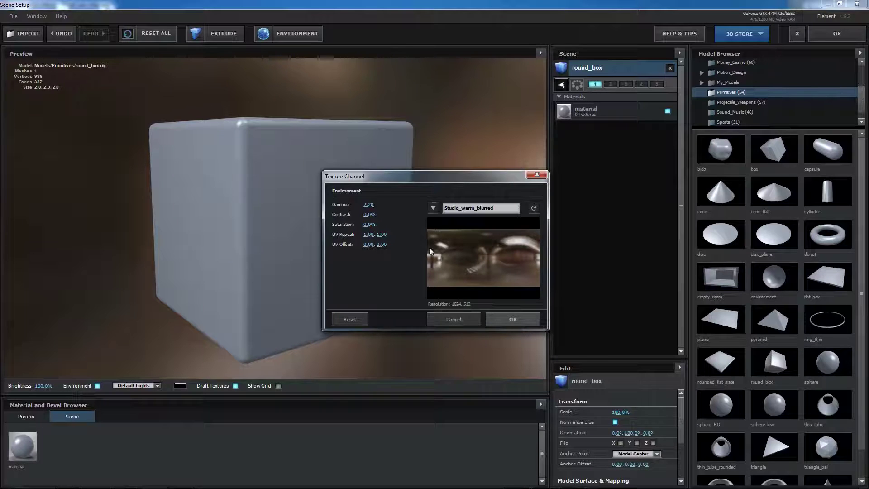
pyautogui.click(432, 208)
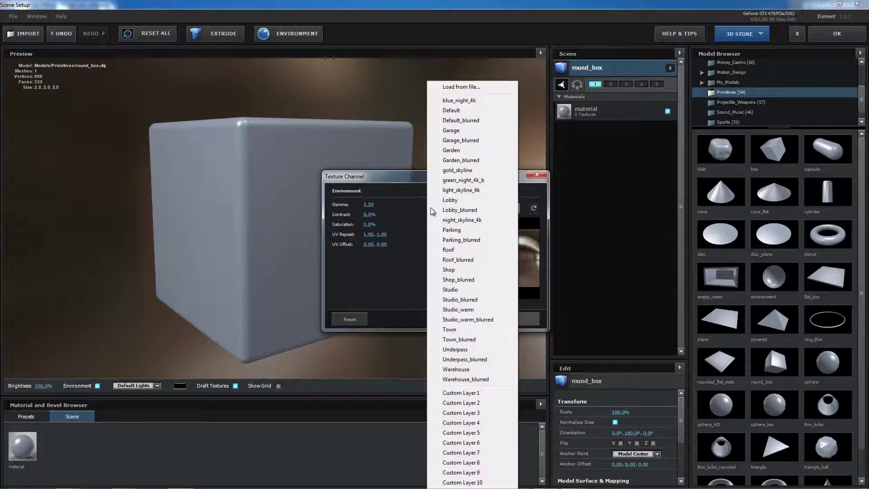
pyautogui.click(460, 299)
pyautogui.click(433, 207)
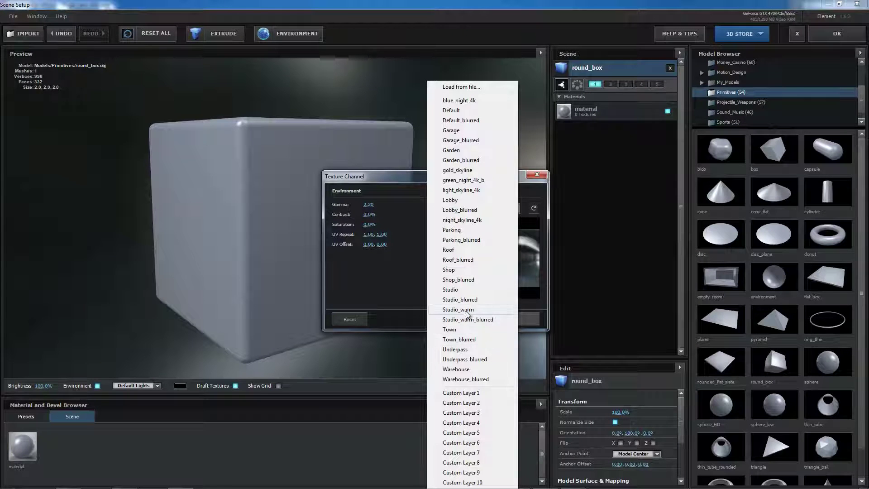
pyautogui.click(466, 310)
pyautogui.click(454, 316)
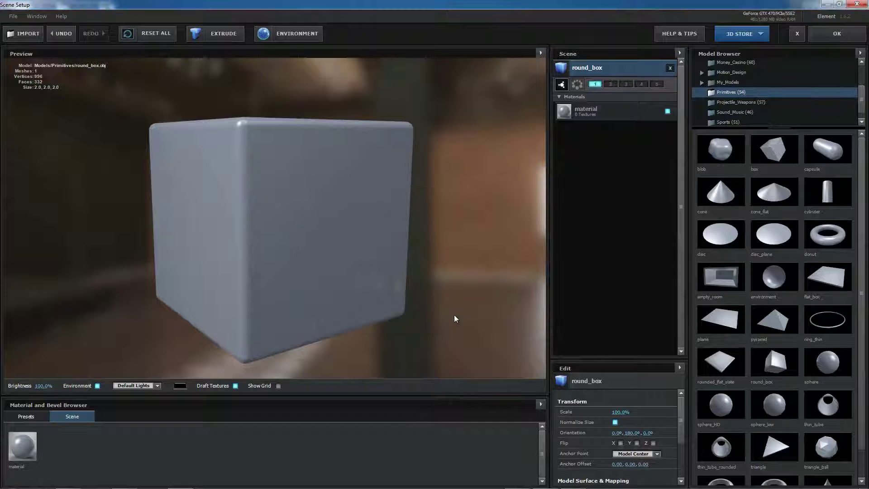
# Step: Select Studio_warm again as the scene's environment map and accept the texture settings
pyautogui.moveTo(302, 199); pyautogui.dragTo(335, 223)
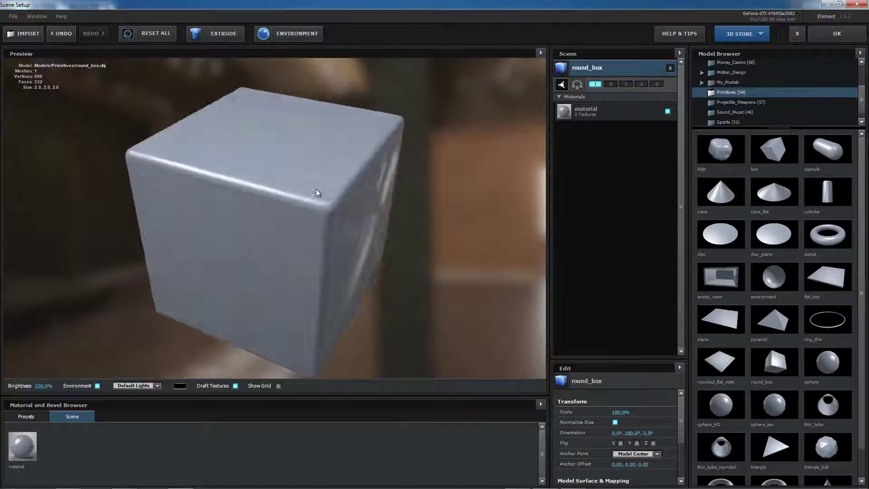
pyautogui.click(288, 34)
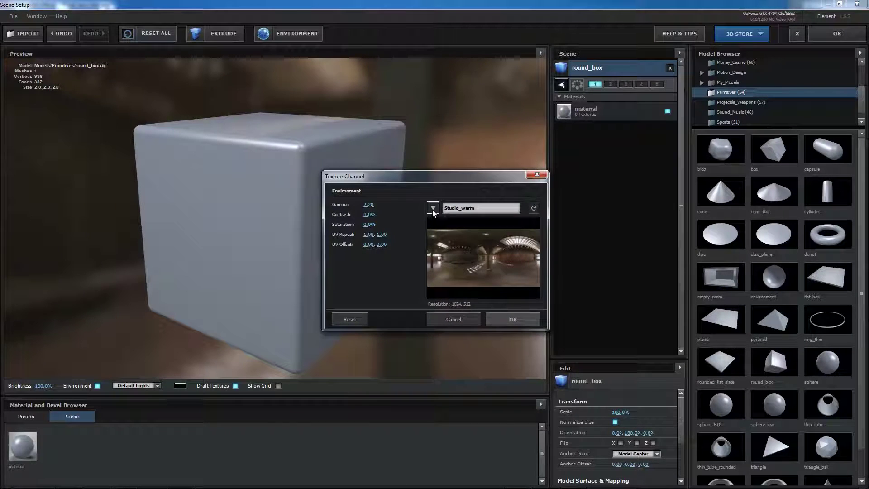
pyautogui.click(482, 208)
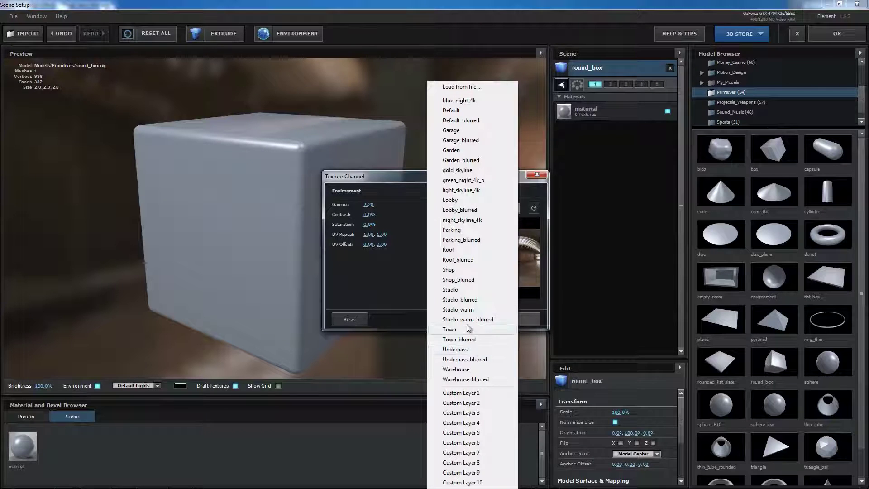
pyautogui.click(464, 310)
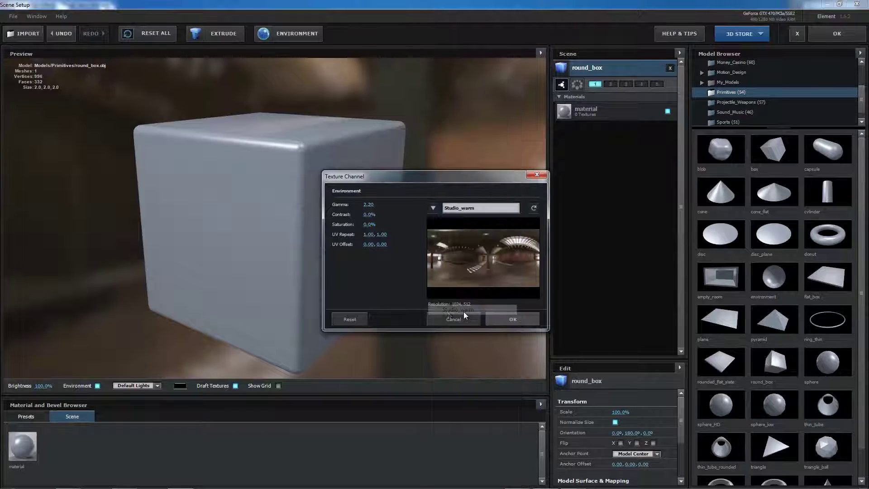
pyautogui.click(501, 317)
pyautogui.moveTo(330, 238); pyautogui.dragTo(324, 245)
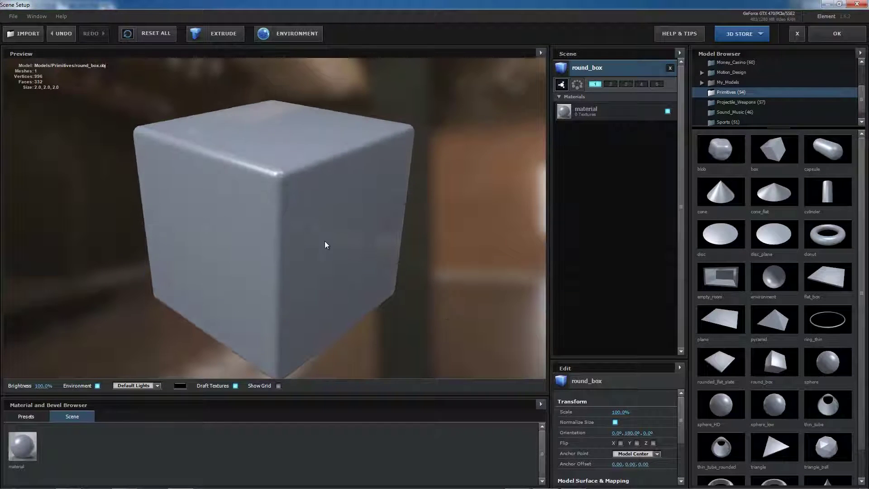
# Step: Apply the Black_Hole preset from the Materials library to the round box
pyautogui.click(33, 414)
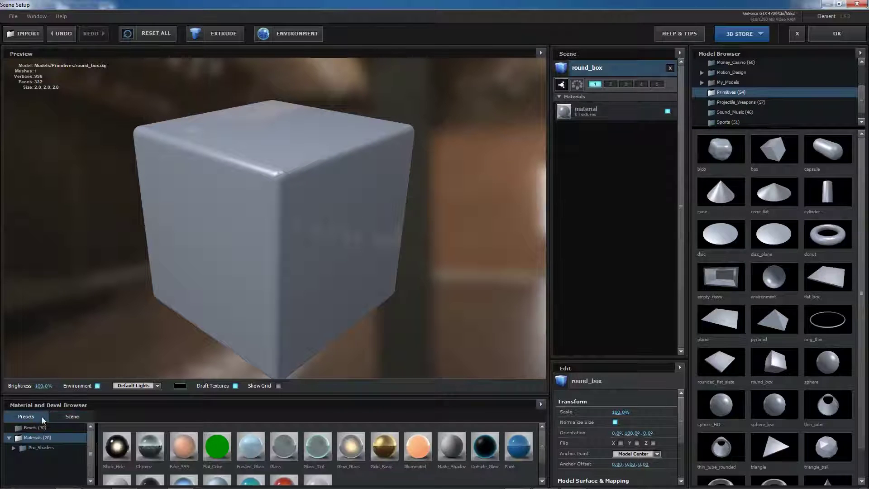
pyautogui.click(117, 452)
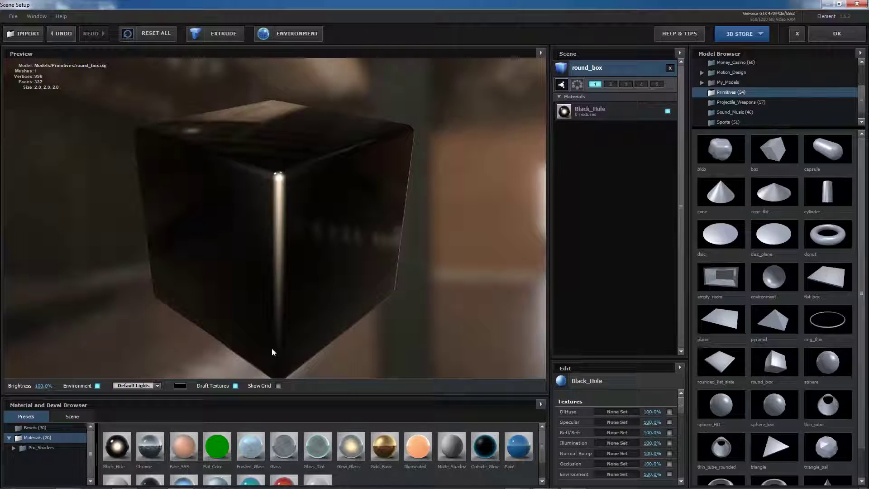
pyautogui.moveTo(284, 254); pyautogui.dragTo(224, 343)
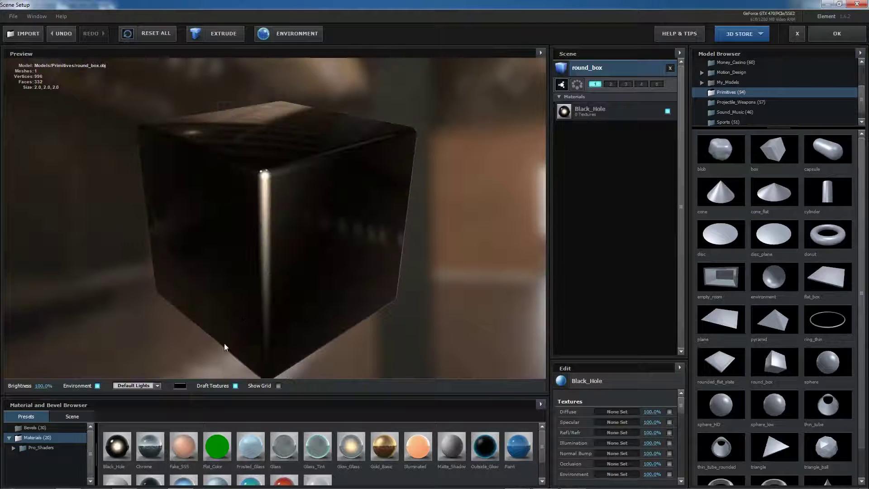
# Step: Set the scene preview lighting to Dramatic and accept the scene setup
pyautogui.click(153, 385)
pyautogui.click(154, 280)
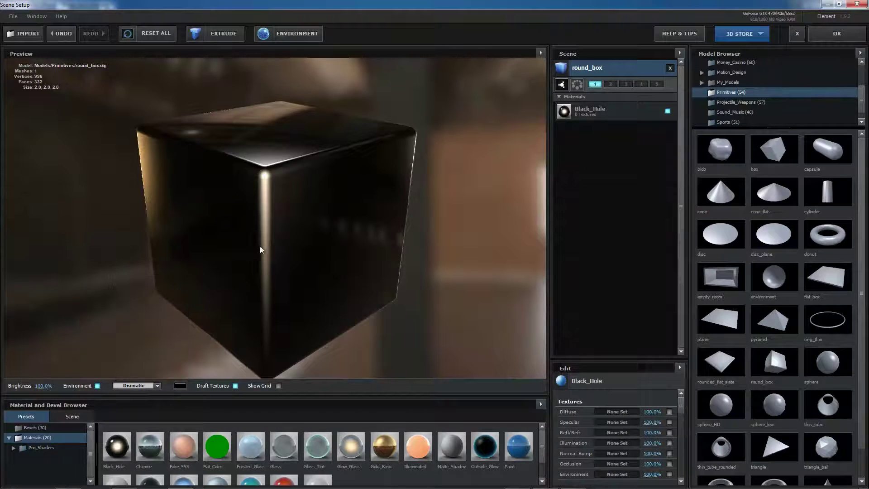
pyautogui.moveTo(260, 248); pyautogui.dragTo(339, 241)
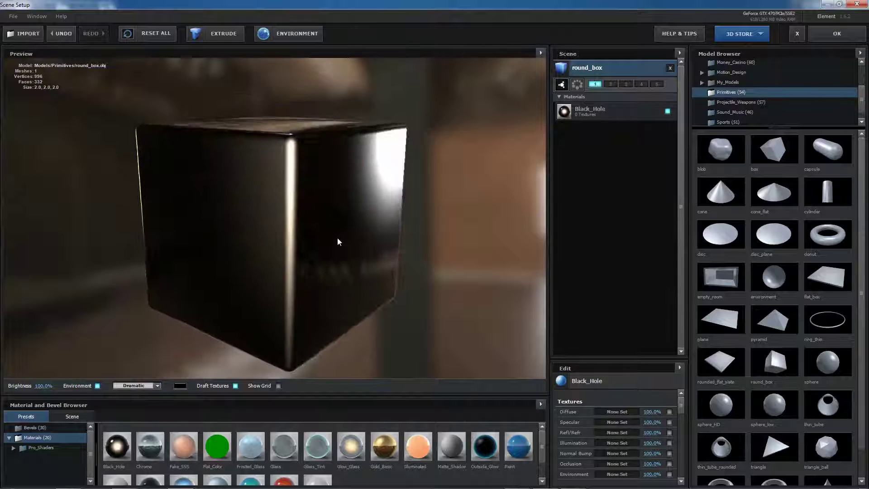
pyautogui.click(817, 36)
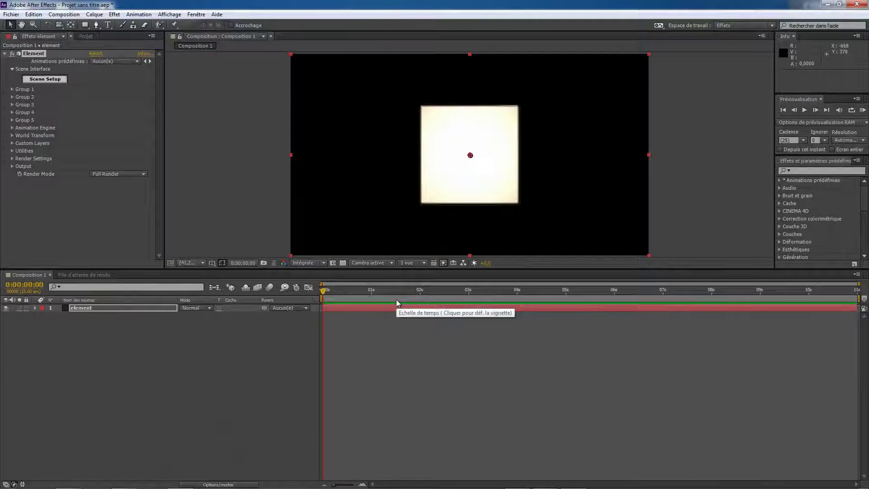
# Step: Add a two-node camera named Caméra 1 with the 50 mm preset to the composition
pyautogui.rightClick(96, 410)
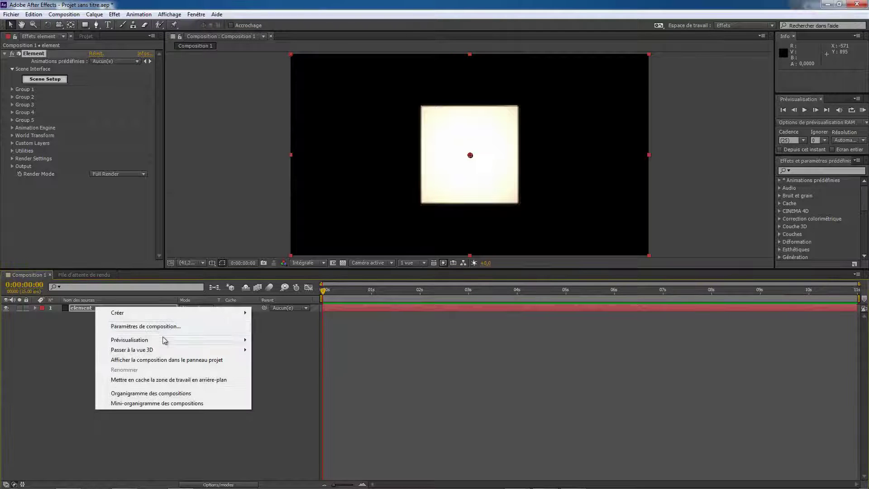
pyautogui.moveTo(180, 317)
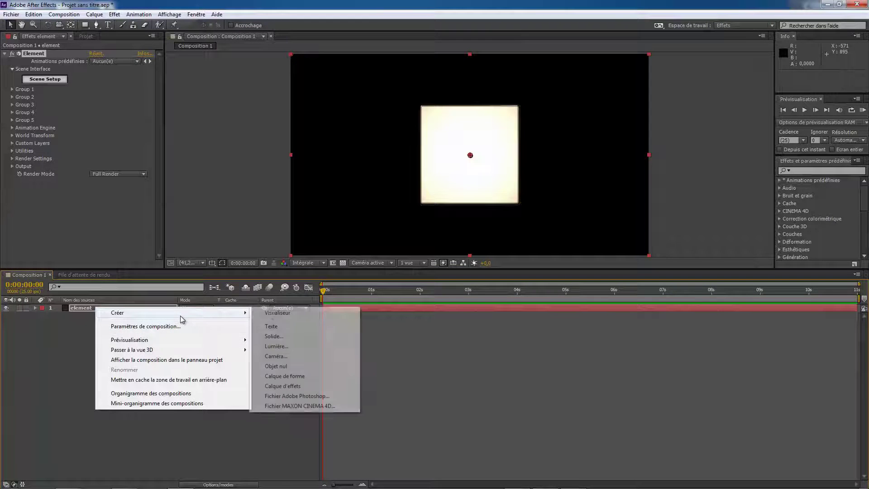
pyautogui.click(305, 356)
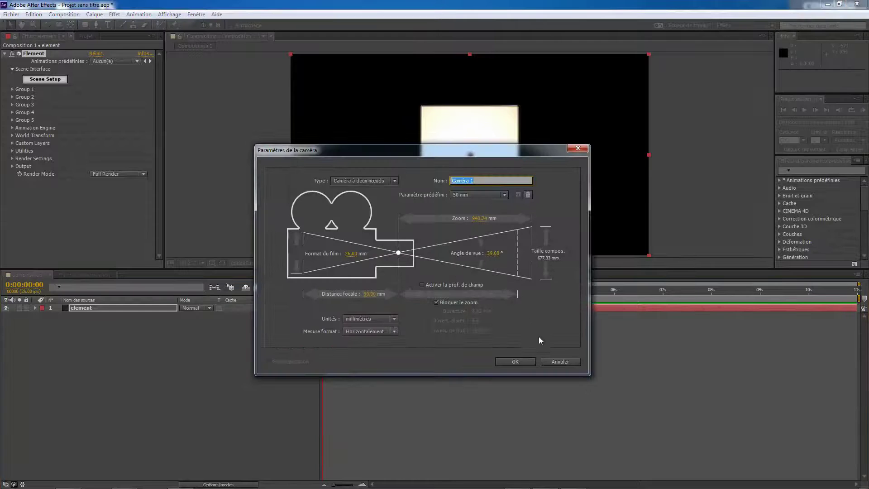
pyautogui.click(523, 361)
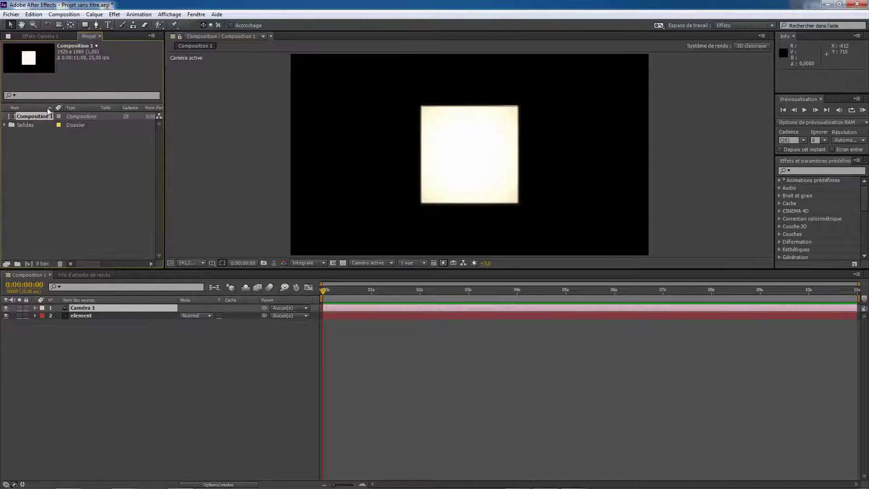
# Step: Show the element layer's effect settings and pull the camera back along Z to about -12972 with the Track Z camera tool
pyautogui.click(81, 315)
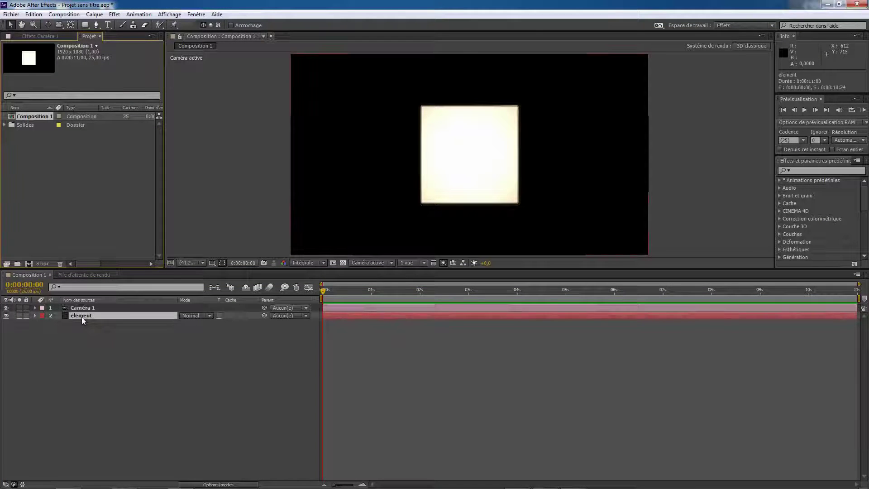
pyautogui.click(53, 37)
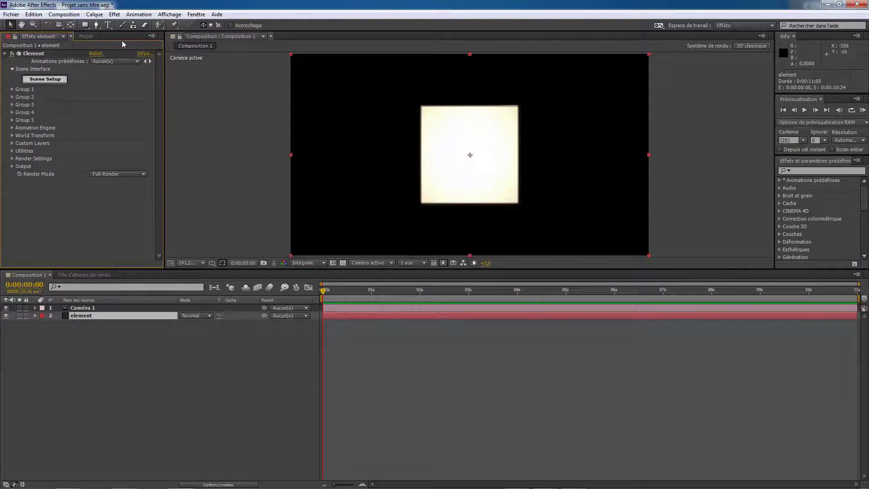
pyautogui.click(59, 25)
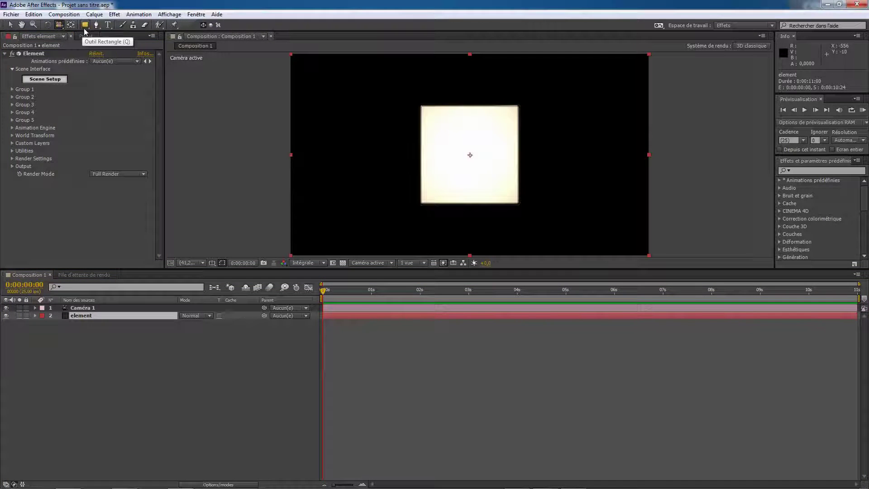
pyautogui.click(61, 26)
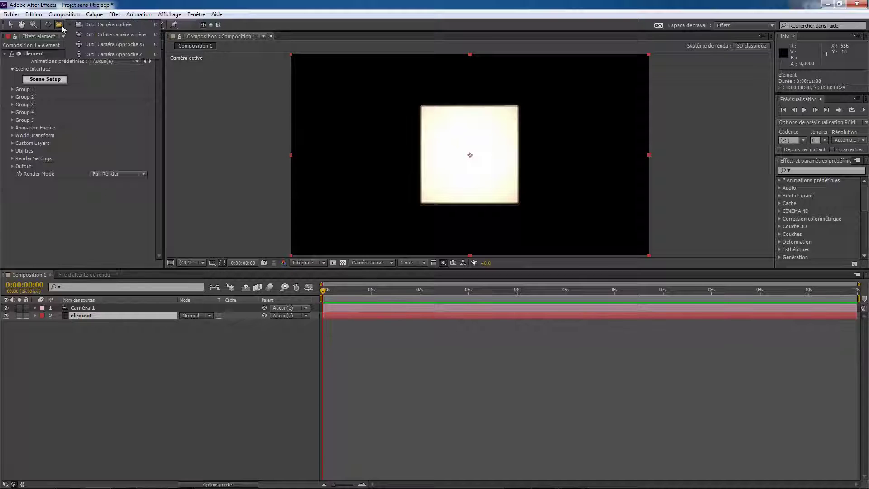
pyautogui.click(108, 54)
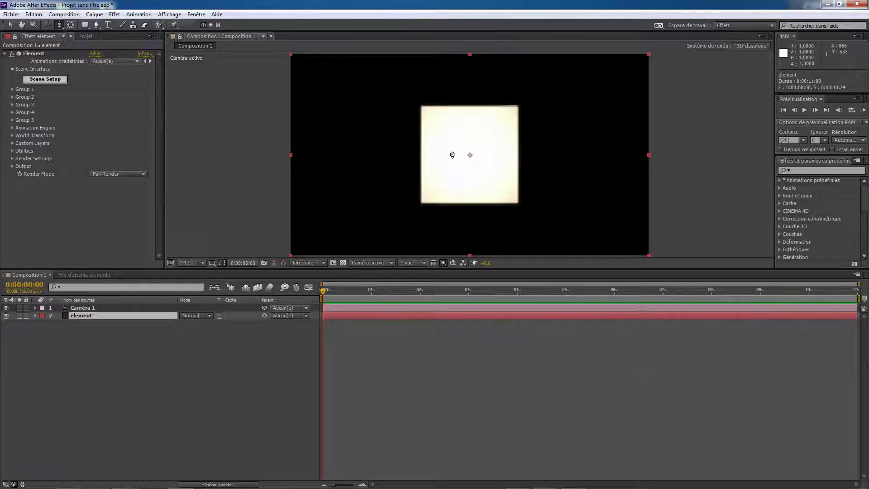
pyautogui.moveTo(446, 152); pyautogui.dragTo(460, 181)
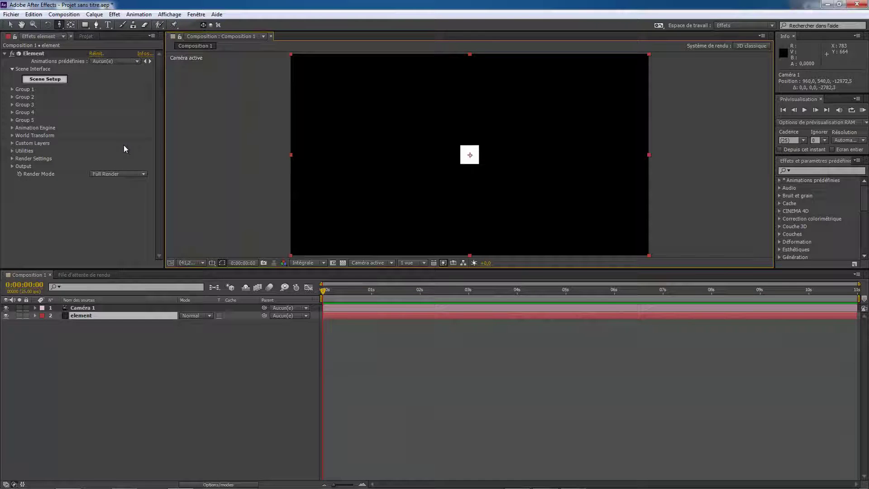
# Step: Set the Particle Count in Group 1's Particle Replicator to 400
pyautogui.click(12, 90)
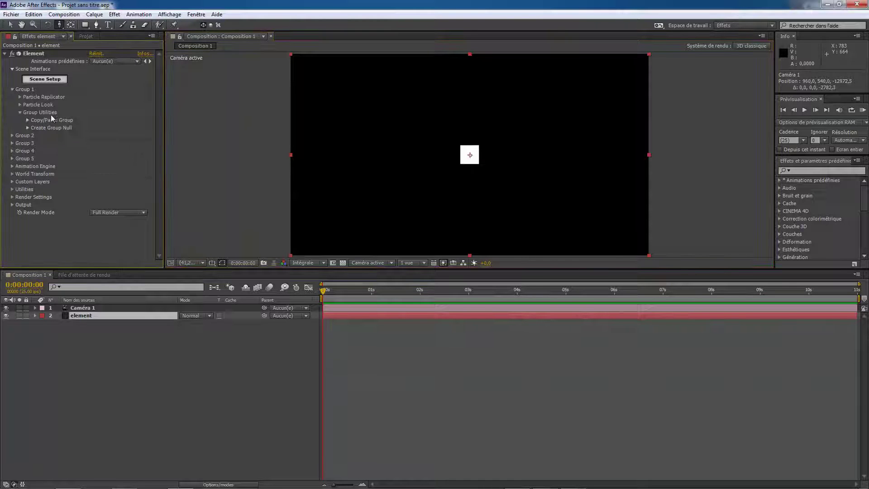
pyautogui.click(20, 97)
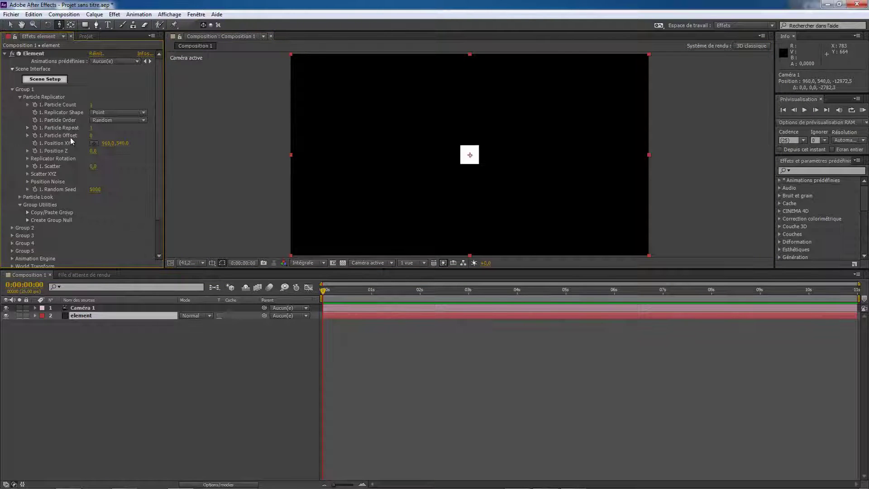
pyautogui.click(92, 104)
pyautogui.write('400')
pyautogui.press('Return')
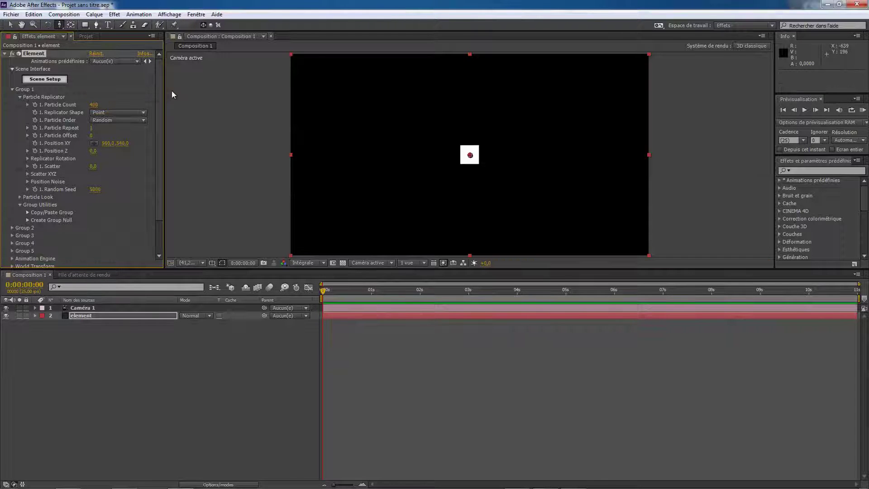
# Step: Set Group 1's Replicator Shape to Sphere and increase its Scale Shape to about 130
pyautogui.click(143, 113)
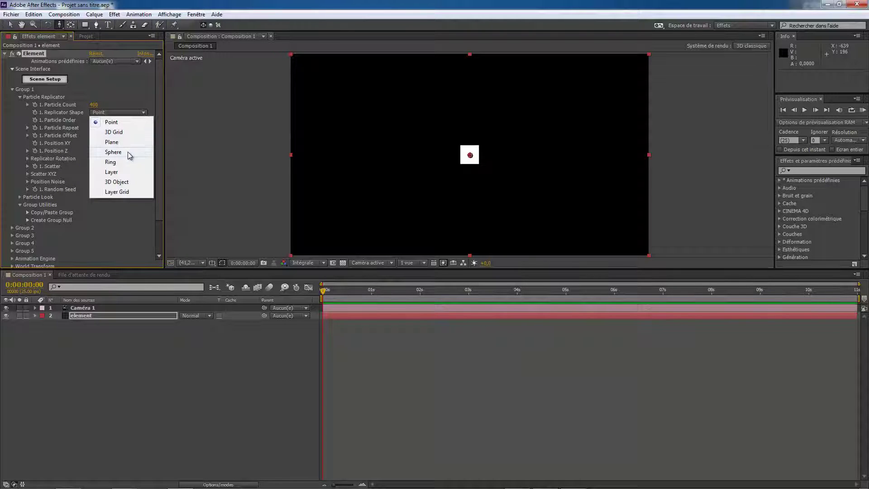
pyautogui.click(128, 151)
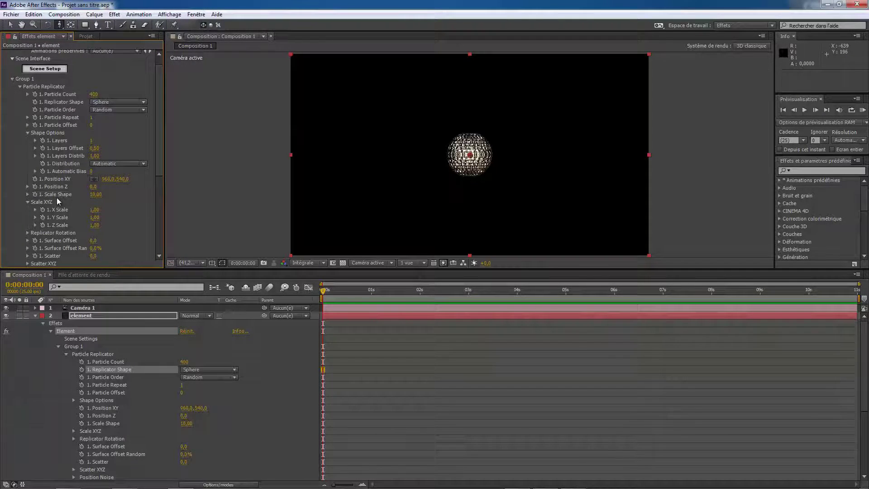
pyautogui.moveTo(96, 195); pyautogui.dragTo(643, 196)
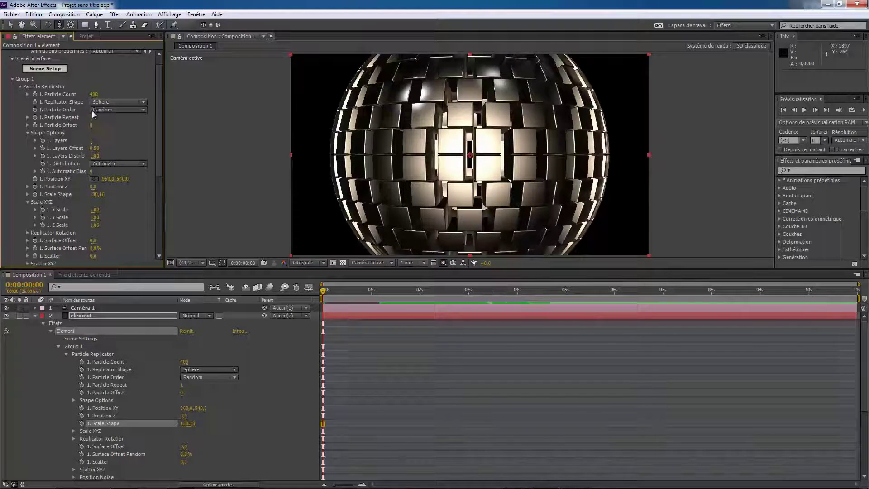
# Step: Set Group 1's Particle Count to 450 in the Particle Replicator
pyautogui.click(94, 95)
pyautogui.press('BackSpace')
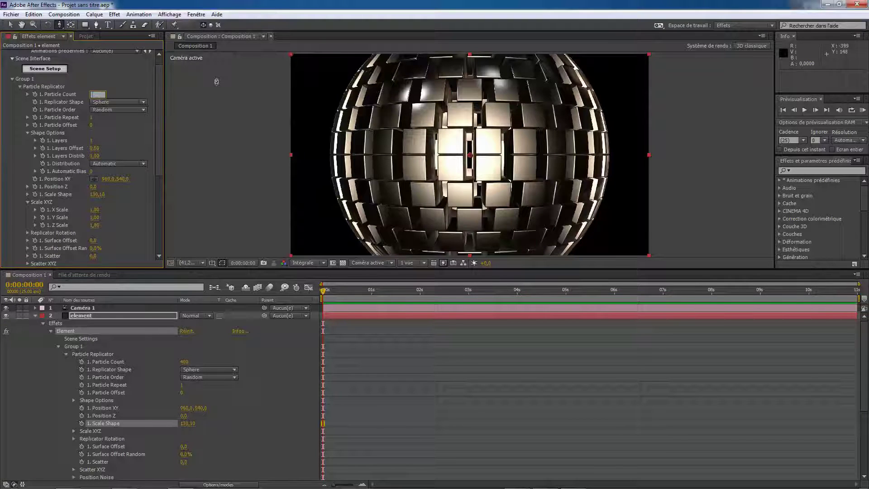
pyautogui.write('450')
pyautogui.press('Return')
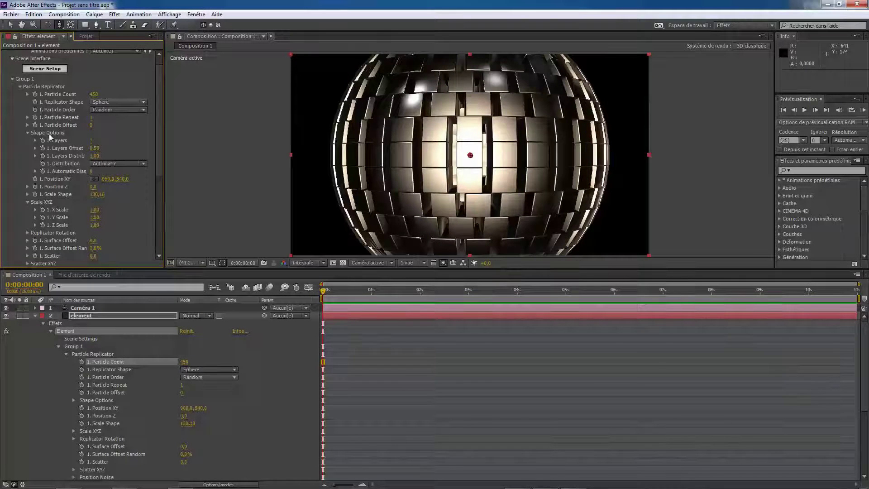
# Step: Set the Layers of Group 1's Shape Options to 2 and reduce its Scale Shape to about 66
pyautogui.click(92, 142)
pyautogui.click(91, 140)
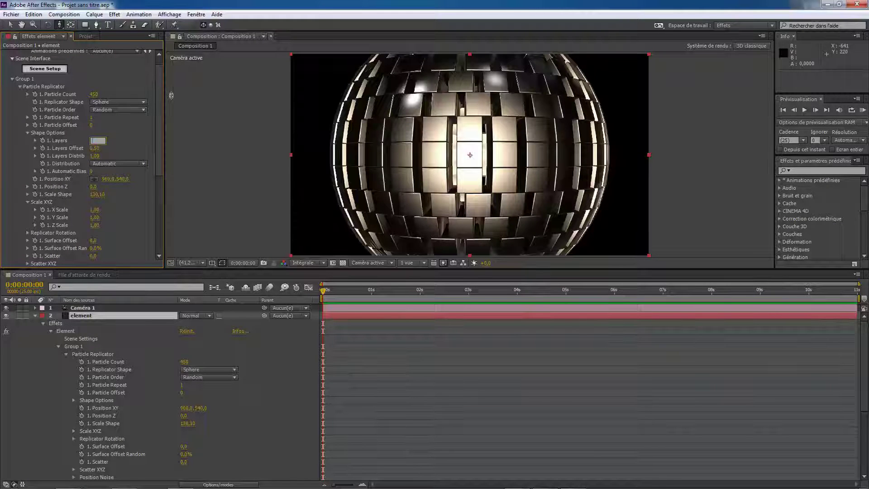
pyautogui.write('2')
pyautogui.press('Return')
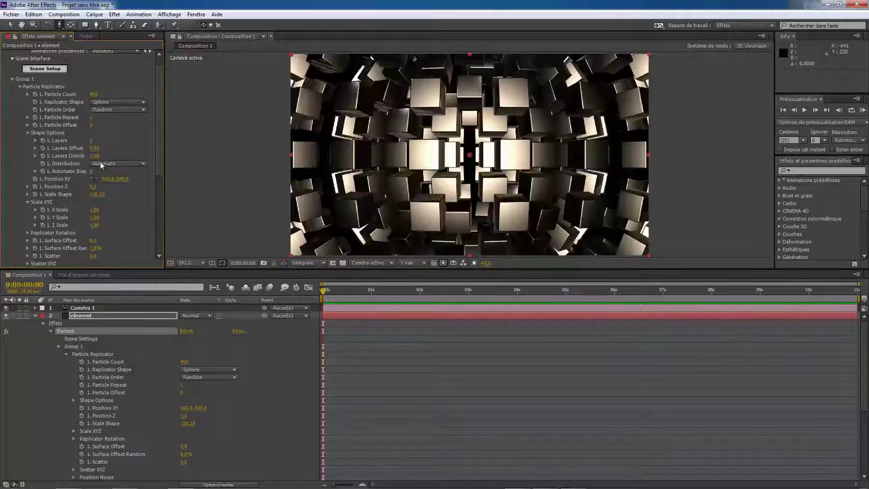
pyautogui.moveTo(96, 199); pyautogui.dragTo(2, 214)
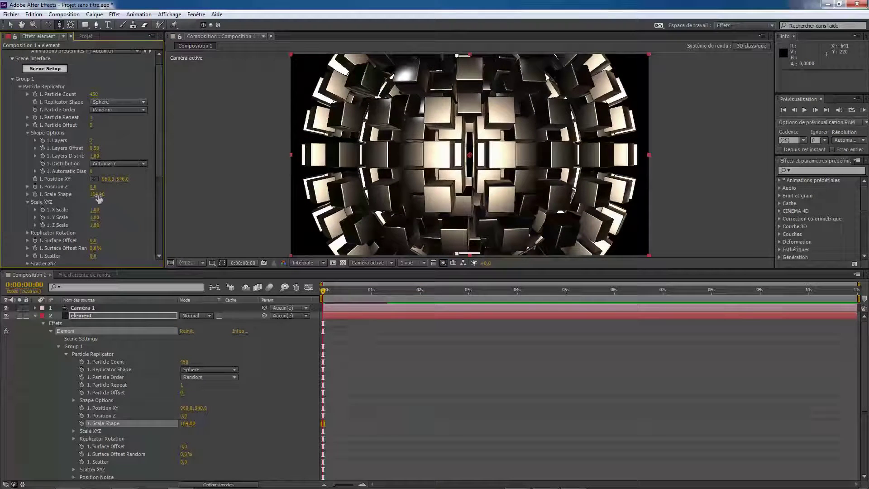
pyautogui.moveTo(98, 196)
pyautogui.mouseDown()
pyautogui.moveTo(77, 200)
pyautogui.moveTo(85, 199)
pyautogui.mouseUp()
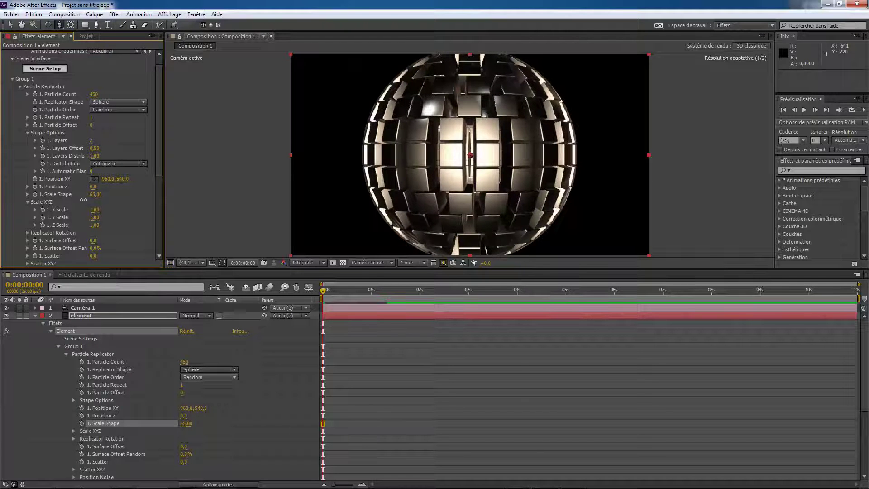
# Step: Try Particle Count values of 480 and 490 on Group 1's two-layer sphere
pyautogui.click(94, 94)
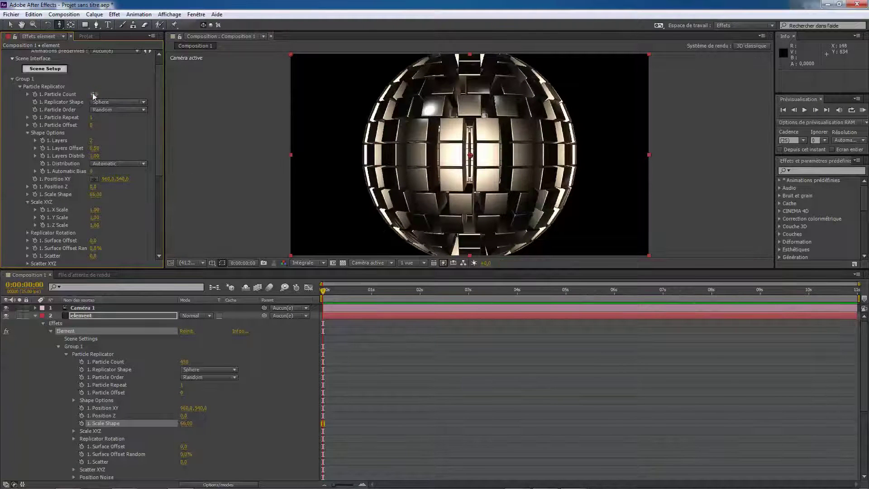
pyautogui.write('480')
pyautogui.press('Return')
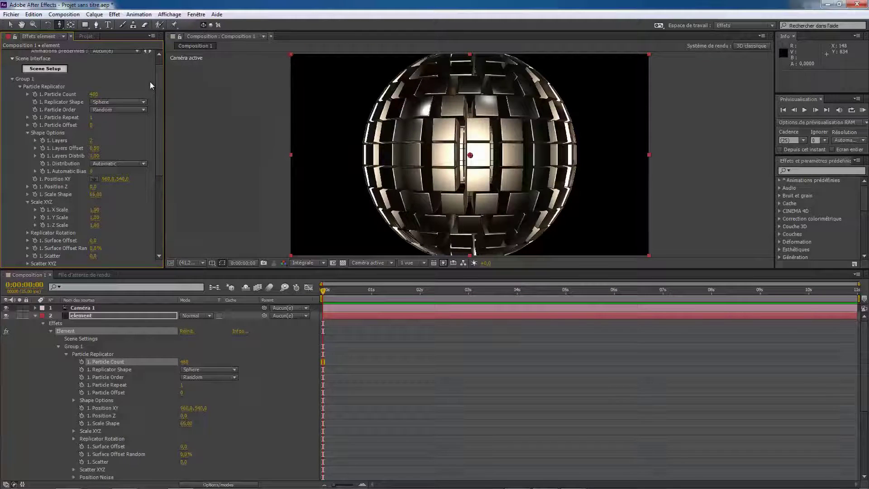
pyautogui.click(95, 94)
pyautogui.press('BackSpace')
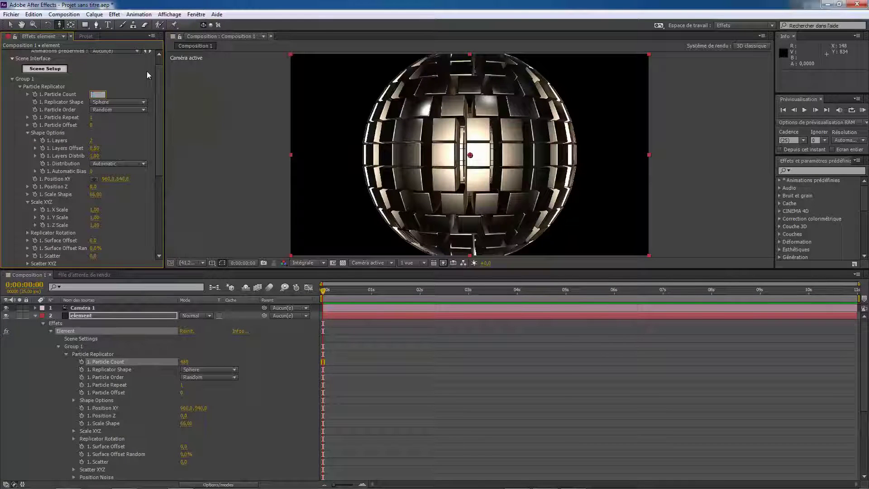
pyautogui.write('490')
pyautogui.press('Return')
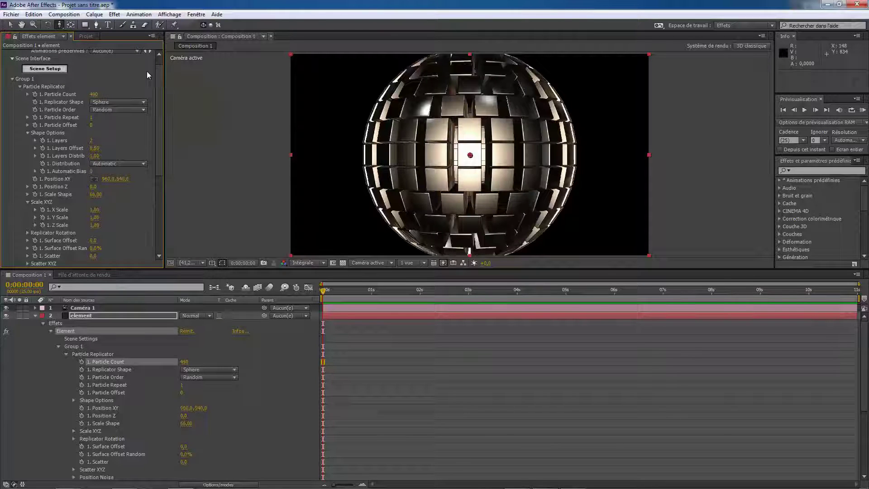
# Step: Fine-tune Group 1's Particle Count in single increments and settle on 500
pyautogui.click(96, 94)
pyautogui.press('Up')
pyautogui.press('Up')
pyautogui.press('Up')
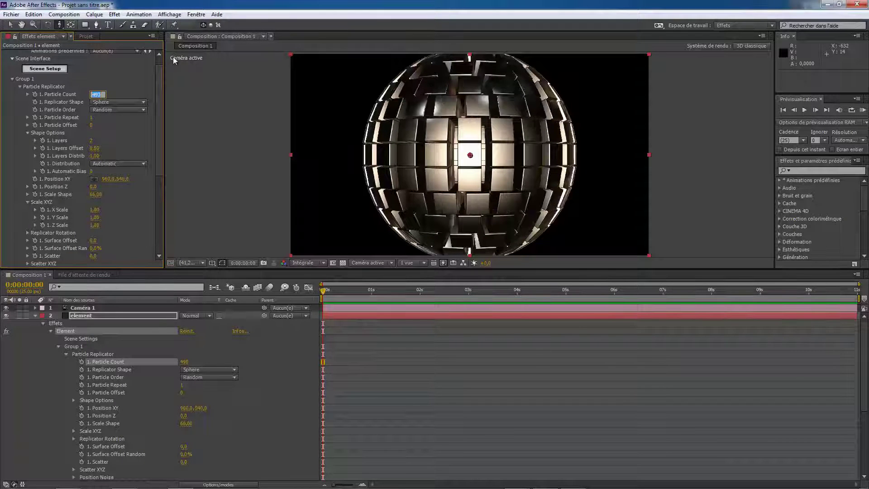
pyautogui.press('Up')
pyautogui.press('Up')
pyautogui.press('Up')
pyautogui.press('Up')
pyautogui.press('Up')
pyautogui.press('Up')
pyautogui.press('Up')
pyautogui.press('Up')
pyautogui.press('Up')
pyautogui.press('Up')
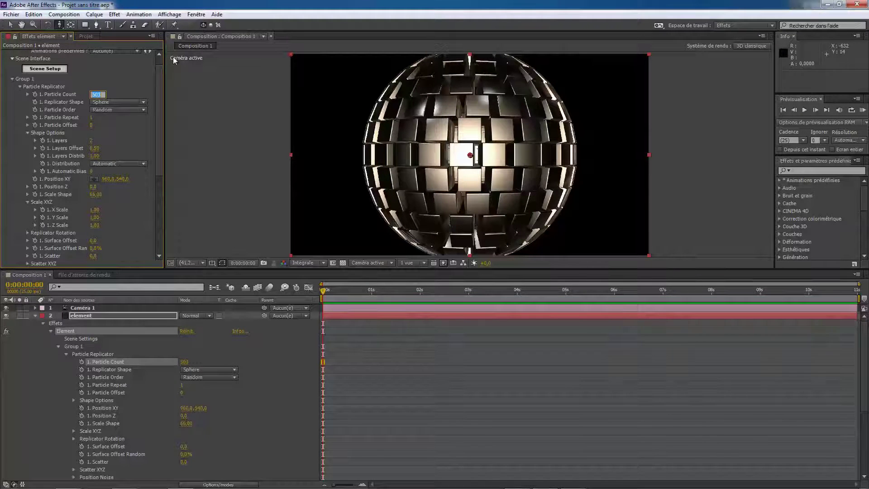
pyautogui.press('Up')
pyautogui.press('Up')
pyautogui.press('Up')
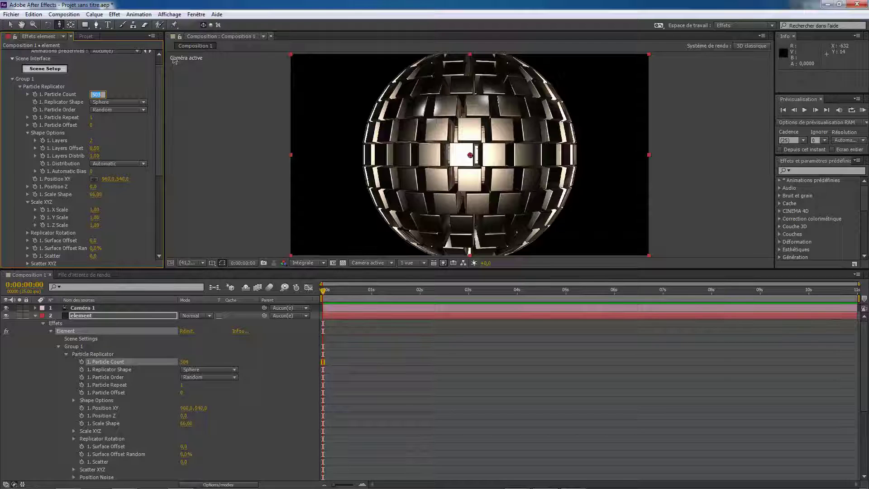
pyautogui.press('Down')
pyautogui.press('Down')
pyautogui.press('Down')
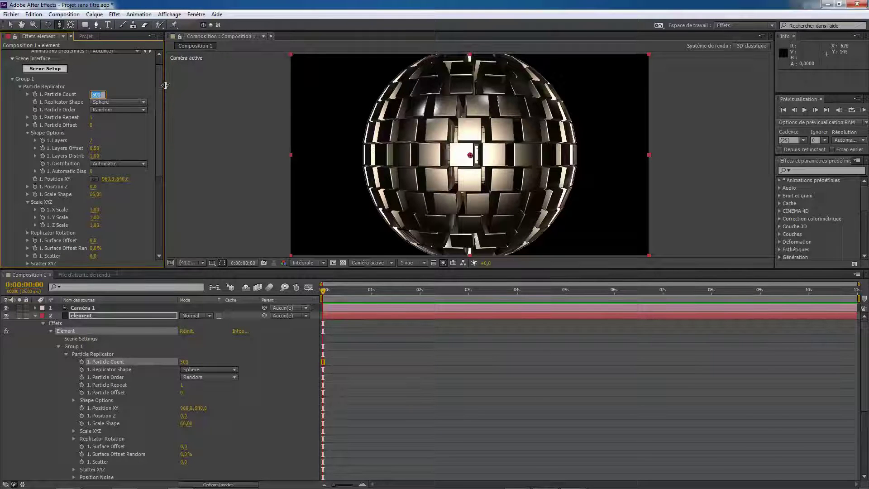
# Step: Try the Forward Particle Order for Group 1 and return it to Random
pyautogui.click(143, 110)
pyautogui.click(133, 120)
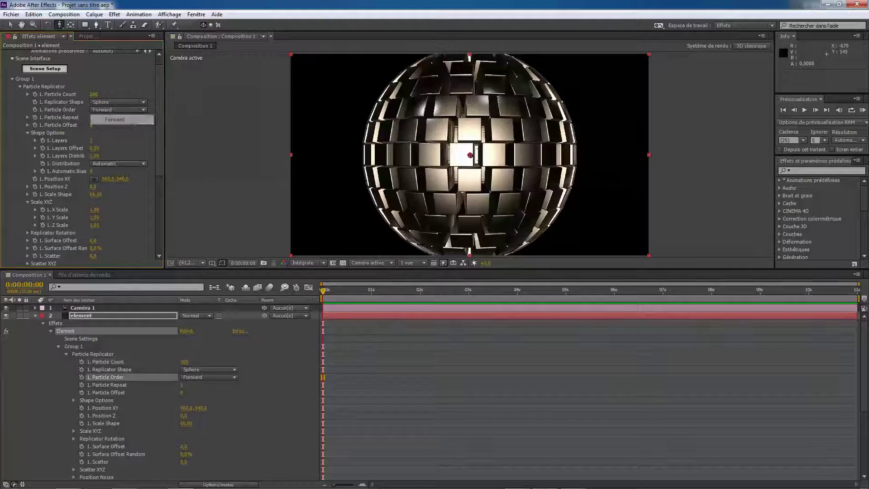
pyautogui.click(133, 109)
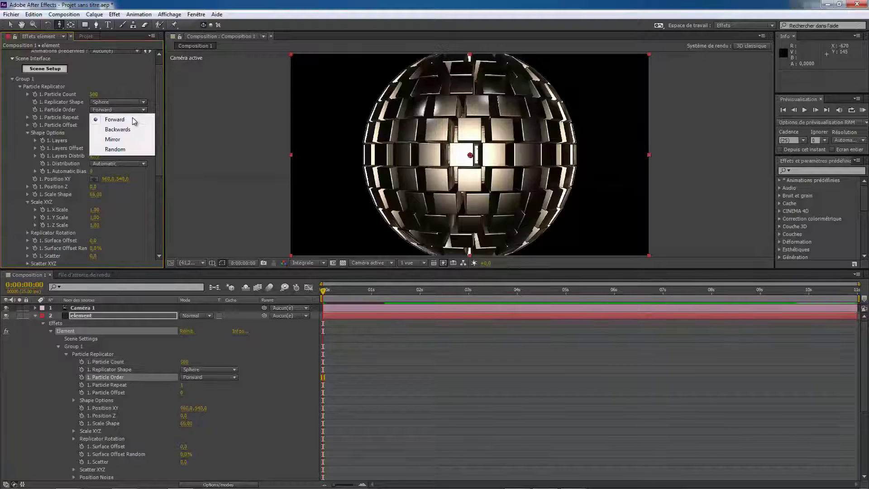
pyautogui.click(125, 149)
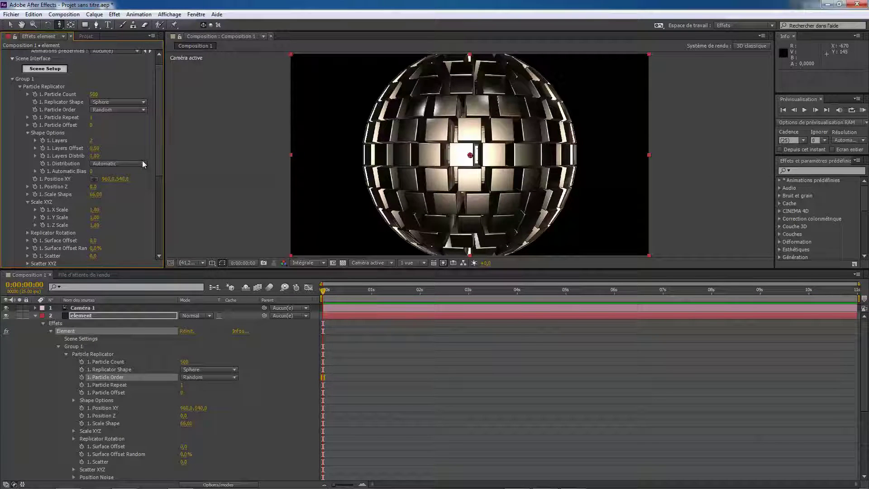
# Step: Adjust Layers Offset to about 0.45 and Layers Distribution to about 1.11, and pull the camera back along Z to about -14106
pyautogui.moveTo(95, 149)
pyautogui.mouseDown()
pyautogui.moveTo(103, 158)
pyautogui.moveTo(95, 153)
pyautogui.mouseUp()
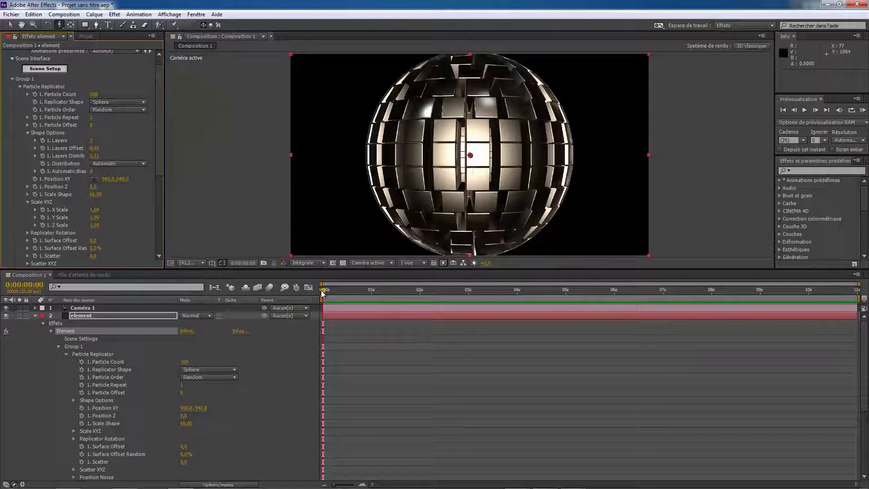
pyautogui.moveTo(323, 290); pyautogui.dragTo(383, 291)
pyautogui.press('Home')
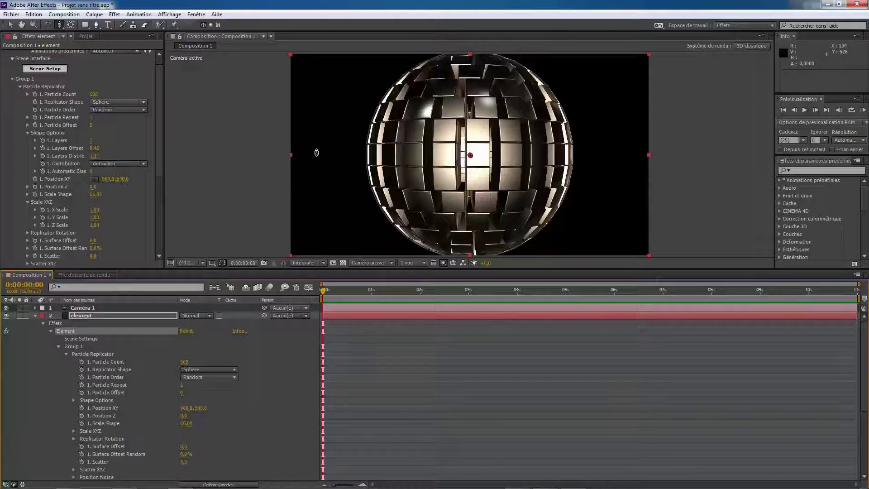
pyautogui.moveTo(324, 155); pyautogui.dragTo(326, 180)
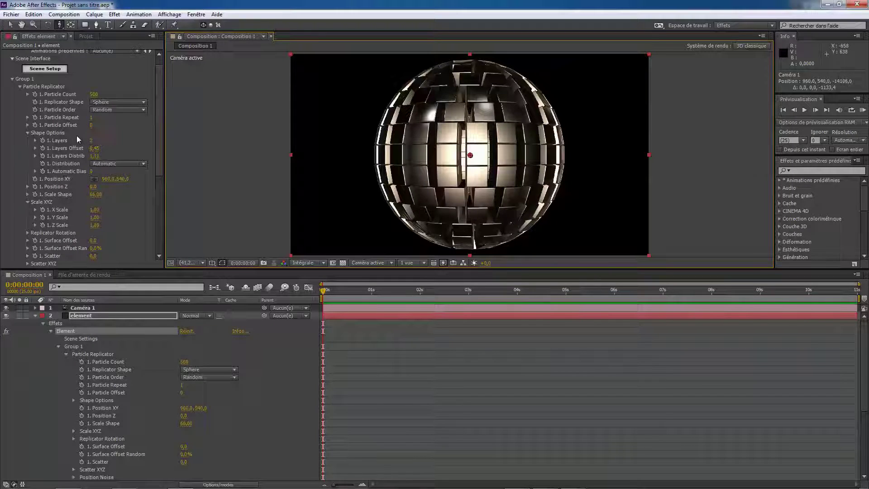
# Step: Animate Group 1's Automatic Bias from 0 at the composition's start to about 217 at 0:00:01:13
pyautogui.click(43, 172)
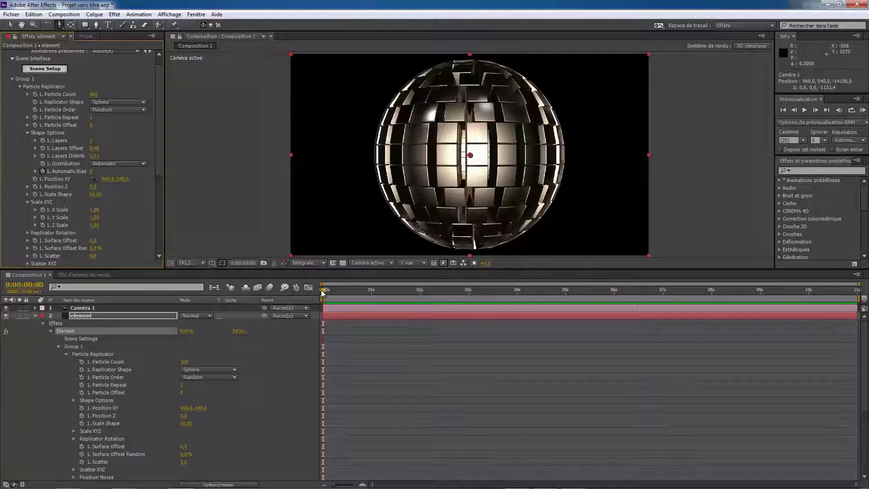
pyautogui.moveTo(349, 297); pyautogui.dragTo(395, 298)
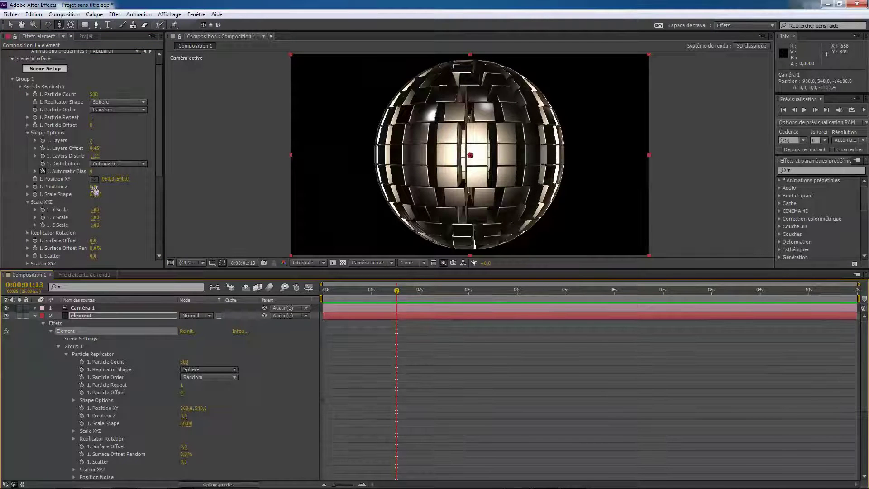
pyautogui.moveTo(92, 171); pyautogui.dragTo(213, 190)
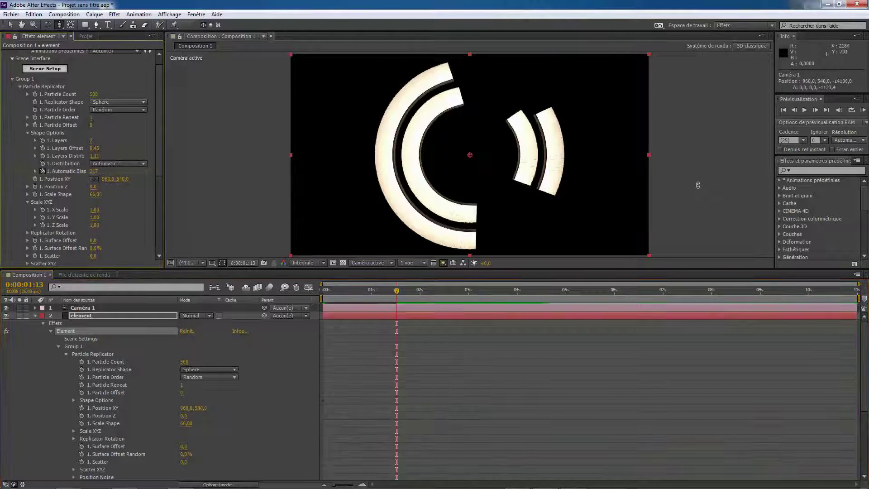
# Step: Play a RAM preview of the Automatic Bias animation
pyautogui.click(862, 110)
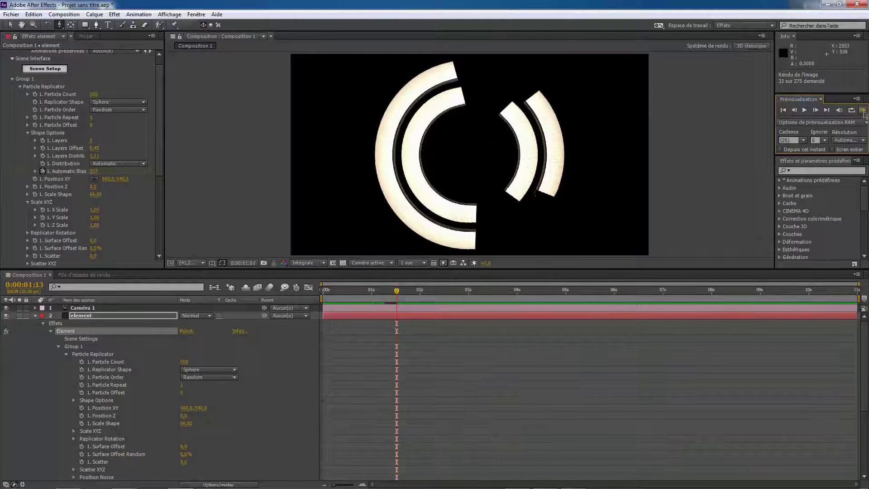
pyautogui.click(863, 111)
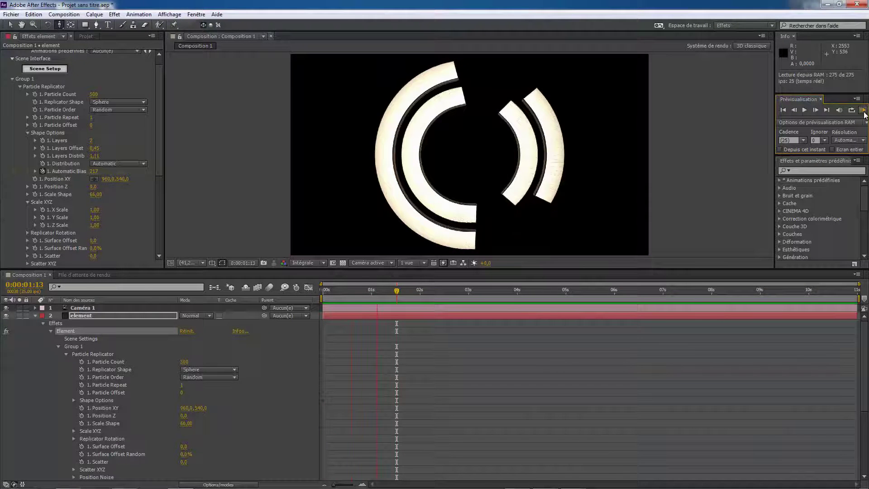
pyautogui.click(863, 111)
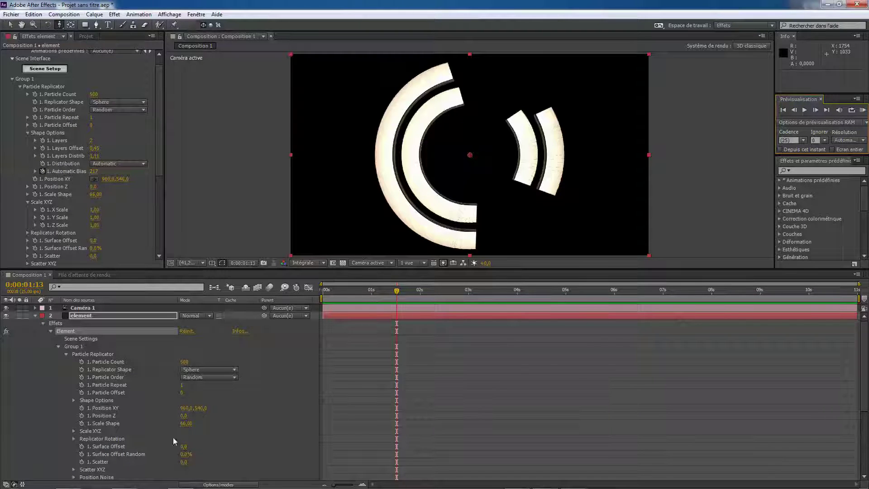
# Step: Expand Group 1's Shape Options in the timeline and move the second Automatic Bias keyframe to 0:00:02:00
pyautogui.scroll(-2, 277, 414)
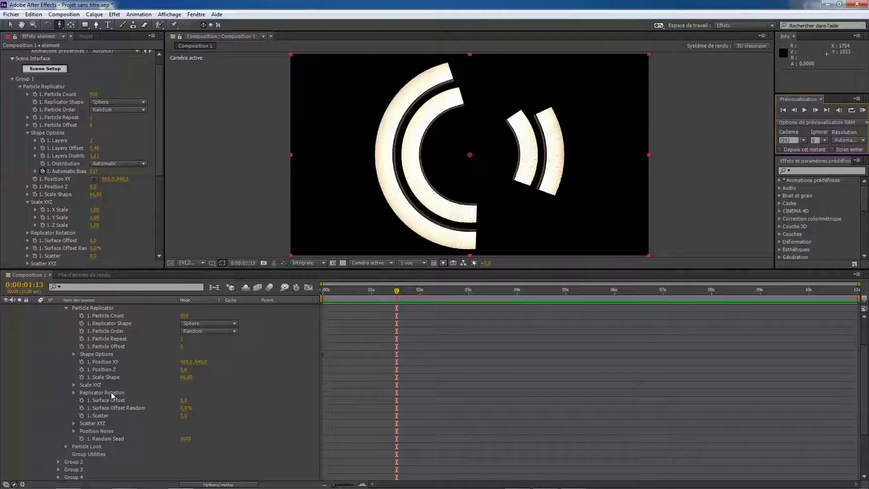
pyautogui.scroll(2, 127, 387)
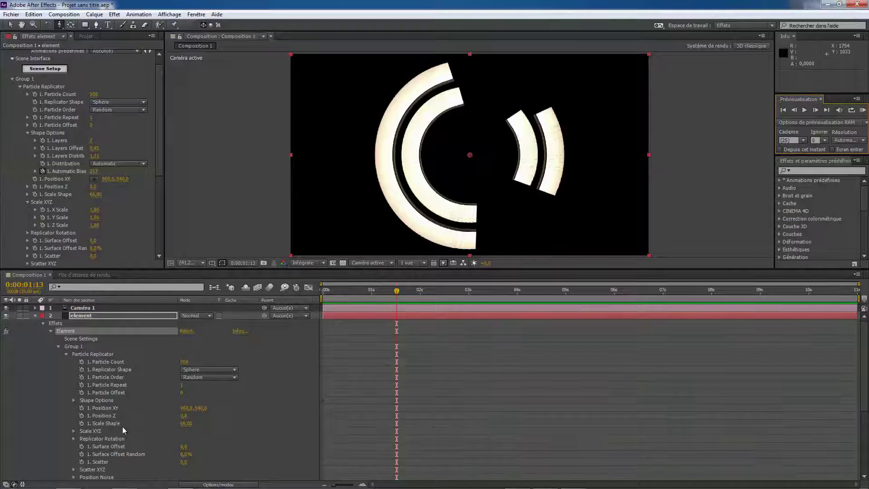
pyautogui.scroll(-3, 145, 434)
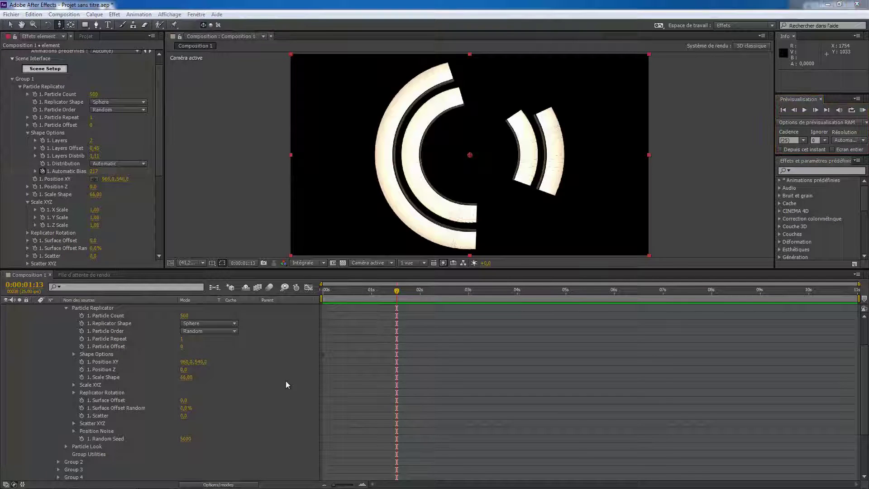
pyautogui.click(74, 353)
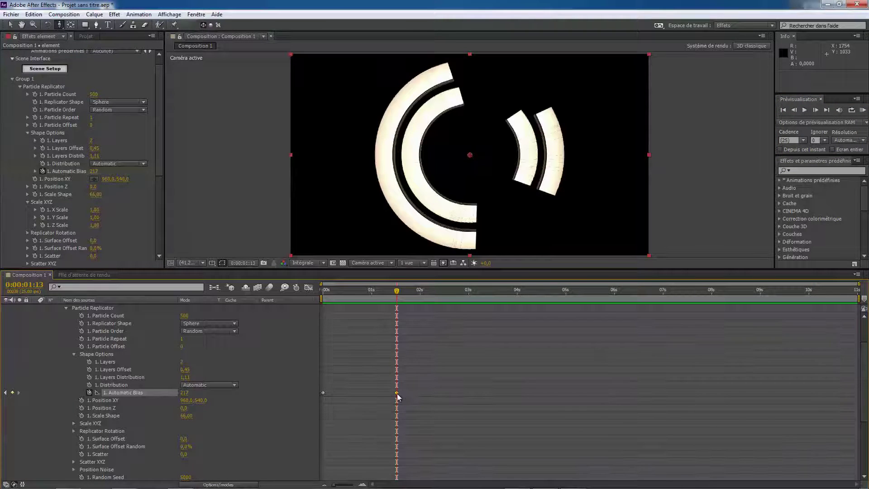
pyautogui.moveTo(397, 393); pyautogui.dragTo(417, 393)
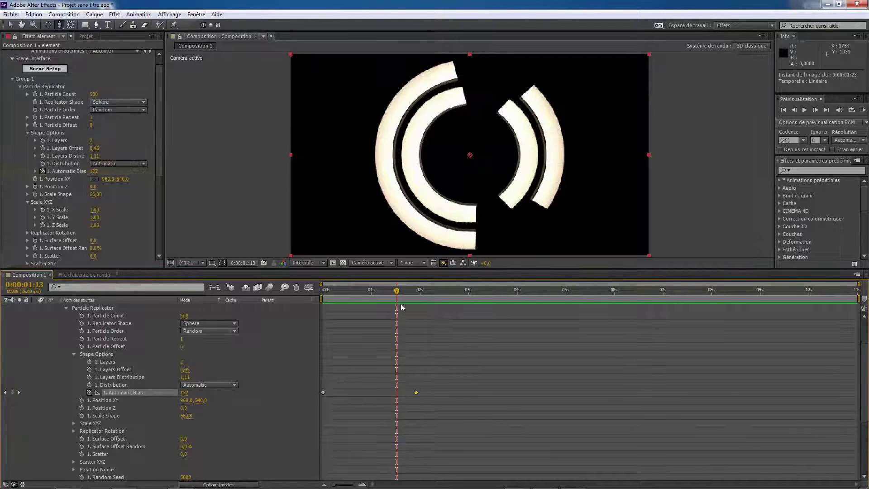
pyautogui.click(412, 292)
pyautogui.moveTo(411, 292); pyautogui.dragTo(420, 293)
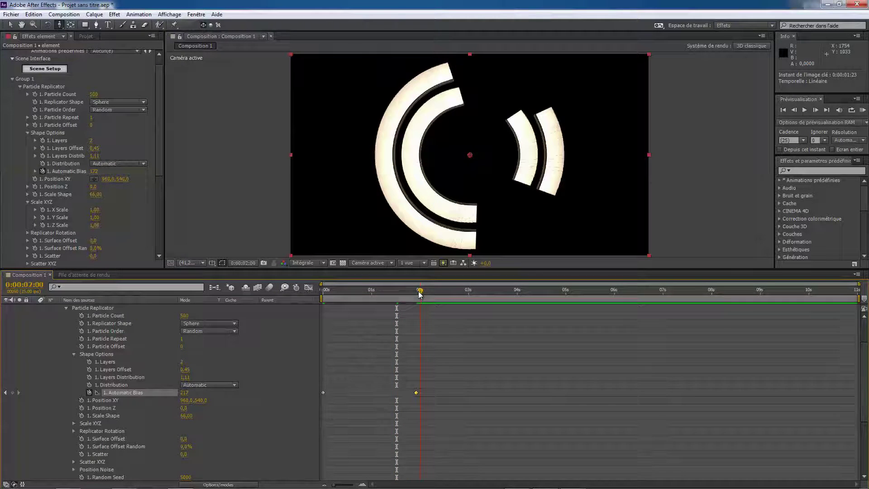
pyautogui.moveTo(414, 393); pyautogui.dragTo(418, 394)
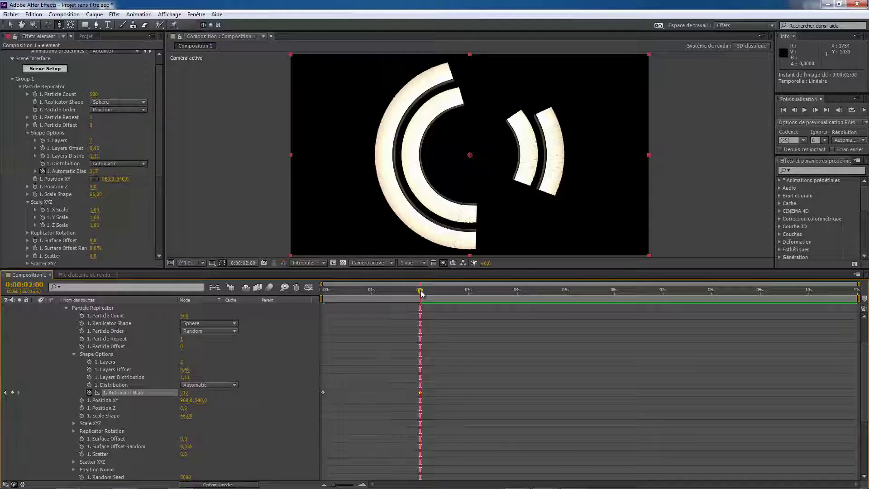
# Step: Add an Automatic Bias keyframe at 0:00:08:13 holding the current value, and set Automatic Bias to 0 at 0:00:09:21
pyautogui.moveTo(420, 292); pyautogui.dragTo(737, 305)
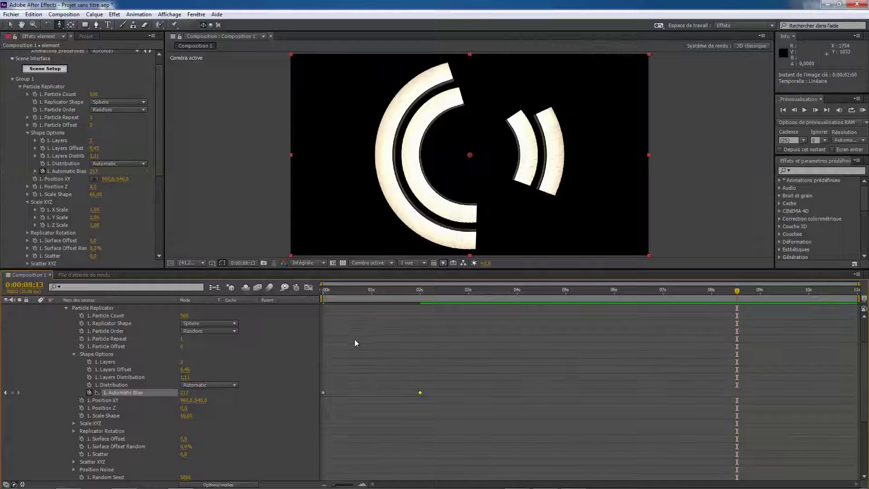
pyautogui.click(13, 391)
pyautogui.moveTo(738, 297); pyautogui.dragTo(801, 297)
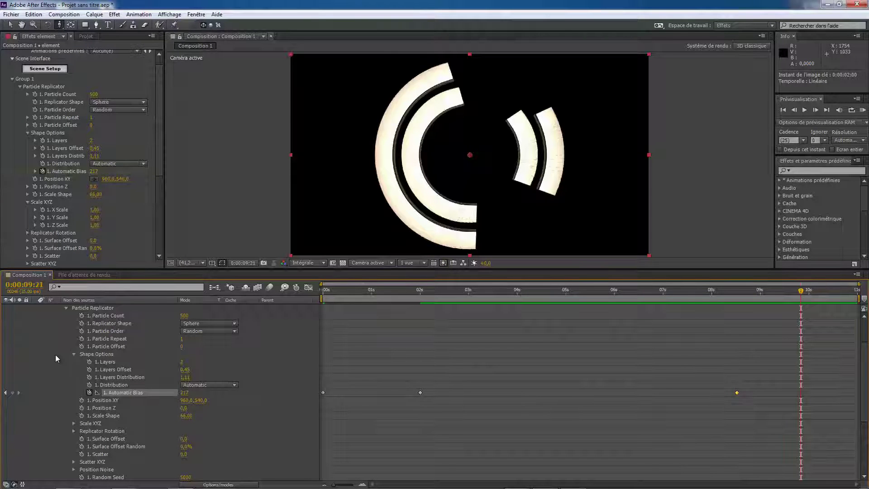
pyautogui.click(184, 392)
pyautogui.write('0')
pyautogui.press('Return')
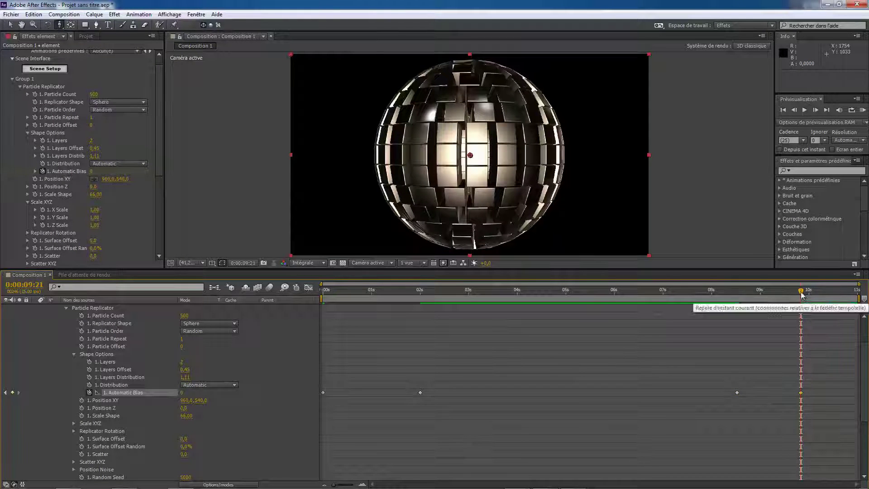
# Step: At the composition's start, enable keyframing for all of Caméra 1's Transform properties, from Point ciblé to Rotation Z
pyautogui.moveTo(801, 292); pyautogui.dragTo(419, 371)
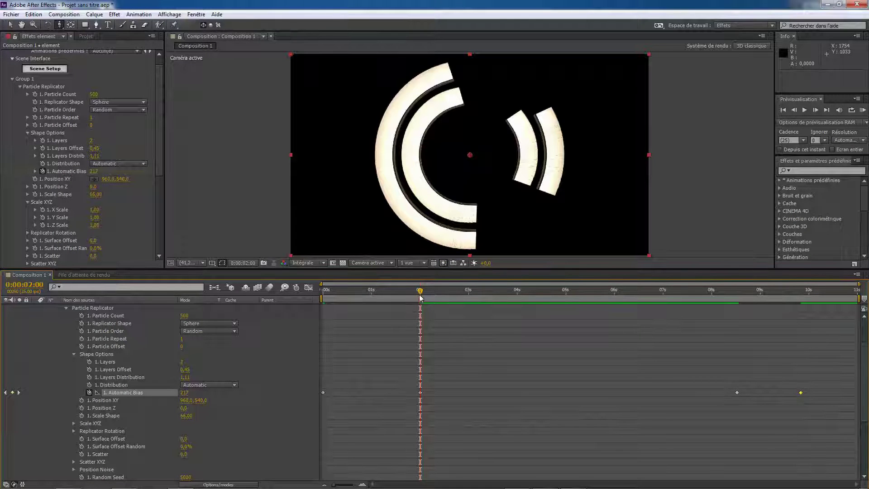
pyautogui.moveTo(420, 295); pyautogui.dragTo(309, 325)
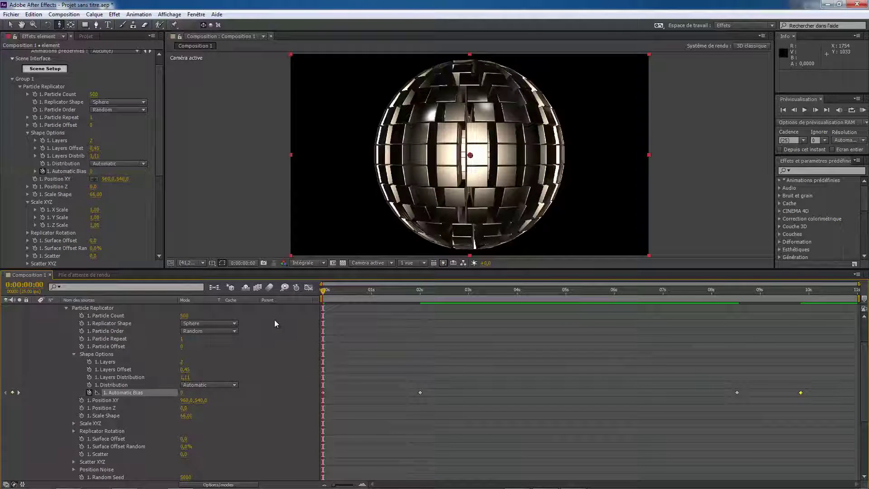
pyautogui.scroll(2, 274, 320)
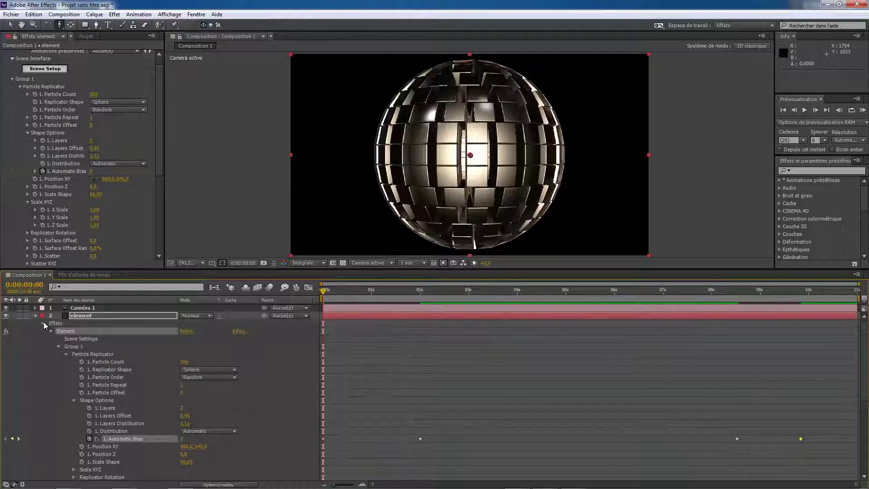
pyautogui.click(44, 323)
pyautogui.click(35, 307)
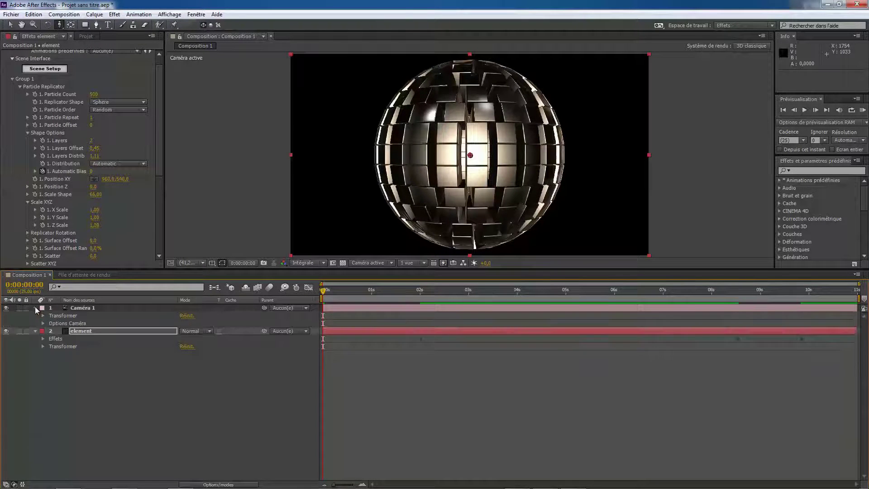
pyautogui.click(43, 315)
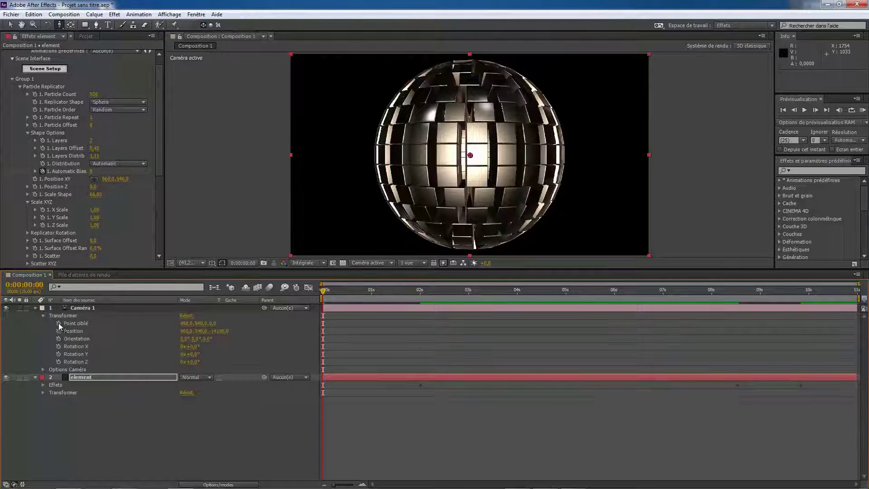
pyautogui.moveTo(58, 322); pyautogui.dragTo(55, 360)
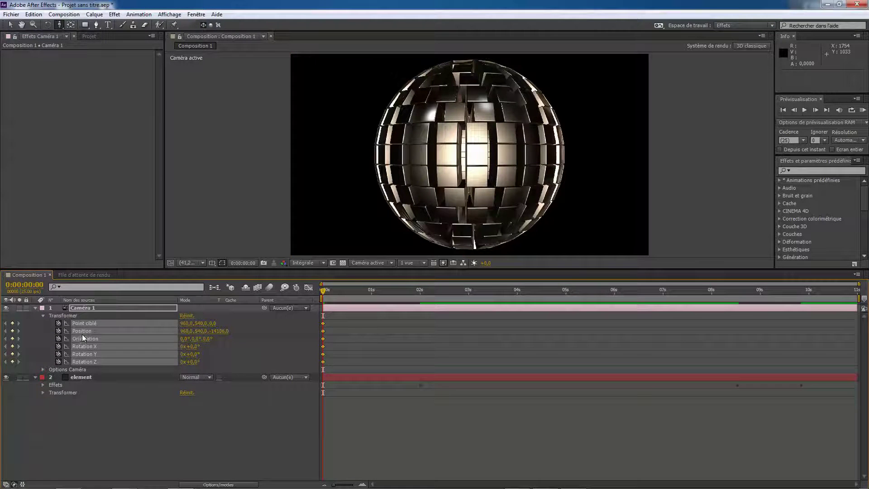
# Step: Move to 0:00:02:00 and enable Show in BG for the Element effect's environment, accepting the Scene Setup as it is
pyautogui.click(61, 26)
pyautogui.moveTo(324, 291); pyautogui.dragTo(419, 296)
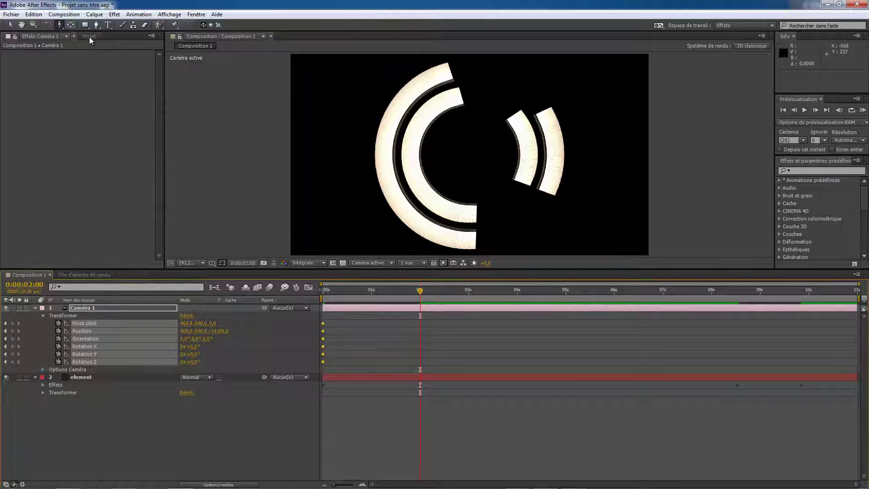
pyautogui.click(76, 377)
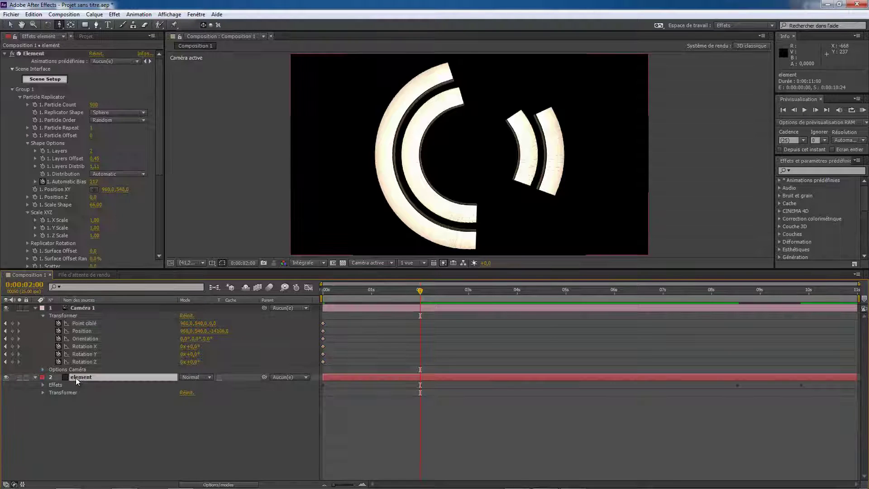
pyautogui.click(12, 89)
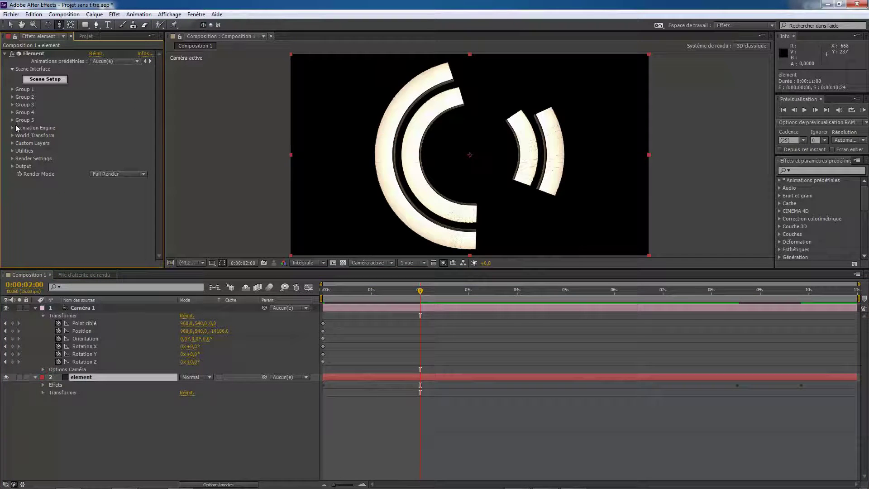
pyautogui.click(12, 158)
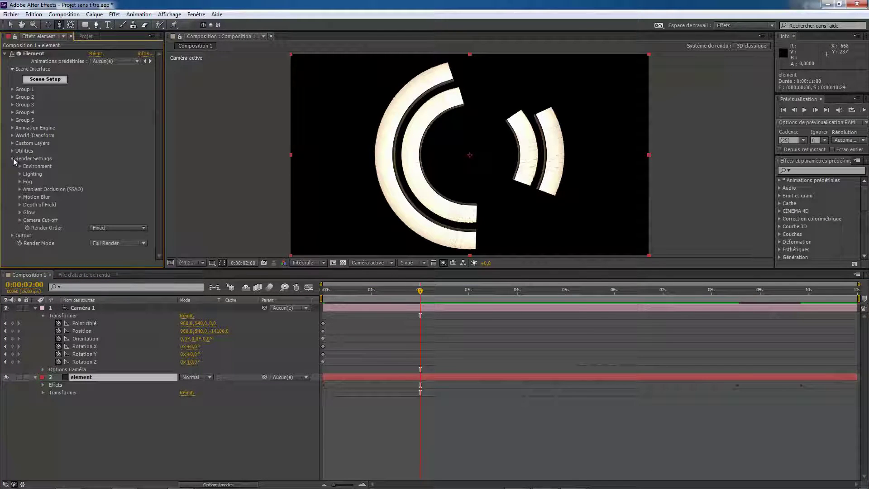
pyautogui.click(21, 165)
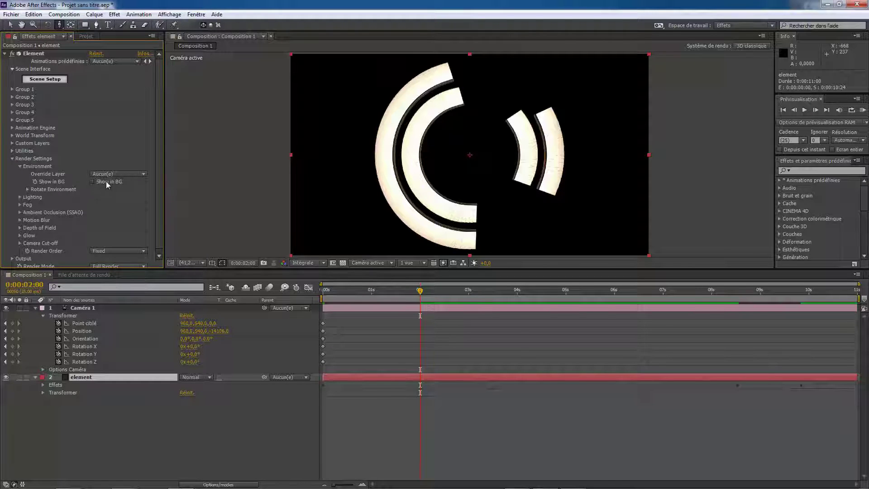
pyautogui.click(93, 181)
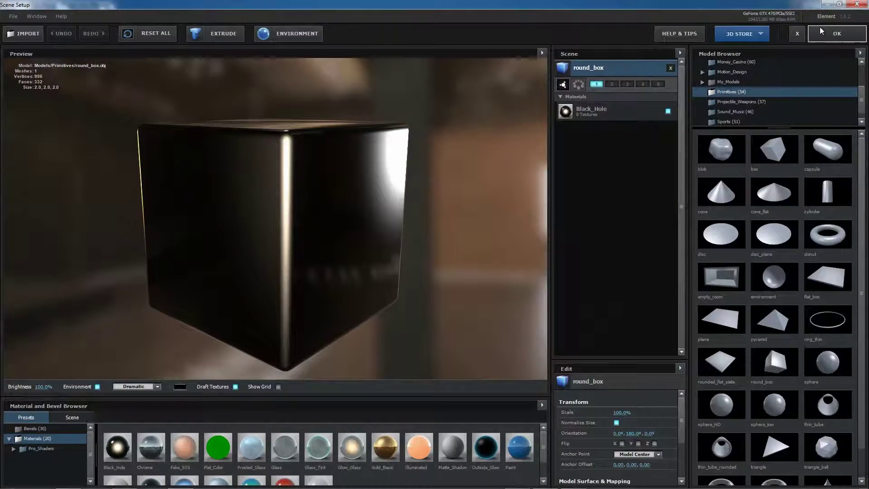
pyautogui.click(820, 30)
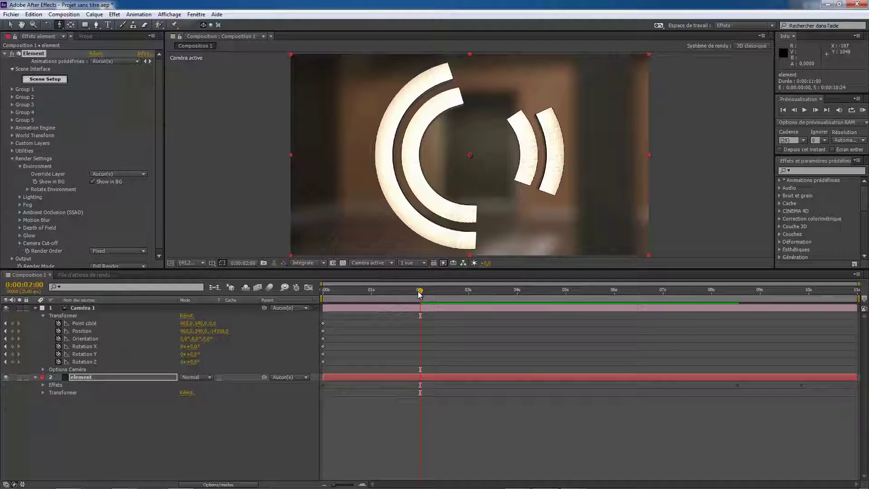
# Step: At 0:00:02:00, orbit the camera around the rings and move it closer, to a position of about -2936.5, 229.7, -6197.8
pyautogui.moveTo(417, 291)
pyautogui.mouseDown()
pyautogui.moveTo(313, 311)
pyautogui.moveTo(419, 305)
pyautogui.mouseUp()
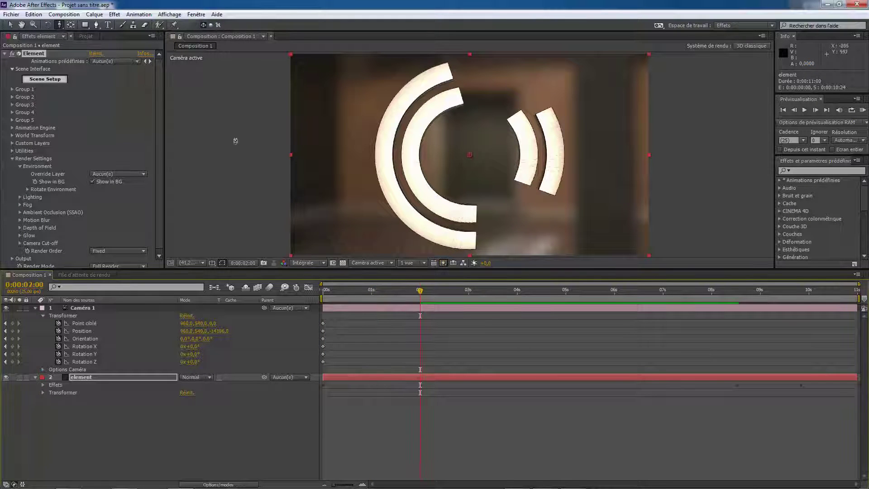
pyautogui.moveTo(60, 25); pyautogui.dragTo(80, 36)
pyautogui.moveTo(422, 158); pyautogui.dragTo(445, 160)
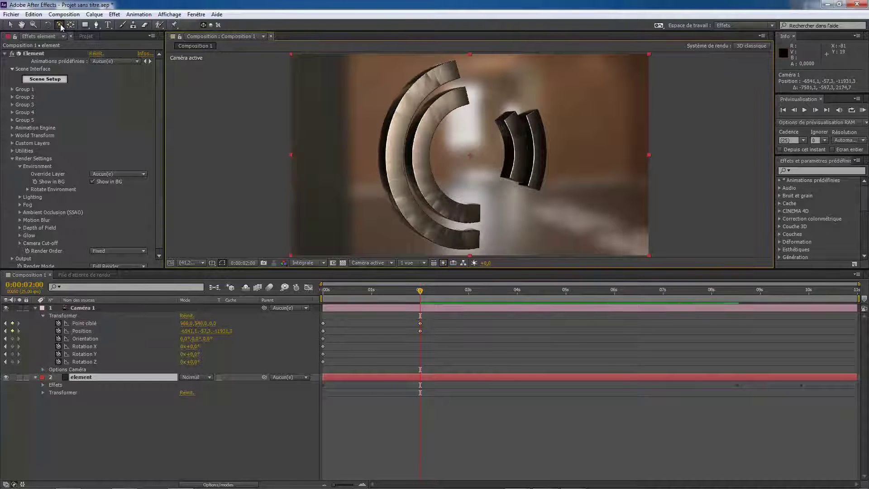
pyautogui.moveTo(61, 27); pyautogui.dragTo(88, 49)
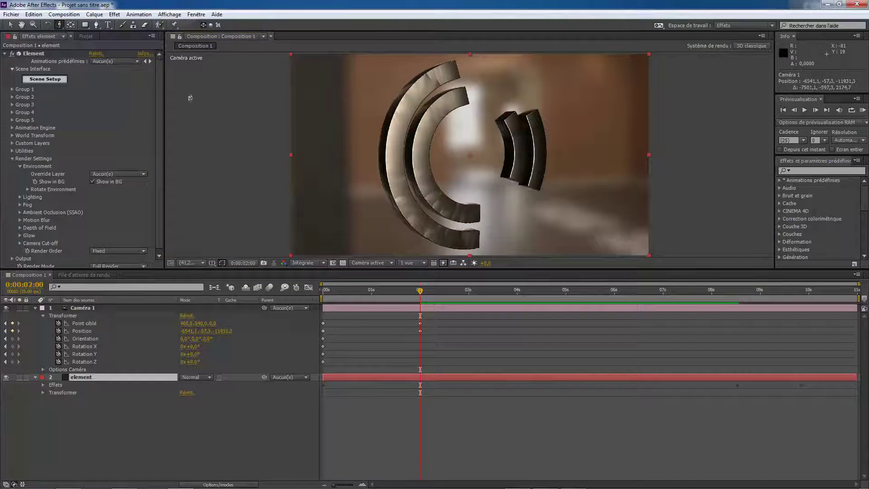
pyautogui.moveTo(374, 238); pyautogui.dragTo(481, 61)
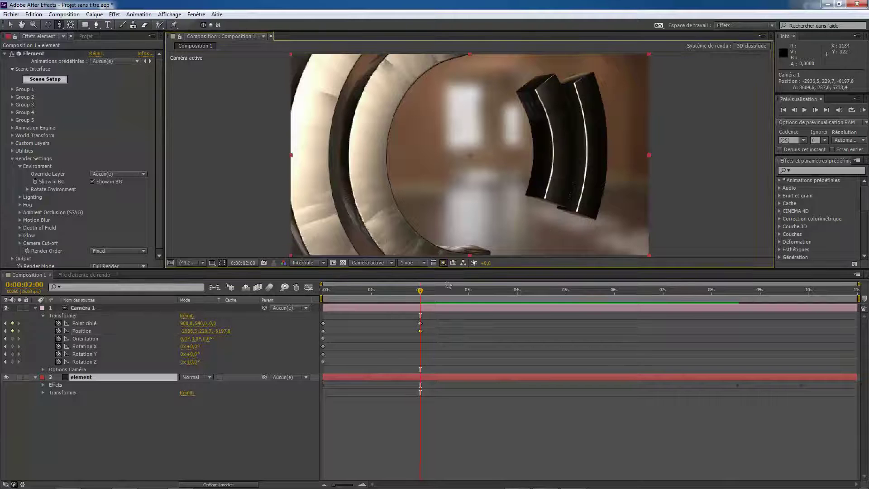
pyautogui.moveTo(421, 290)
pyautogui.mouseDown()
pyautogui.moveTo(305, 307)
pyautogui.moveTo(424, 302)
pyautogui.mouseUp()
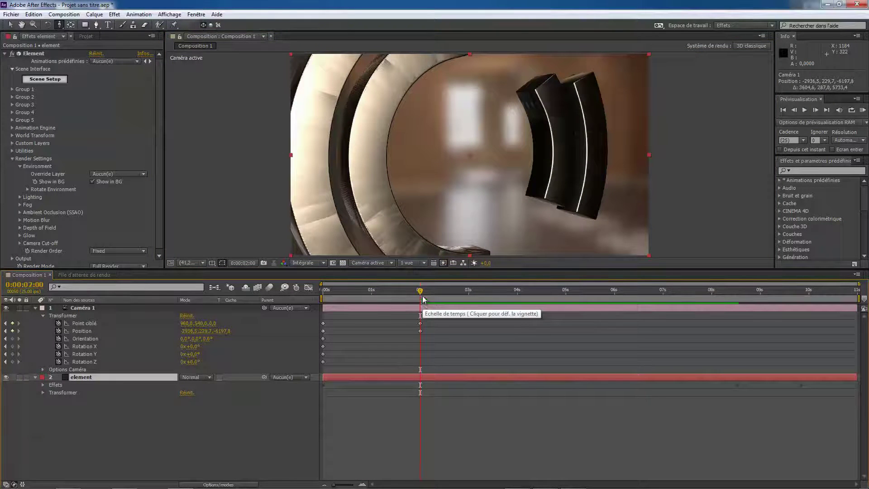
pyautogui.moveTo(424, 292); pyautogui.dragTo(420, 309)
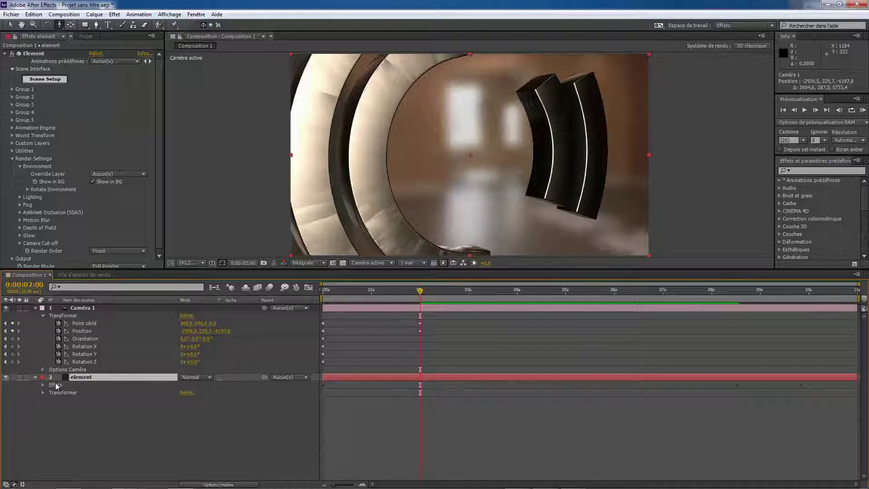
# Step: Create a text layer reading "RASTAKOUERE"
pyautogui.rightClick(66, 412)
pyautogui.moveTo(113, 320)
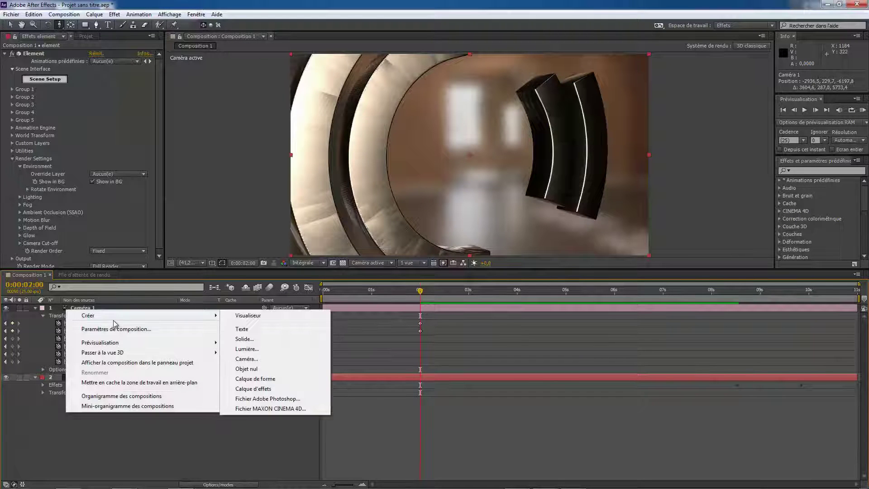
pyautogui.click(240, 327)
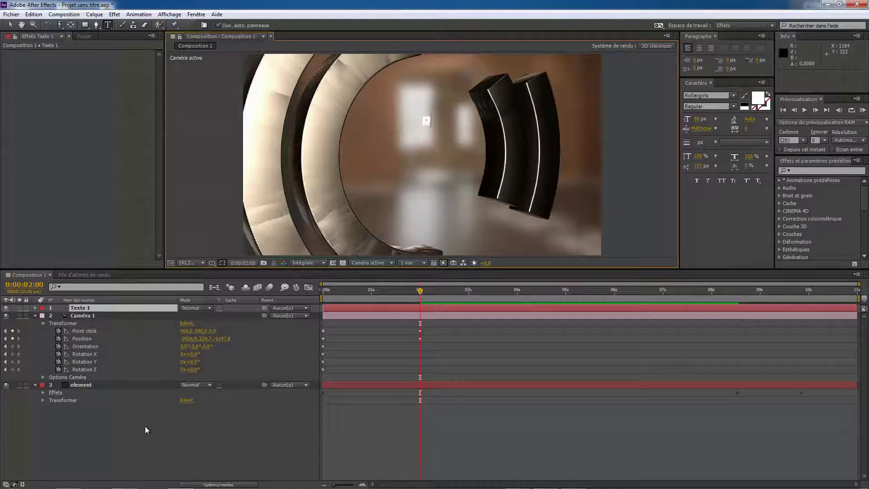
pyautogui.write('RQS')
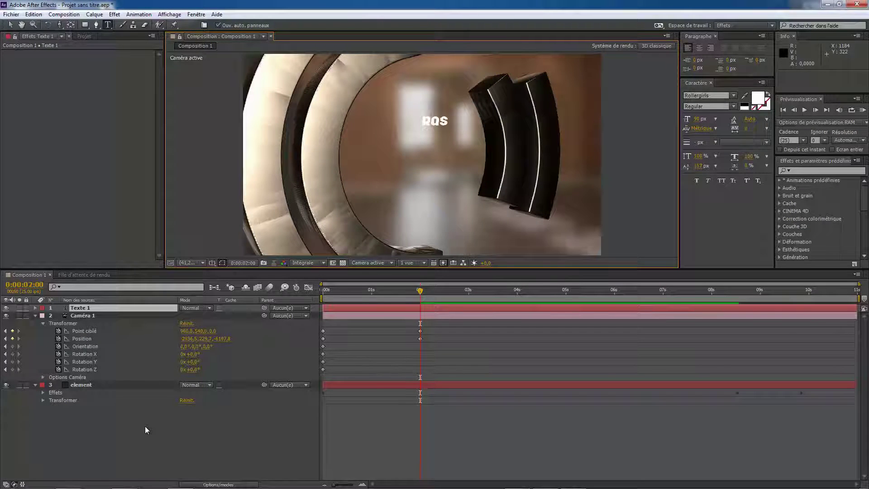
pyautogui.write('takouere')
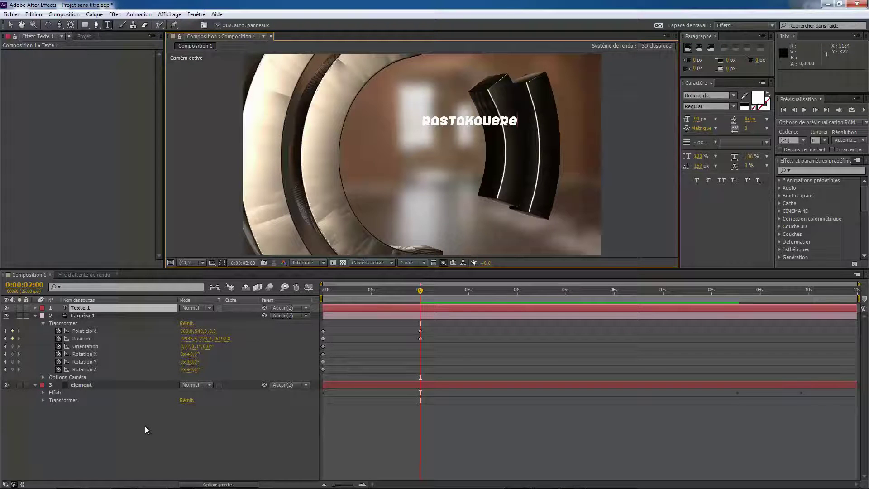
pyautogui.click(116, 444)
# Step: Create a second text layer reading "VFX"
pyautogui.rightClick(116, 443)
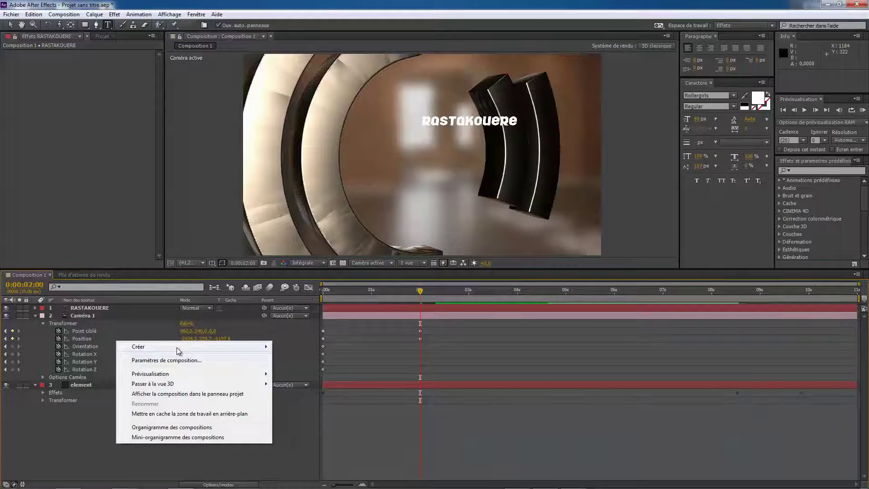
pyautogui.moveTo(177, 347)
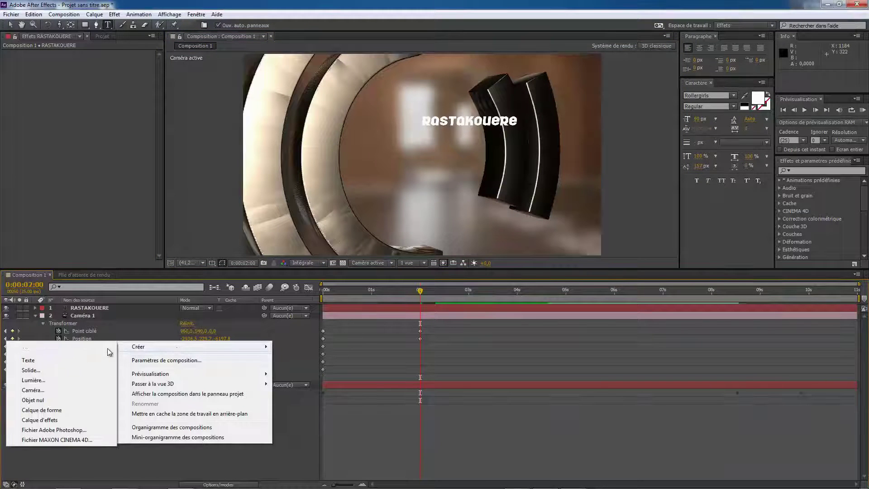
pyautogui.click(45, 362)
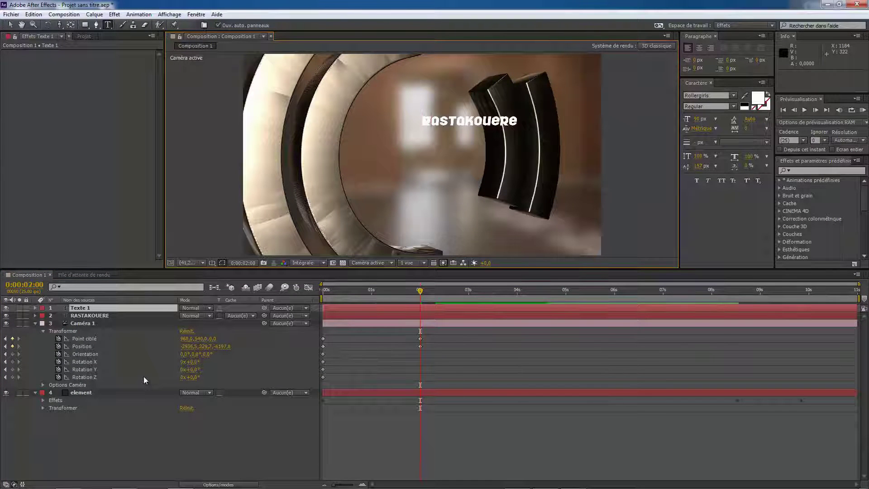
pyautogui.write('VFX')
pyautogui.click(117, 432)
# Step: Create a third text layer reading "tuto" and select the element layer
pyautogui.rightClick(117, 433)
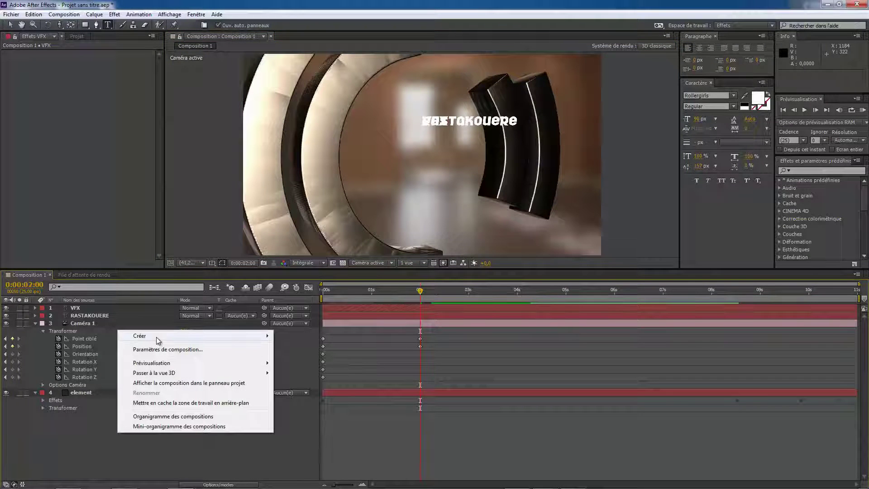
pyautogui.moveTo(156, 337)
pyautogui.click(54, 348)
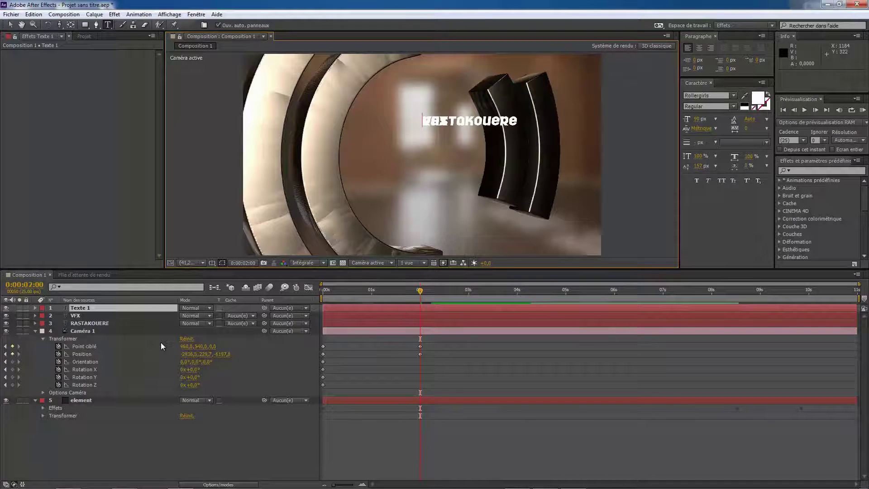
pyautogui.write('TUTO')
pyautogui.click(118, 413)
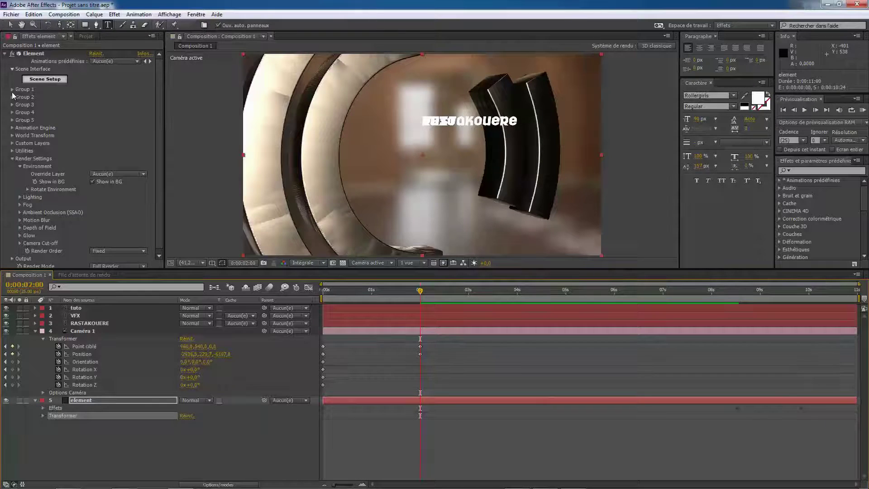
# Step: Assign the text layers as Element custom paths: RASTAKOUERE to Path Layer 2, VFX to Path Layer 3 and tuto to Path Layer 4
pyautogui.click(12, 158)
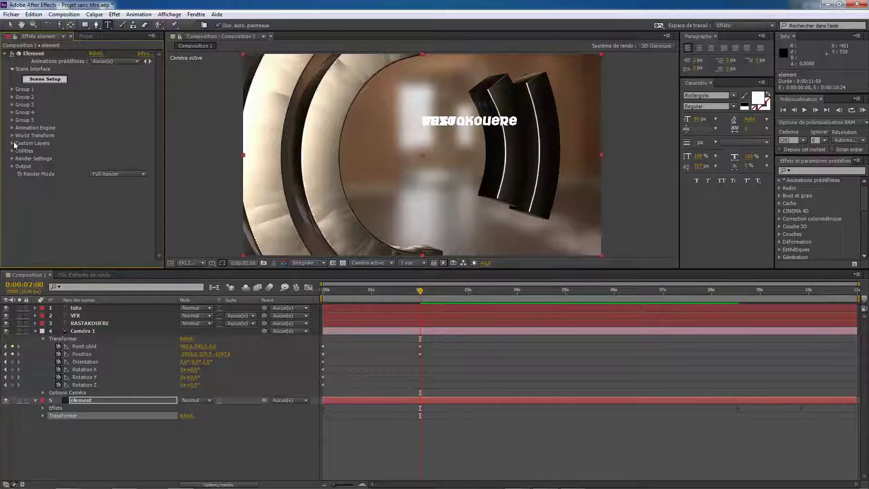
pyautogui.click(12, 143)
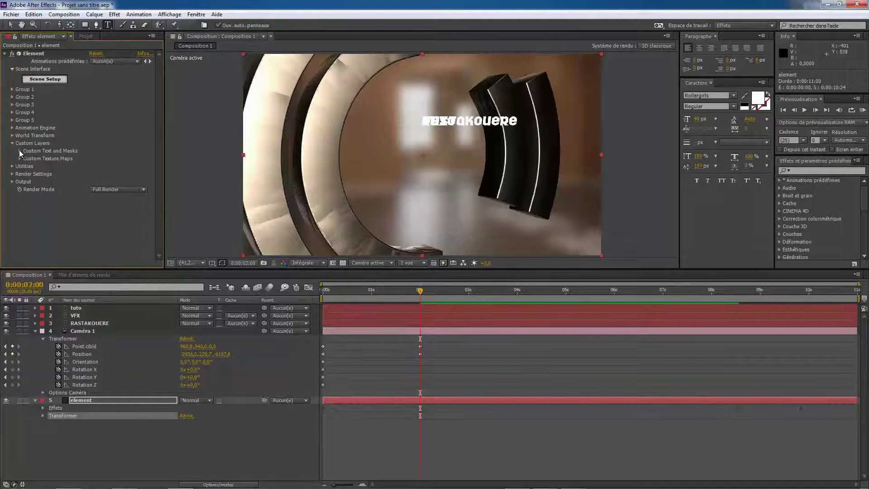
pyautogui.click(19, 150)
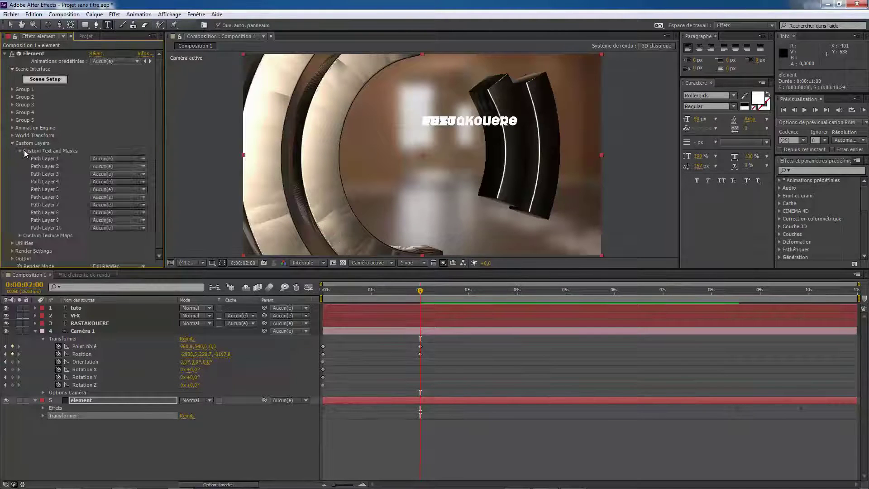
pyautogui.click(133, 167)
pyautogui.click(128, 208)
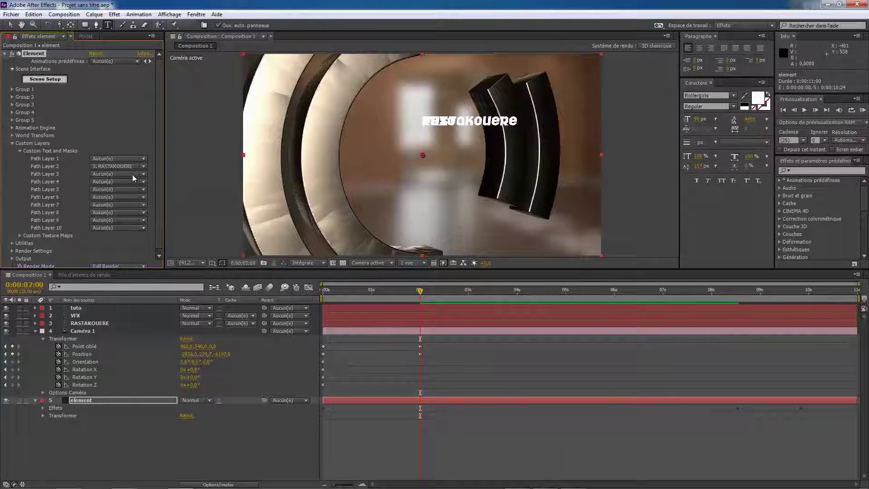
pyautogui.click(113, 174)
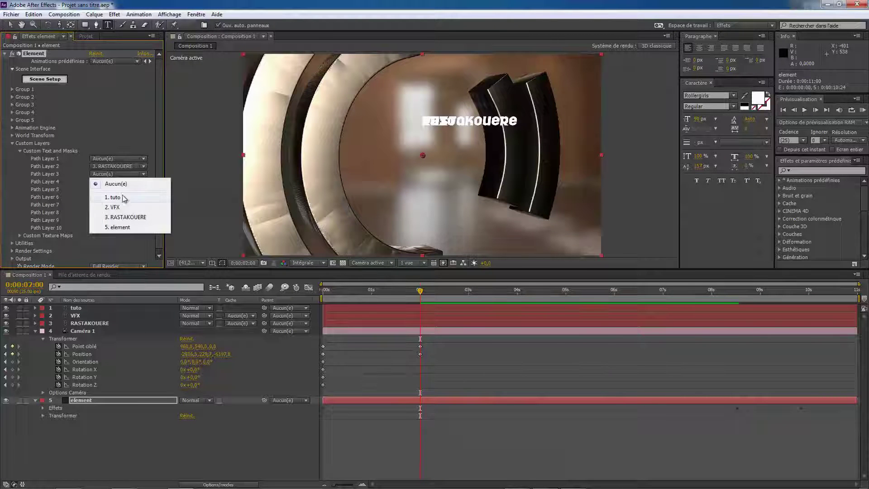
pyautogui.click(116, 204)
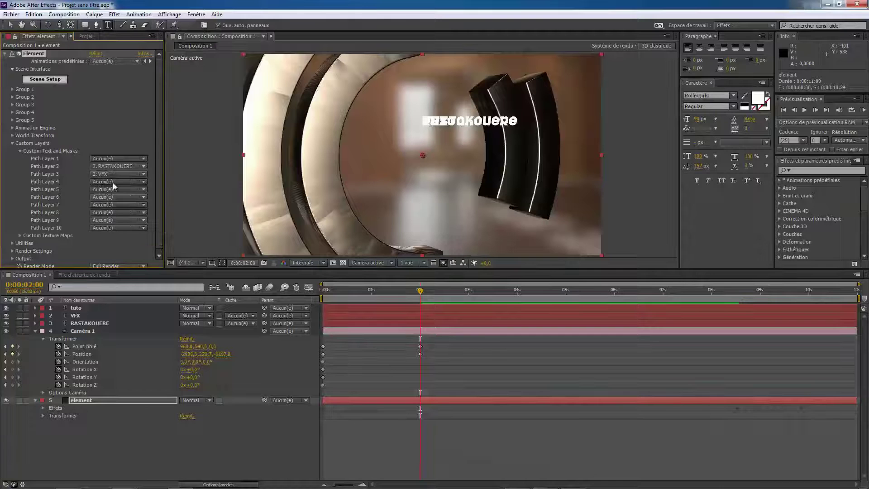
pyautogui.click(113, 182)
pyautogui.click(117, 202)
# Step: Add an extrusion model in Element's Scene Setup and rename it "rastakouere"
pyautogui.click(36, 331)
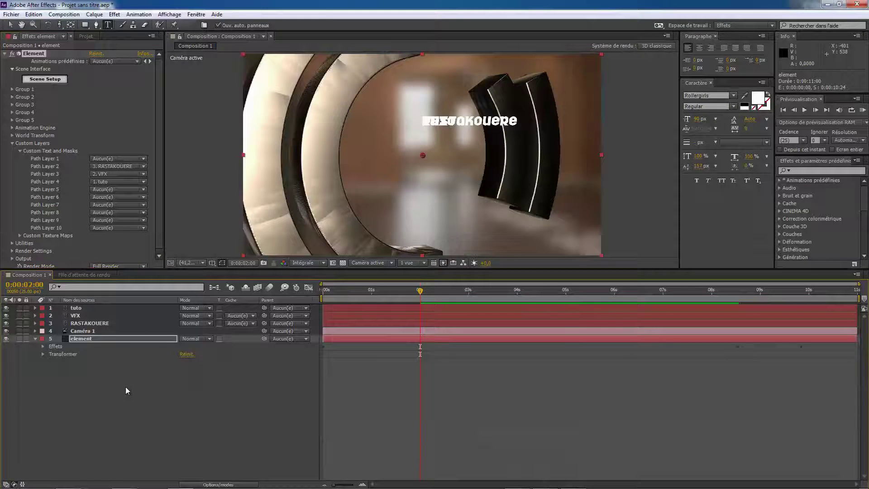
pyautogui.click(36, 339)
pyautogui.click(45, 79)
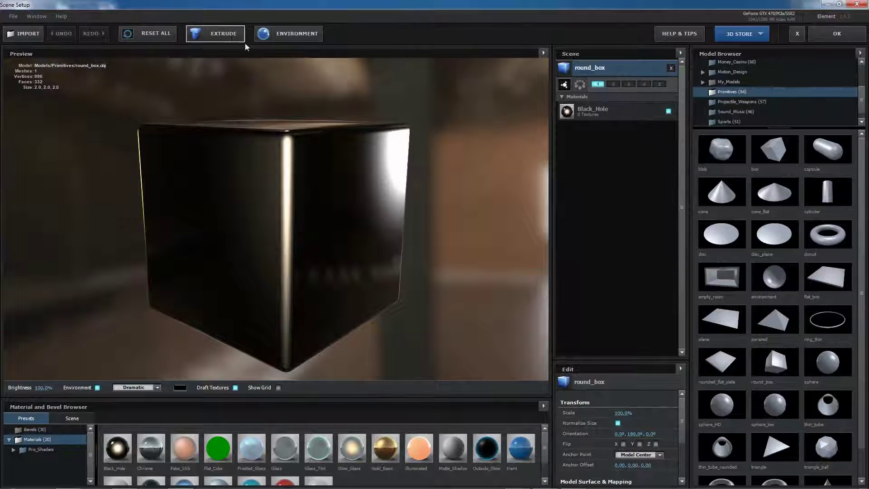
pyautogui.click(222, 34)
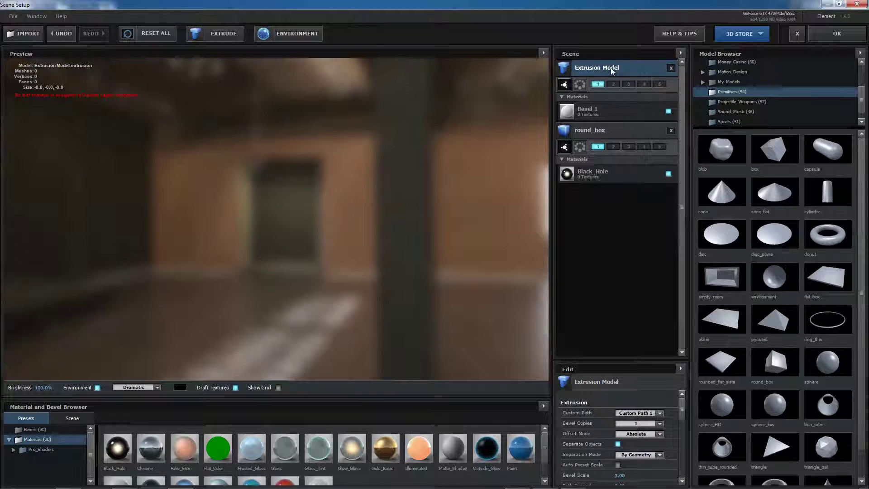
pyautogui.write('rast')
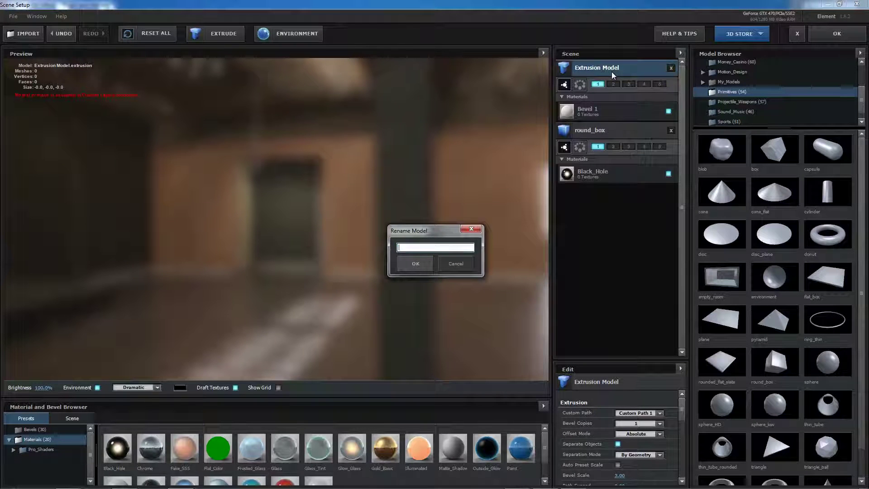
pyautogui.write('akouere')
pyautogui.click(418, 268)
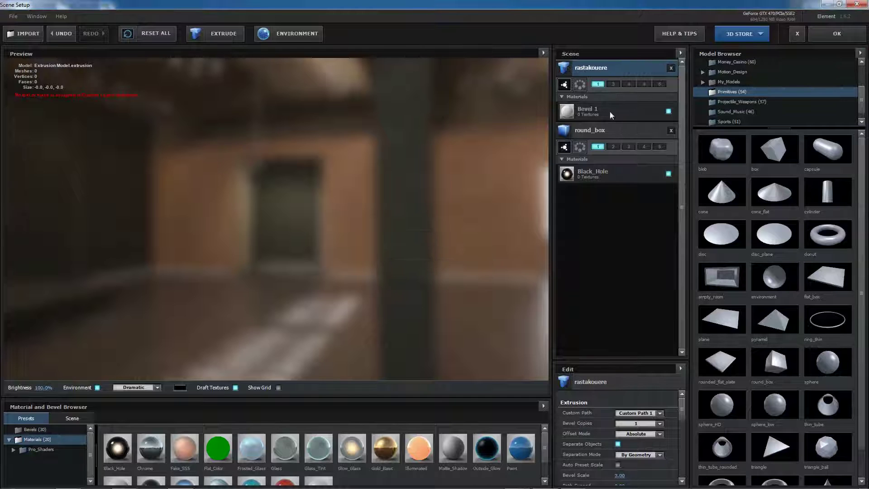
# Step: Set the rastakouere extrusion's custom path to Custom Path 2 and view the extruded text from the front
pyautogui.click(659, 412)
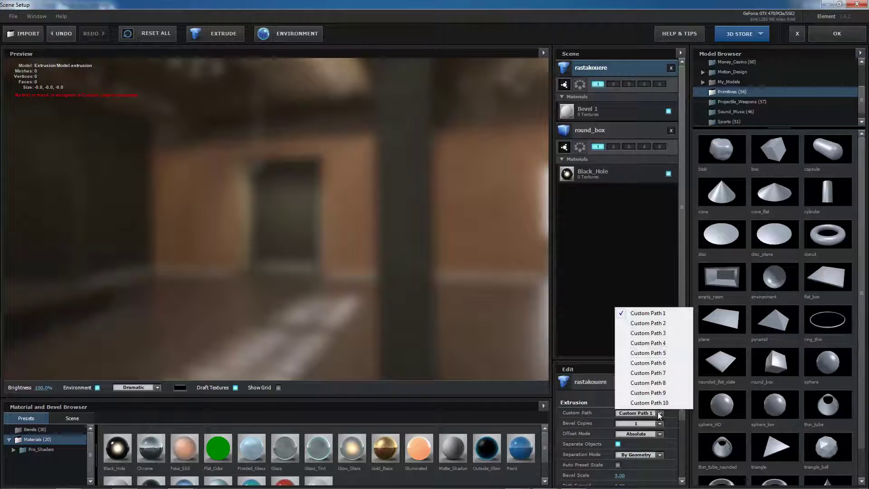
pyautogui.click(665, 324)
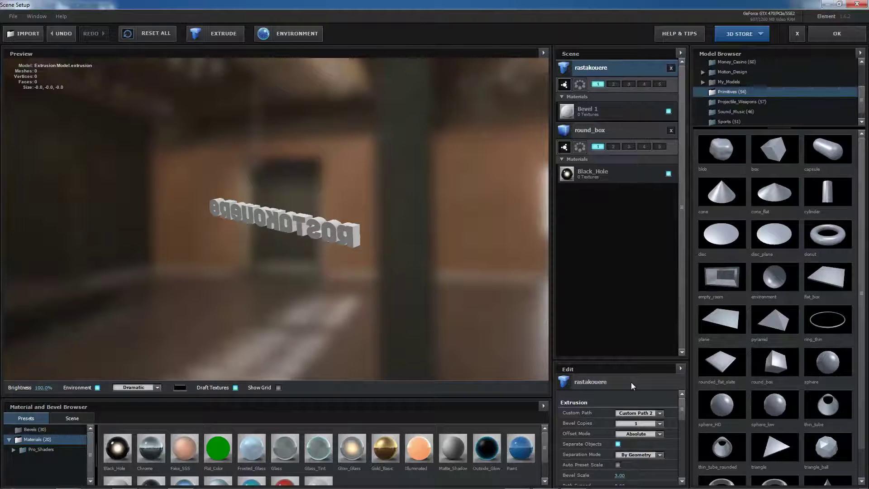
pyautogui.moveTo(324, 223); pyautogui.dragTo(495, 213)
pyautogui.scroll(5, 325, 228)
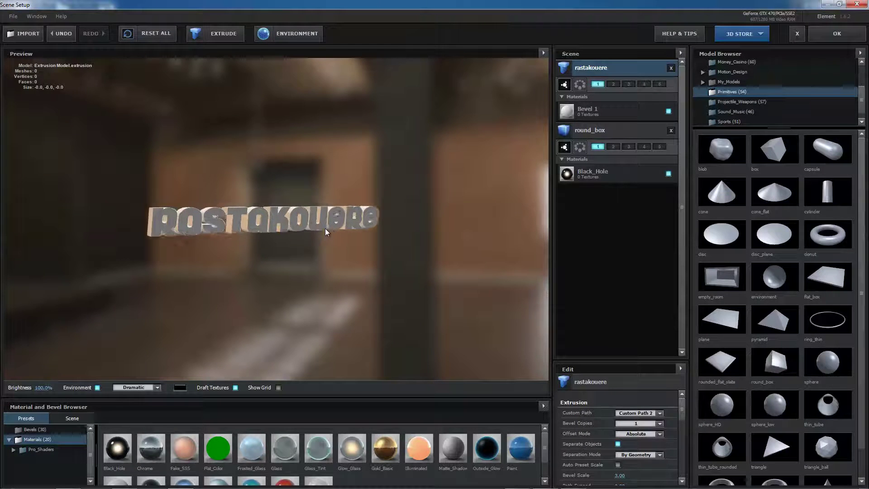
# Step: Apply the Black_Hole material to the rastakouere extrusion and accept the scene
pyautogui.click(121, 445)
pyautogui.moveTo(226, 231); pyautogui.dragTo(194, 246)
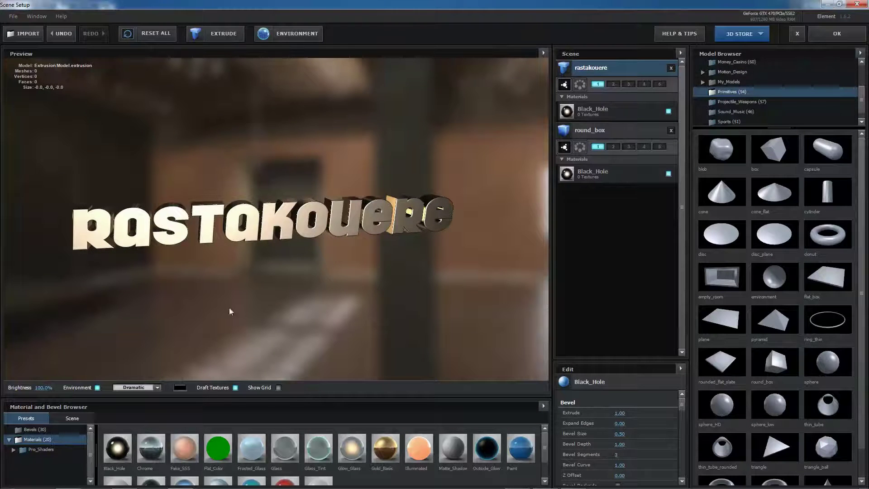
pyautogui.moveTo(249, 243); pyautogui.dragTo(270, 238)
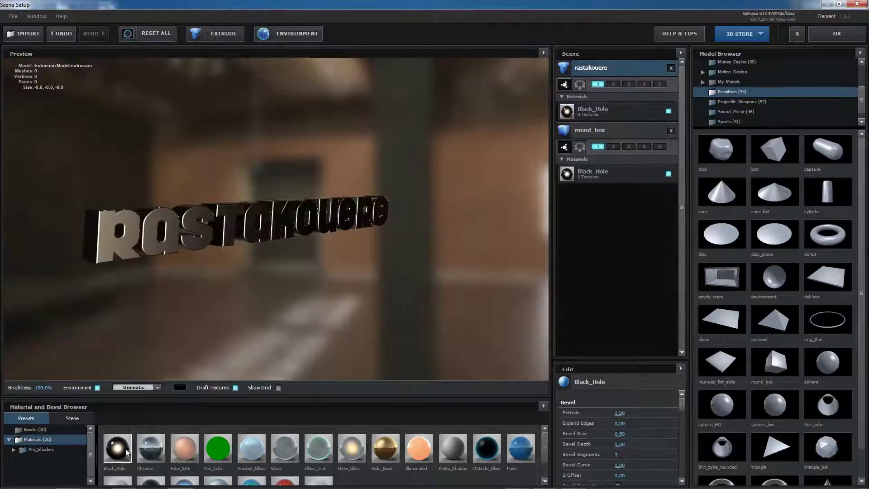
pyautogui.click(821, 34)
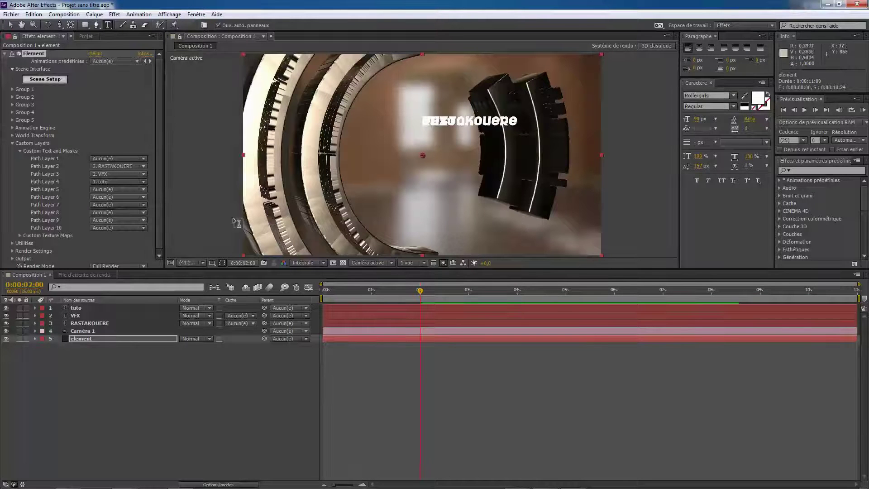
# Step: Try tuto as the source of Path Layer 2, then switch it back to RASTAKOUERE
pyautogui.click(144, 167)
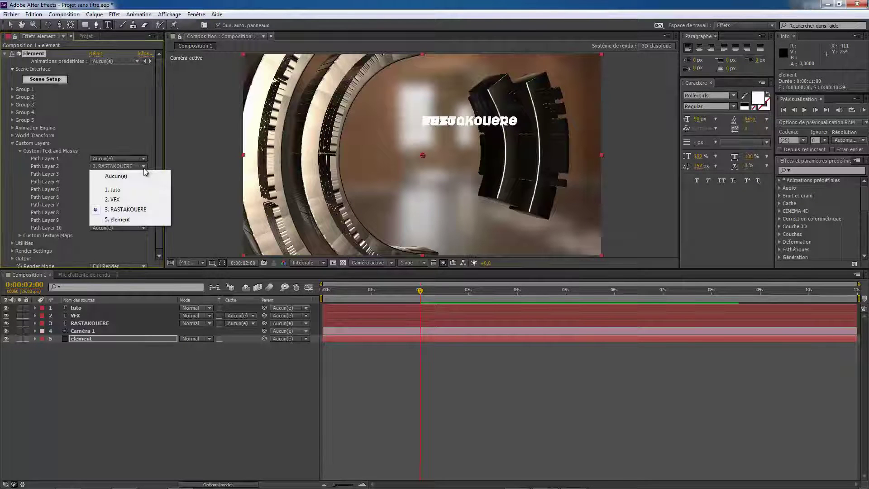
pyautogui.click(125, 189)
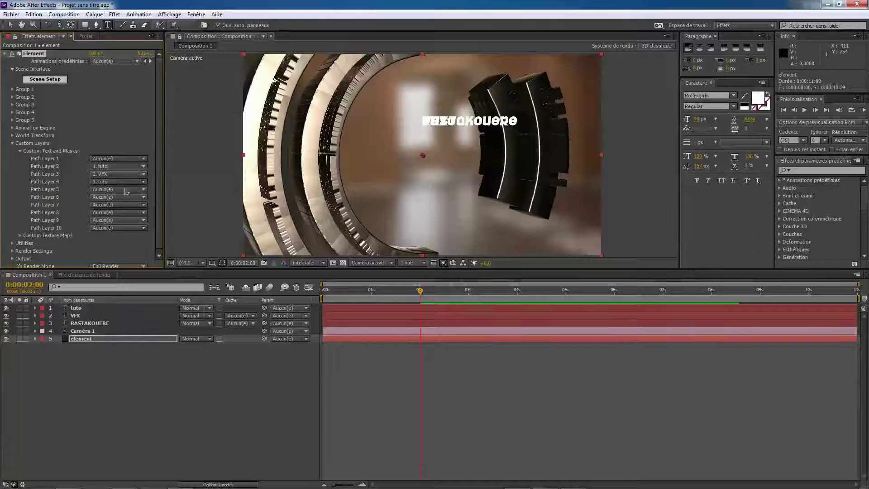
pyautogui.click(143, 168)
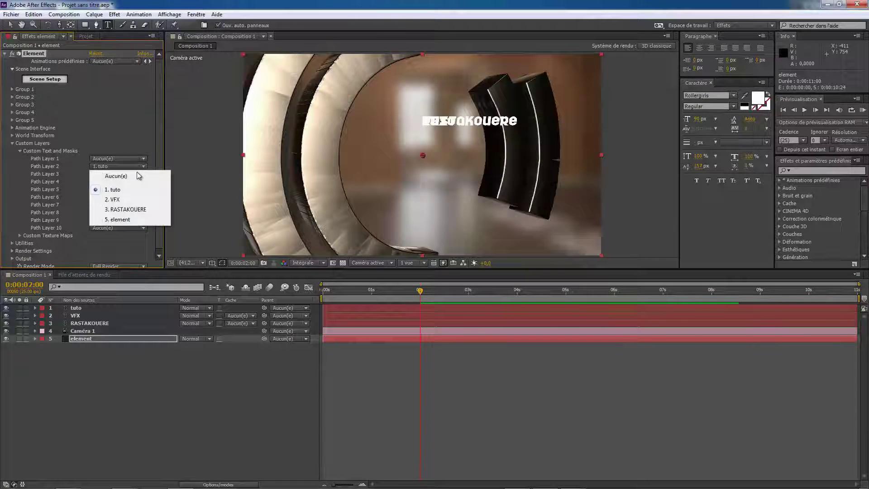
pyautogui.click(129, 210)
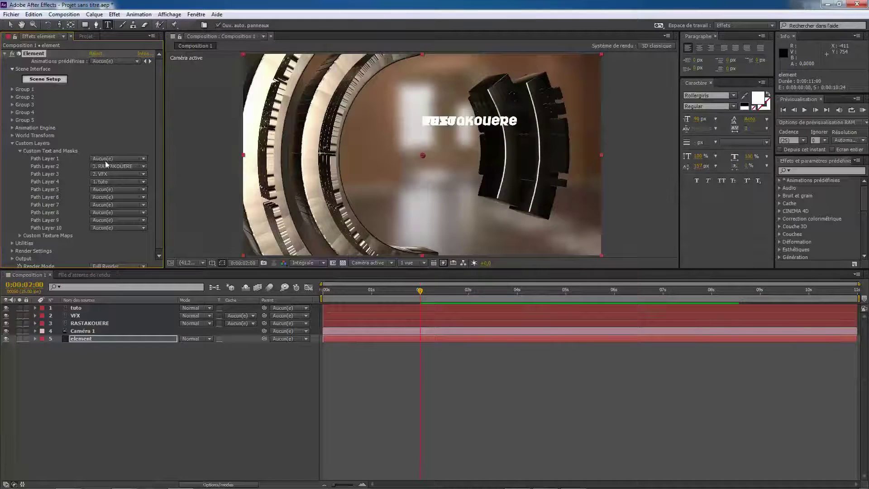
# Step: Try using RASTAKOUERE as Path Layer 1 instead of Path Layer 2
pyautogui.click(129, 160)
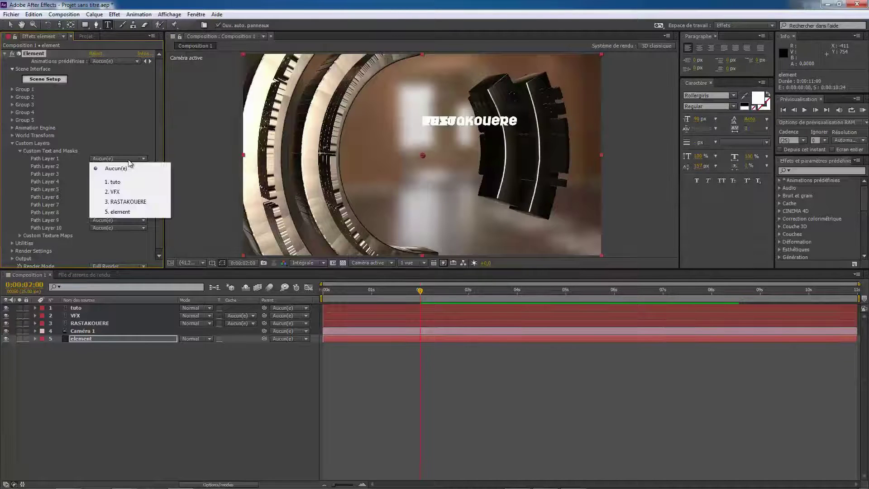
pyautogui.click(128, 200)
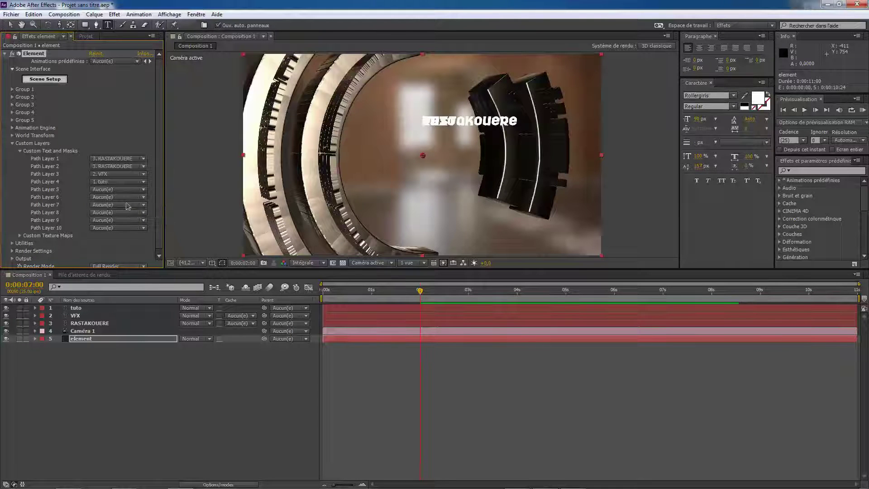
pyautogui.click(133, 167)
pyautogui.click(133, 175)
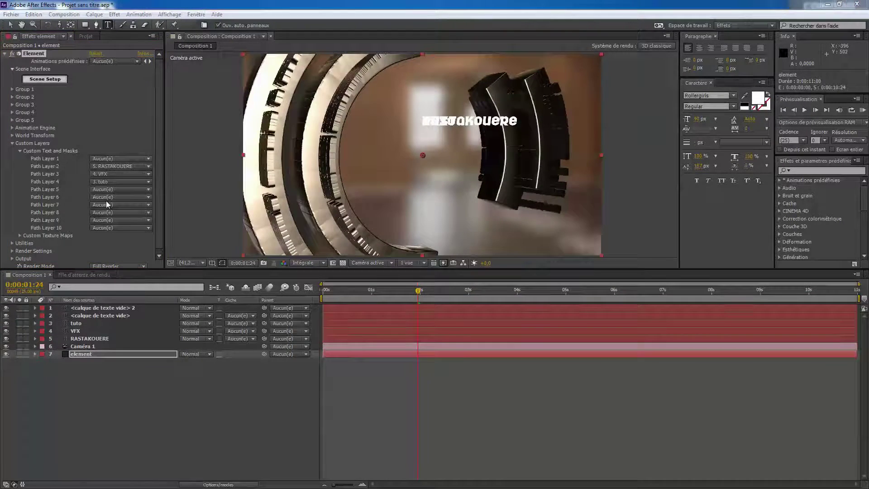
# Step: Reopen the Element scene, assign the rastakouere model to group 2 only, and return to the composition
pyautogui.click(56, 80)
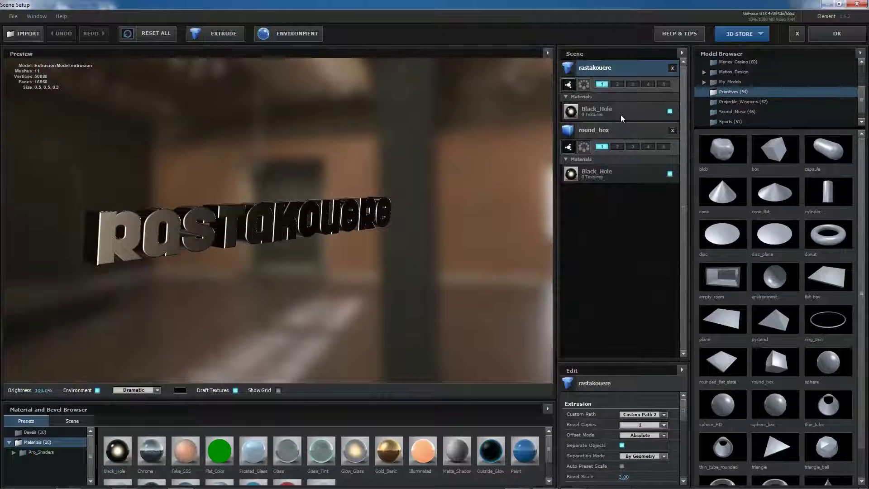
pyautogui.click(617, 84)
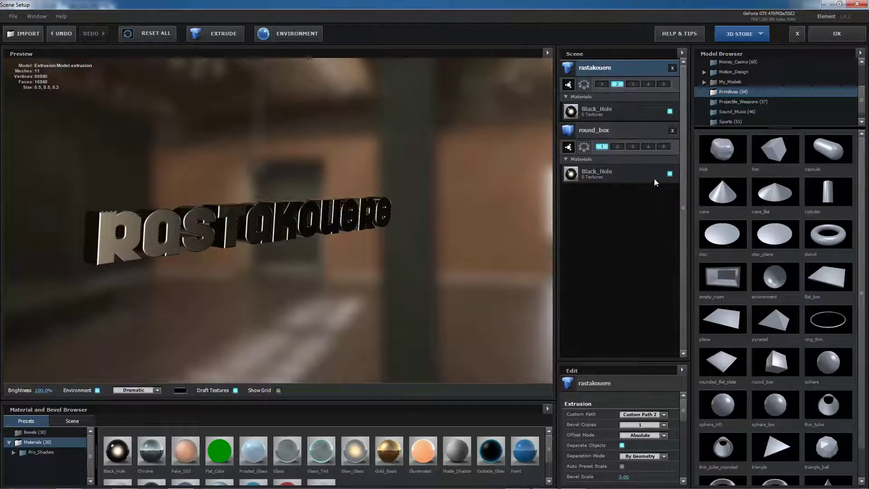
pyautogui.keyDown('shift'); pyautogui.click(603, 85); pyautogui.keyUp('shift')
pyautogui.keyDown('shift'); pyautogui.click(632, 86); pyautogui.keyUp('shift')
pyautogui.keyDown('shift'); pyautogui.click(603, 85); pyautogui.keyUp('shift')
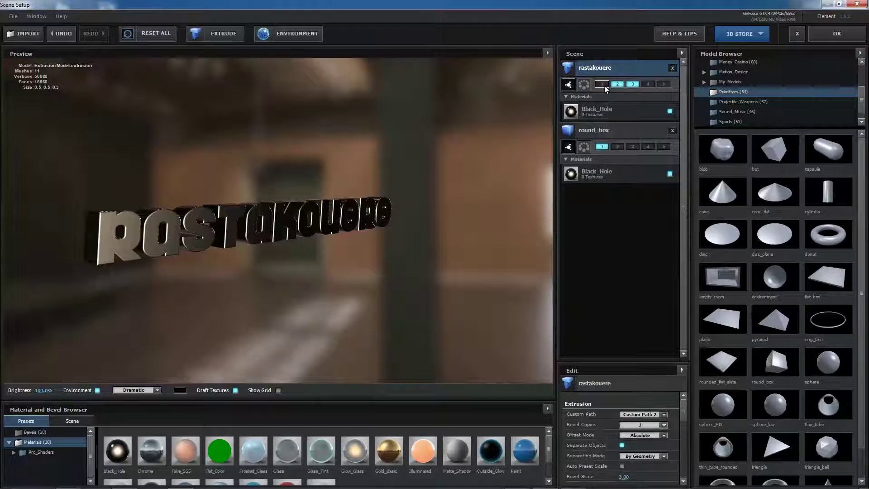
pyautogui.keyDown('shift'); pyautogui.click(633, 84); pyautogui.keyUp('shift')
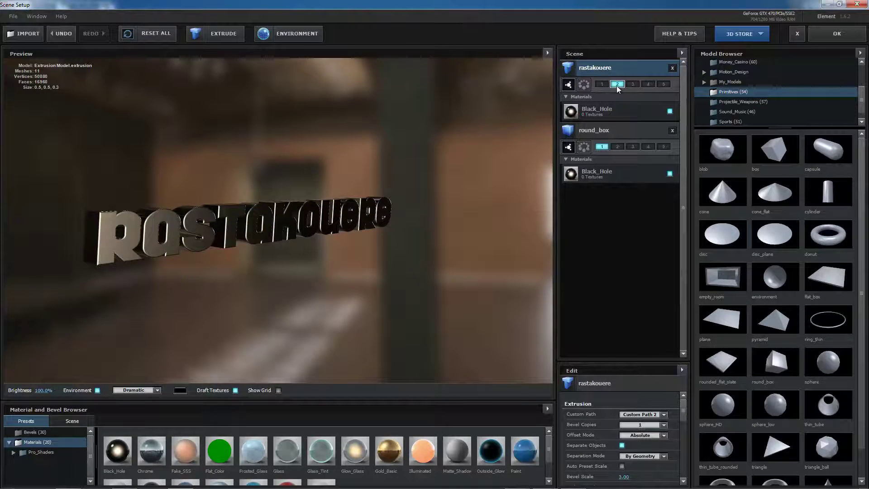
pyautogui.click(797, 33)
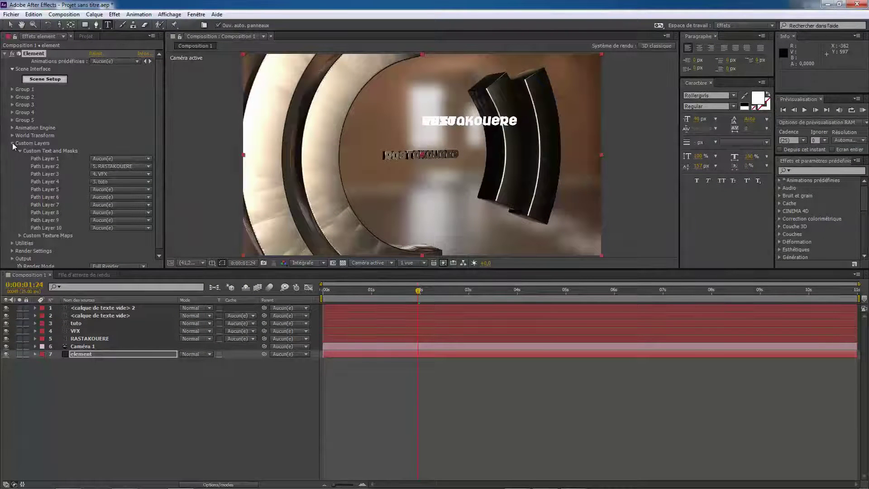
# Step: Enlarge the RASTAKOUERE text by raising the Group 2 particle size to about 18.2
pyautogui.click(12, 143)
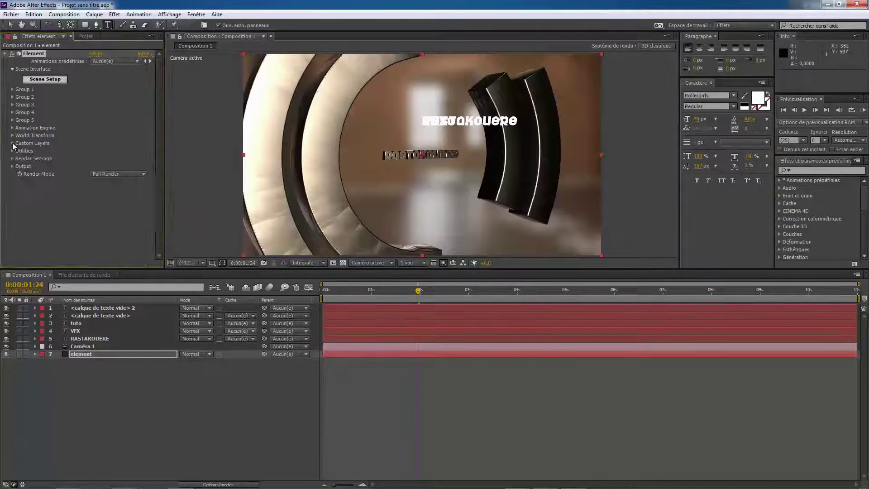
pyautogui.click(12, 90)
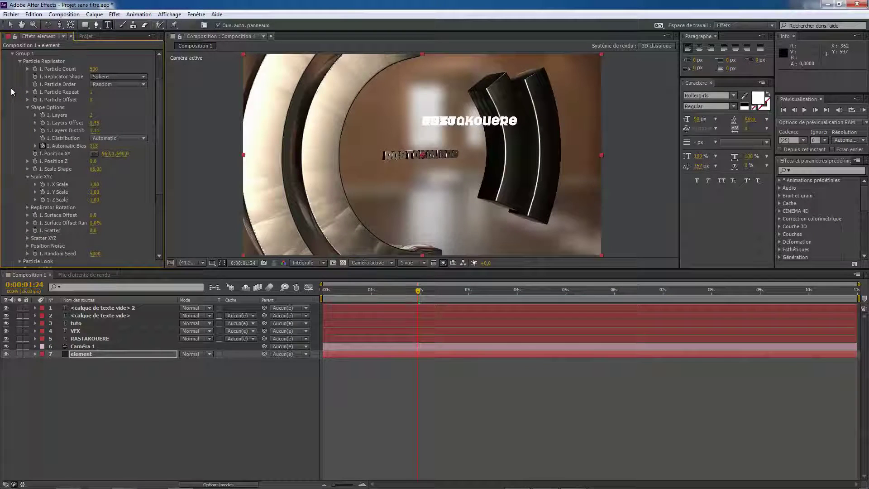
pyautogui.click(13, 53)
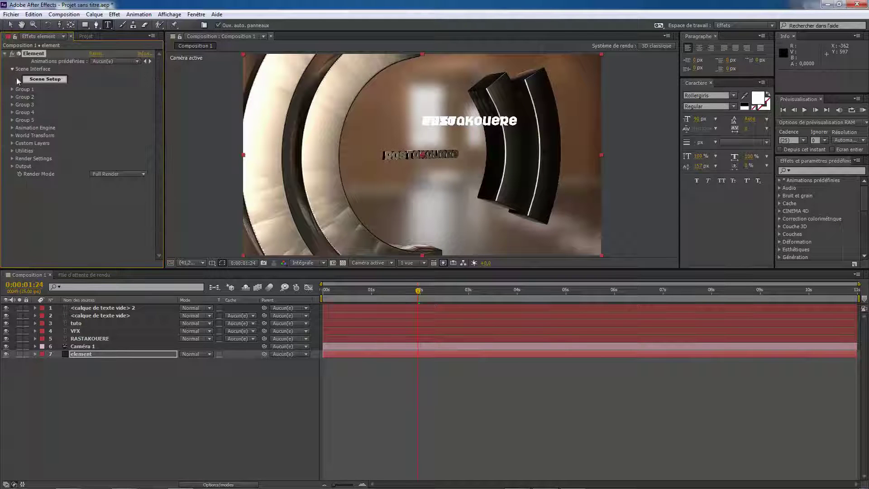
pyautogui.click(12, 97)
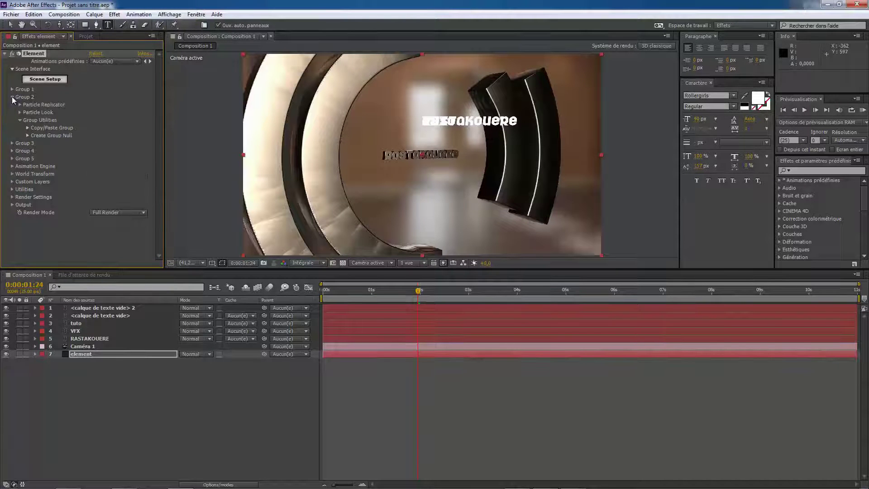
pyautogui.click(20, 104)
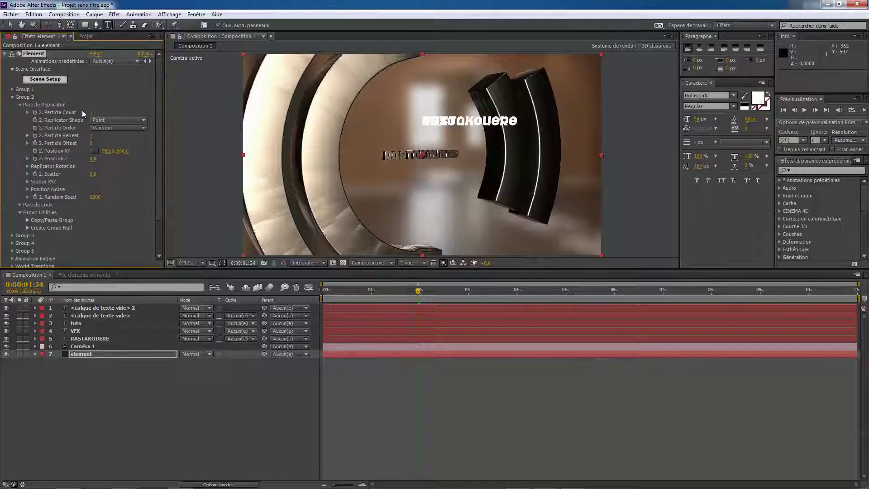
pyautogui.click(20, 204)
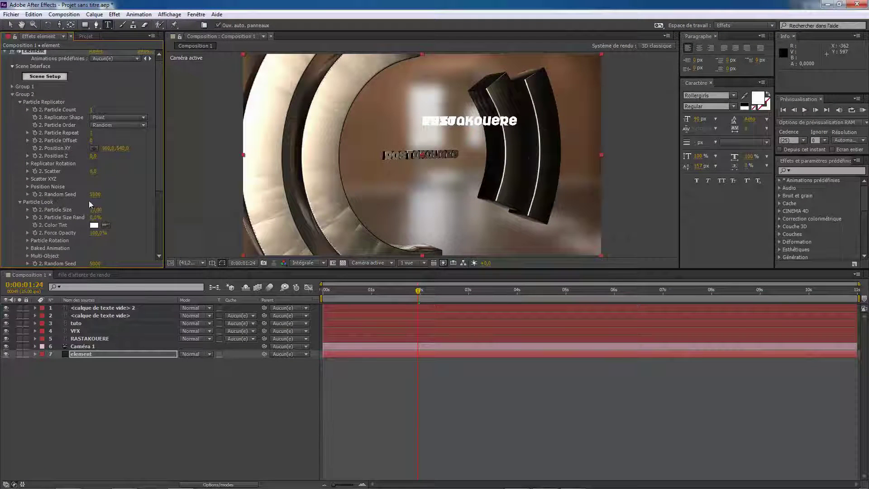
pyautogui.moveTo(97, 213); pyautogui.dragTo(115, 211)
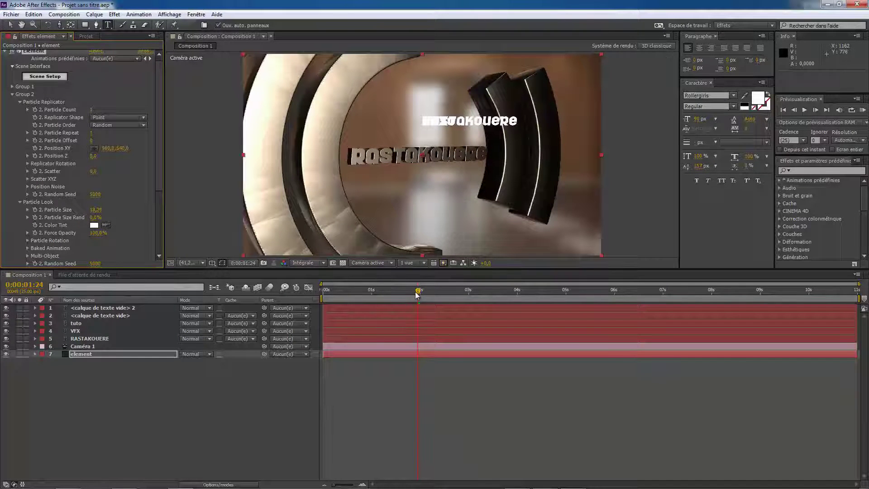
# Step: Hide all five text layers, from the two empty ones through tuto, VFX and RASTAKOUERE, keeping the camera and element visible
pyautogui.moveTo(418, 291); pyautogui.dragTo(377, 317)
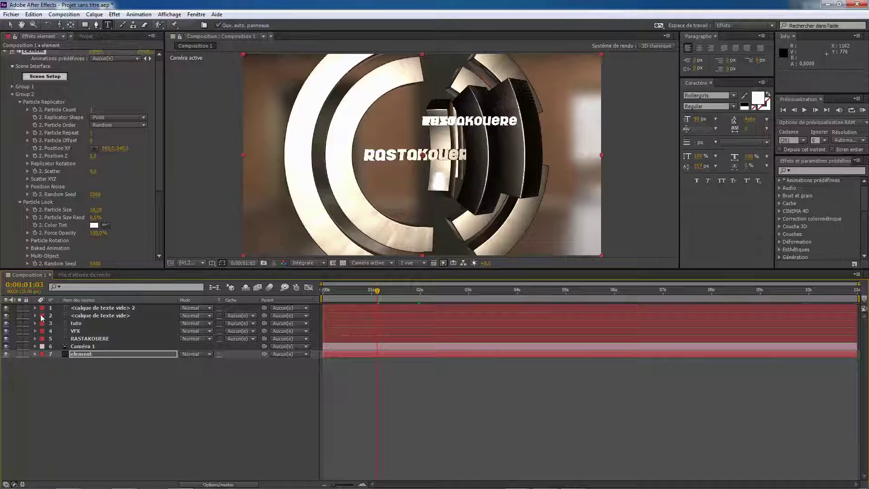
pyautogui.moveTo(6, 307); pyautogui.dragTo(6, 330)
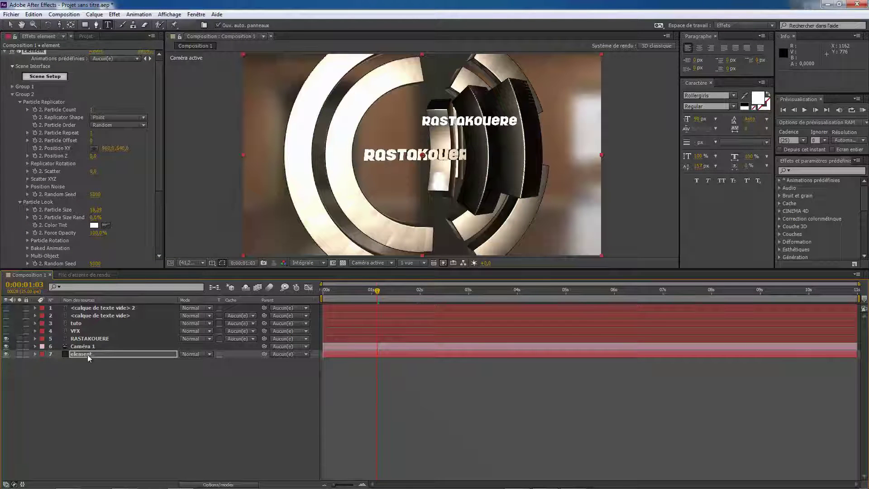
pyautogui.click(6, 339)
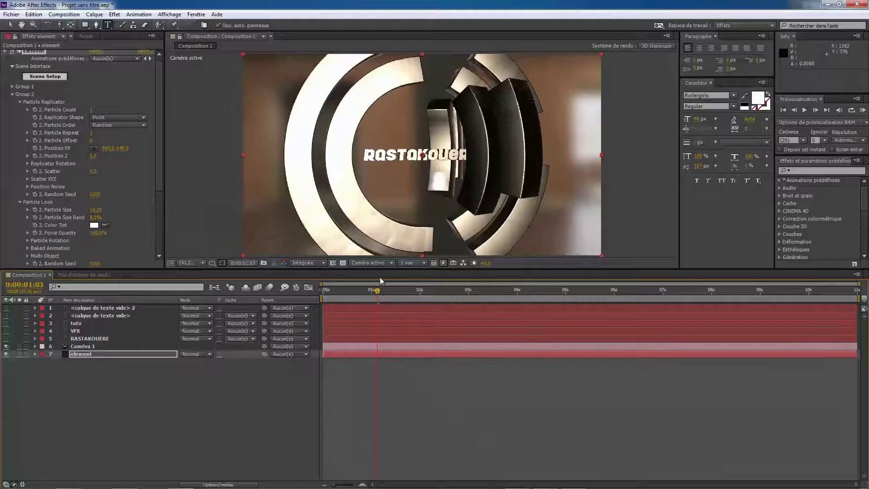
# Step: Copy the Caméra 1 position keyframe at 0:00:02:00 and paste it at 0:00:03:06
pyautogui.moveTo(373, 290); pyautogui.dragTo(481, 289)
pyautogui.moveTo(382, 297); pyautogui.dragTo(417, 306)
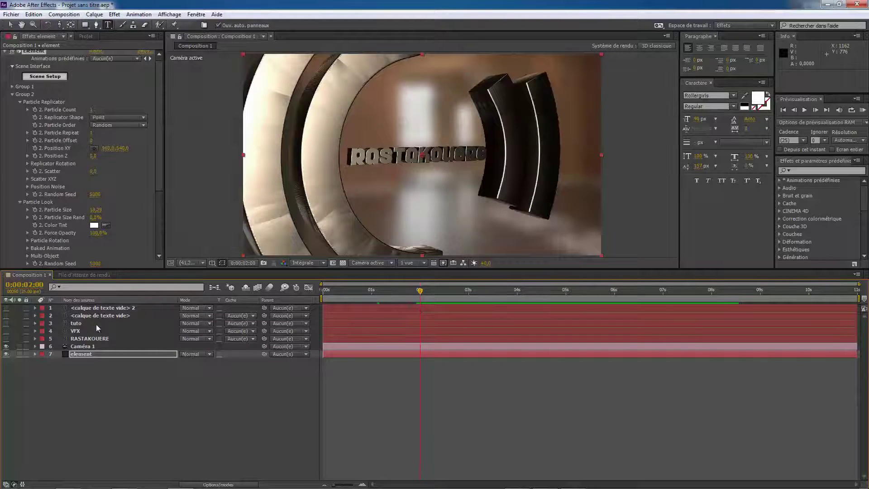
pyautogui.click(37, 345)
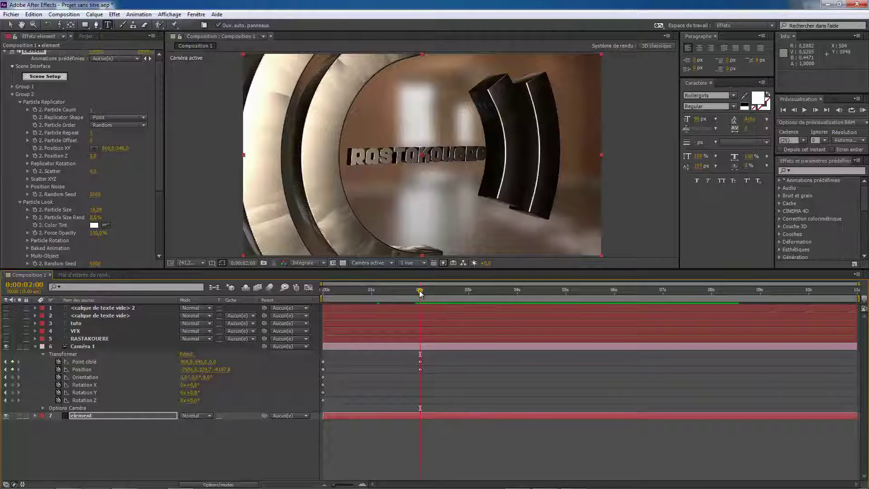
pyautogui.moveTo(420, 293)
pyautogui.mouseDown()
pyautogui.moveTo(465, 293)
pyautogui.moveTo(419, 299)
pyautogui.mouseUp()
pyautogui.click(420, 370)
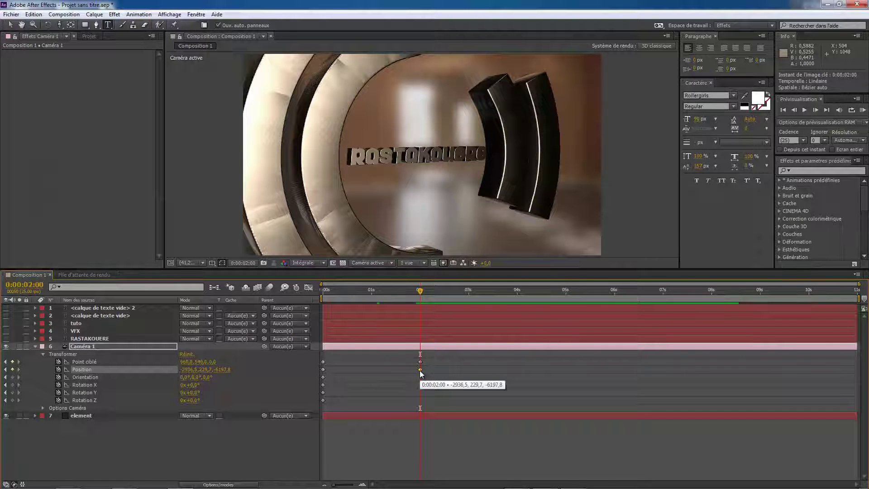
pyautogui.hotkey('ctrl', 'c')
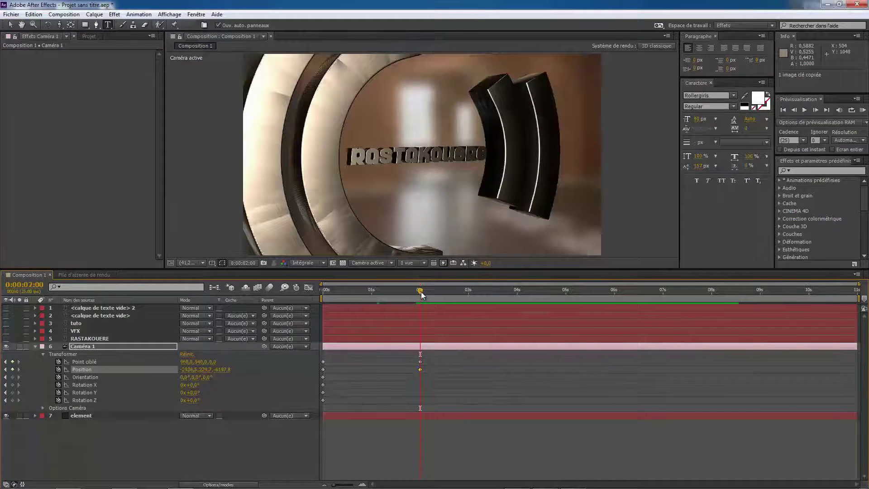
pyautogui.moveTo(475, 284); pyautogui.dragTo(479, 284)
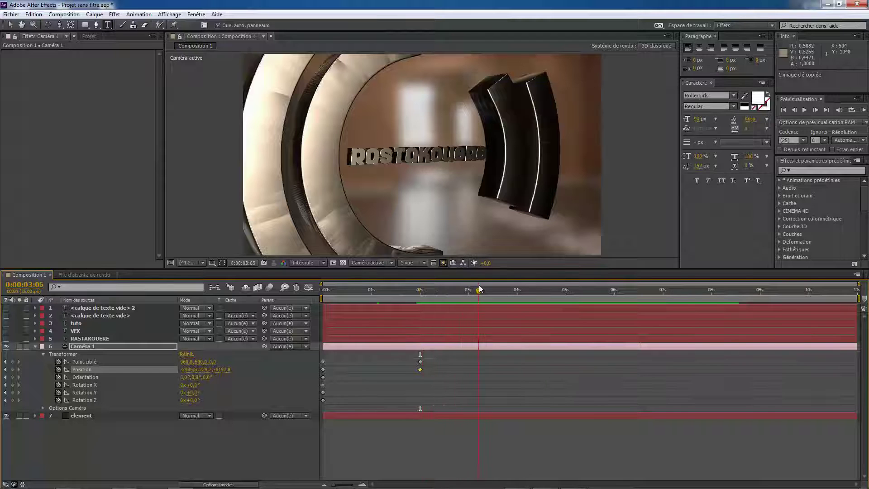
pyautogui.hotkey('ctrl', 'v')
# Step: At 0:00:03:06, orbit Caméra 1 around the text to a position of about -2467, -1896, -6001
pyautogui.moveTo(410, 296); pyautogui.dragTo(483, 312)
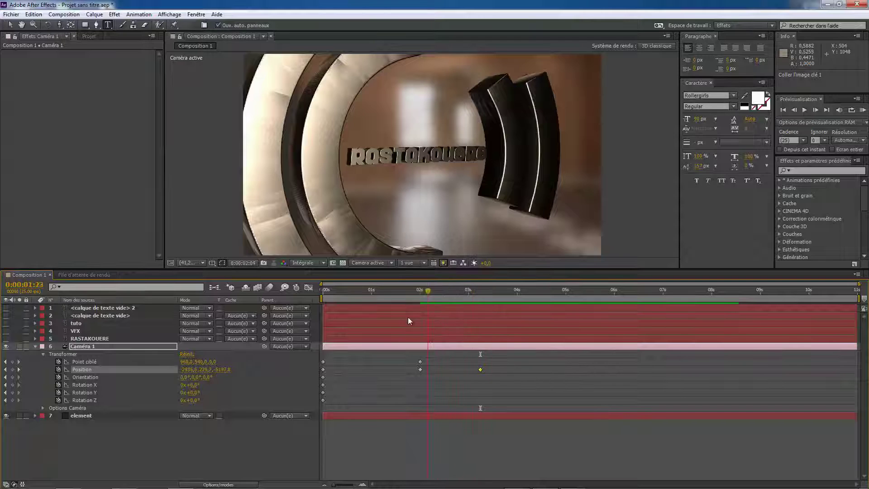
pyautogui.moveTo(408, 320); pyautogui.dragTo(484, 349)
pyautogui.moveTo(418, 353); pyautogui.dragTo(483, 362)
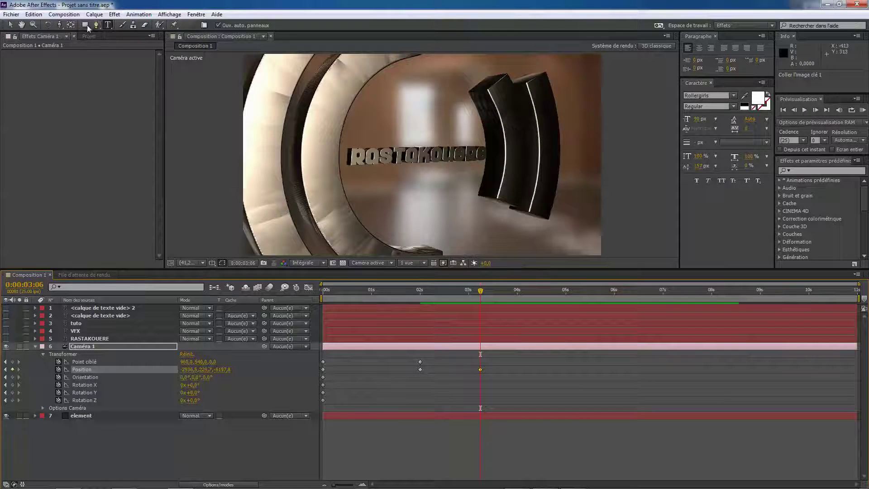
pyautogui.click(62, 27)
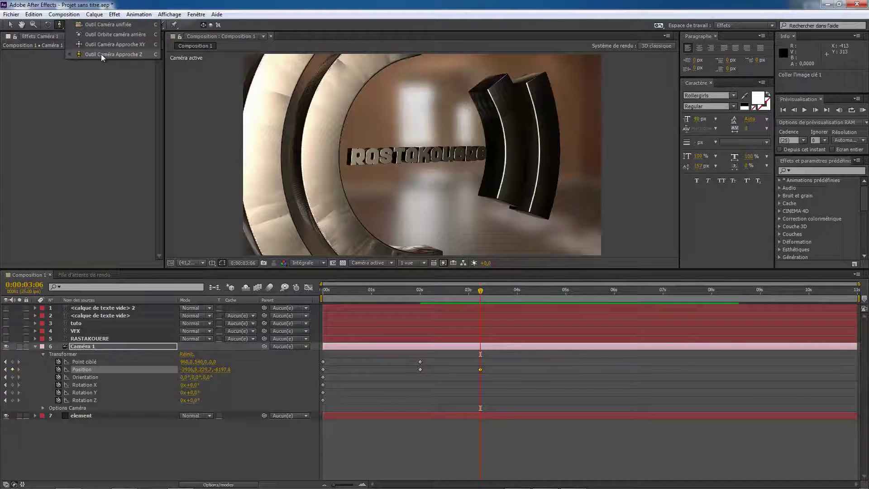
pyautogui.click(110, 35)
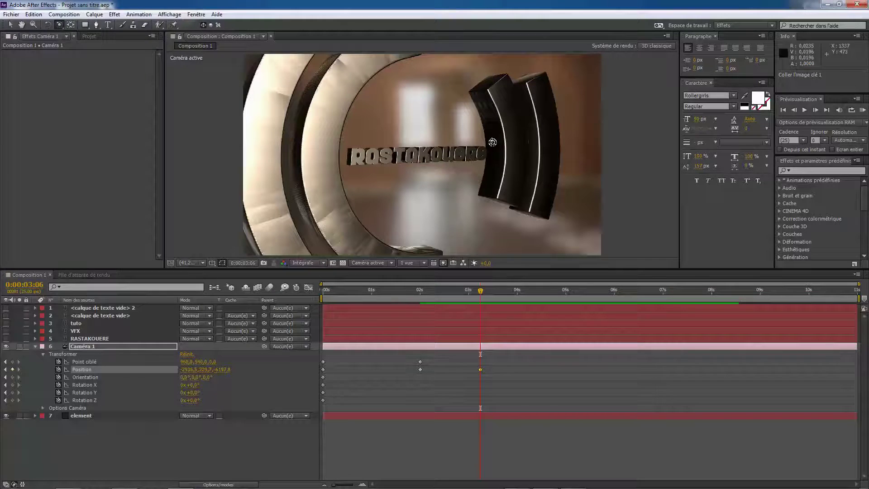
pyautogui.moveTo(455, 146); pyautogui.dragTo(446, 158)
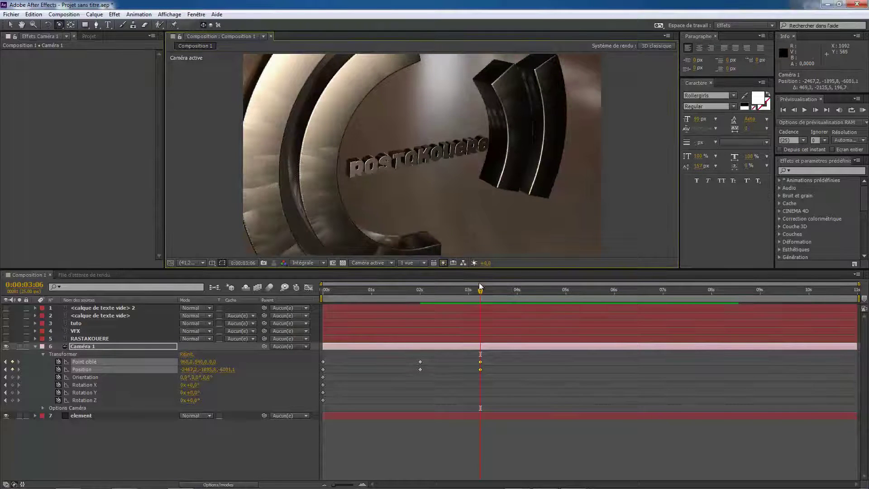
# Step: At 0:00:04:16, orbit Caméra 1 to the other side of the text and dolly in to about 3144, 1624, -3558
pyautogui.moveTo(479, 288); pyautogui.dragTo(539, 338)
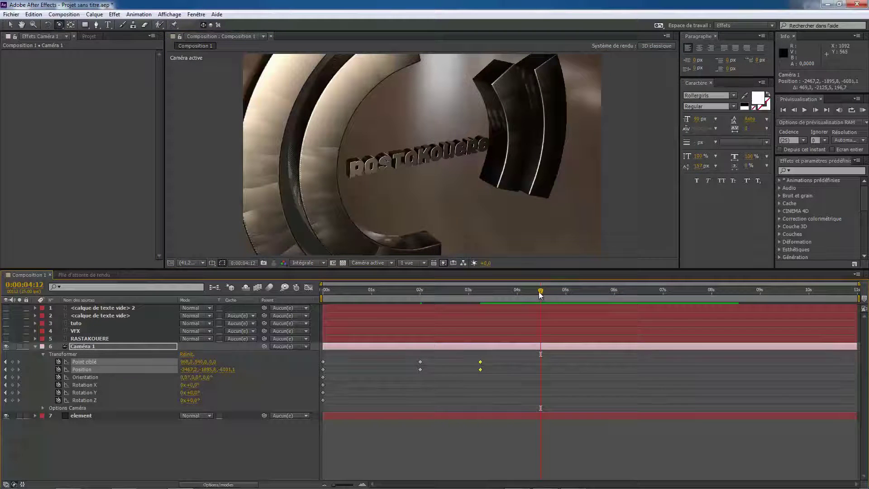
pyautogui.moveTo(548, 296); pyautogui.dragTo(549, 297)
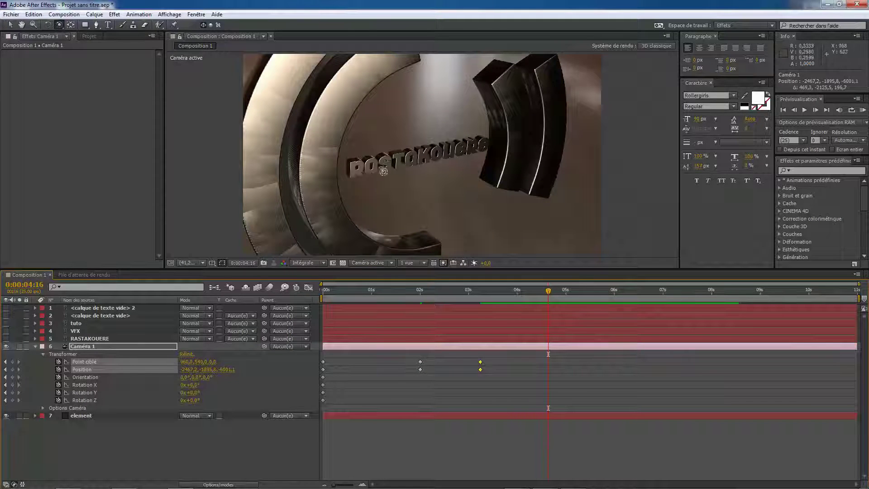
pyautogui.moveTo(418, 175); pyautogui.dragTo(426, 204)
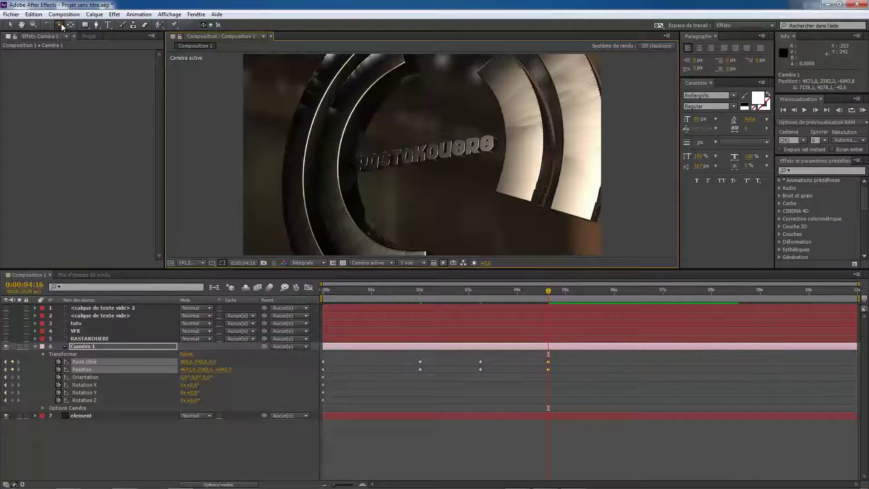
pyautogui.moveTo(59, 25); pyautogui.dragTo(88, 47)
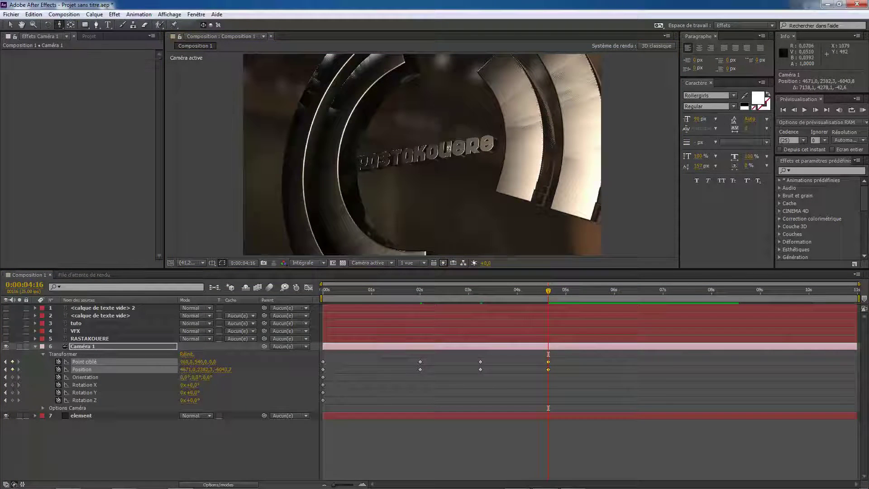
pyautogui.moveTo(448, 171); pyautogui.dragTo(448, 68)
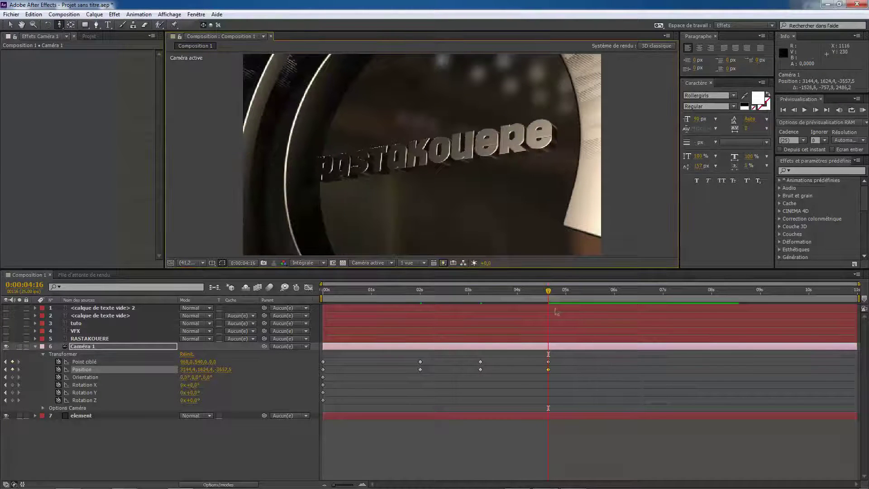
# Step: Return to 0:00:03:06 and enable the Animation Engine in the element layer's Element effect
pyautogui.moveTo(548, 292); pyautogui.dragTo(479, 346)
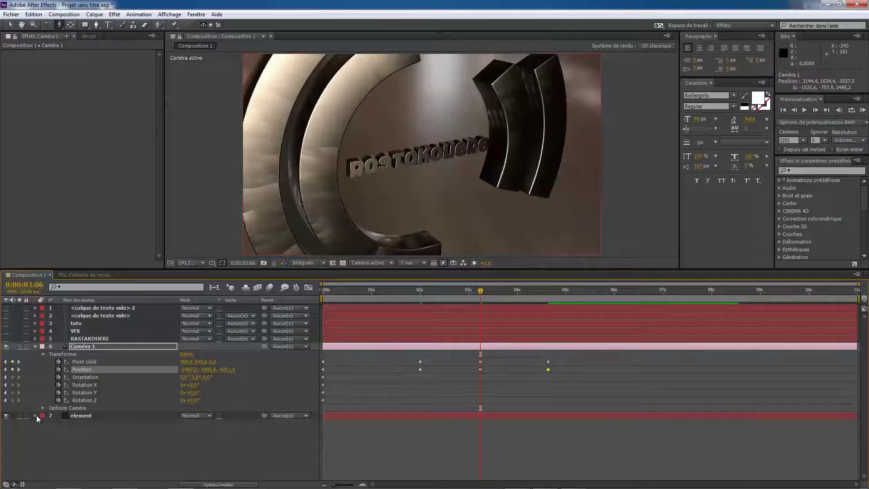
pyautogui.click(80, 416)
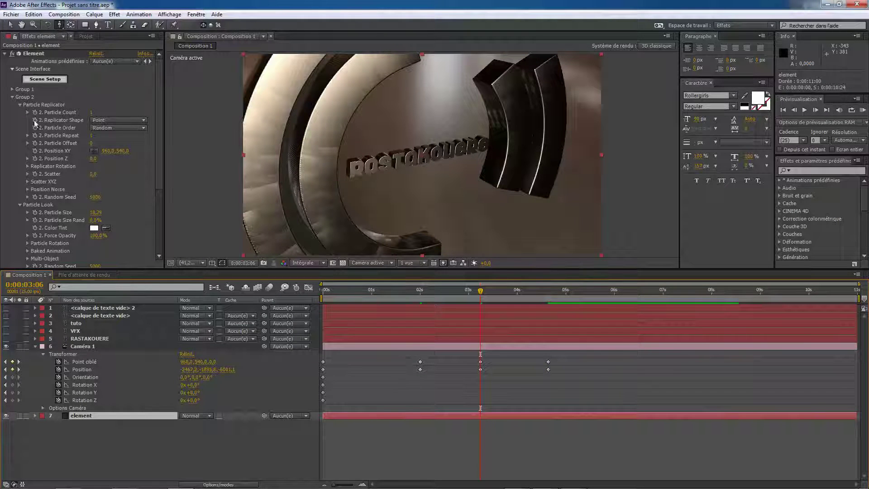
pyautogui.moveTo(159, 115); pyautogui.dragTo(154, 191)
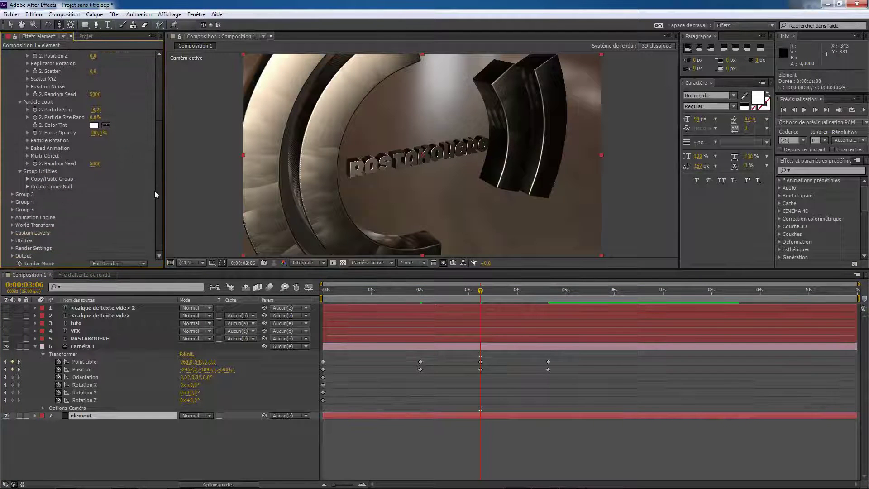
pyautogui.click(12, 218)
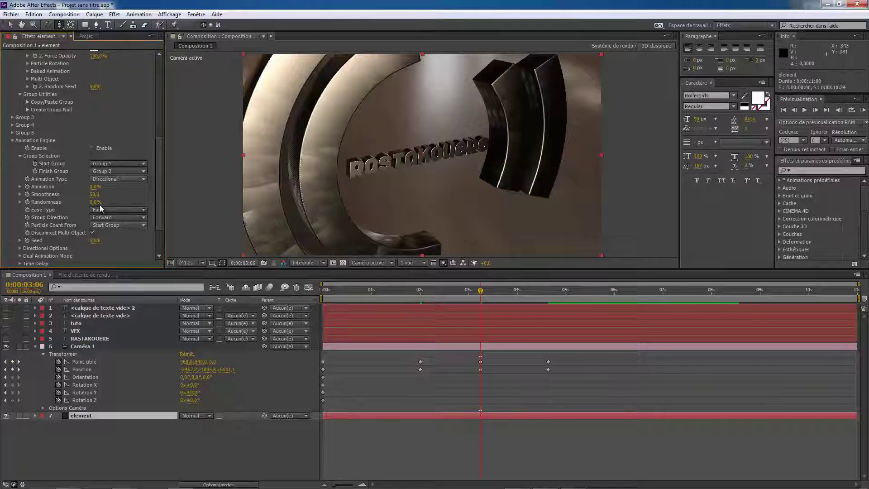
pyautogui.click(93, 148)
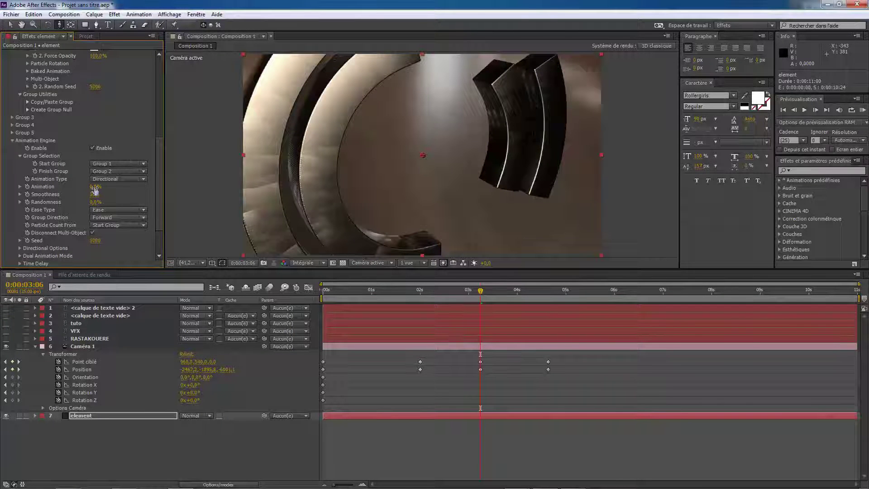
# Step: Try the Animation Engine's Animation value at 12% and reset it to 0%
pyautogui.moveTo(94, 187)
pyautogui.mouseDown()
pyautogui.moveTo(116, 188)
pyautogui.moveTo(103, 189)
pyautogui.mouseUp()
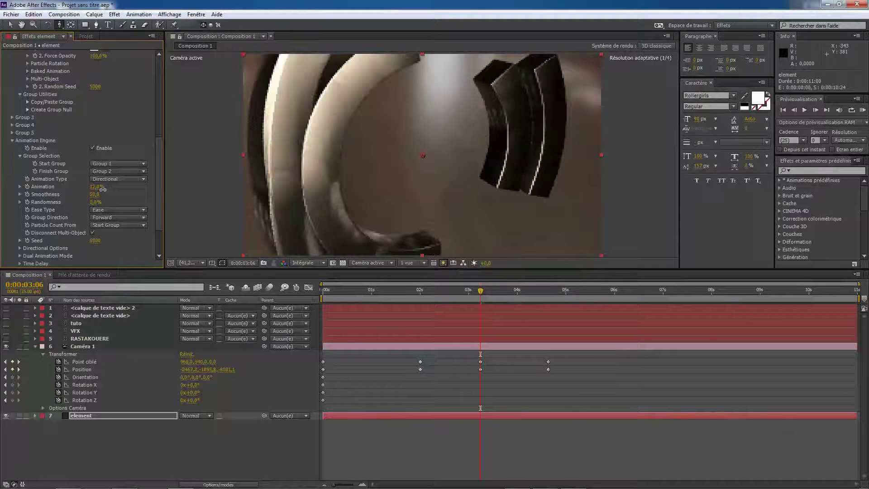
pyautogui.click(99, 188)
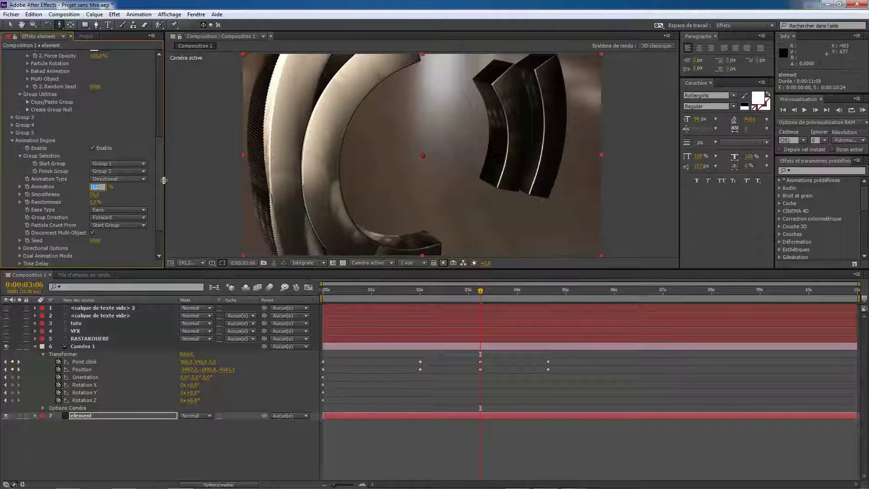
pyautogui.write('0')
pyautogui.press('Return')
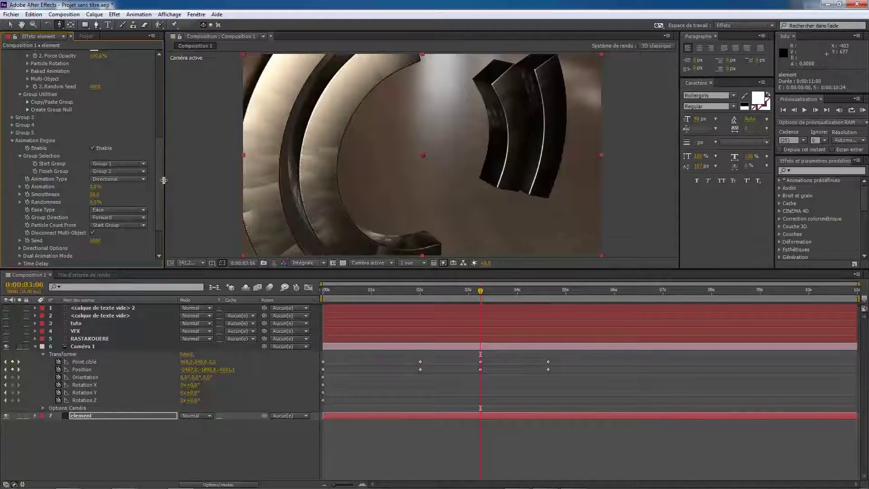
# Step: Set the Animation Engine's Start Group to Group 2 and its Finish Group to Group 3
pyautogui.click(138, 164)
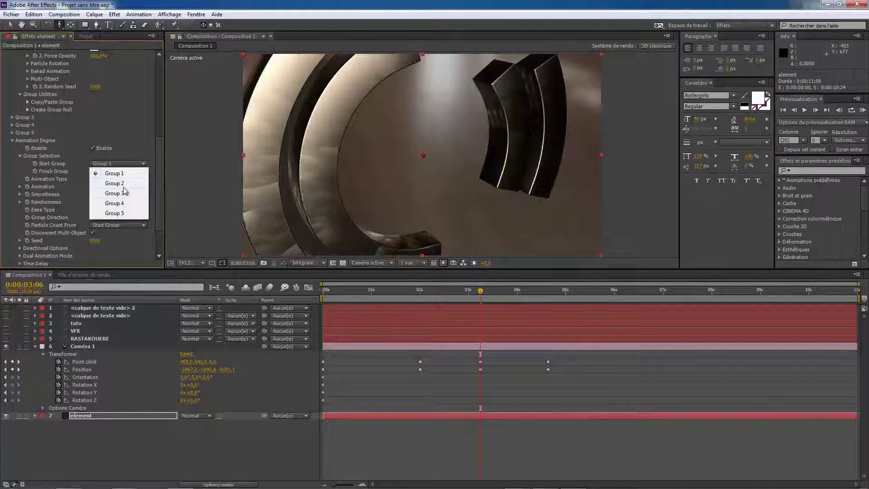
pyautogui.click(123, 185)
pyautogui.click(131, 171)
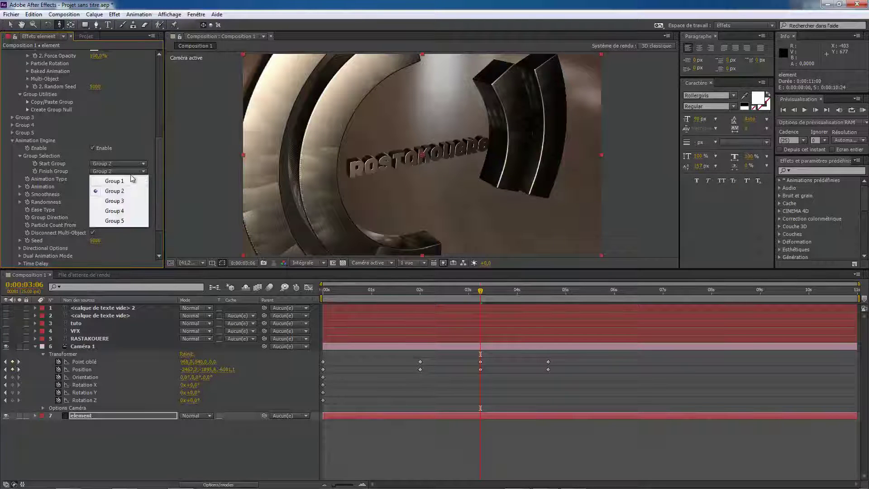
pyautogui.click(130, 200)
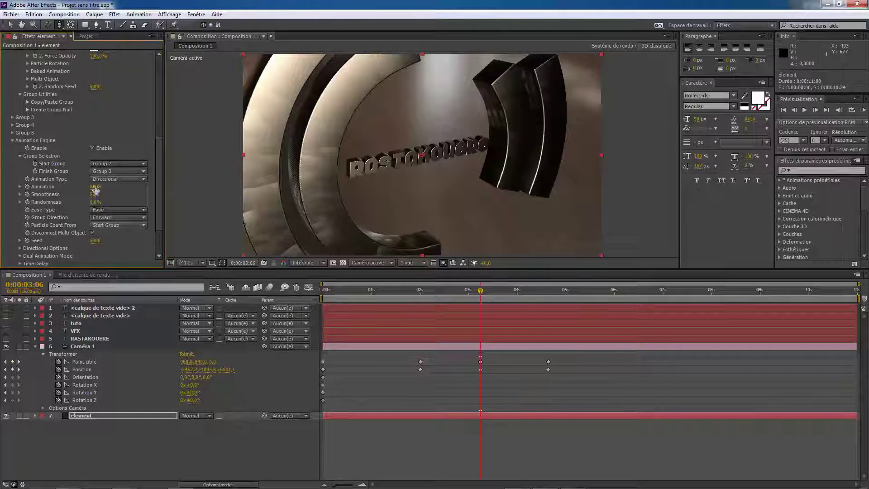
# Step: In Element's Scene Setup, add a new extrusion model and rename it vfx
pyautogui.moveTo(94, 186); pyautogui.dragTo(159, 102)
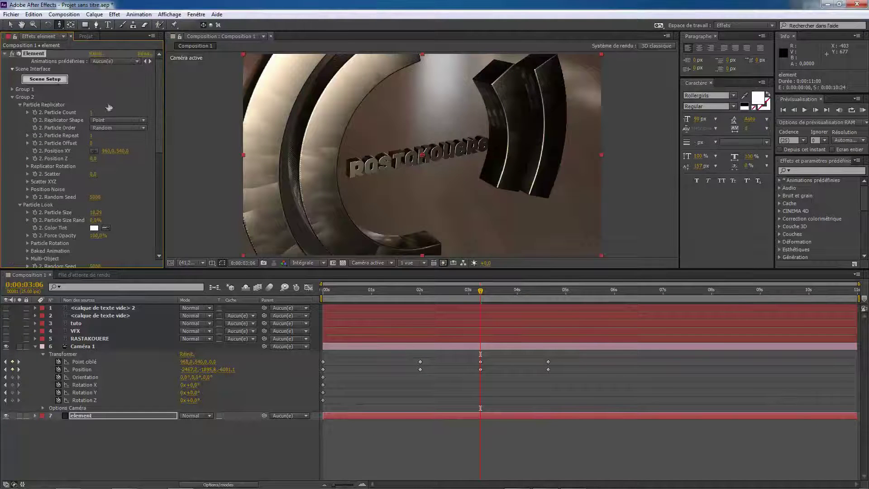
pyautogui.click(45, 79)
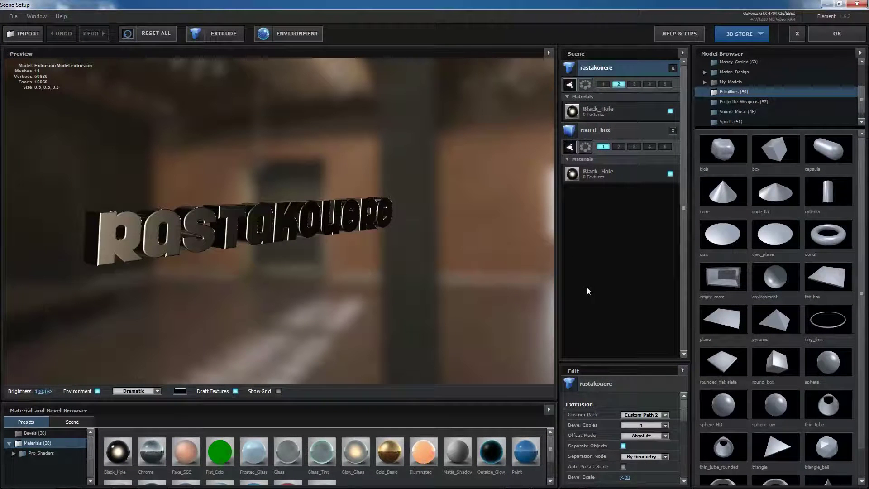
pyautogui.click(228, 36)
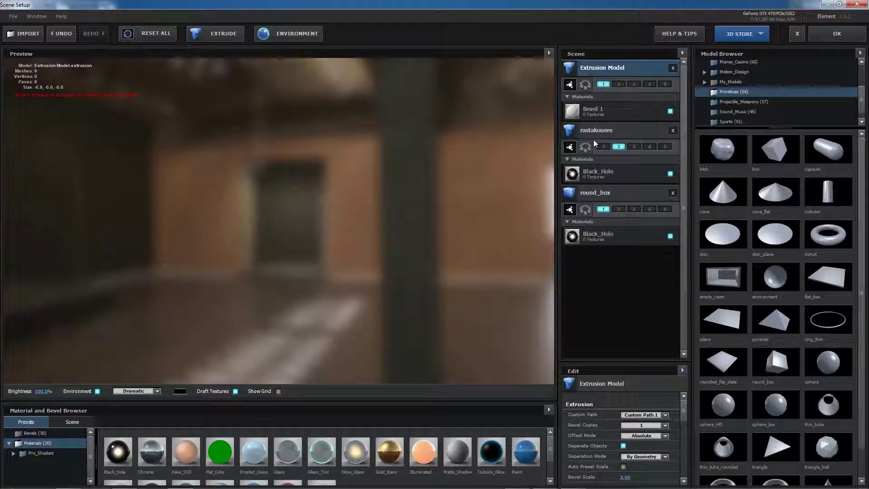
pyautogui.doubleClick(608, 68)
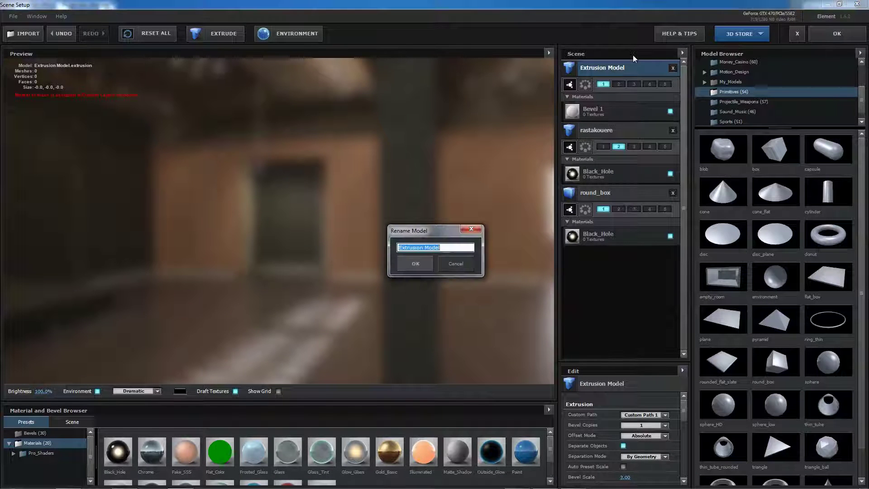
pyautogui.write('vf')
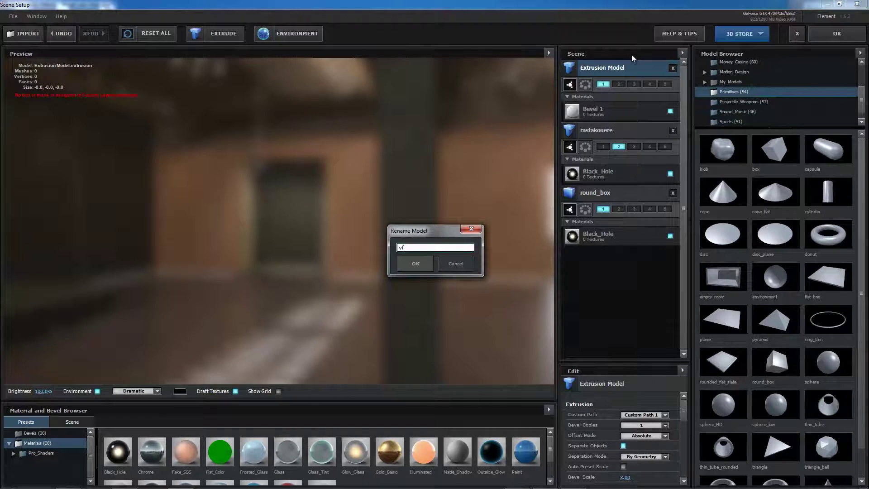
pyautogui.write('x')
pyautogui.click(418, 267)
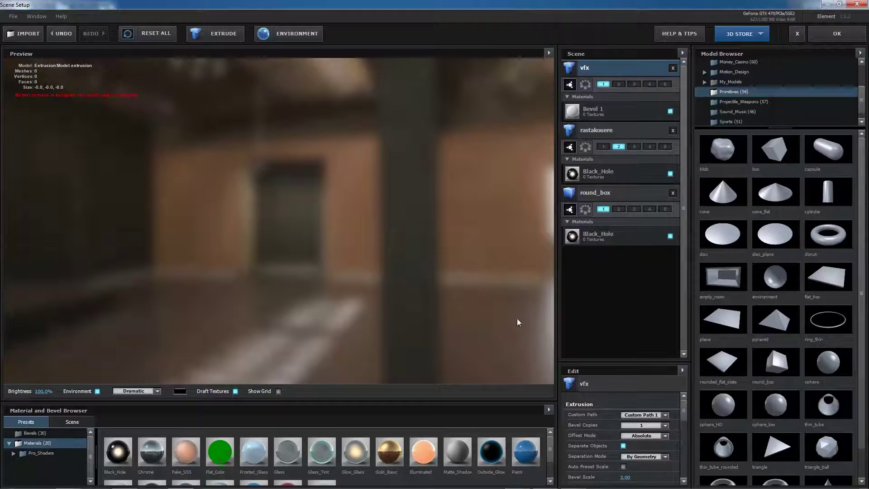
# Step: Assign the vfx model to Custom Path 3 and group 3, and apply the scene
pyautogui.click(643, 415)
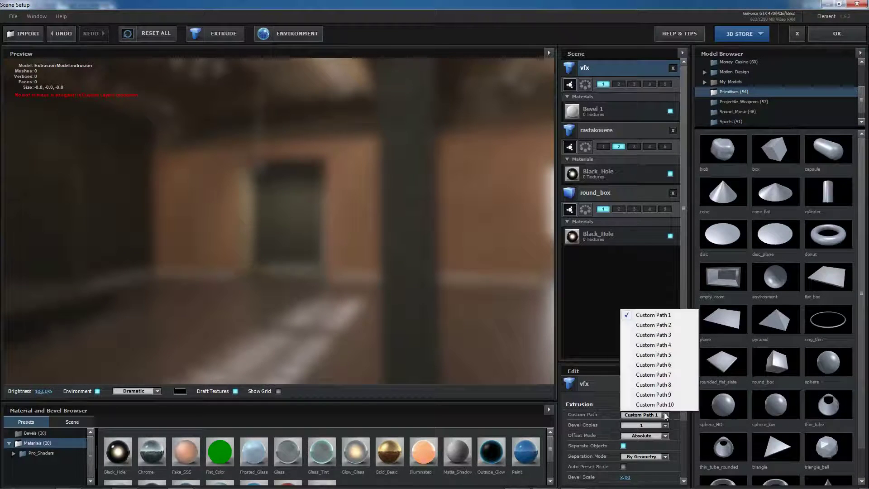
pyautogui.click(666, 326)
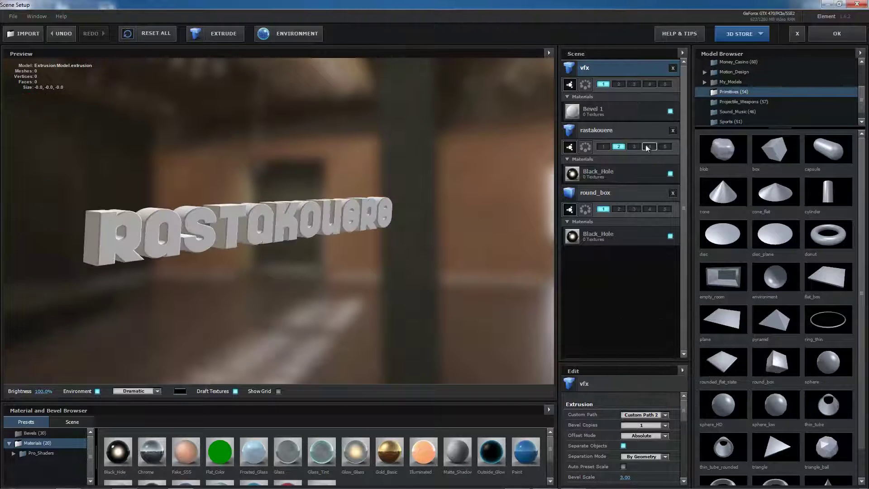
pyautogui.click(633, 84)
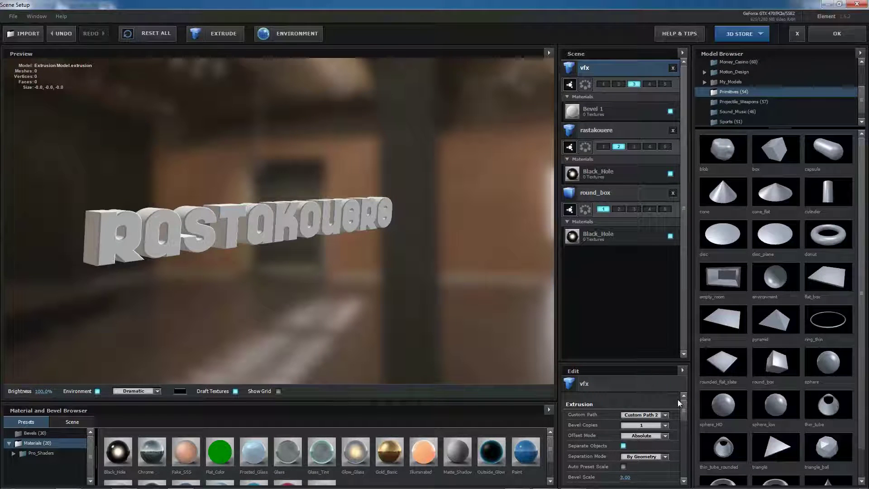
pyautogui.click(665, 416)
pyautogui.click(643, 335)
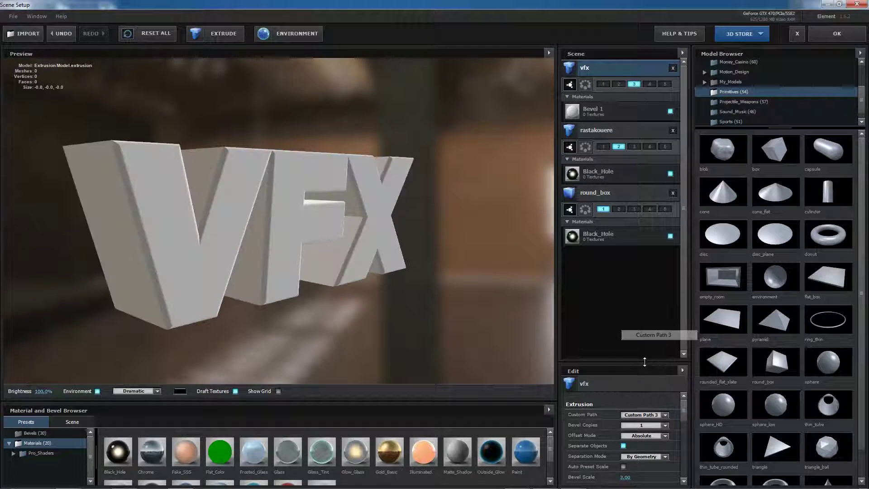
pyautogui.click(664, 415)
pyautogui.click(655, 336)
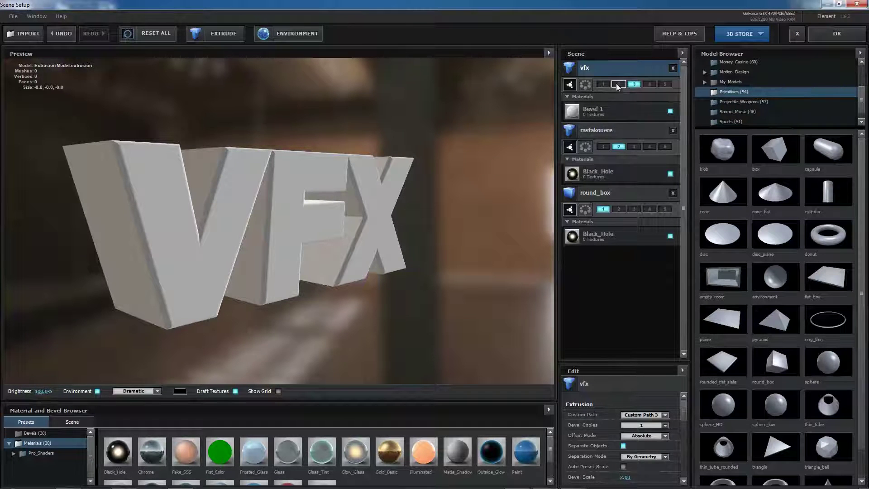
pyautogui.click(634, 84)
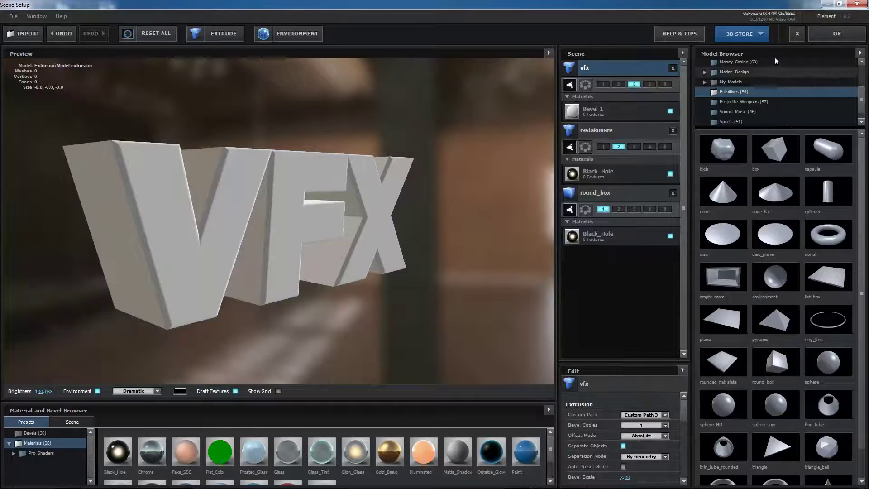
pyautogui.click(827, 37)
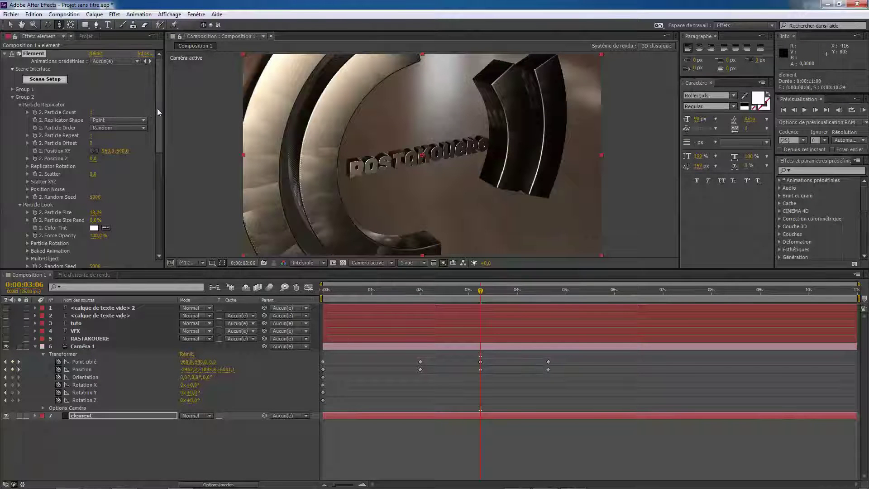
# Step: Try the Animation Engine's Animation value at about 65% to show the VFX text
pyautogui.scroll(-8, 157, 108)
pyautogui.scroll(-3, 150, 181)
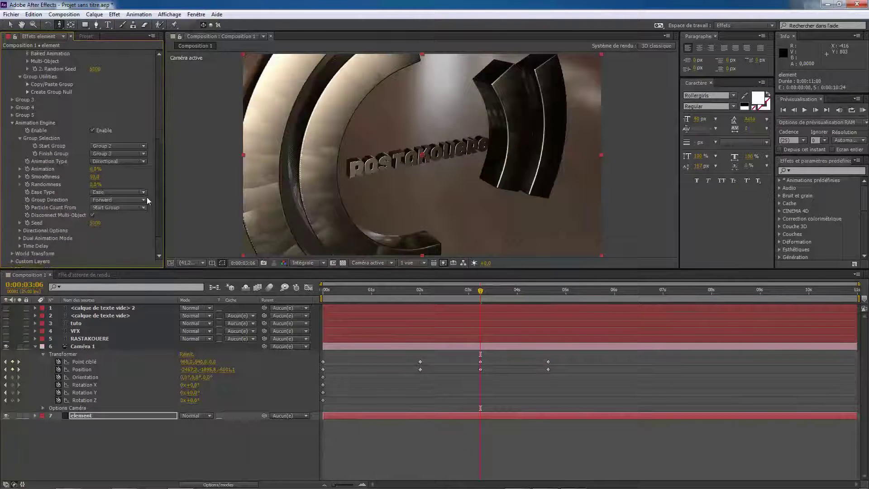
pyautogui.moveTo(96, 161); pyautogui.dragTo(146, 89)
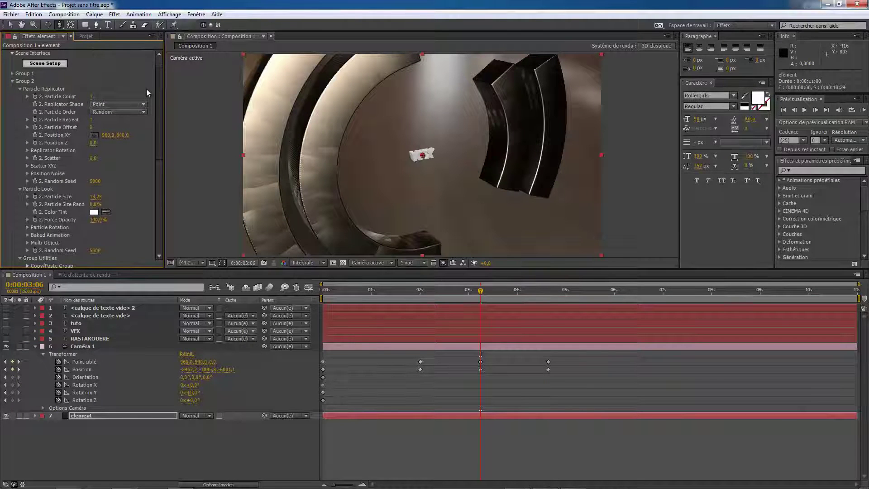
# Step: Enlarge the VFX text by raising Group 3's Particle Size to about 37.09
pyautogui.click(11, 81)
pyautogui.click(12, 89)
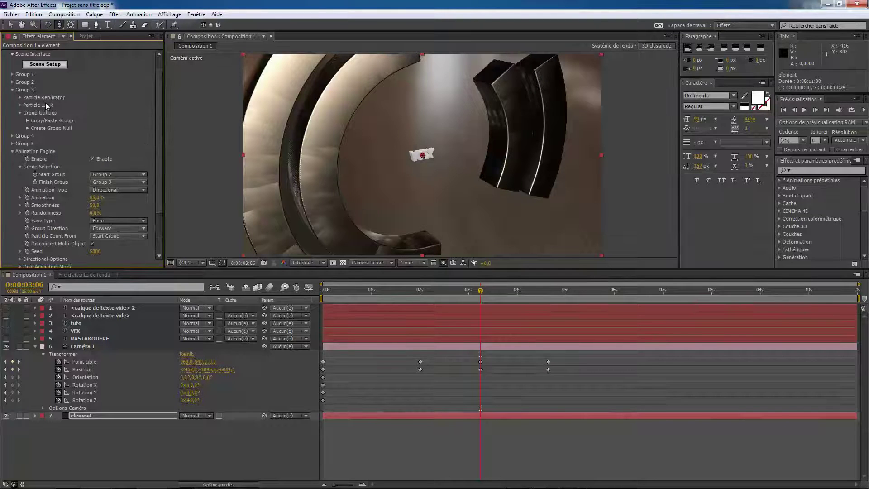
pyautogui.click(19, 105)
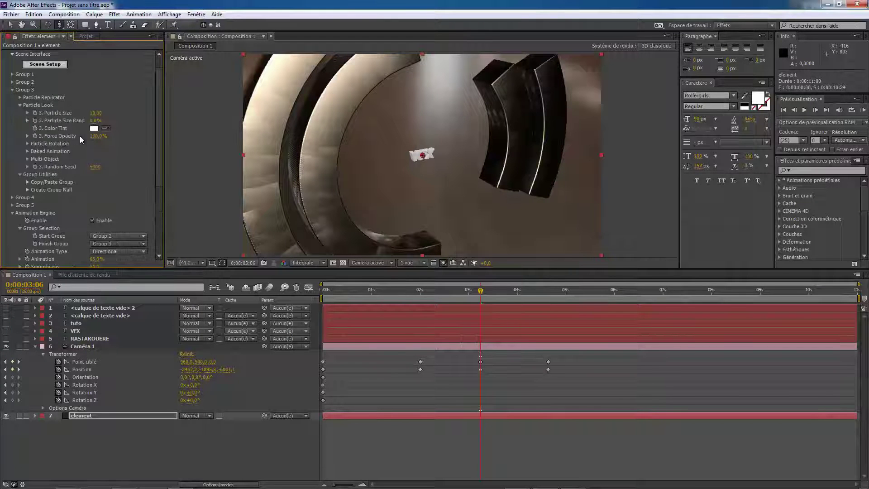
pyautogui.moveTo(115, 113); pyautogui.dragTo(827, 89)
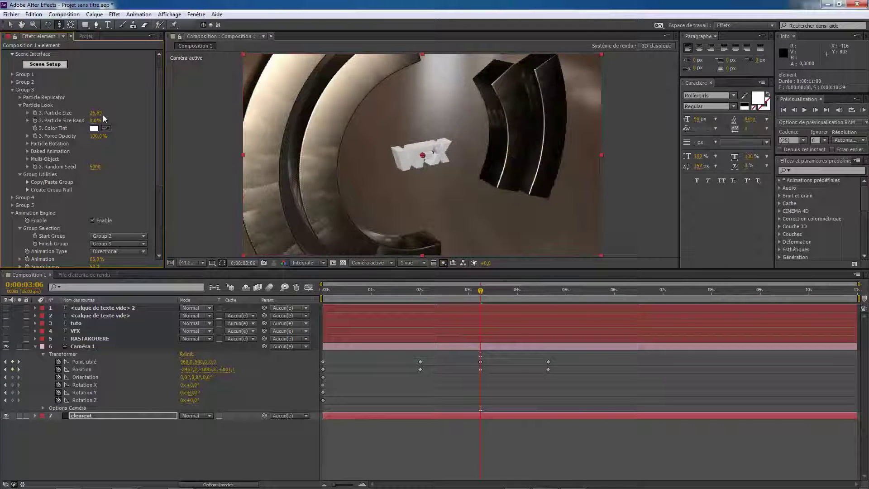
pyautogui.moveTo(97, 115); pyautogui.dragTo(144, 120)
# Step: Apply the Black_Hole material to the vfx model in Scene Setup and accept the scene
pyautogui.click(44, 64)
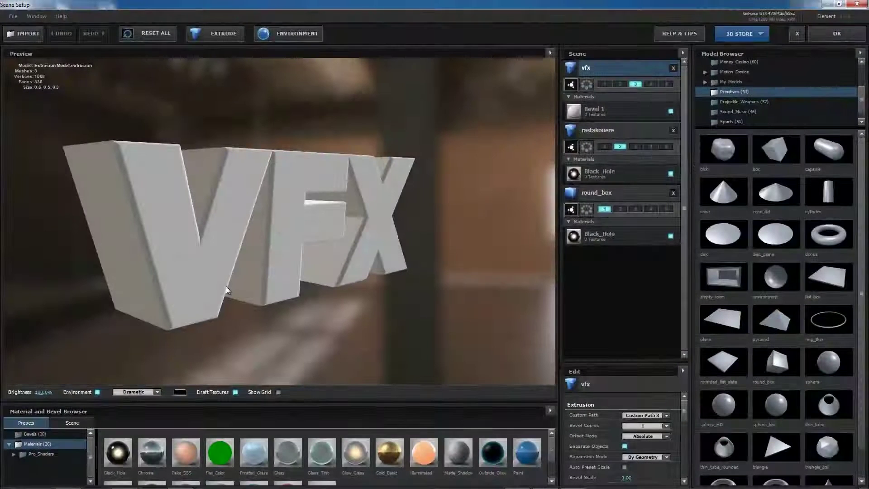
pyautogui.doubleClick(118, 452)
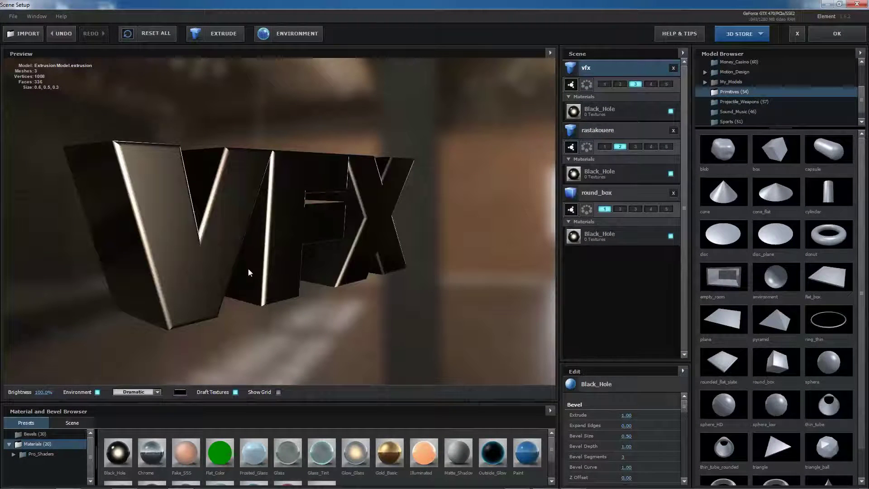
pyautogui.moveTo(254, 248); pyautogui.dragTo(211, 231)
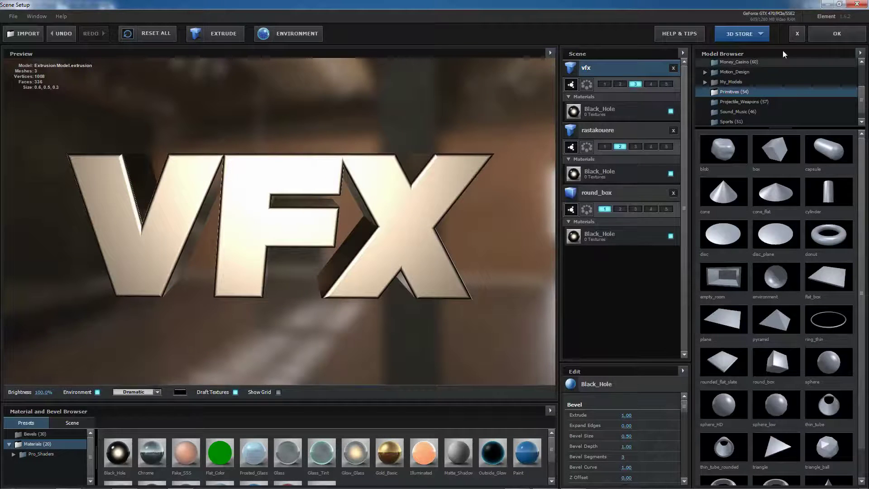
pyautogui.click(822, 31)
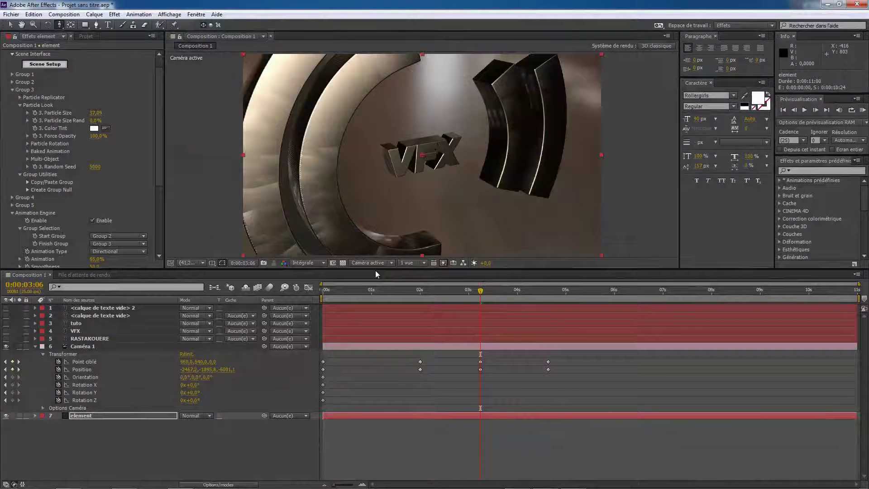
# Step: Reset the Animation Engine's Animation value to 0% and start keyframing it at 0:00:03:06
pyautogui.moveTo(481, 295); pyautogui.dragTo(382, 317)
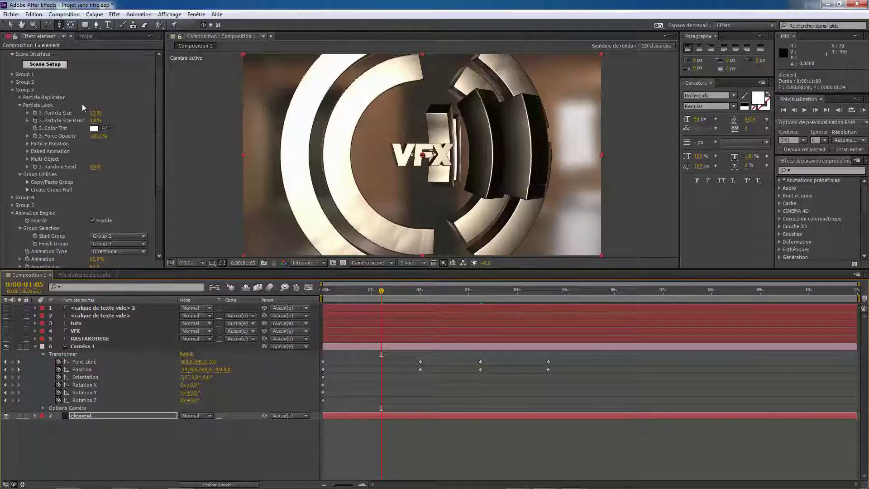
pyautogui.scroll(-5, 152, 96)
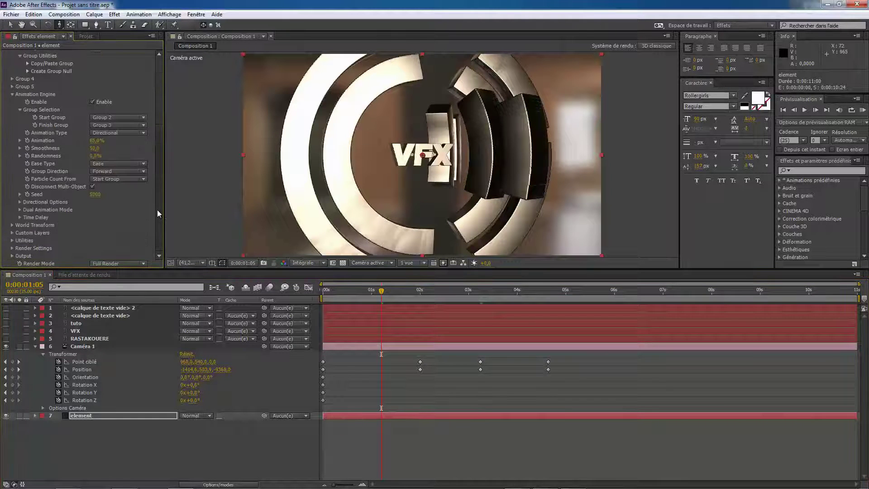
pyautogui.click(95, 141)
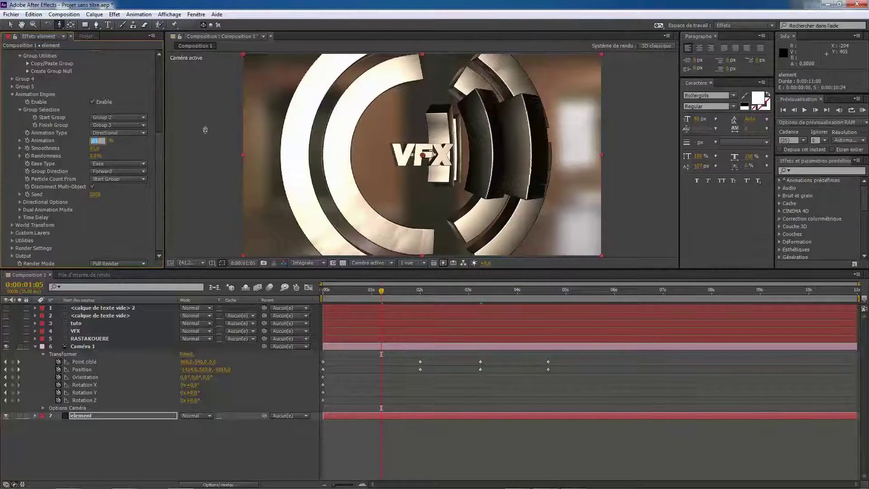
pyautogui.write('0')
pyautogui.press('Return')
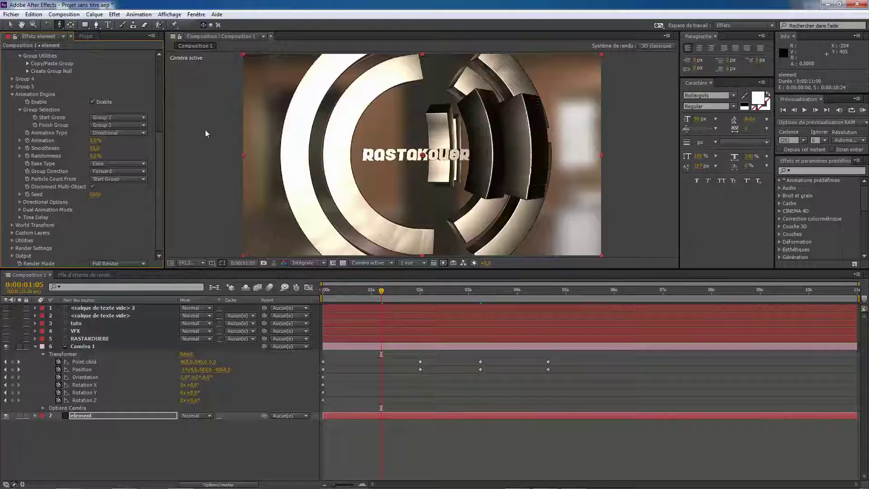
pyautogui.moveTo(382, 295); pyautogui.dragTo(481, 316)
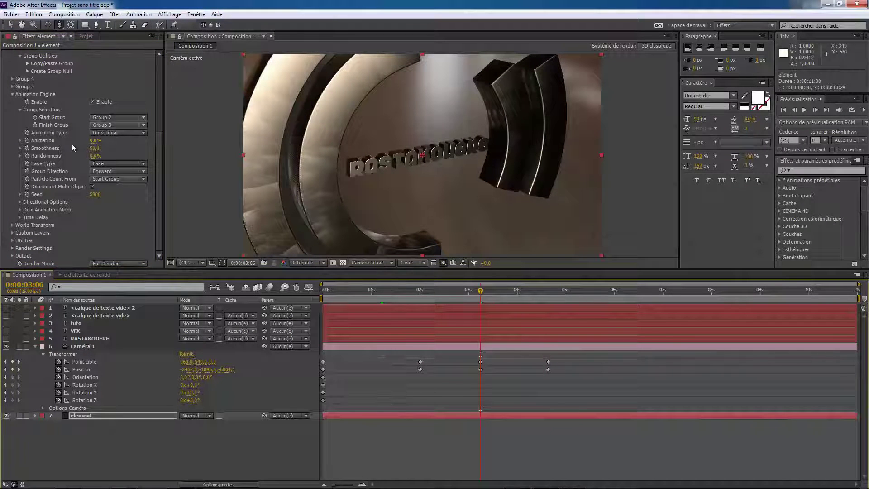
pyautogui.click(27, 141)
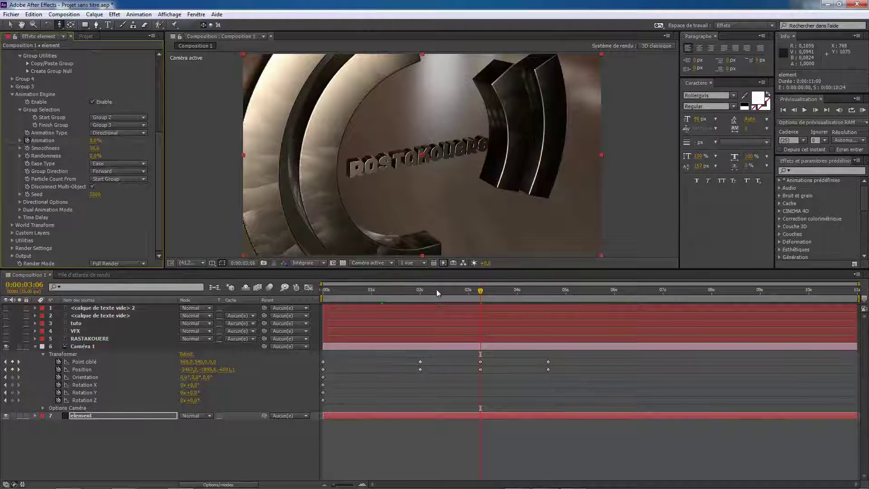
# Step: At 0:00:04:16, set the Animation Engine's Animation value to 100%
pyautogui.moveTo(478, 293); pyautogui.dragTo(546, 302)
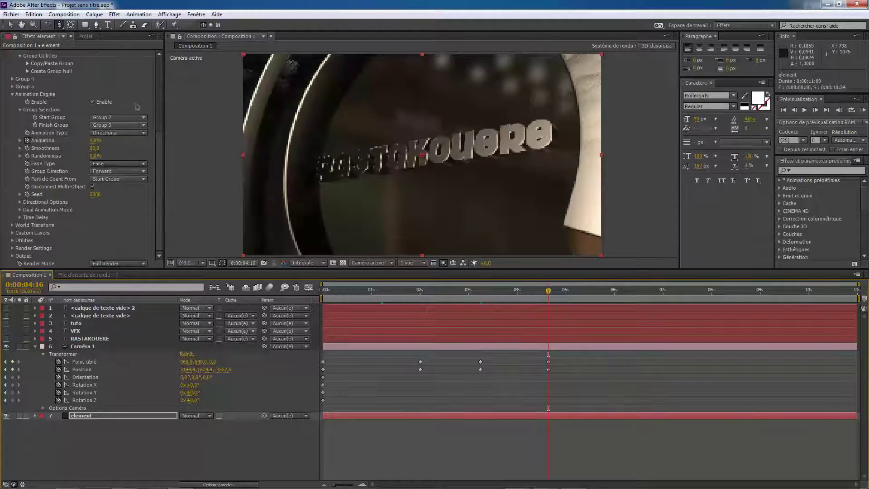
pyautogui.moveTo(95, 143); pyautogui.dragTo(161, 145)
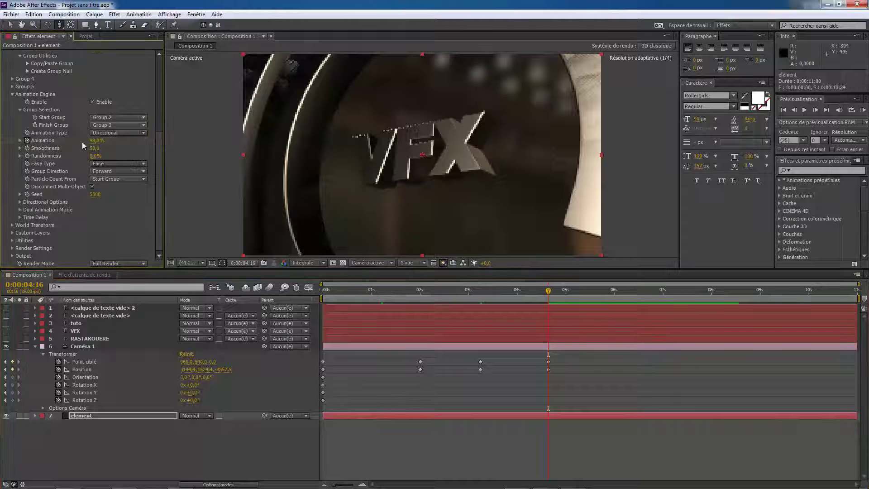
pyautogui.click(95, 140)
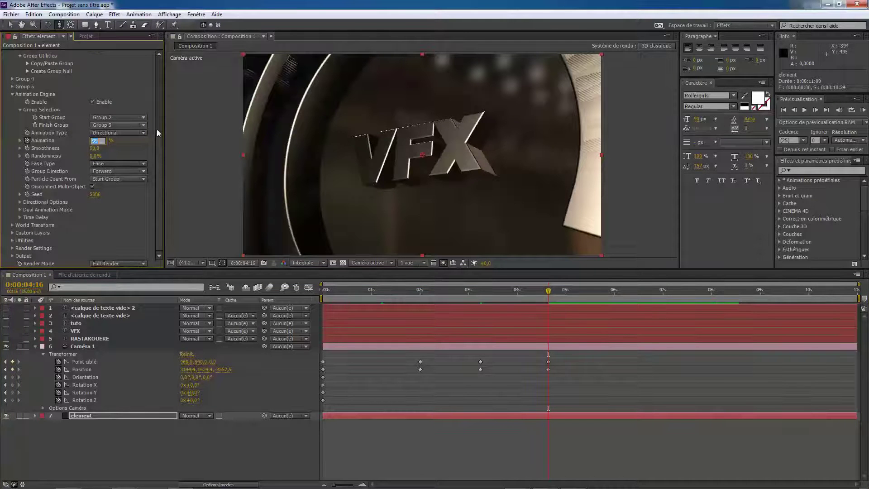
pyautogui.write('100')
pyautogui.press('Return')
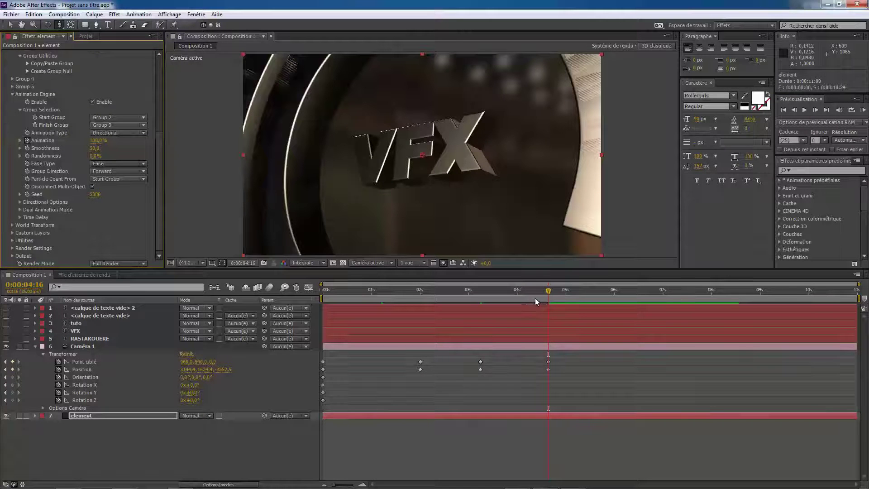
# Step: Copy the camera's Position keyframe at 0:00:04:16 and paste it at 0:00:05:18
pyautogui.moveTo(545, 295); pyautogui.dragTo(547, 334)
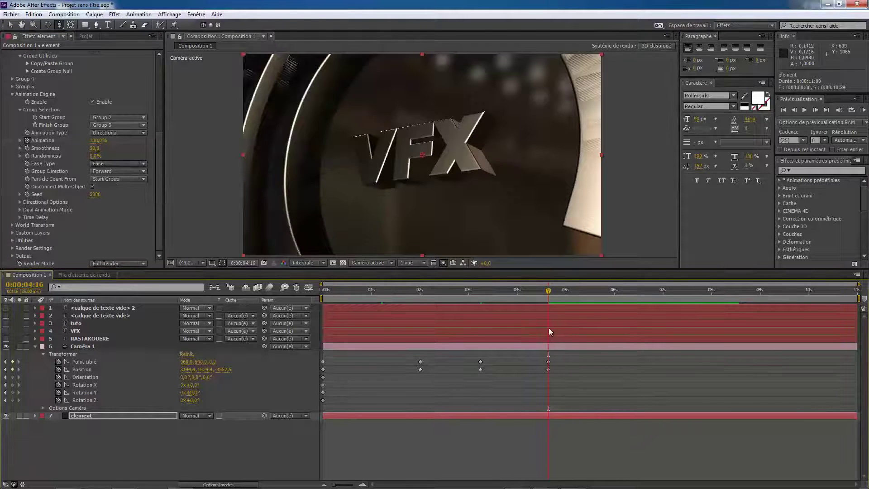
pyautogui.moveTo(548, 291)
pyautogui.mouseDown()
pyautogui.moveTo(573, 295)
pyautogui.moveTo(552, 299)
pyautogui.mouseUp()
pyautogui.click(548, 370)
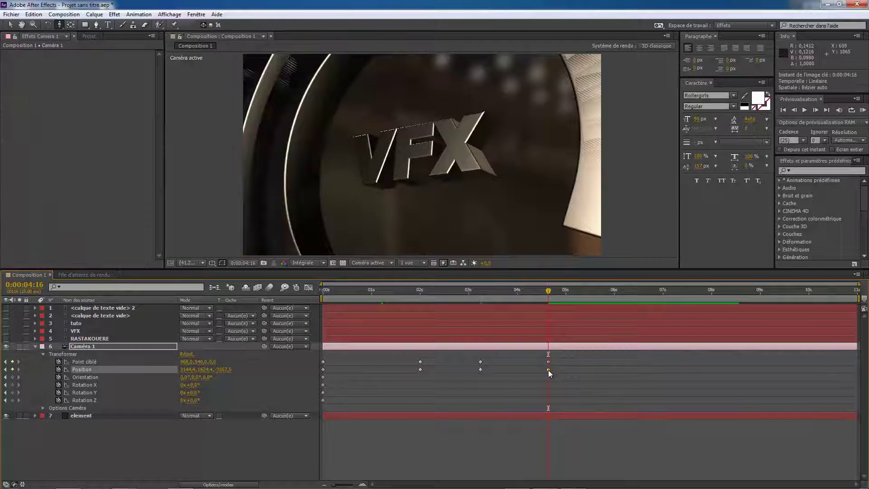
pyautogui.hotkey('ctrl', 'c')
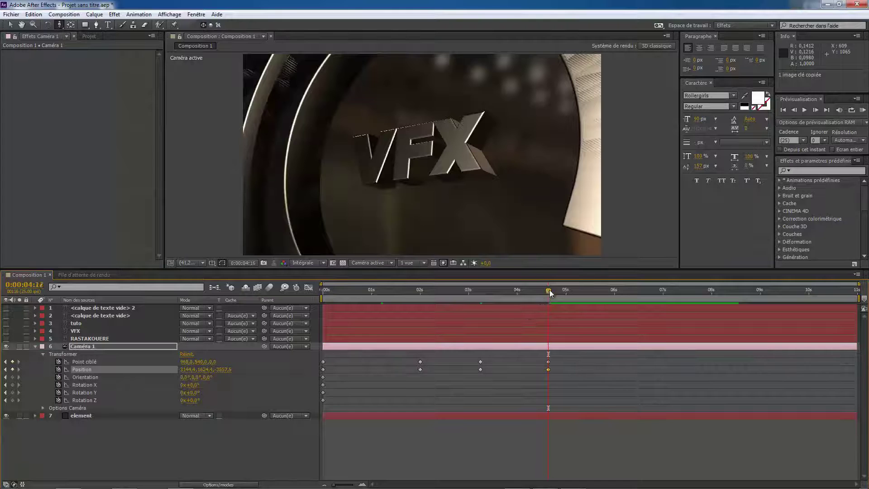
pyautogui.moveTo(551, 293)
pyautogui.mouseDown()
pyautogui.moveTo(604, 292)
pyautogui.moveTo(508, 298)
pyautogui.moveTo(557, 298)
pyautogui.moveTo(549, 302)
pyautogui.mouseUp()
pyautogui.hotkey('ctrl', 'v')
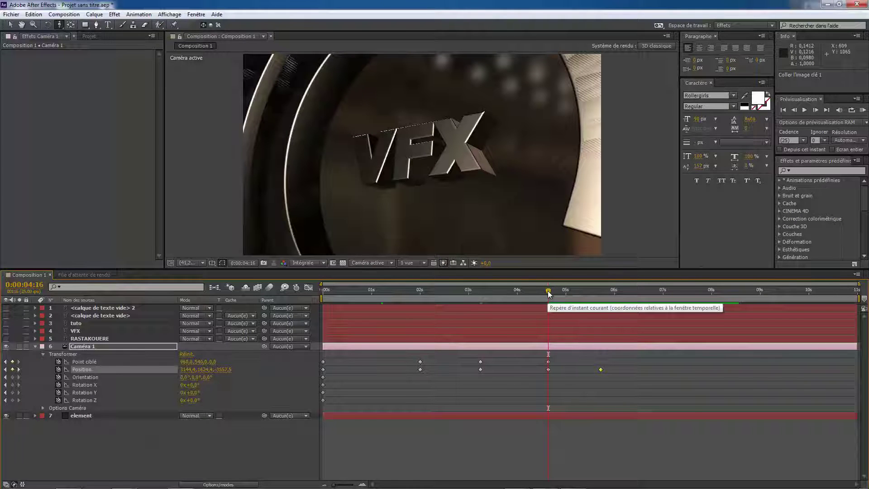
# Step: At 0:00:05:18, move the camera closer to the VFX text, to a Position of about 2675.2, 1391.5, -2793.4
pyautogui.moveTo(548, 294)
pyautogui.mouseDown()
pyautogui.moveTo(518, 298)
pyautogui.moveTo(557, 298)
pyautogui.mouseUp()
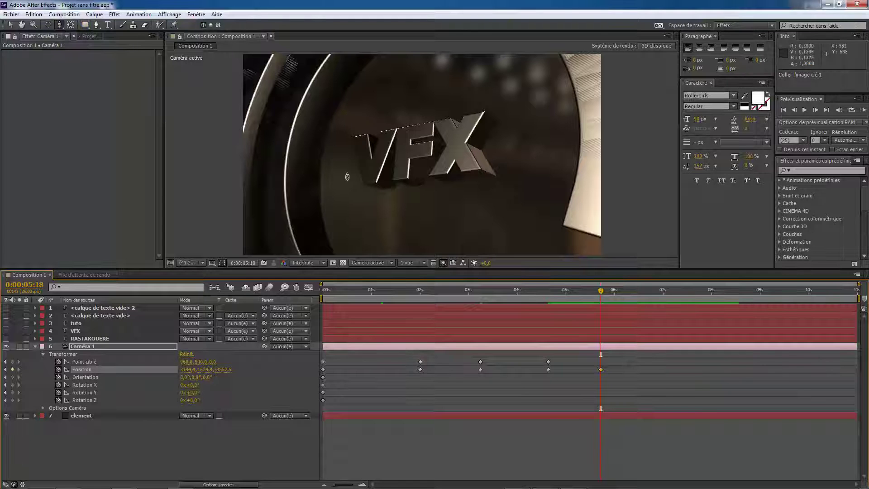
pyautogui.moveTo(381, 174); pyautogui.dragTo(402, 132)
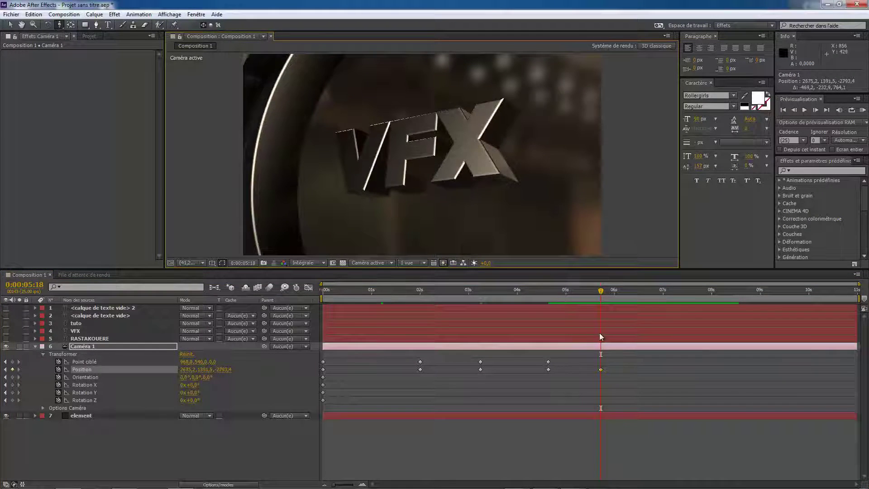
pyautogui.moveTo(602, 295)
pyautogui.mouseDown()
pyautogui.moveTo(485, 305)
pyautogui.moveTo(602, 306)
pyautogui.mouseUp()
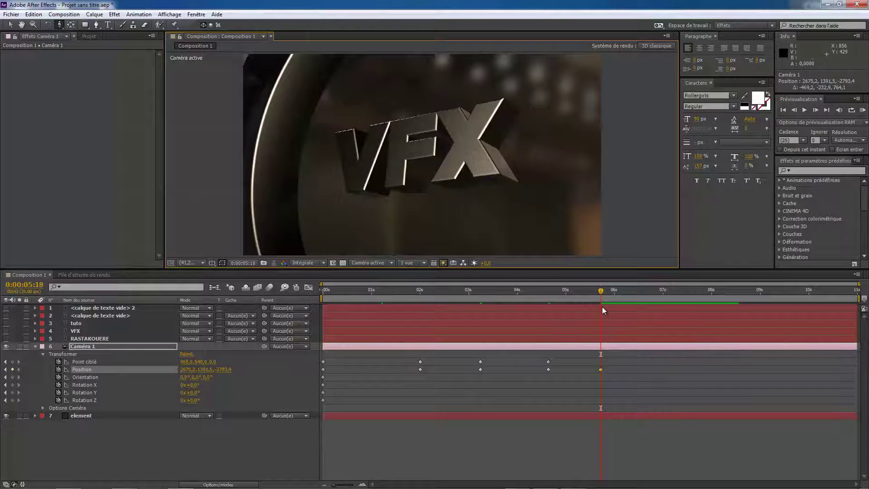
# Step: Orbit the camera around the VFX text at 0:00:05:18 to a Position of about -471.4, -1139.6, -2569.1
pyautogui.click(62, 28)
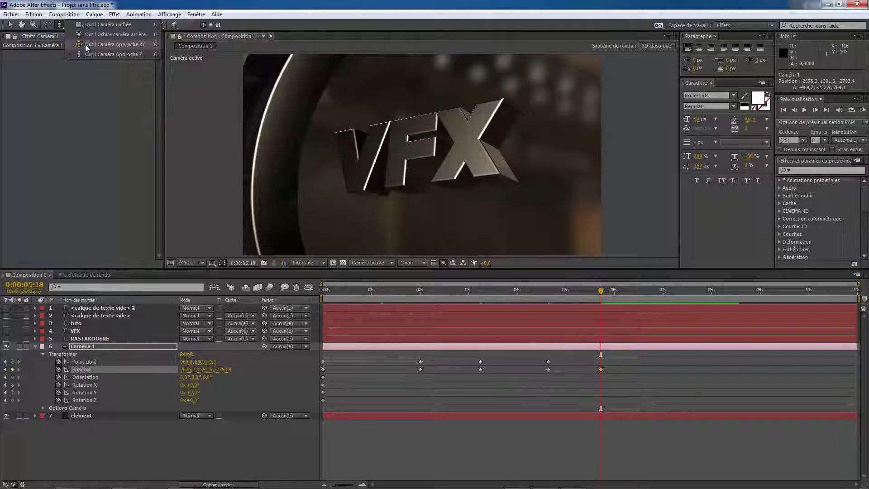
pyautogui.click(104, 34)
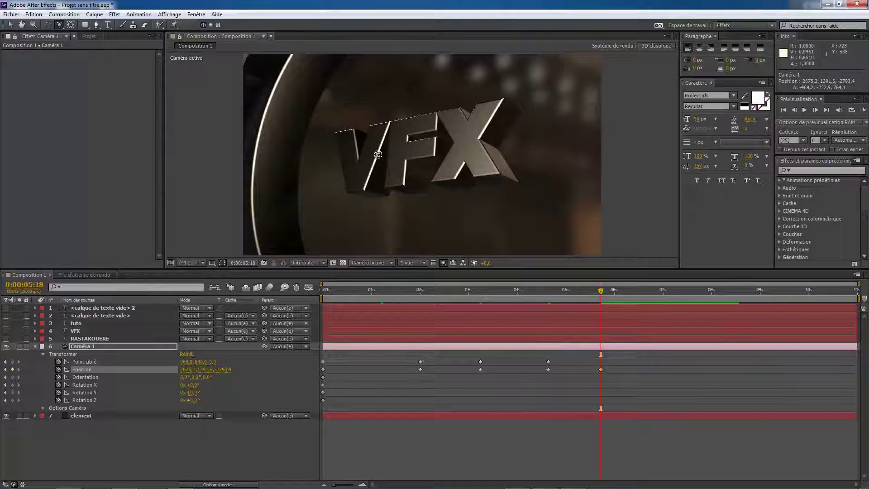
pyautogui.moveTo(378, 154); pyautogui.dragTo(422, 187)
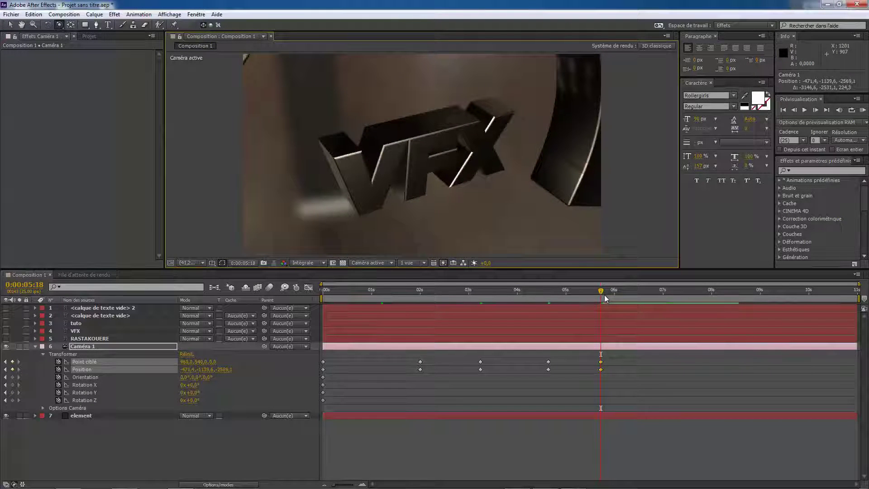
pyautogui.moveTo(595, 296); pyautogui.dragTo(601, 334)
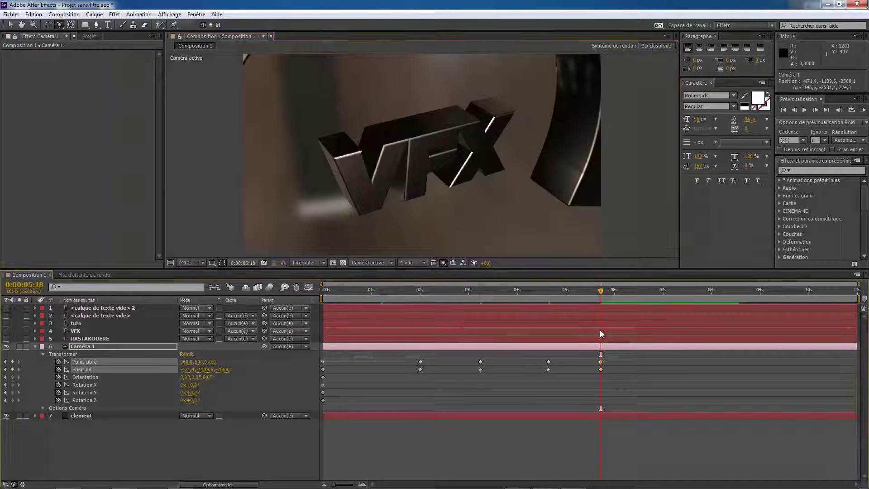
# Step: Check the element layer's Animation Engine settings and preview the camera move around 0:00:05:18
pyautogui.click(87, 417)
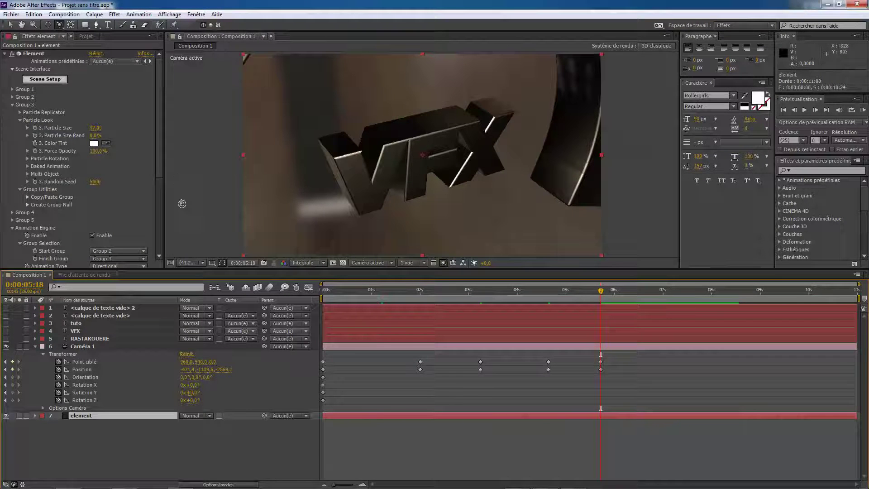
pyautogui.moveTo(157, 98); pyautogui.dragTo(152, 149)
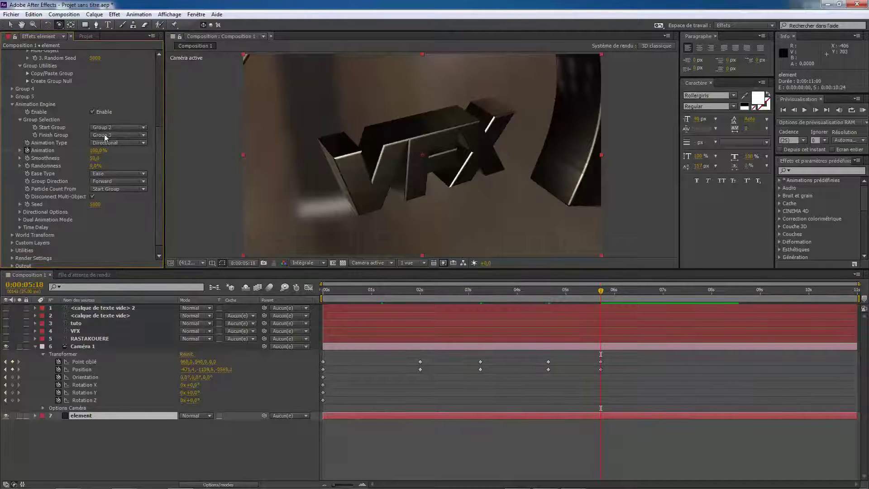
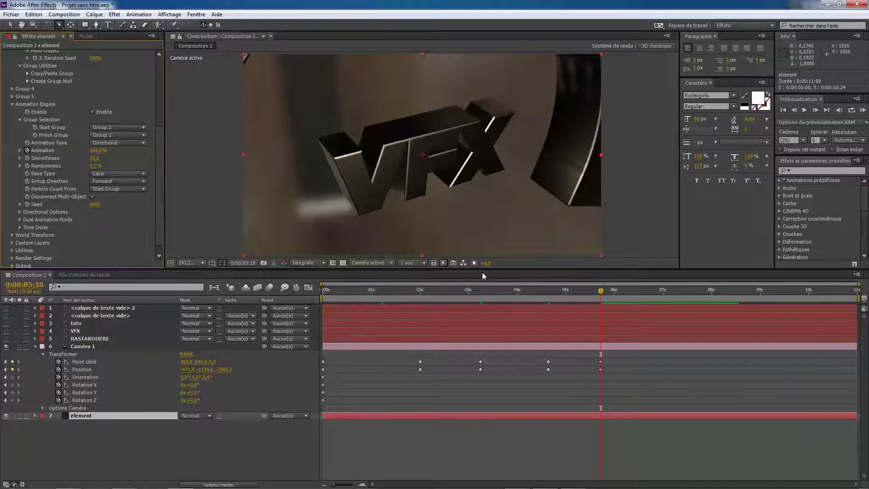
pyautogui.moveTo(600, 294); pyautogui.dragTo(600, 344)
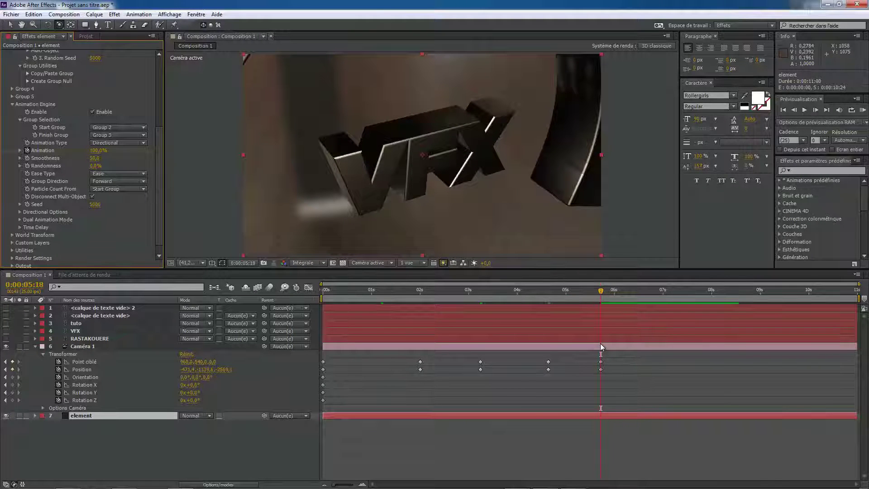
pyautogui.moveTo(600, 294); pyautogui.dragTo(598, 327)
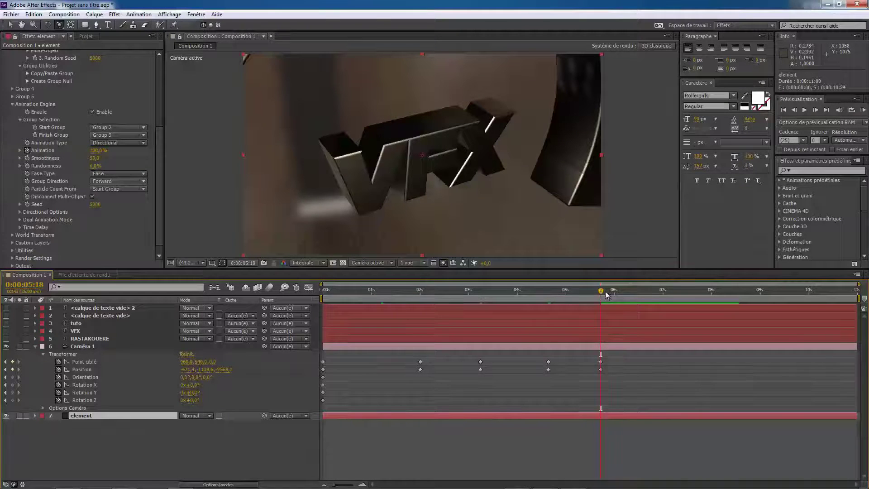
pyautogui.moveTo(678, 296); pyautogui.dragTo(599, 302)
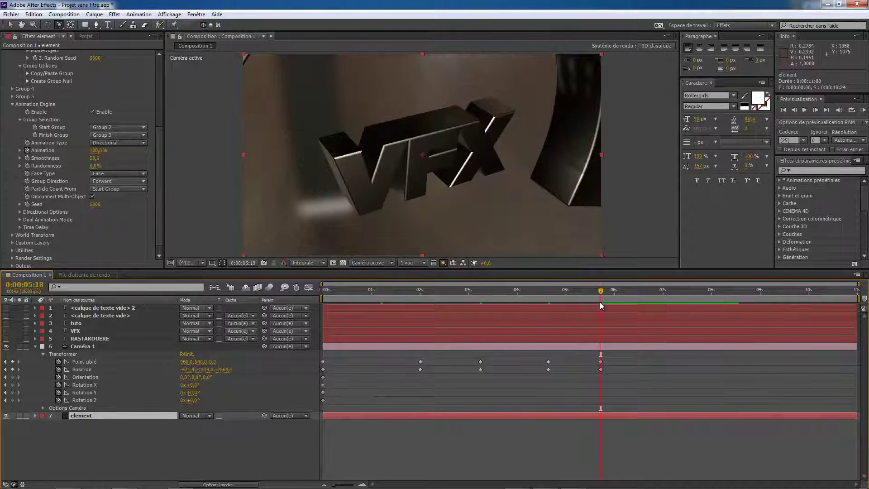
# Step: Duplicate the camera's 0:00:05:18 Position keyframe at 0:00:06:18
pyautogui.click(600, 370)
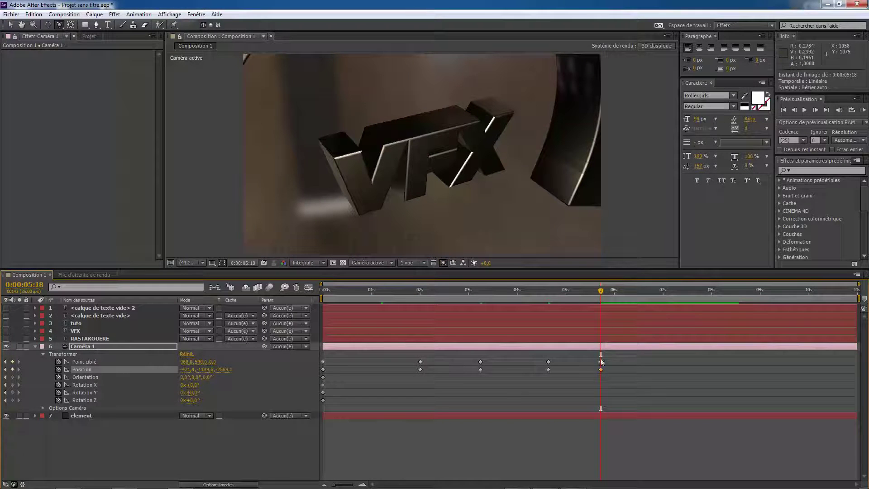
pyautogui.moveTo(603, 292); pyautogui.dragTo(649, 292)
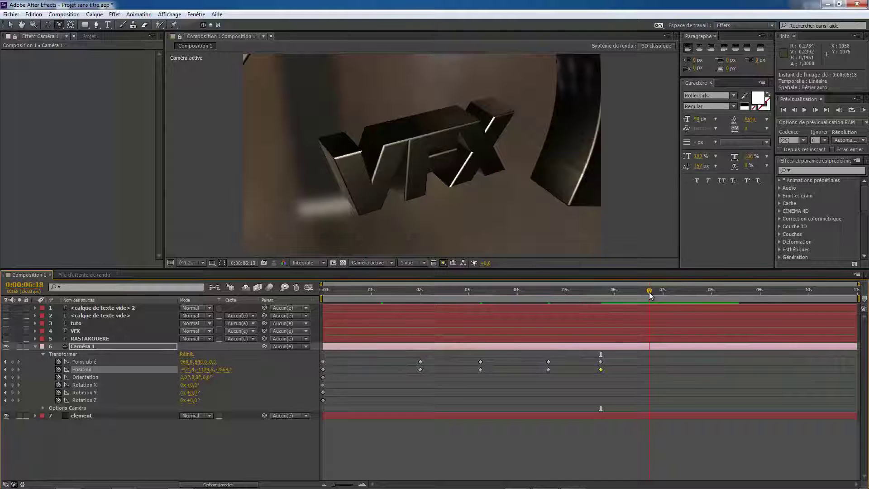
pyautogui.hotkey('ctrl', 'v')
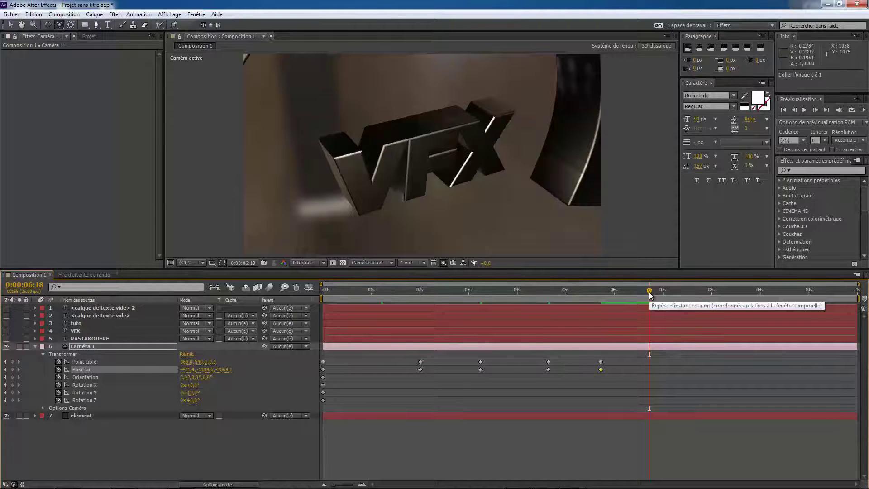
pyautogui.moveTo(651, 294); pyautogui.dragTo(647, 324)
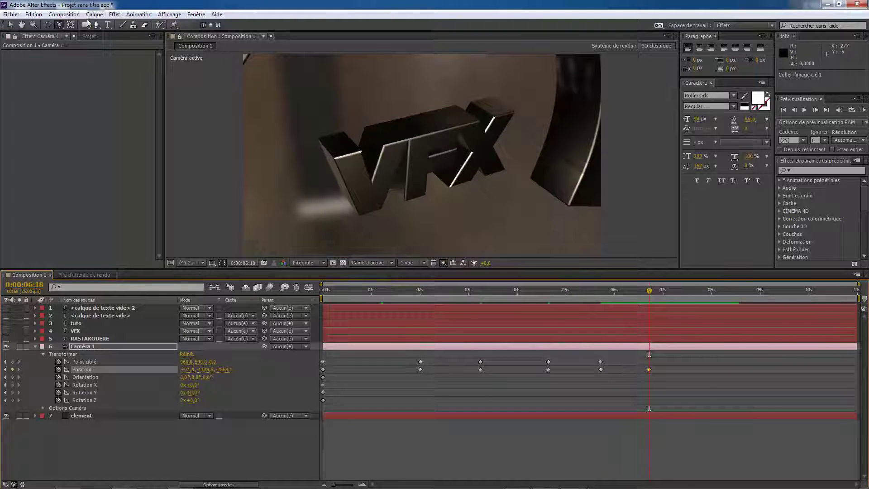
# Step: At 0:00:06:18, pull the camera back along Z to a Position of about -3022.6, -4133.2, -7148.4
pyautogui.moveTo(60, 27); pyautogui.dragTo(91, 55)
pyautogui.moveTo(403, 134); pyautogui.dragTo(422, 193)
pyautogui.moveTo(424, 152); pyautogui.dragTo(526, 266)
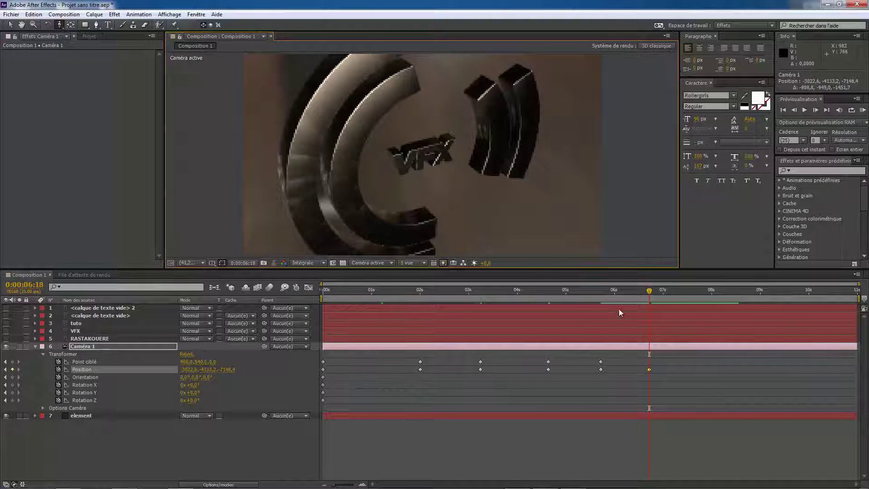
# Step: At 0:00:08:00, orbit the camera to face the VFX text frontally, at a Position of about -29.3, -555.2, -9307.1
pyautogui.moveTo(641, 291); pyautogui.dragTo(712, 344)
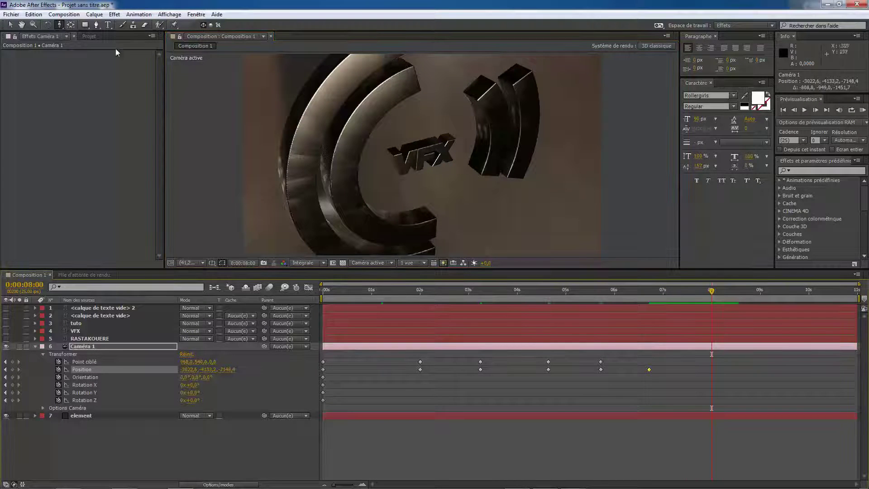
pyautogui.moveTo(59, 24); pyautogui.dragTo(90, 36)
pyautogui.moveTo(416, 159); pyautogui.dragTo(400, 143)
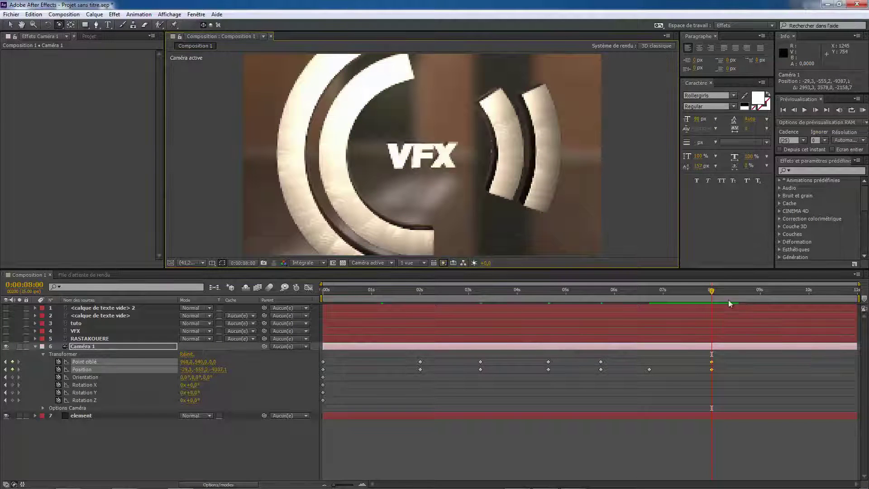
# Step: Move the camera's last Point of Interest and Position keyframes from 0:00:08:00 to 0:00:07:15 and preview the move
pyautogui.moveTo(716, 293); pyautogui.dragTo(678, 305)
pyautogui.moveTo(708, 356); pyautogui.dragTo(715, 380)
pyautogui.moveTo(711, 362); pyautogui.dragTo(692, 361)
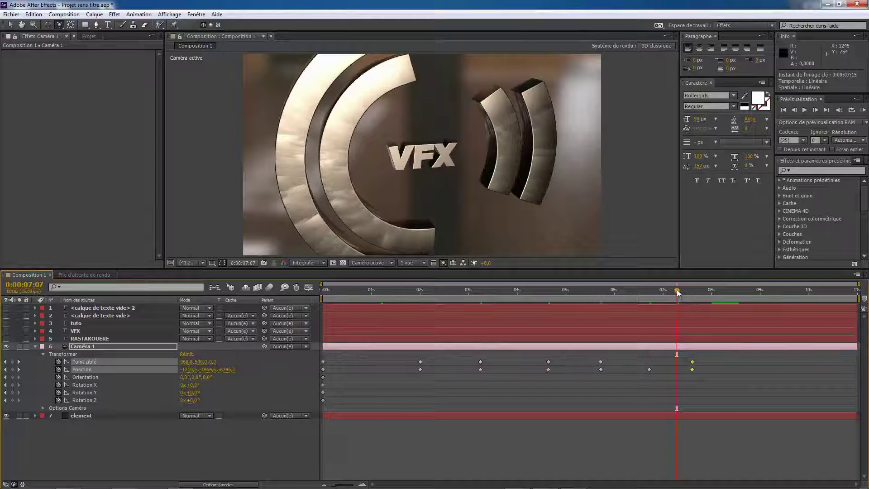
pyautogui.moveTo(677, 293); pyautogui.dragTo(694, 319)
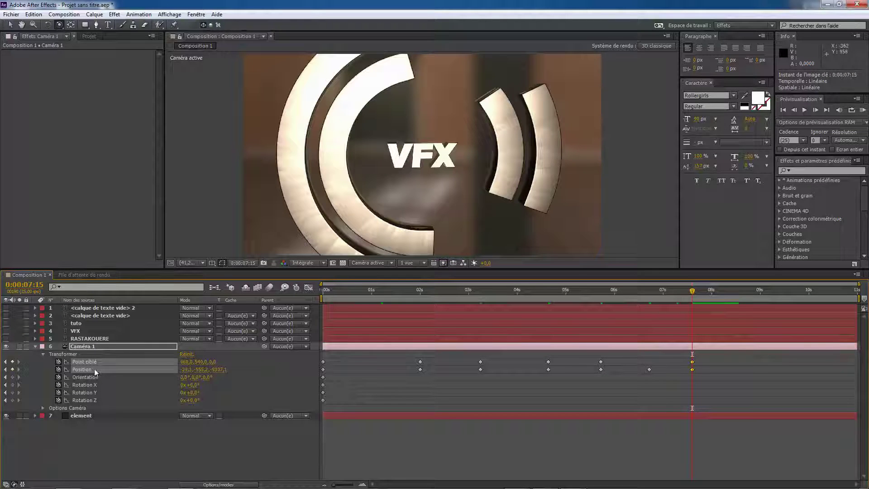
# Step: Collapse the element layer's Group 3 and Animation Engine settings and open Scene Setup
pyautogui.click(85, 414)
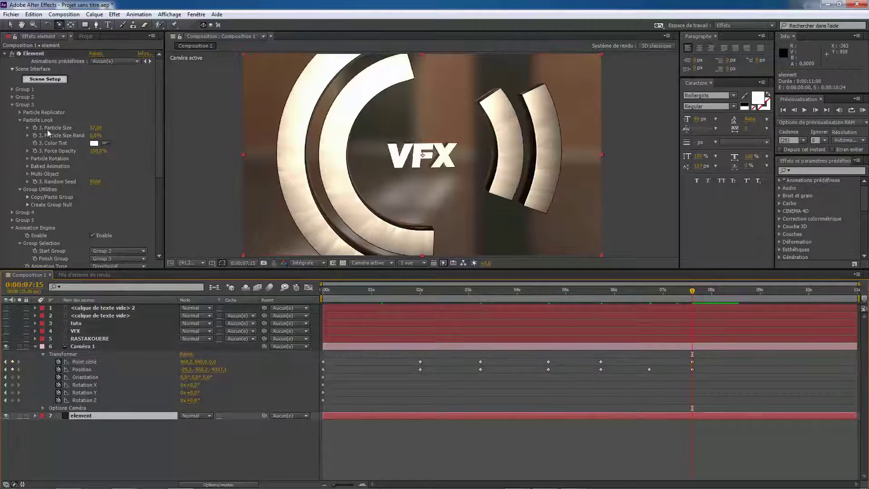
pyautogui.click(12, 104)
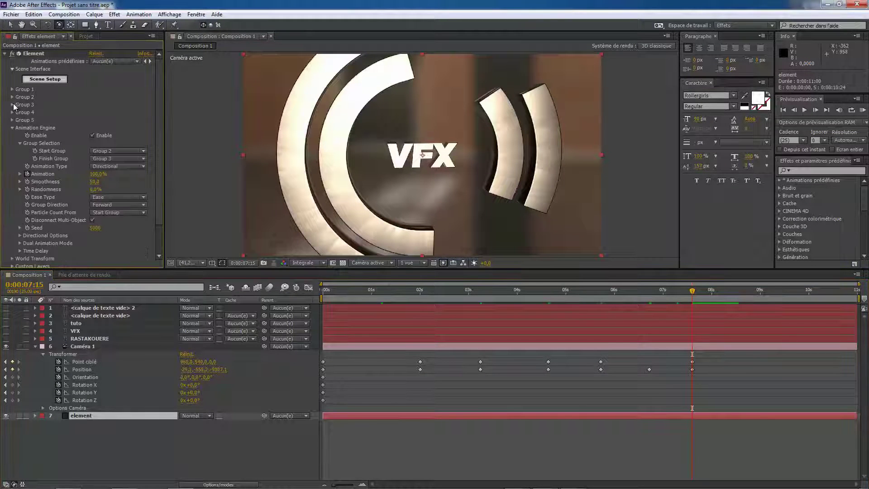
pyautogui.click(12, 128)
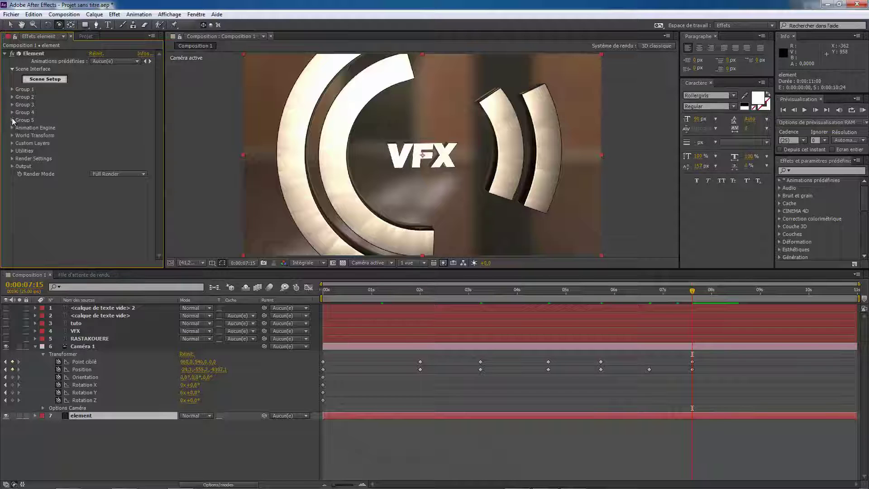
pyautogui.click(45, 79)
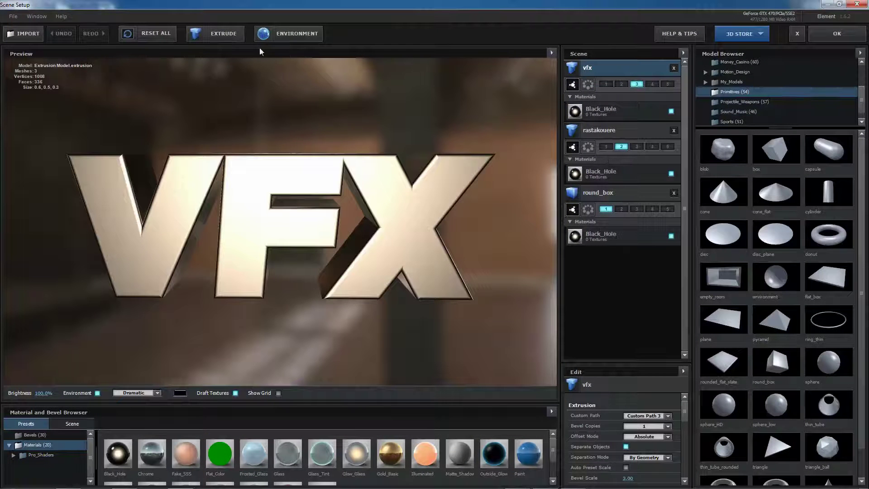
# Step: Add an extrusion model named tuto, assign it to group 4 and accept the scene
pyautogui.click(238, 37)
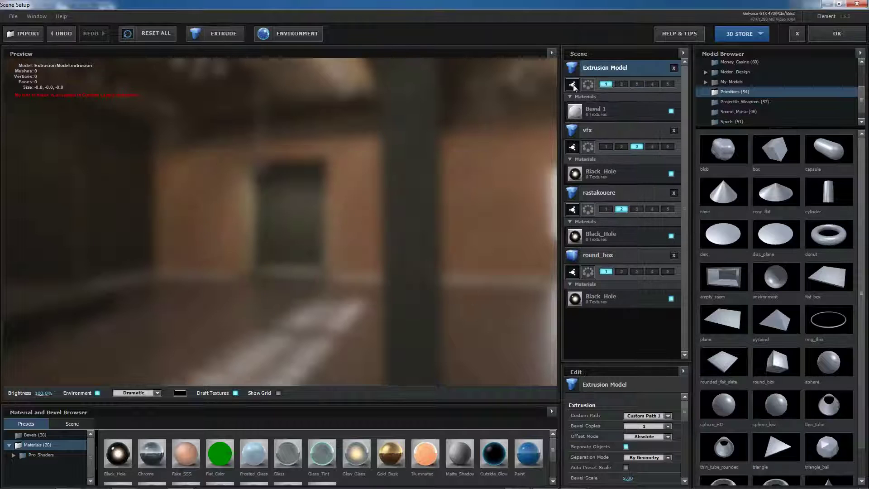
pyautogui.doubleClick(623, 68)
pyautogui.write('tuto')
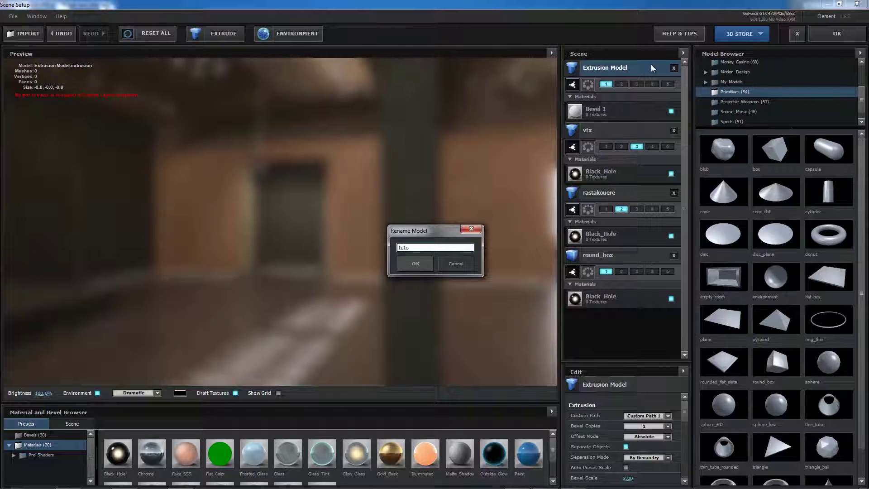
pyautogui.press('Return')
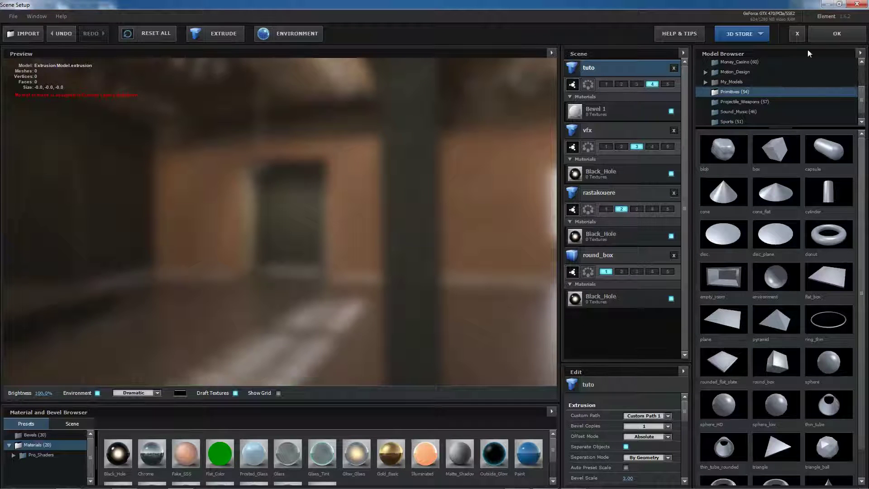
pyautogui.click(829, 37)
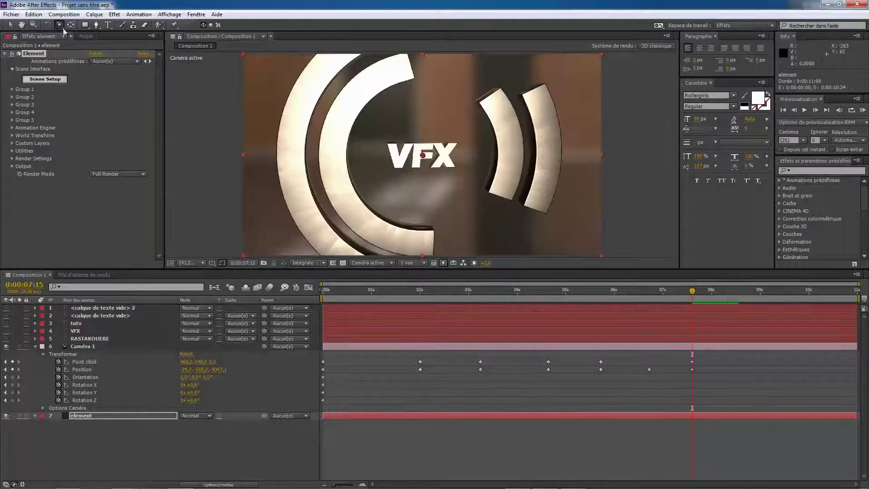
# Step: In Scene Setup, set the tuto extrusion to Custom Path 4, apply the Black_Hole material to it and accept the scene
pyautogui.click(45, 79)
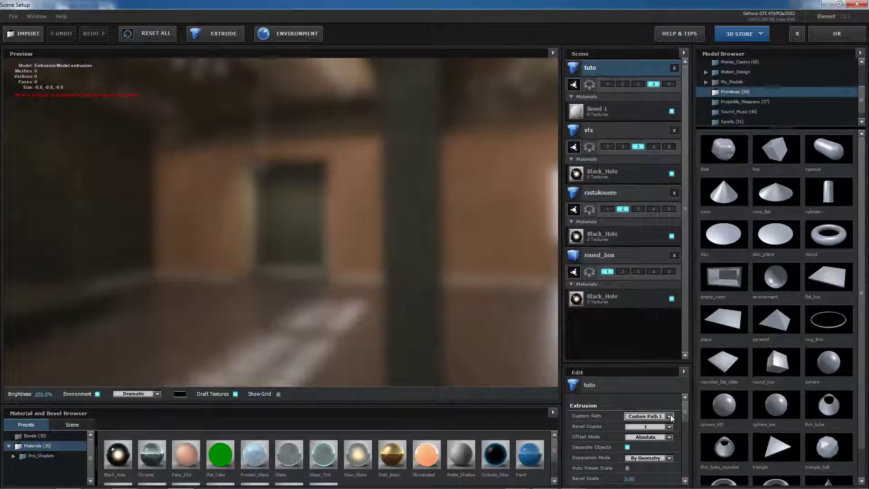
pyautogui.click(670, 416)
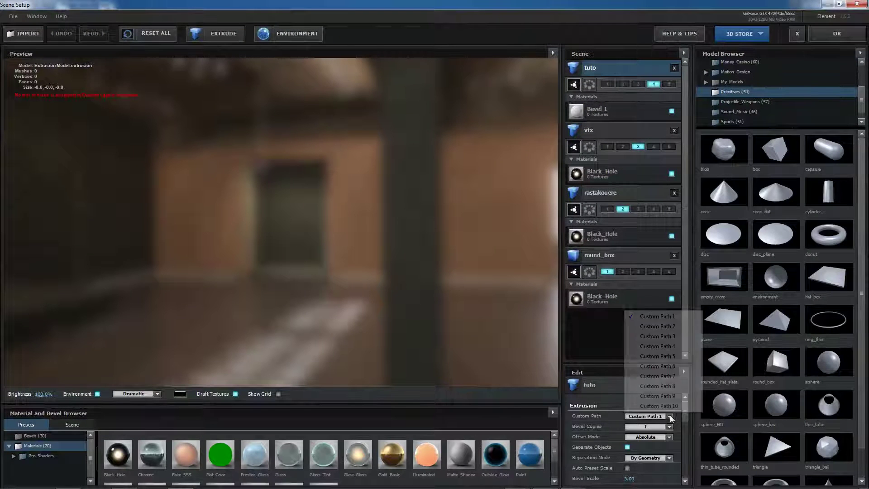
pyautogui.click(670, 348)
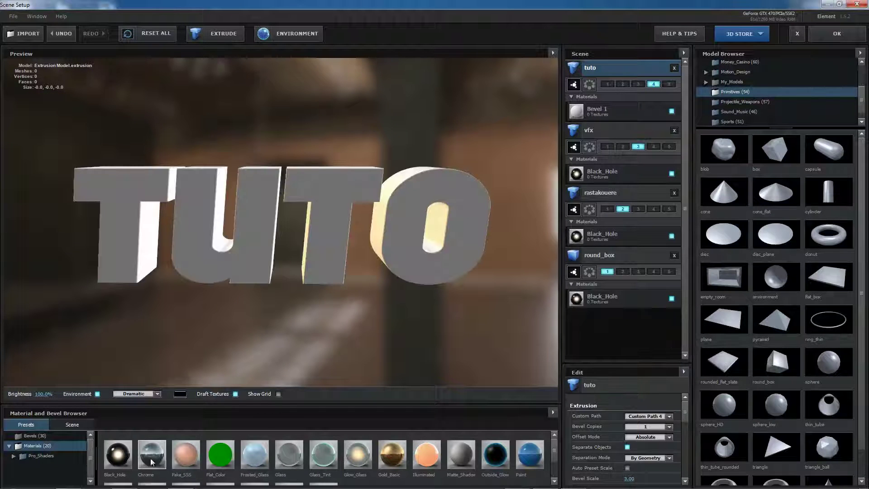
pyautogui.click(152, 461)
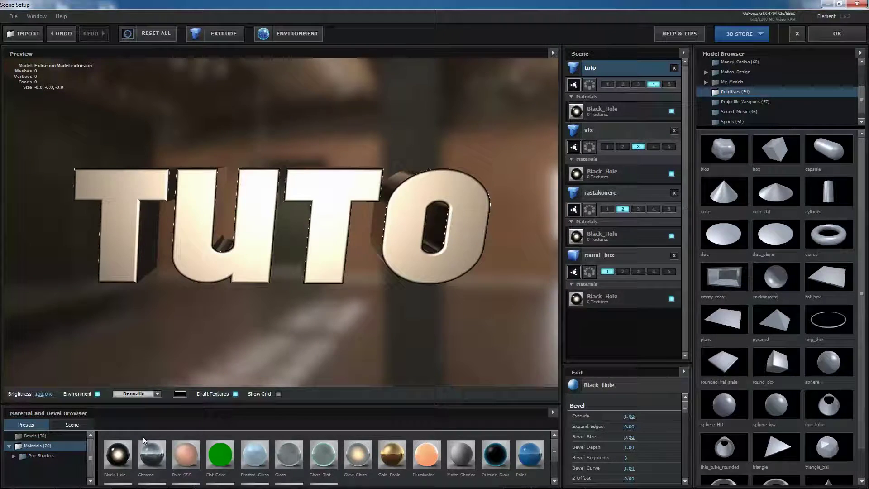
pyautogui.moveTo(217, 245); pyautogui.dragTo(390, 197)
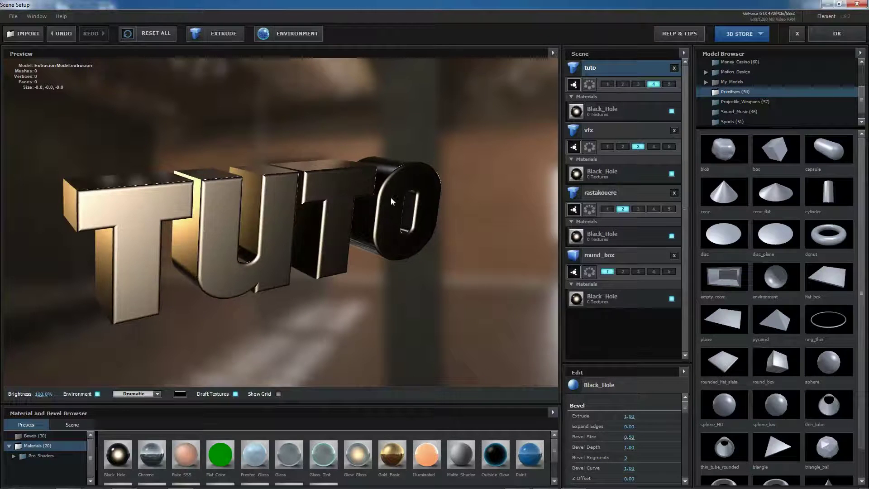
pyautogui.click(797, 34)
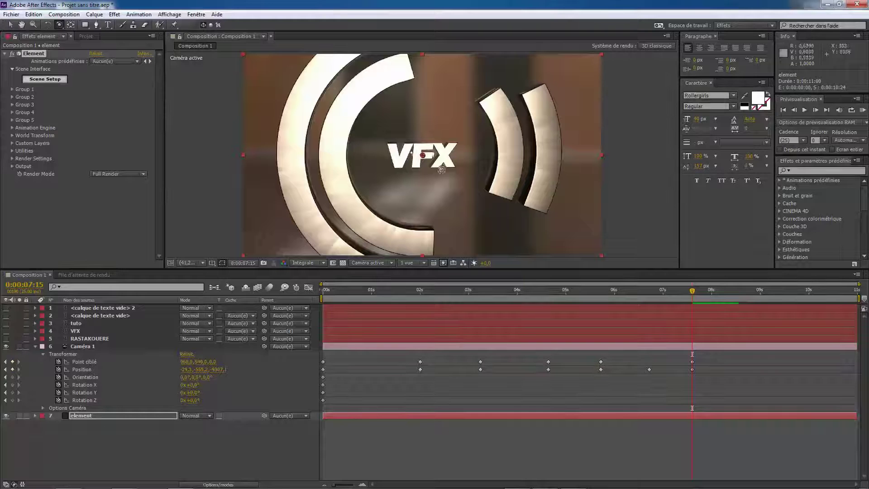
# Step: Set the Particle Size of Group 4 to 41.20 in its Particle Look settings
pyautogui.click(12, 112)
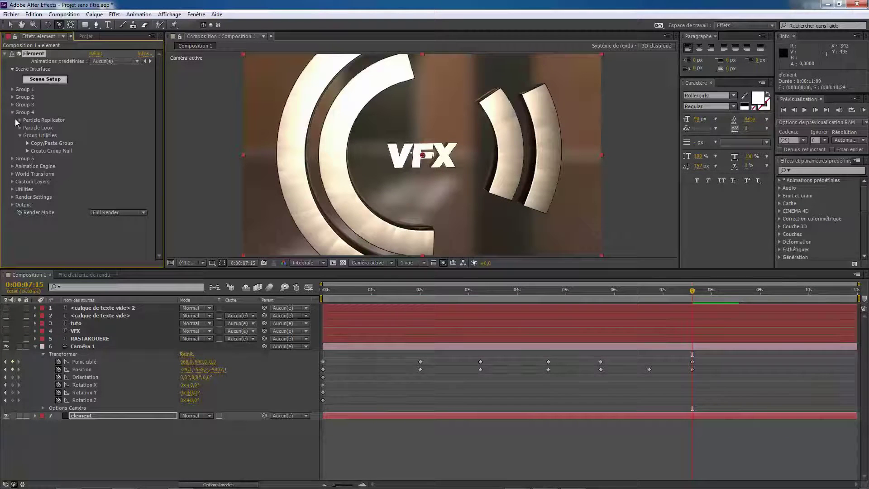
pyautogui.click(20, 128)
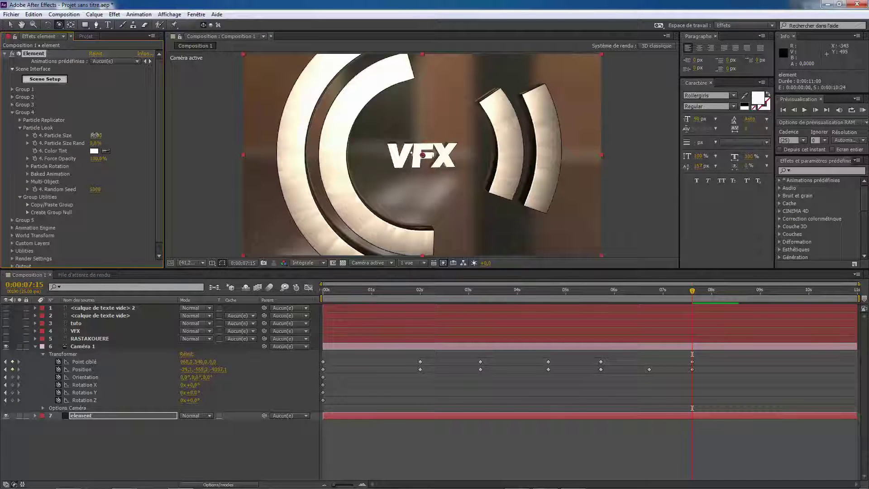
pyautogui.moveTo(96, 135); pyautogui.dragTo(237, 135)
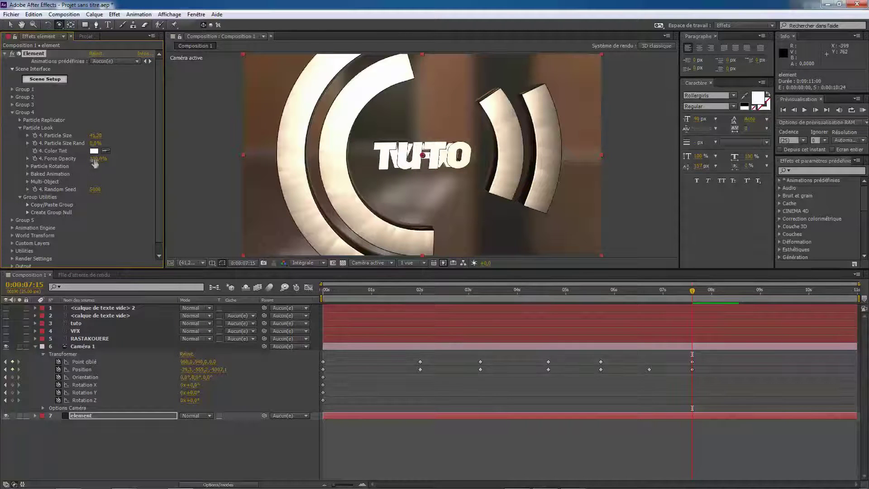
# Step: Enable Multi-Object for Group 4 and set the group's Force Opacity to 100%
pyautogui.moveTo(92, 159); pyautogui.dragTo(1, 172)
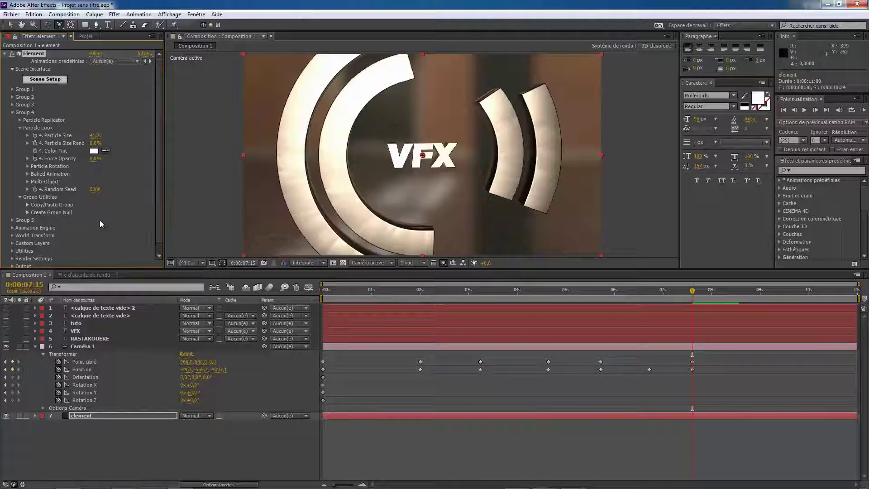
pyautogui.click(28, 181)
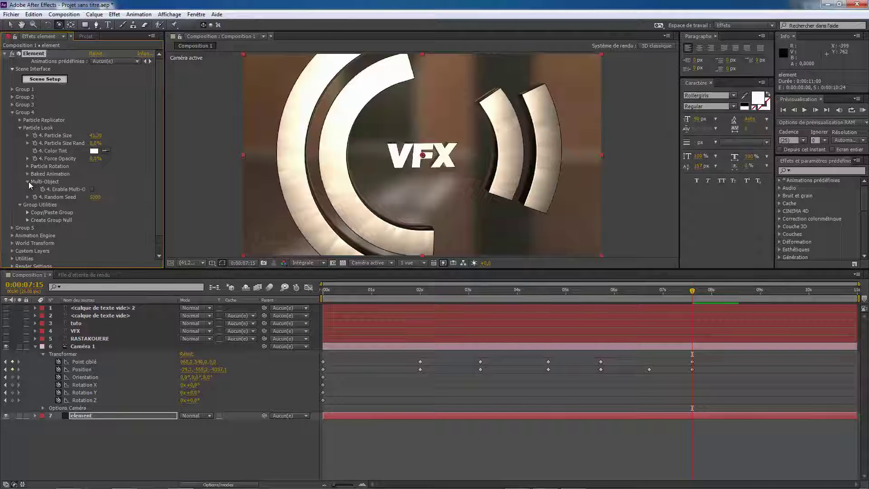
pyautogui.click(92, 190)
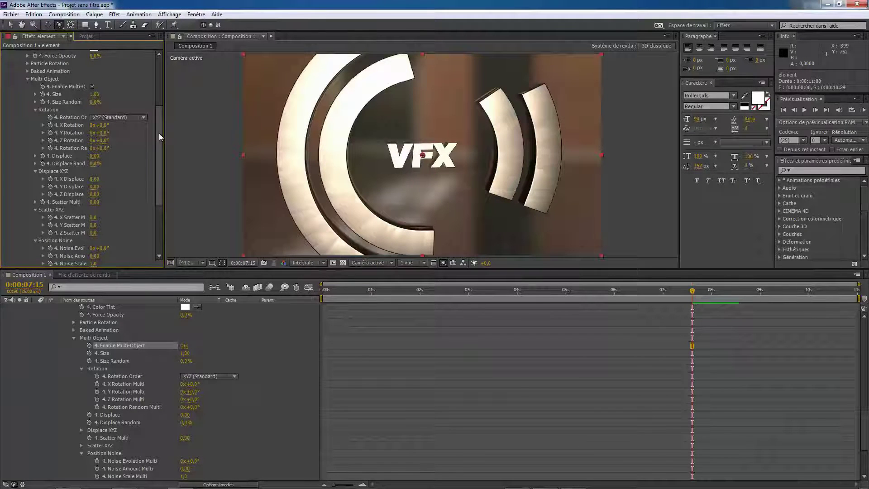
pyautogui.moveTo(159, 133); pyautogui.dragTo(160, 104)
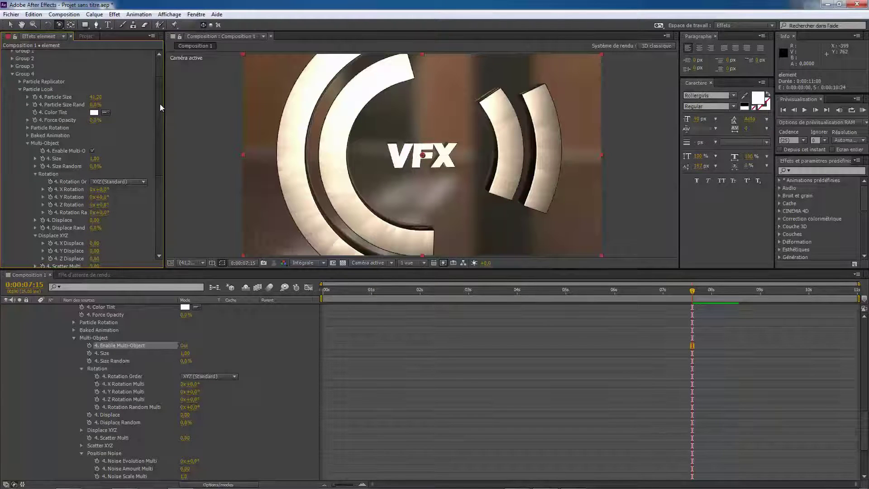
pyautogui.moveTo(160, 105); pyautogui.dragTo(159, 107)
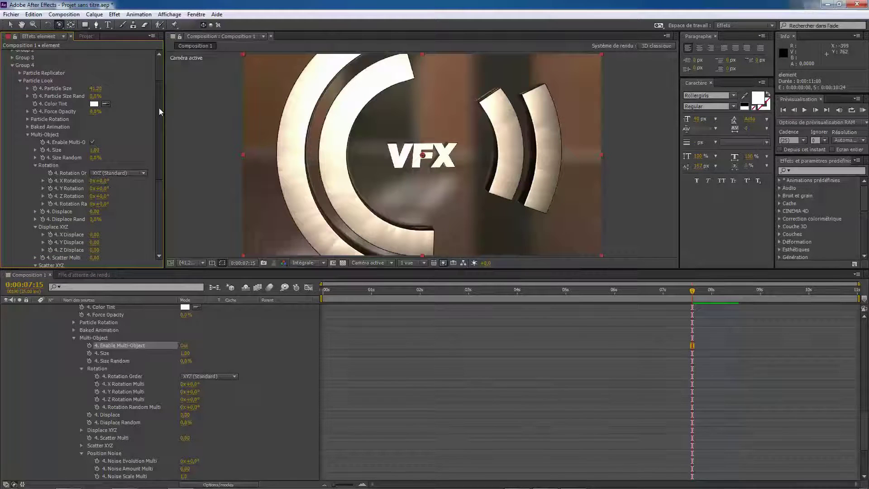
pyautogui.moveTo(92, 112); pyautogui.dragTo(161, 113)
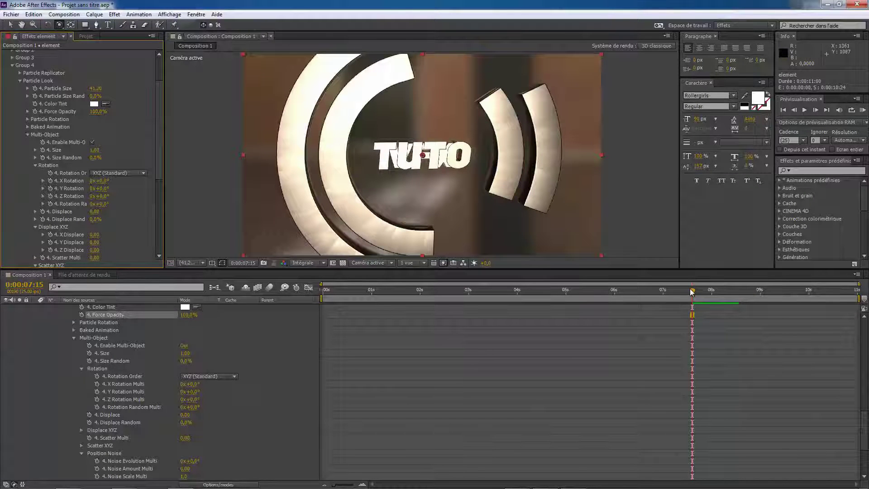
# Step: Keyframe Group 3's Force Opacity from 100% at 0:00:07:15 to 0% at 0:00:08:01 and check the fade
pyautogui.moveTo(692, 292); pyautogui.dragTo(666, 304)
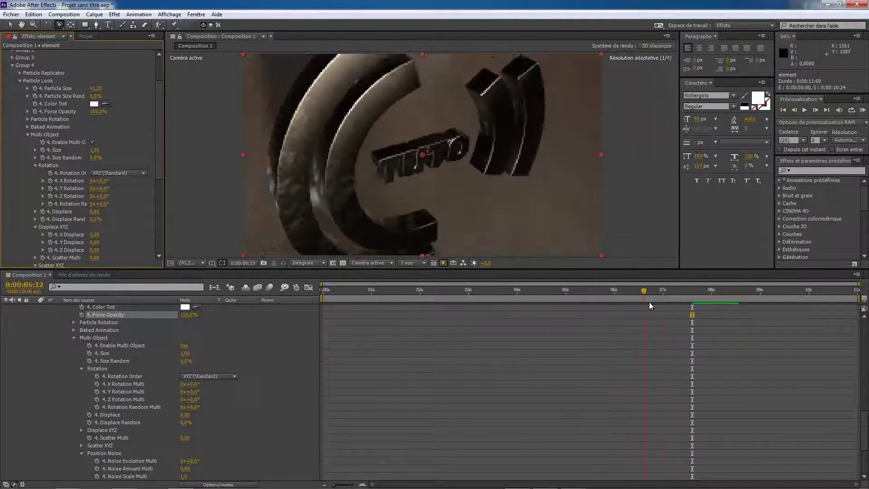
pyautogui.moveTo(582, 304); pyautogui.dragTo(691, 309)
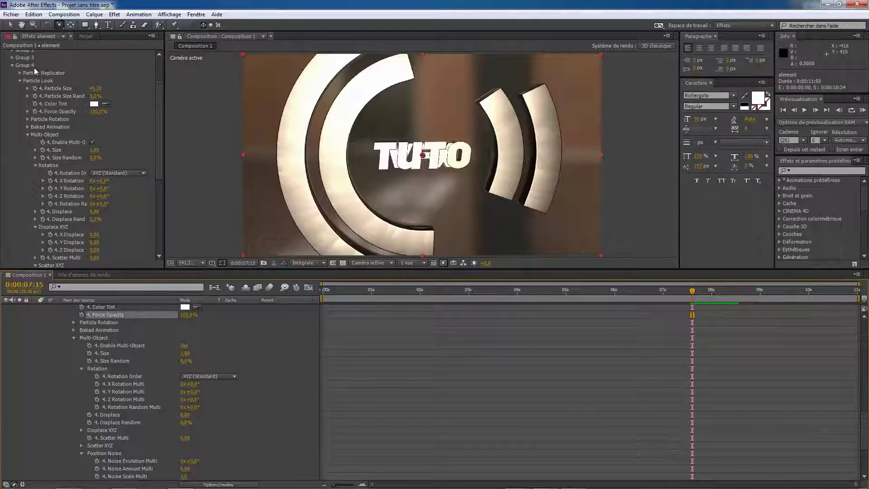
pyautogui.click(11, 58)
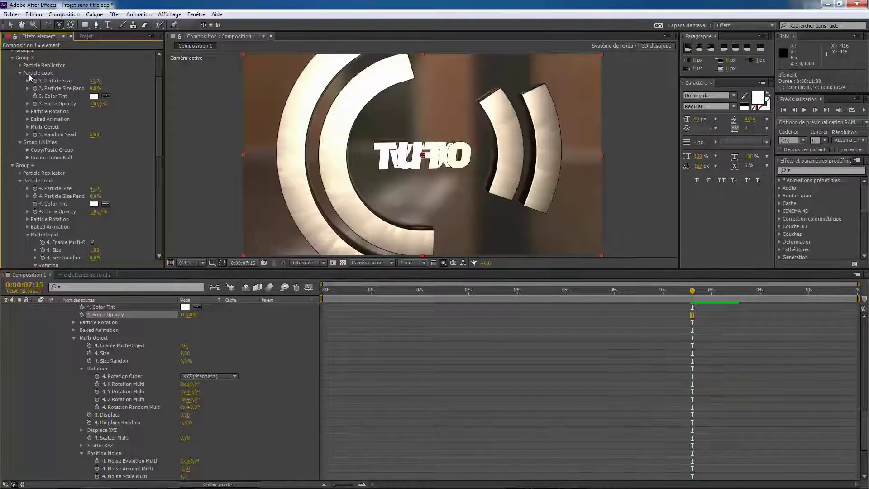
pyautogui.click(35, 104)
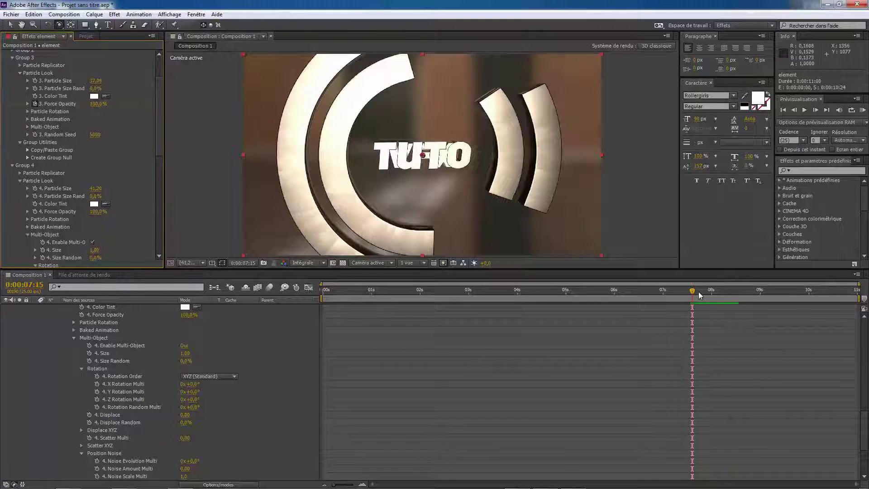
pyautogui.moveTo(701, 293)
pyautogui.mouseDown()
pyautogui.moveTo(726, 294)
pyautogui.moveTo(716, 297)
pyautogui.mouseUp()
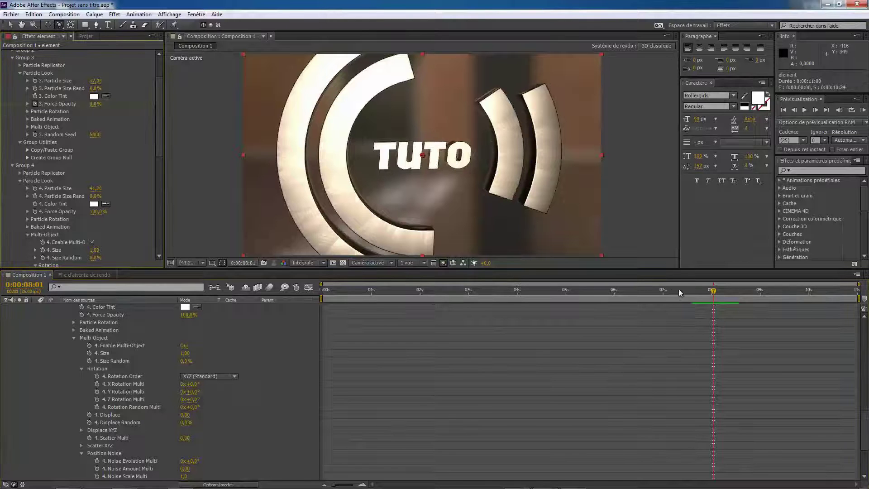
pyautogui.moveTo(710, 295); pyautogui.dragTo(691, 298)
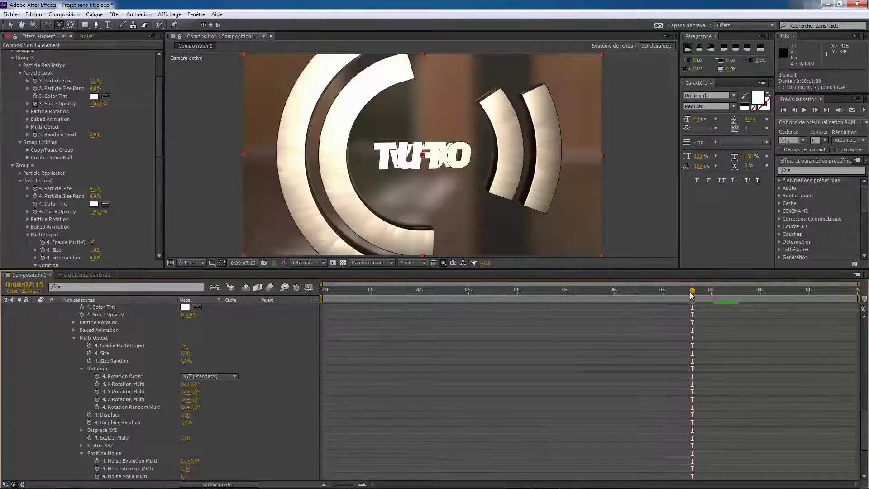
pyautogui.moveTo(691, 295)
pyautogui.mouseDown()
pyautogui.moveTo(680, 295)
pyautogui.moveTo(697, 292)
pyautogui.mouseUp()
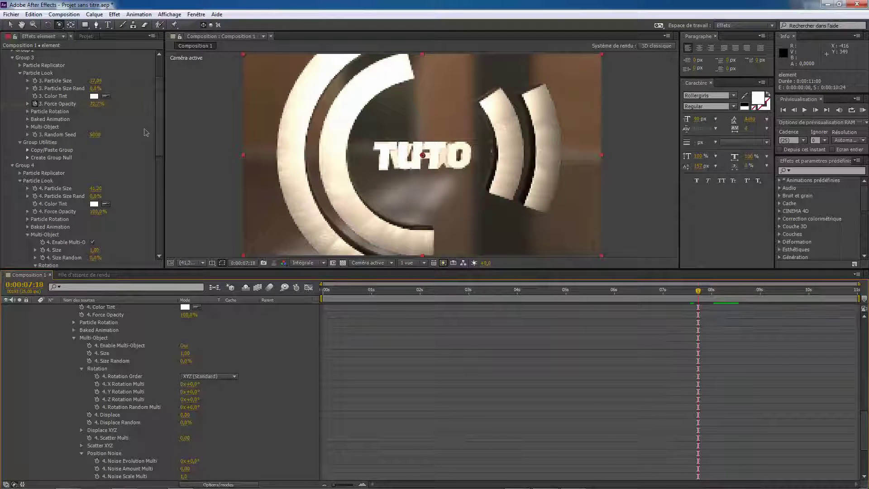
pyautogui.moveTo(96, 103); pyautogui.dragTo(156, 101)
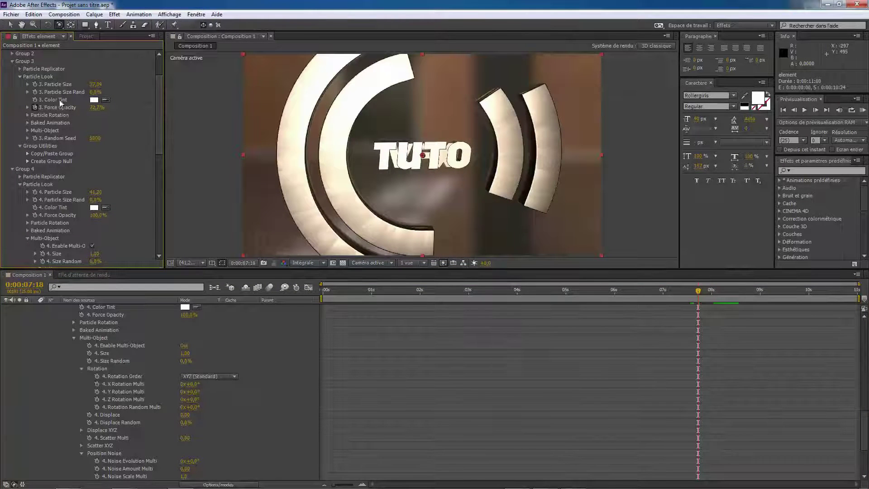
# Step: Set Group 4's Position Z to about -40120 in its Particle Replicator and check the view at 0:00:07:16
pyautogui.click(11, 62)
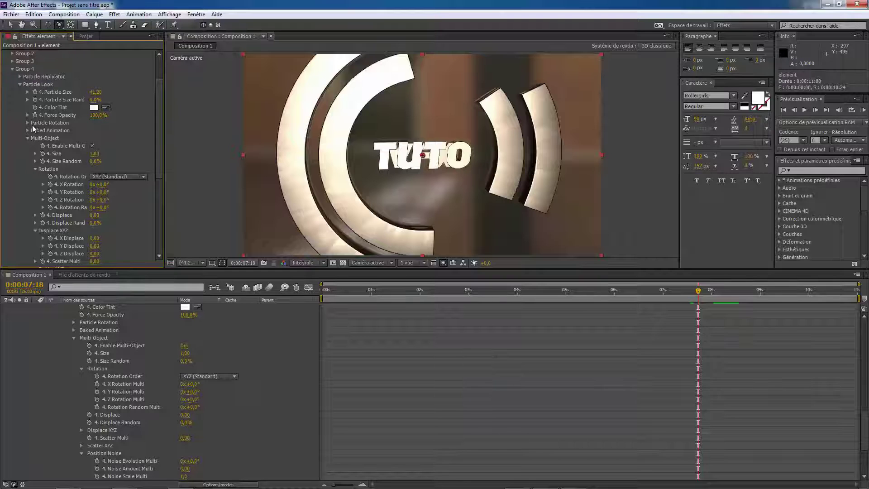
pyautogui.click(20, 76)
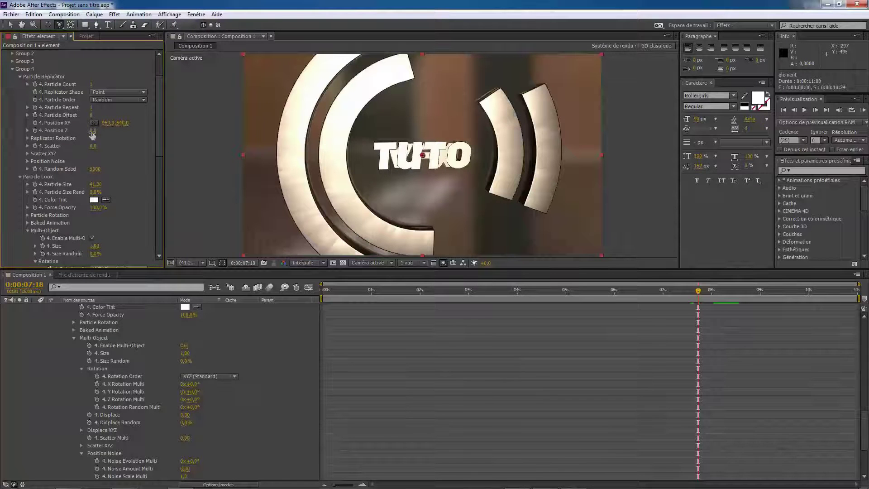
pyautogui.moveTo(92, 134); pyautogui.dragTo(0, 171)
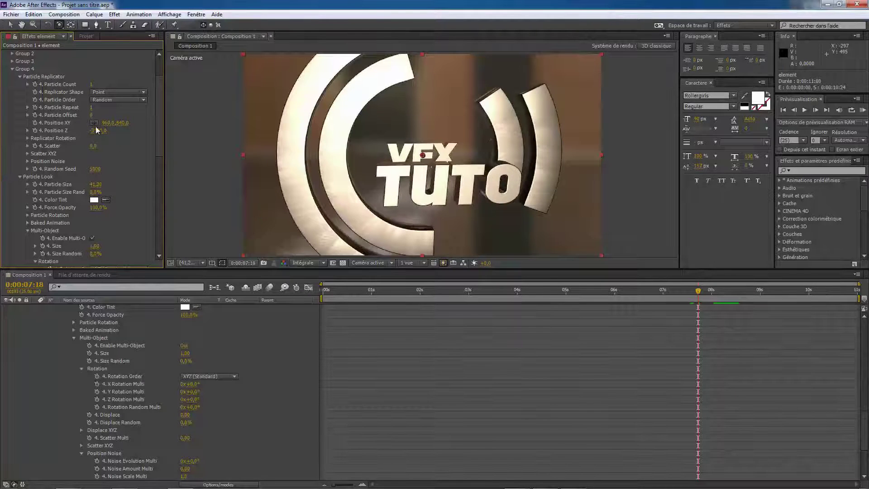
pyautogui.moveTo(100, 135); pyautogui.dragTo(692, 308)
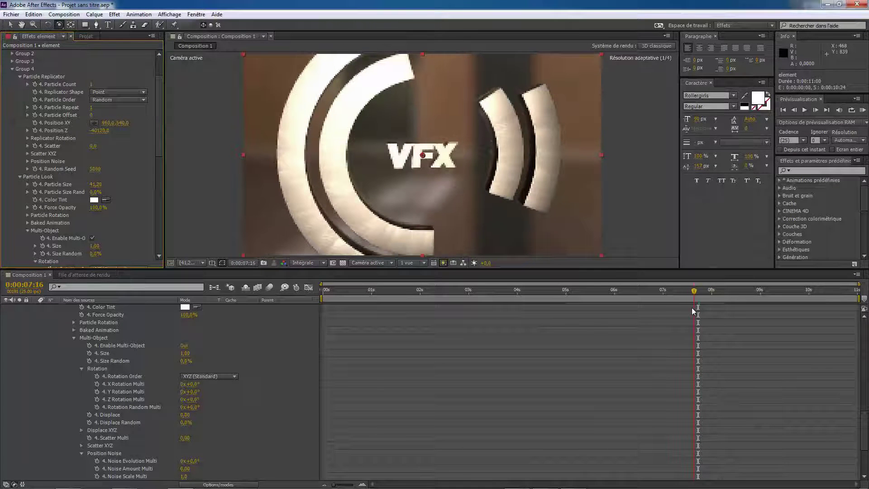
# Step: Enable Multi-Object in the Particle Look settings of Group 3
pyautogui.click(12, 61)
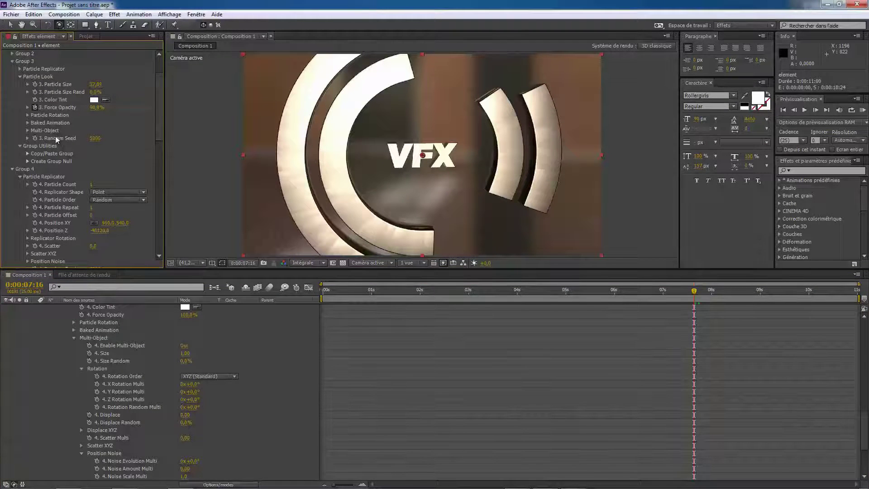
pyautogui.click(27, 130)
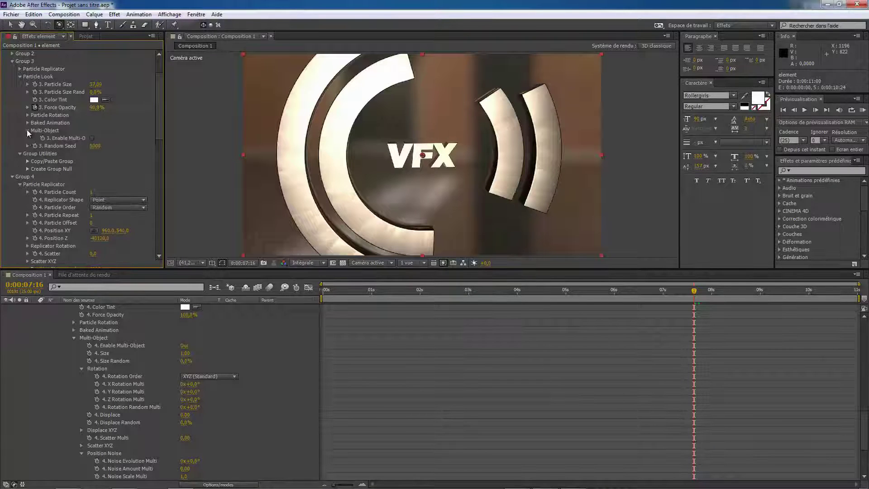
pyautogui.click(92, 138)
pyautogui.scroll(-3, 92, 142)
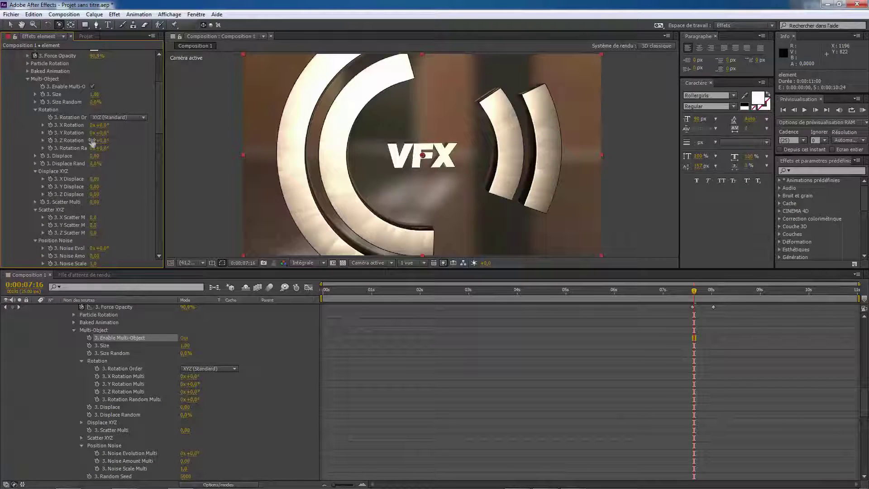
# Step: Test the Multi-Object Displace of Group 3, reset it to 0 and keyframe it at 0:00:07:16
pyautogui.moveTo(95, 156)
pyautogui.mouseDown()
pyautogui.moveTo(118, 159)
pyautogui.moveTo(106, 161)
pyautogui.mouseUp()
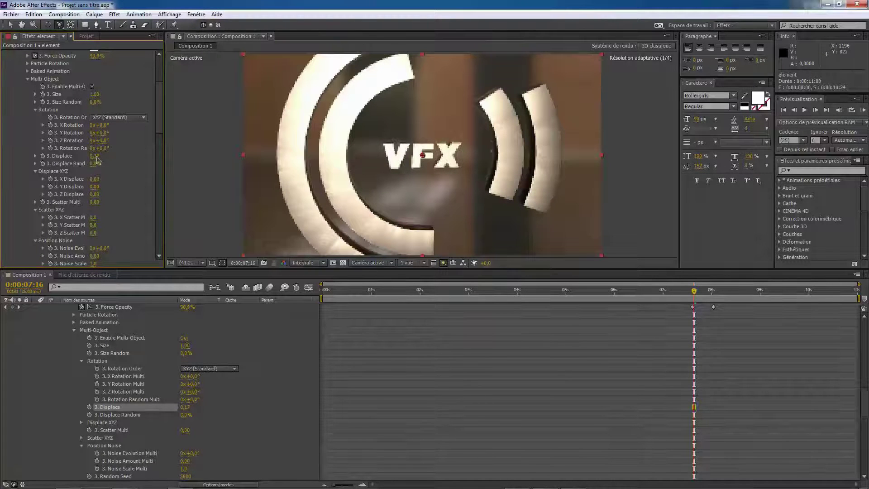
pyautogui.click(95, 157)
pyautogui.write('0')
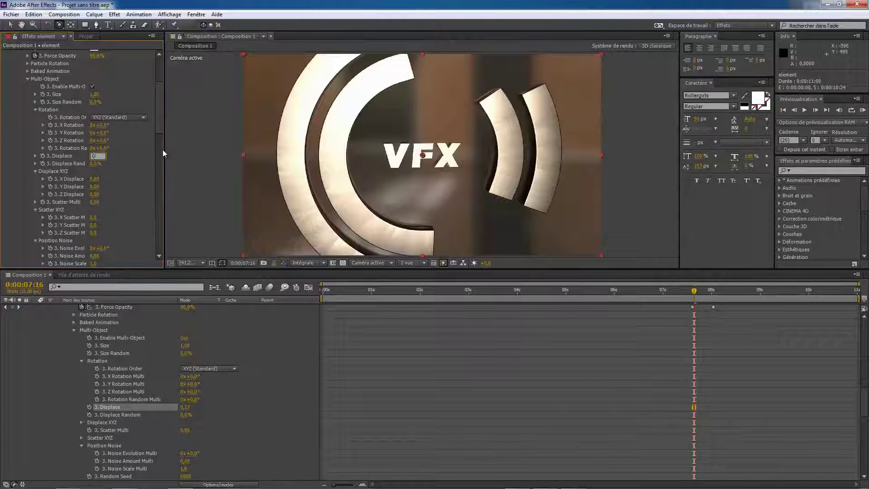
pyautogui.press('Return')
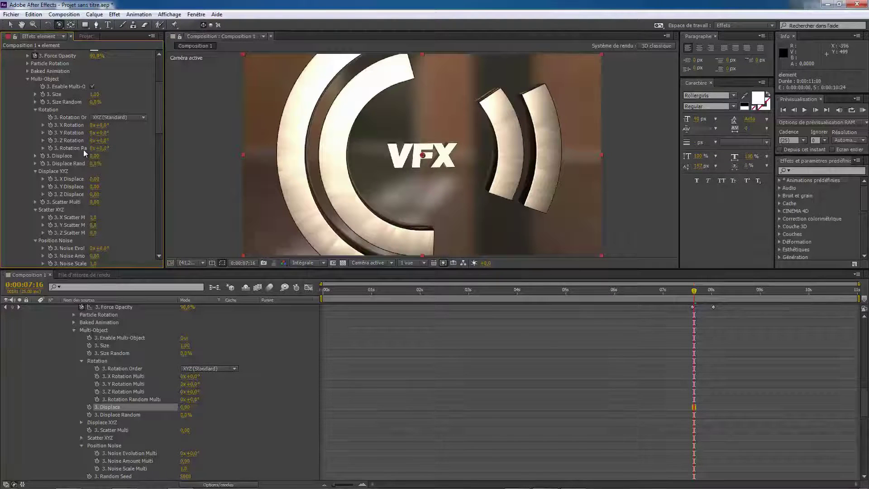
pyautogui.click(43, 156)
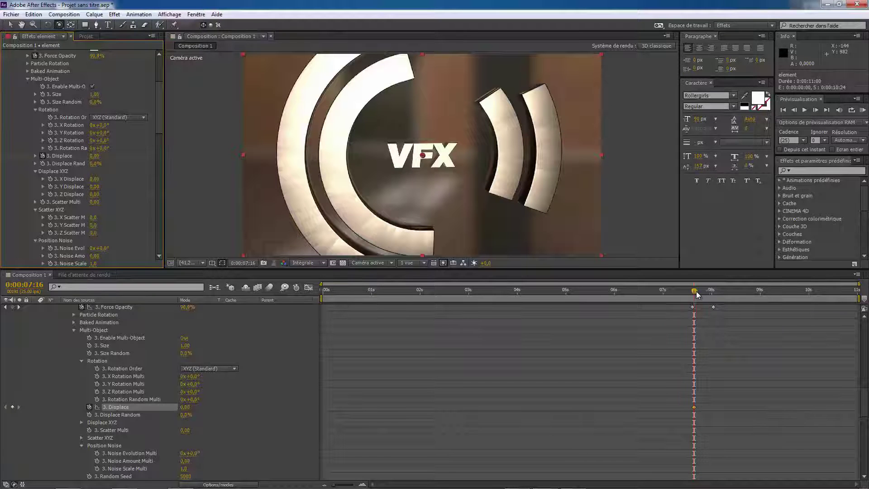
# Step: Raise Group 3's Displace at 0:00:07:24 to scatter the VFX letters apart, and check the transition back to 0:00:07:15
pyautogui.moveTo(695, 294); pyautogui.dragTo(711, 296)
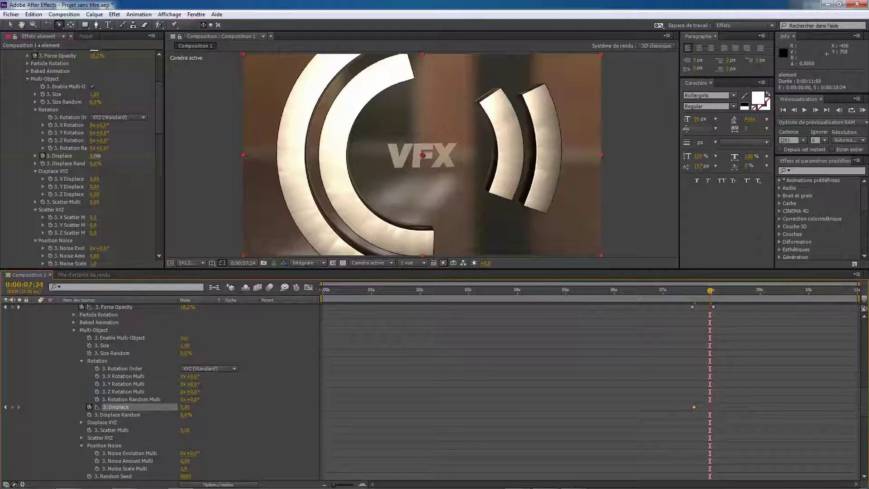
pyautogui.moveTo(105, 155); pyautogui.dragTo(123, 159)
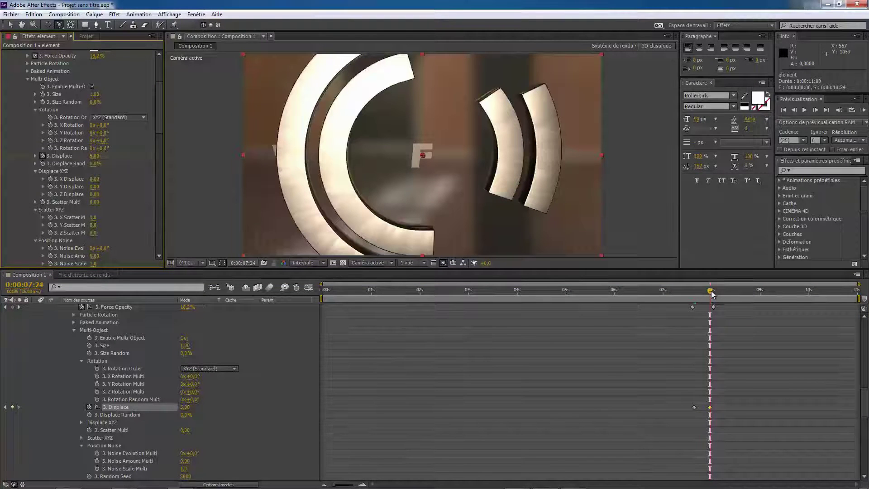
pyautogui.moveTo(712, 293)
pyautogui.mouseDown()
pyautogui.moveTo(660, 307)
pyautogui.moveTo(718, 298)
pyautogui.moveTo(712, 305)
pyautogui.mouseUp()
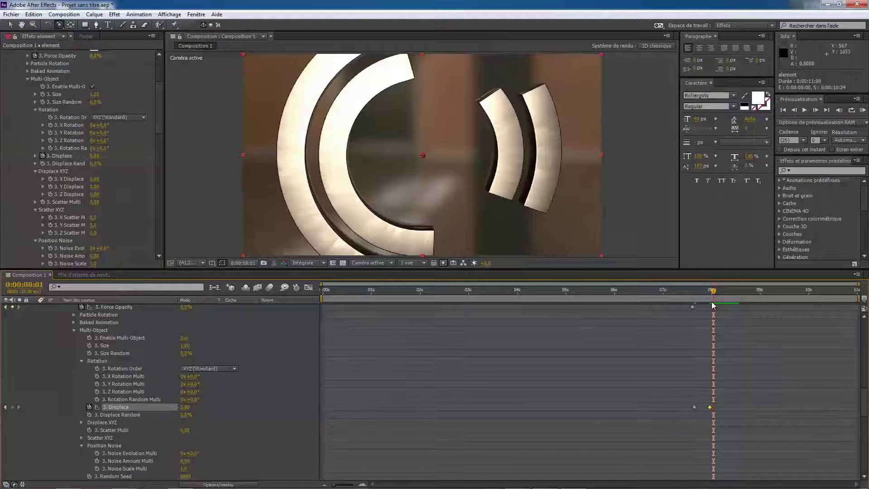
pyautogui.moveTo(713, 306); pyautogui.dragTo(694, 304)
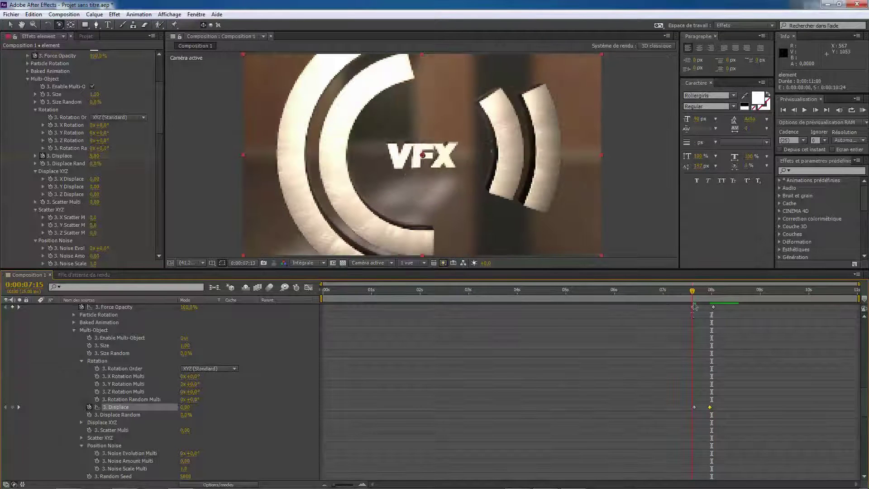
pyautogui.click(692, 306)
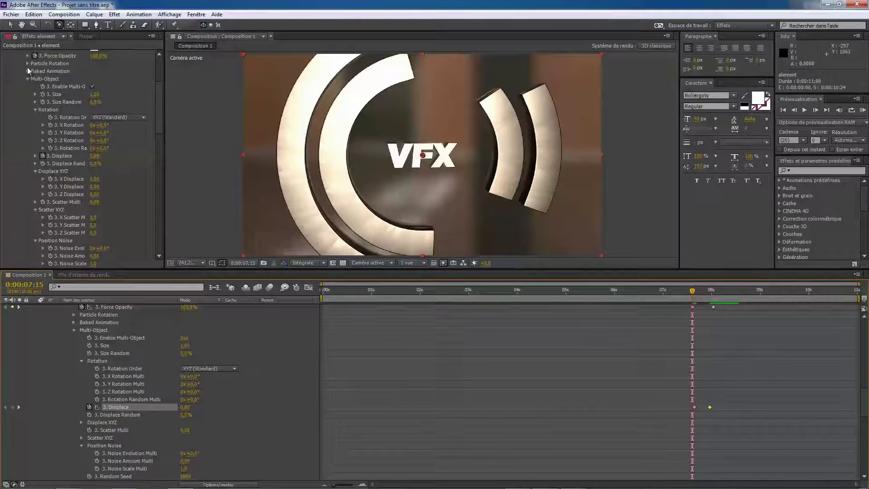
# Step: Open Group 4's Particle Replicator settings in place of Group 3's and go to 0:00:07:24
pyautogui.moveTo(155, 88); pyautogui.dragTo(157, 69)
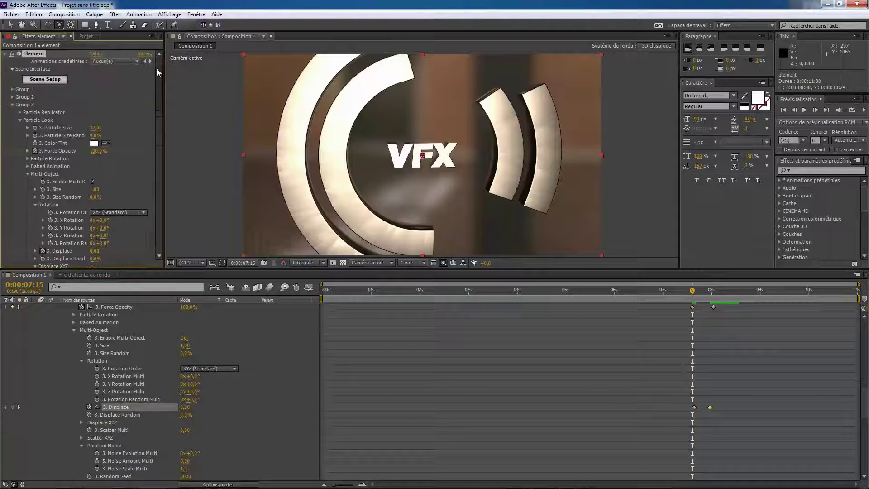
pyautogui.click(12, 105)
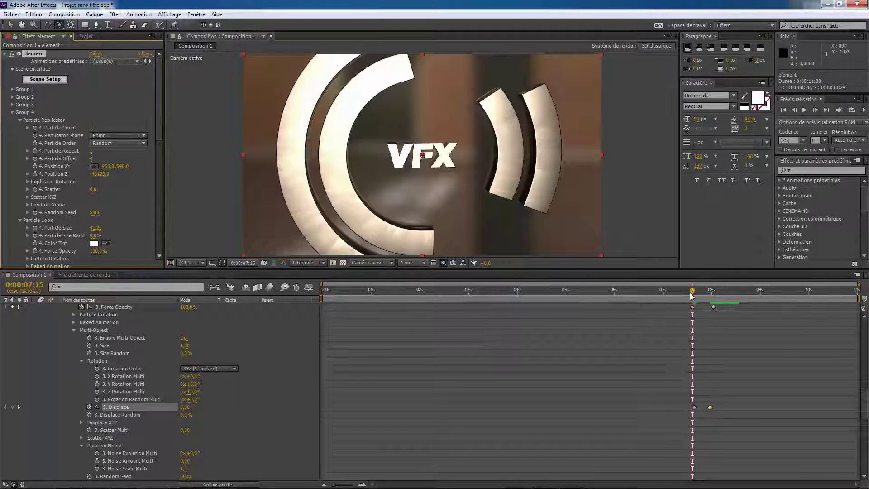
pyautogui.moveTo(691, 296); pyautogui.dragTo(710, 297)
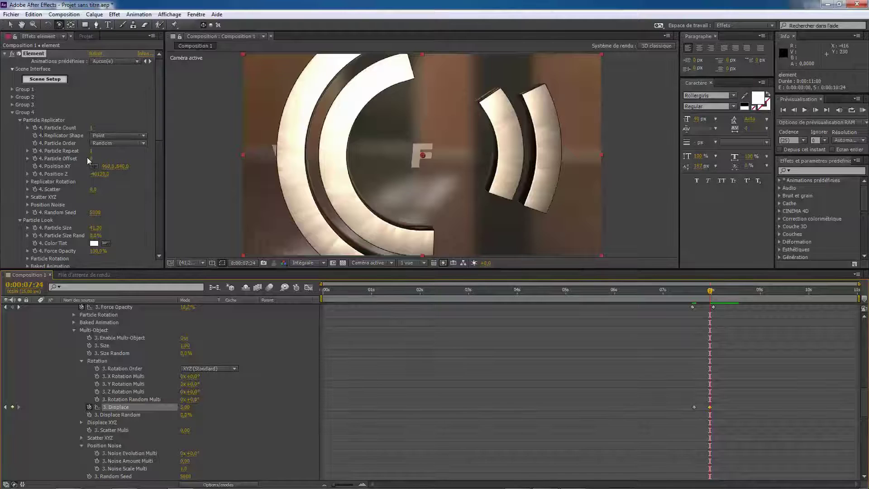
# Step: Try several Position Z values for Group 4 at 0:00:07:24, start keyframing the property and set it to 0
pyautogui.moveTo(98, 179); pyautogui.dragTo(58, 183)
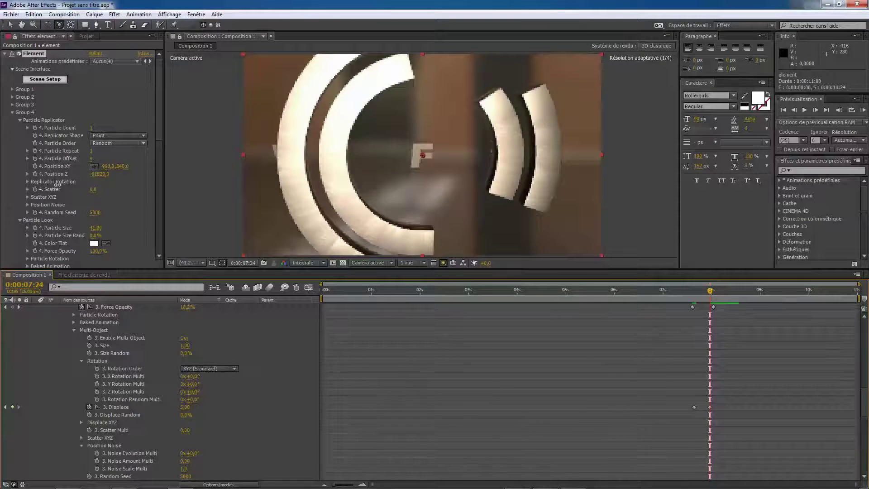
pyautogui.moveTo(170, 183); pyautogui.dragTo(201, 181)
pyautogui.moveTo(259, 178); pyautogui.dragTo(285, 180)
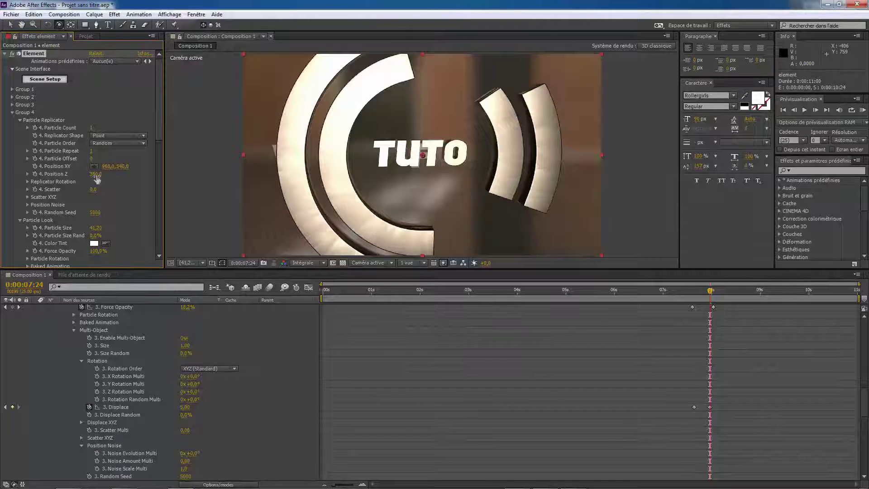
pyautogui.moveTo(96, 179); pyautogui.dragTo(32, 181)
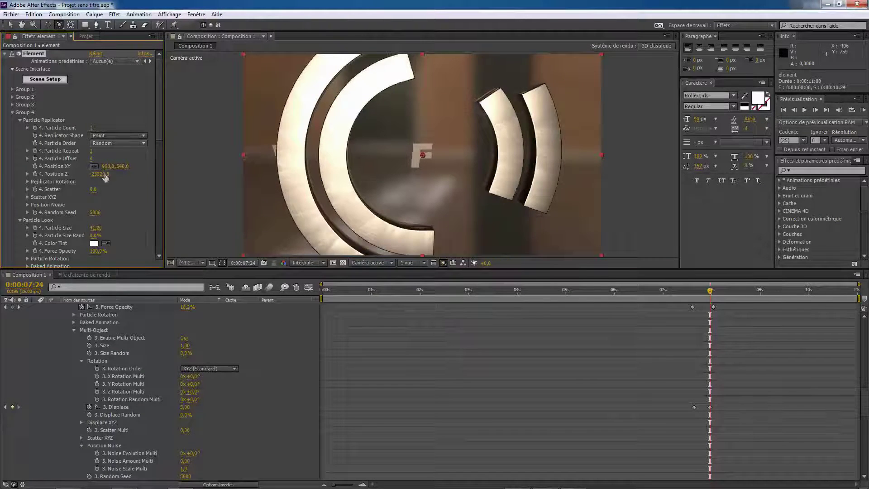
pyautogui.moveTo(107, 178); pyautogui.dragTo(36, 177)
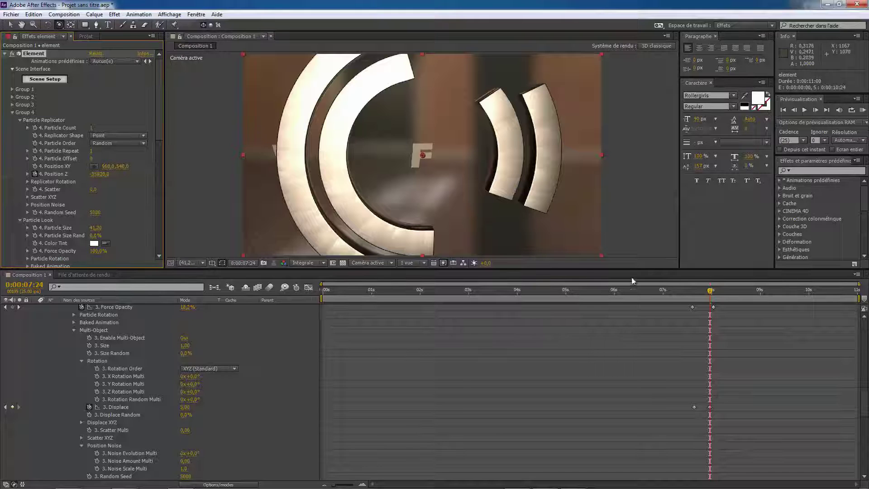
pyautogui.moveTo(711, 297); pyautogui.dragTo(710, 320)
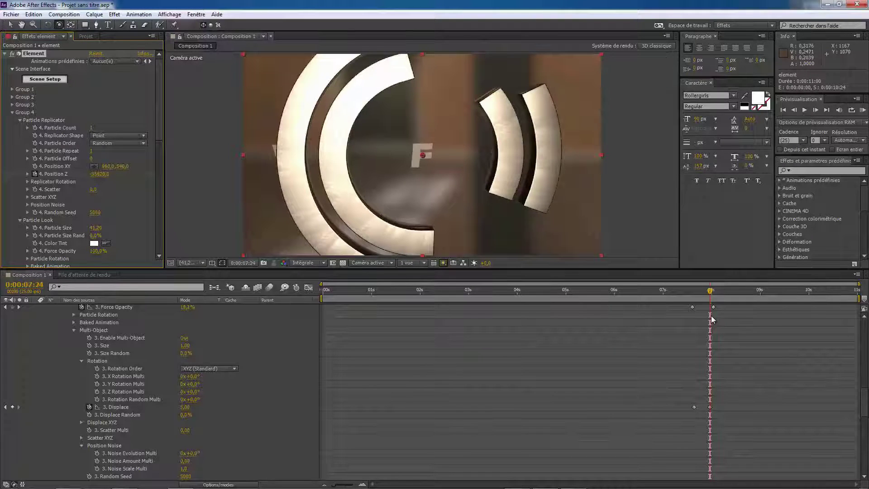
pyautogui.click(104, 174)
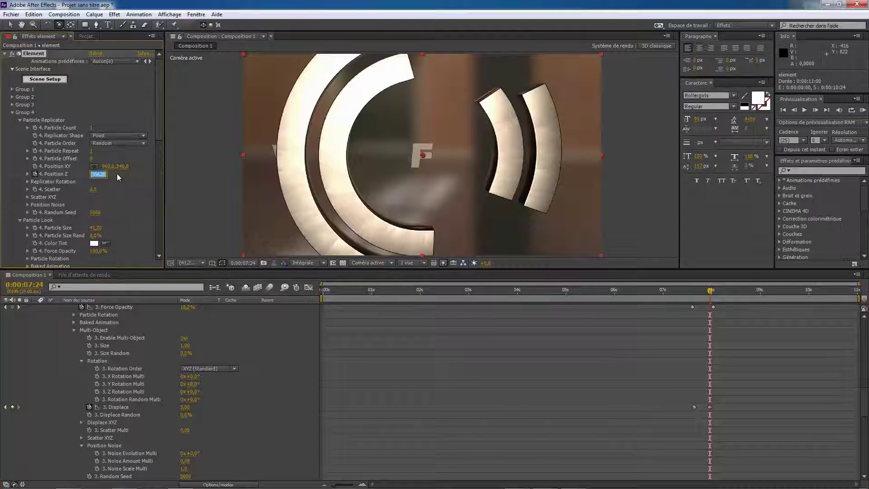
pyautogui.write('0')
pyautogui.press('Return')
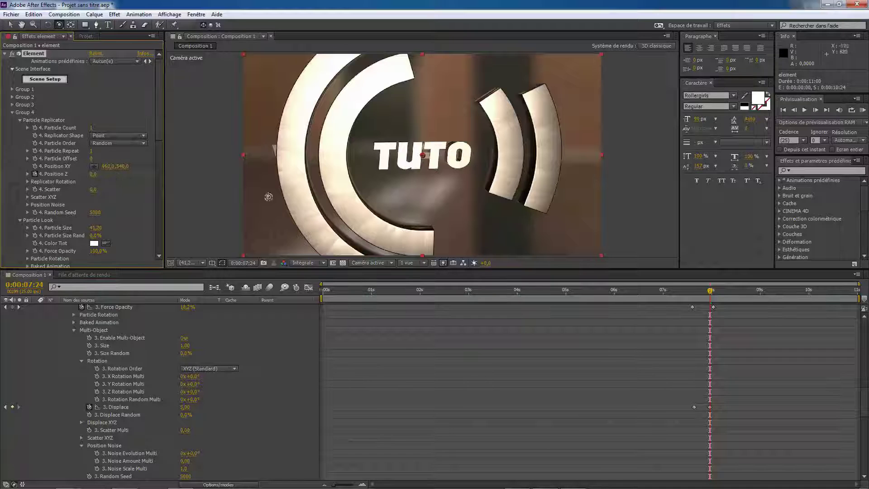
# Step: Restart Group 4's Position Z keyframing at 0:00:07:16 with a value of about -22900
pyautogui.moveTo(710, 294); pyautogui.dragTo(693, 323)
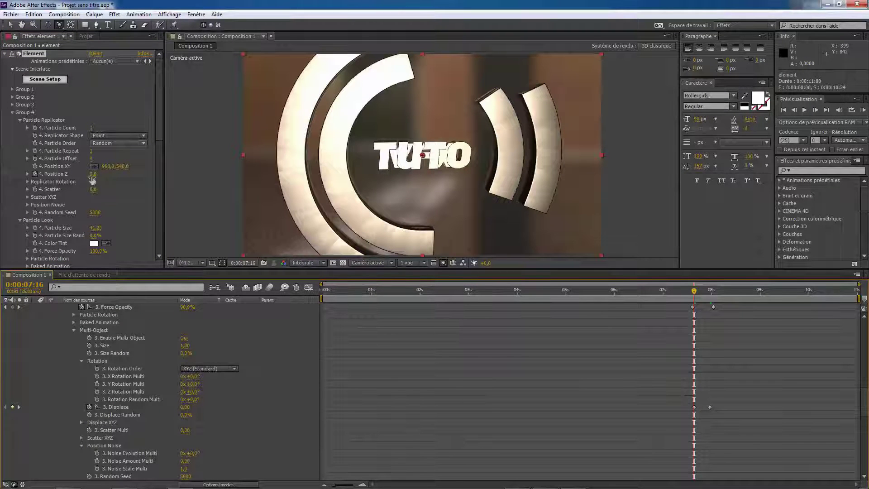
pyautogui.click(36, 175)
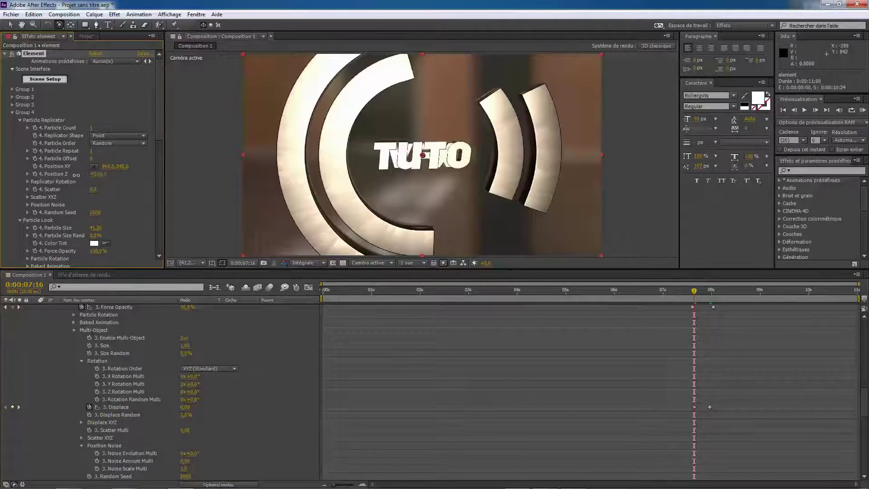
pyautogui.moveTo(92, 179); pyautogui.dragTo(1, 193)
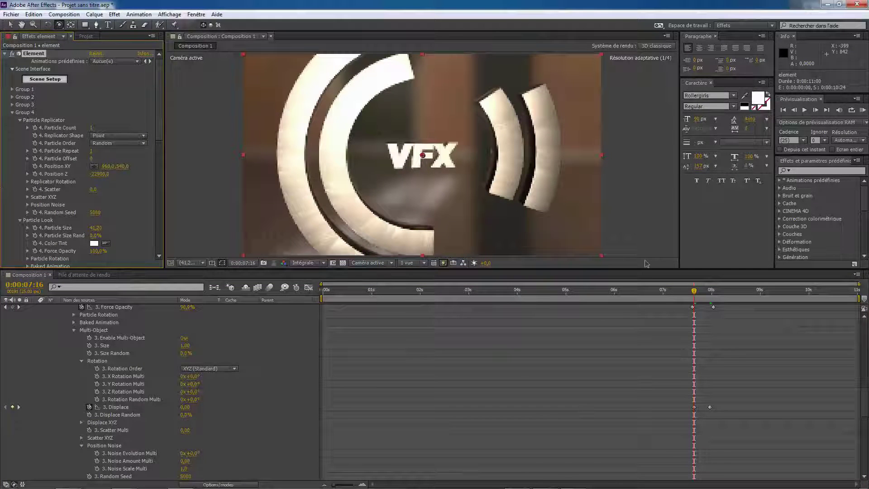
pyautogui.moveTo(696, 292)
pyautogui.mouseDown()
pyautogui.moveTo(358, 309)
pyautogui.moveTo(696, 308)
pyautogui.mouseUp()
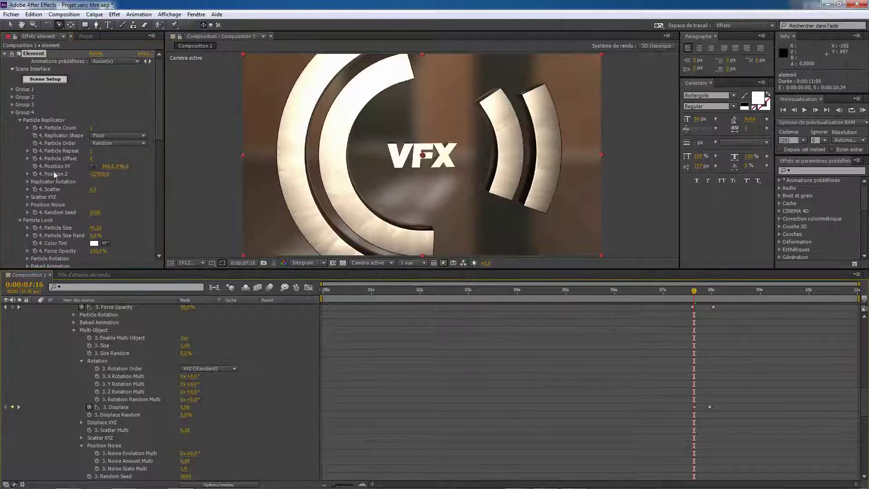
pyautogui.click(35, 173)
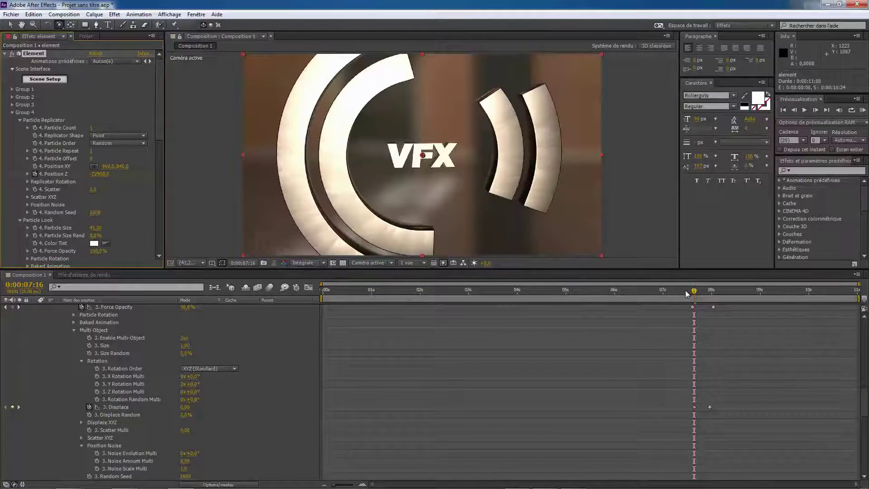
# Step: Set Group 4's Position Z to 0 at 0:00:07:24 and check the TUTO text's arrival from 0:00:07:16
pyautogui.moveTo(694, 291)
pyautogui.mouseDown()
pyautogui.moveTo(719, 296)
pyautogui.moveTo(710, 294)
pyautogui.mouseUp()
pyautogui.click(101, 185)
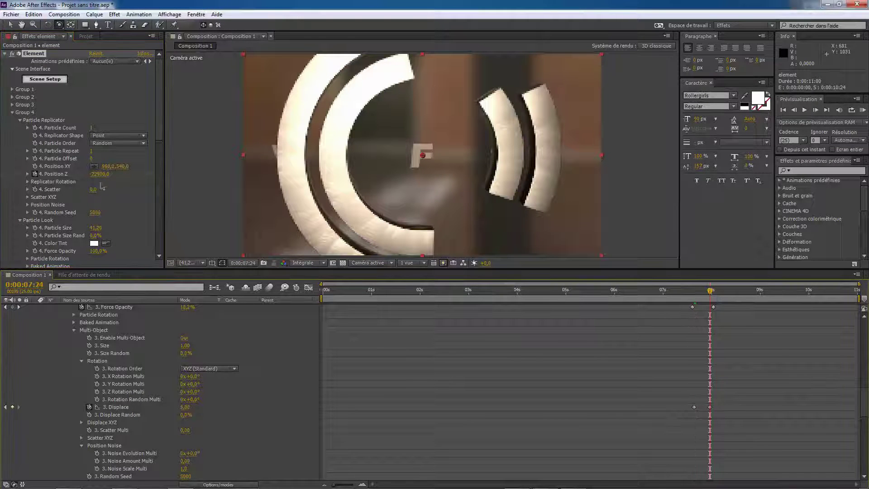
pyautogui.moveTo(98, 175); pyautogui.dragTo(213, 178)
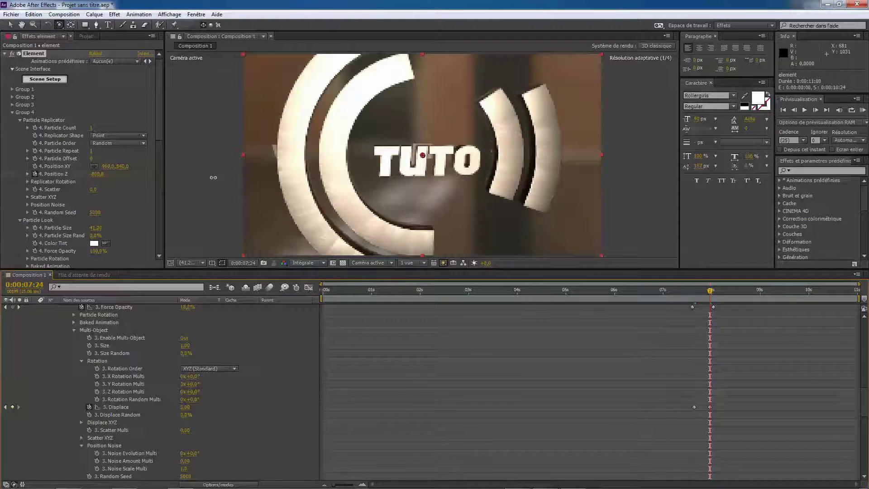
pyautogui.click(99, 174)
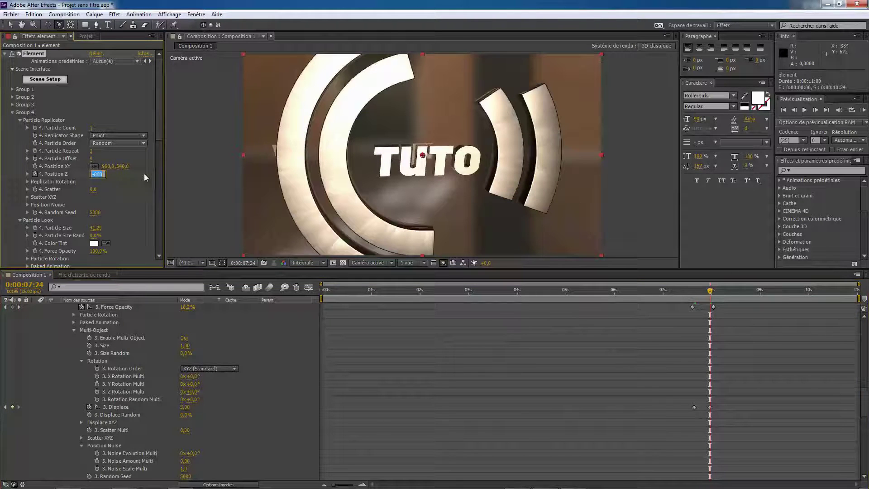
pyautogui.write('0')
pyautogui.press('Return')
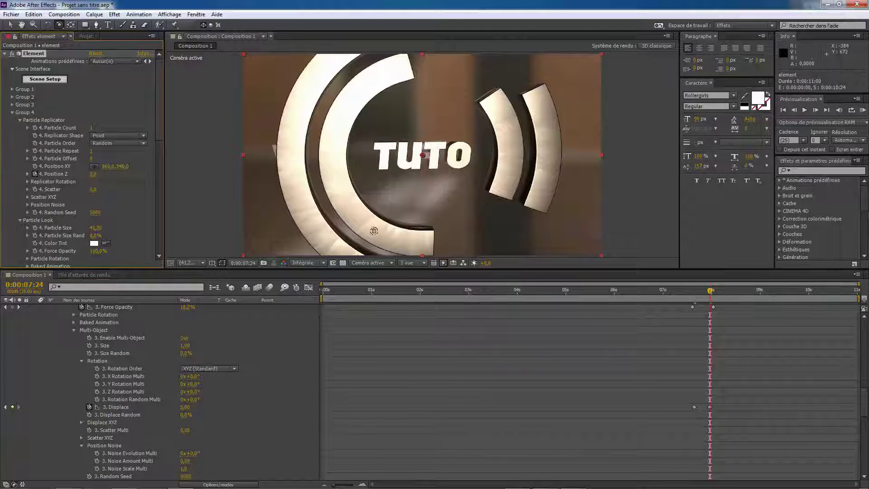
pyautogui.moveTo(711, 294); pyautogui.dragTo(694, 349)
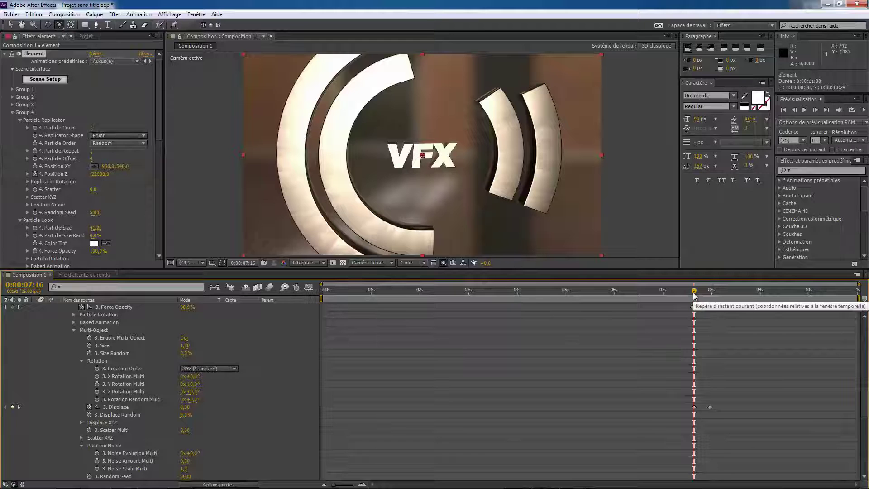
pyautogui.moveTo(694, 296); pyautogui.dragTo(695, 295)
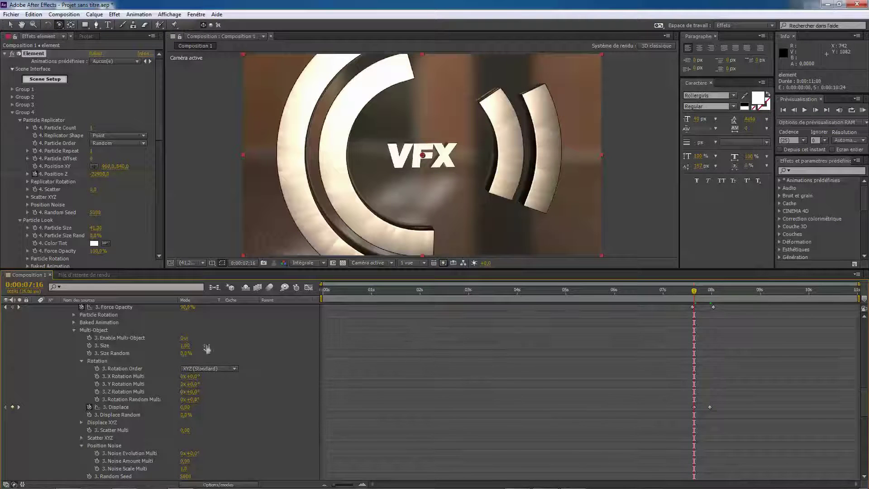
# Step: Pull Caméra 1 back at 0:00:08:00 to a Position of about -488.5, -1063.6, -13627 and check the following frames
pyautogui.scroll(20, 111, 341)
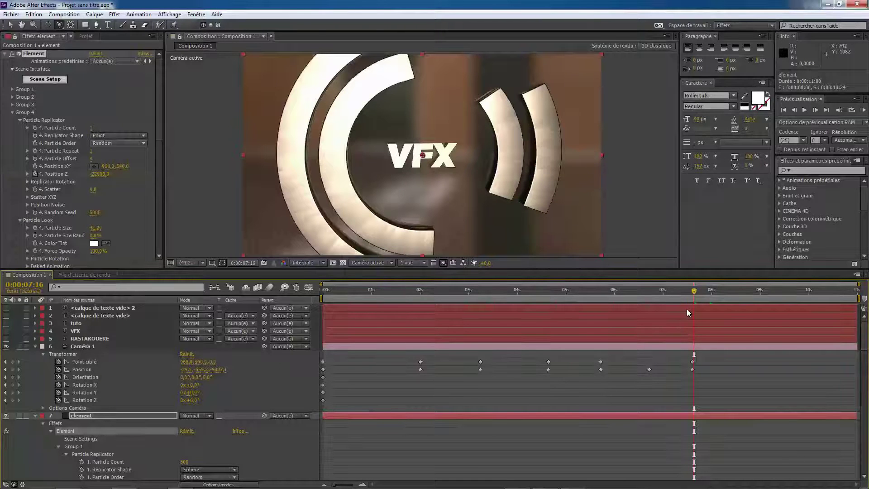
pyautogui.press('pageup')
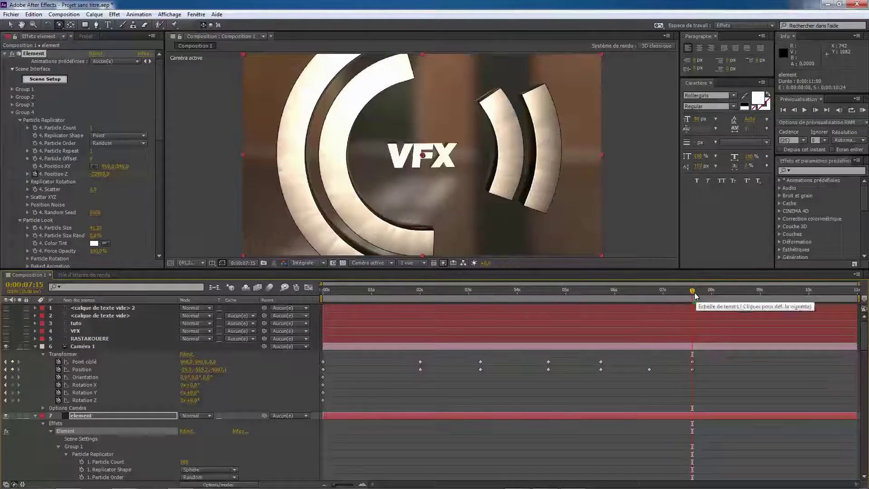
pyautogui.moveTo(693, 292); pyautogui.dragTo(713, 295)
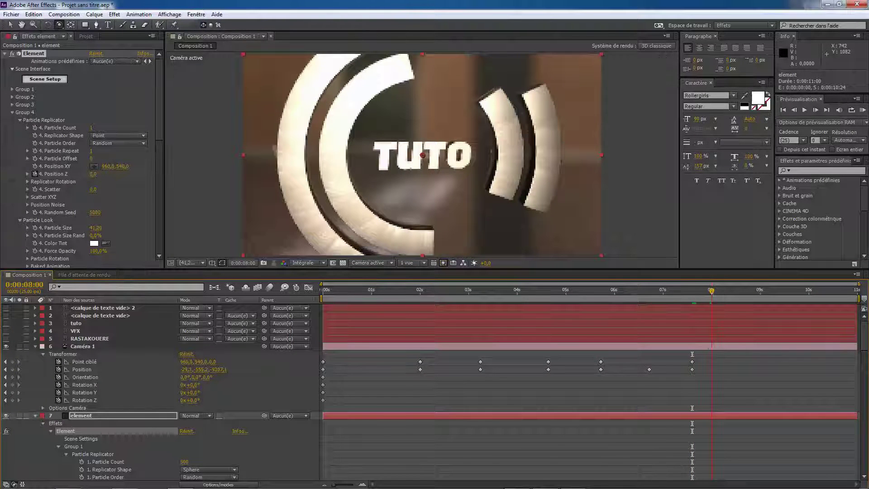
pyautogui.moveTo(59, 24); pyautogui.dragTo(91, 54)
pyautogui.moveTo(391, 120); pyautogui.dragTo(412, 251)
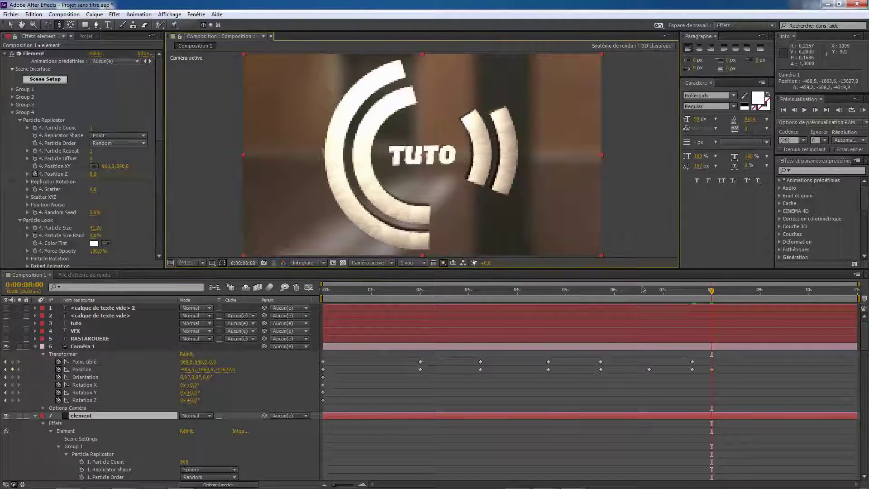
pyautogui.moveTo(711, 296)
pyautogui.mouseDown()
pyautogui.moveTo(626, 298)
pyautogui.moveTo(715, 305)
pyautogui.mouseUp()
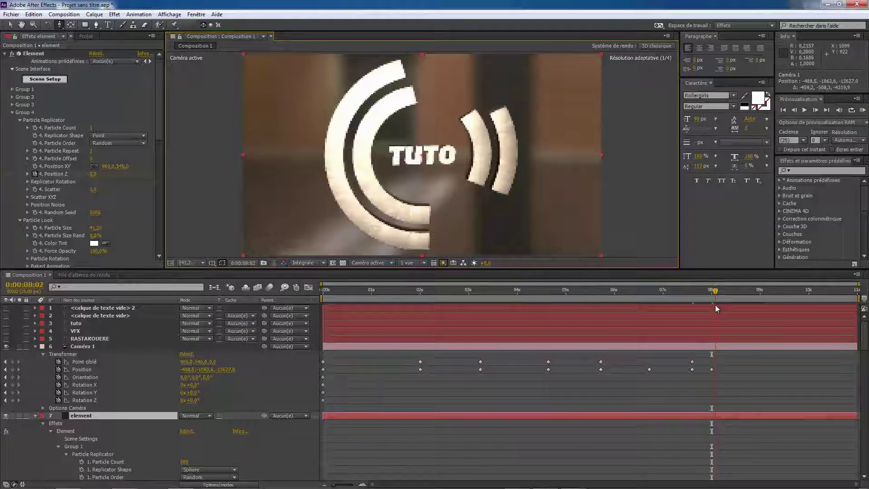
# Step: Move the current time to 0:00:09:09 and collapse the properties of Group 4, Caméra 1 and the element layer
pyautogui.moveTo(721, 306); pyautogui.dragTo(712, 306)
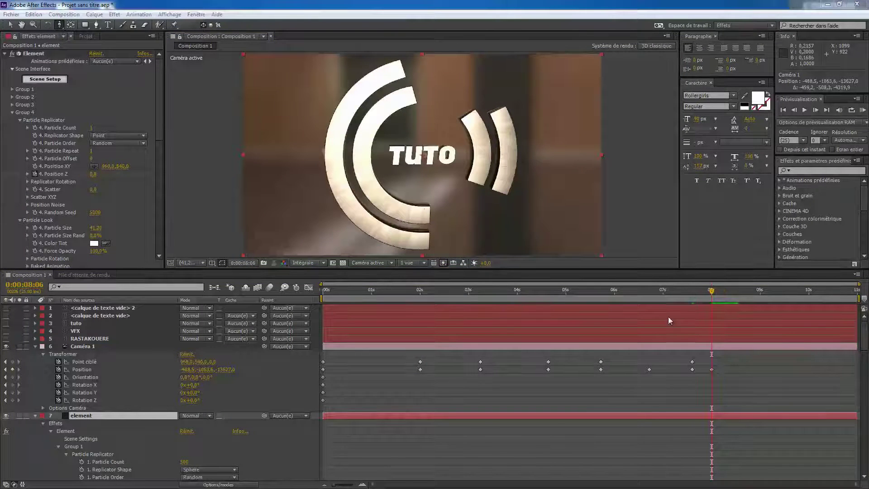
pyautogui.click(712, 299)
pyautogui.moveTo(710, 293); pyautogui.dragTo(777, 307)
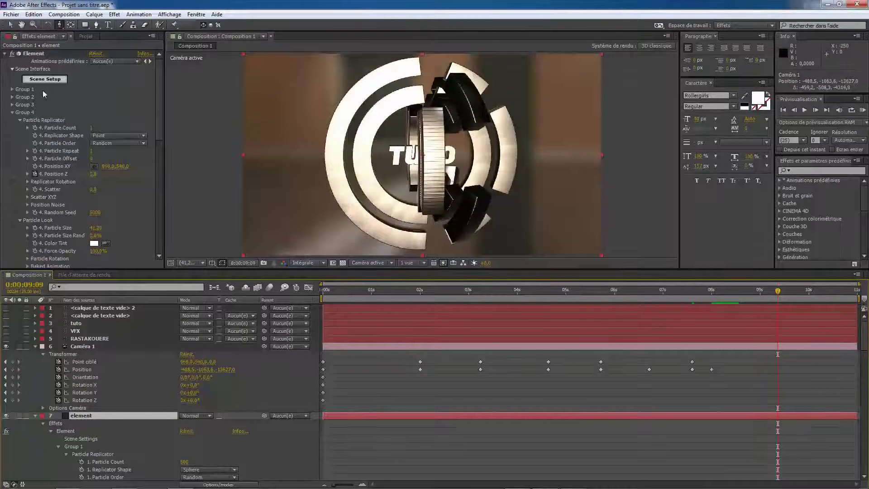
pyautogui.click(13, 113)
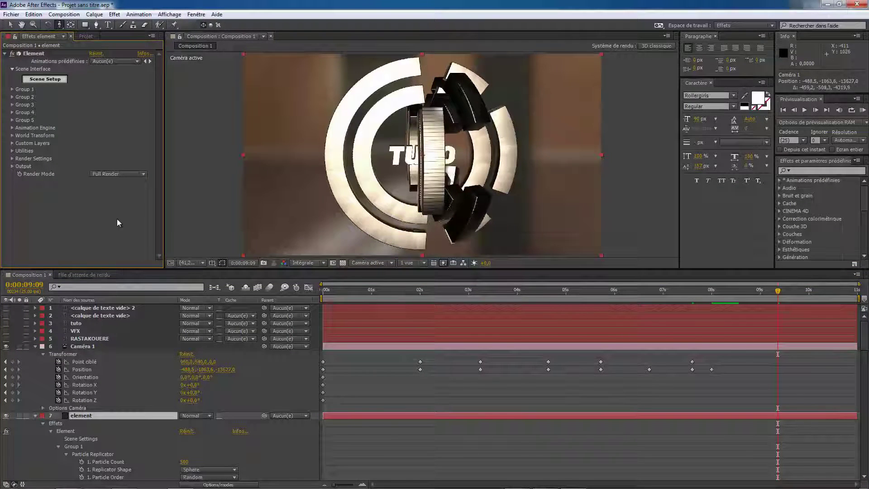
pyautogui.click(34, 346)
pyautogui.click(35, 354)
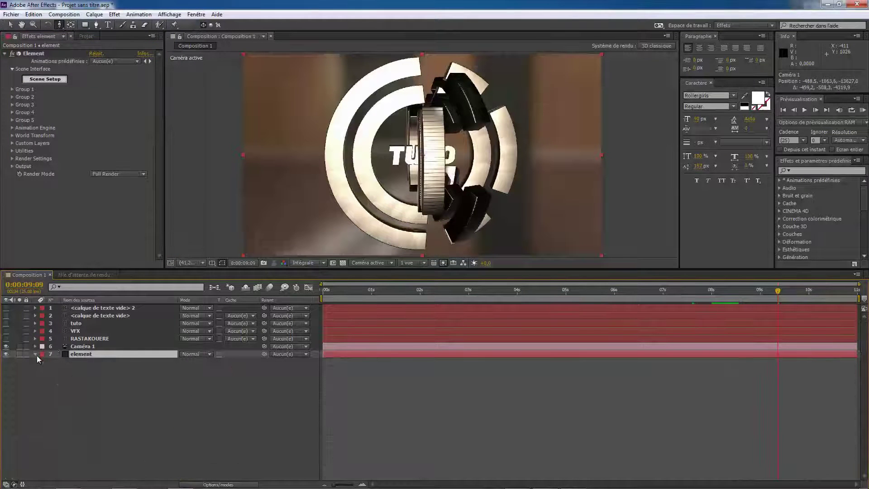
# Step: Create a new text layer in the composition reading "metal 3D"
pyautogui.rightClick(76, 388)
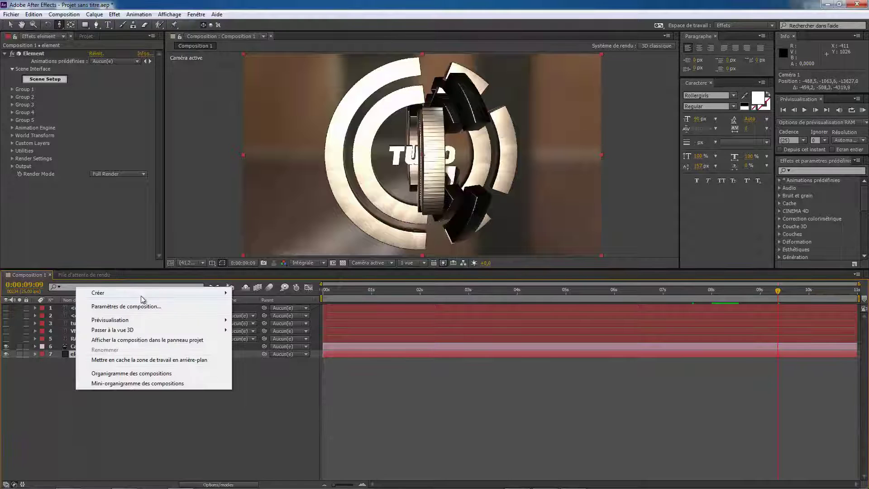
pyautogui.moveTo(140, 295)
pyautogui.click(298, 304)
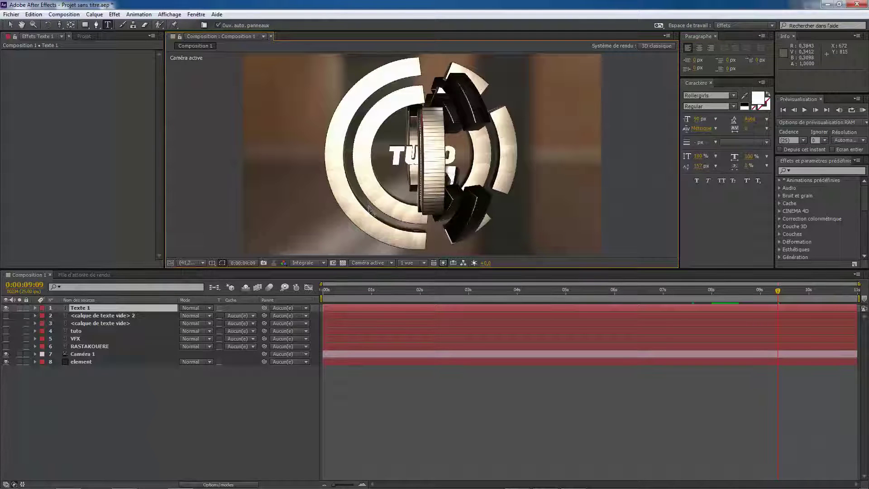
pyautogui.write('mTetal')
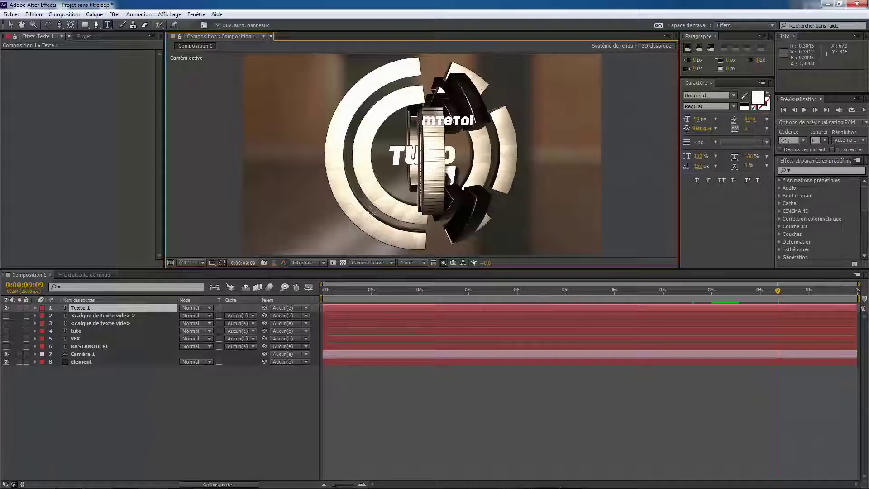
pyautogui.press('BackSpace')
pyautogui.press('BackSpace')
pyautogui.press('BackSpace')
pyautogui.press('BackSpace')
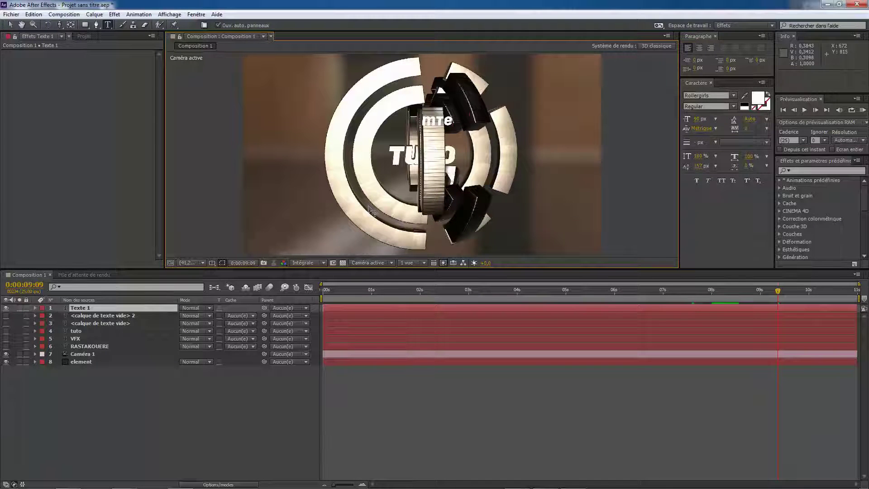
pyautogui.press('BackSpace')
pyautogui.write('metal 3D')
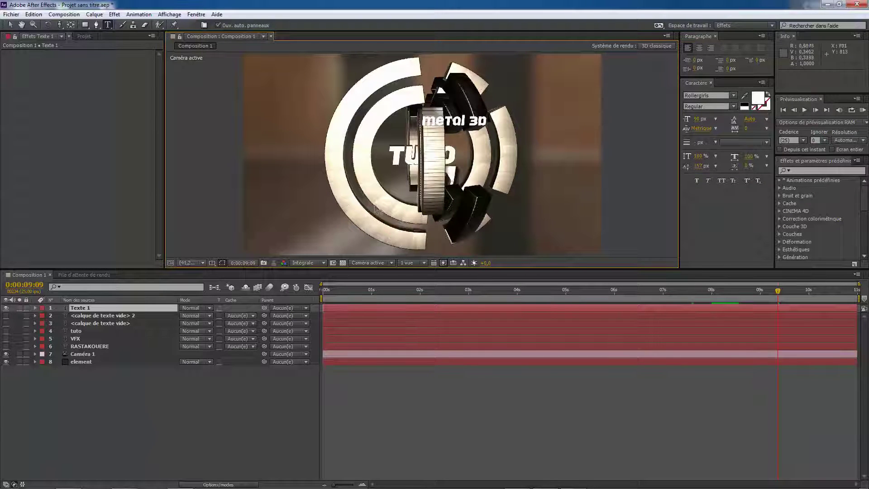
pyautogui.click(70, 454)
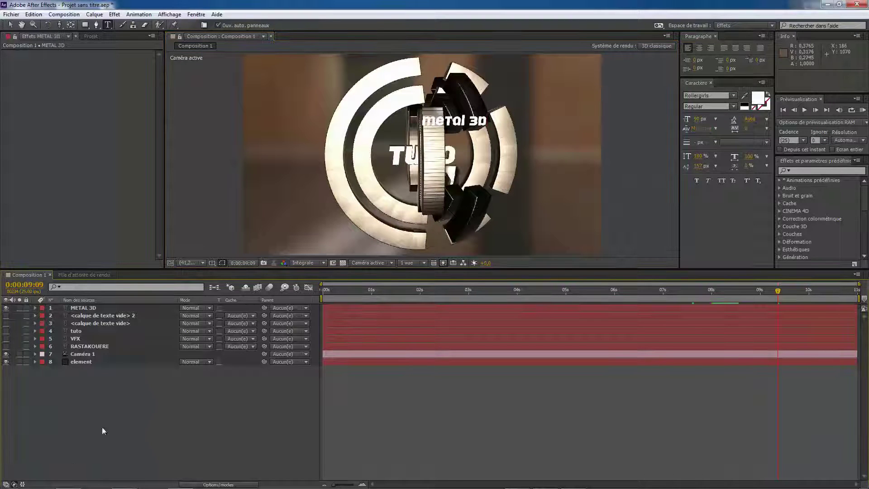
# Step: Add a new extrusion model in the element layer's Scene Setup and assign it to group 5 only
pyautogui.click(86, 361)
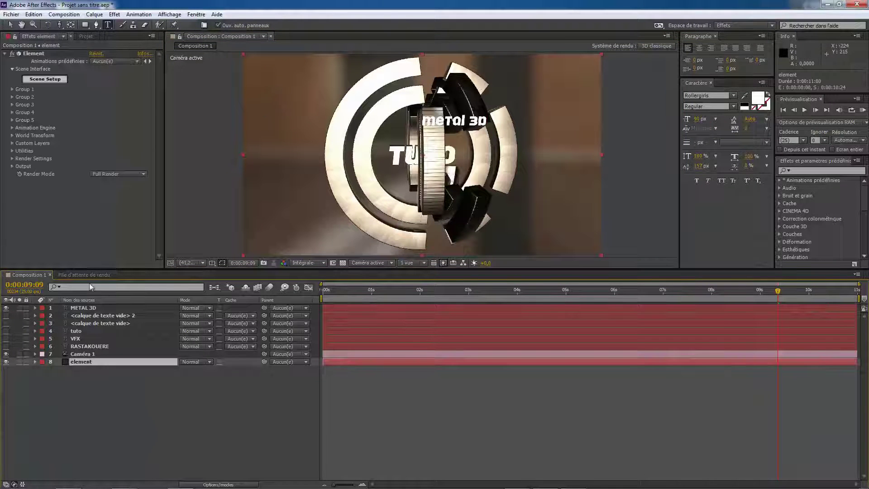
pyautogui.click(45, 79)
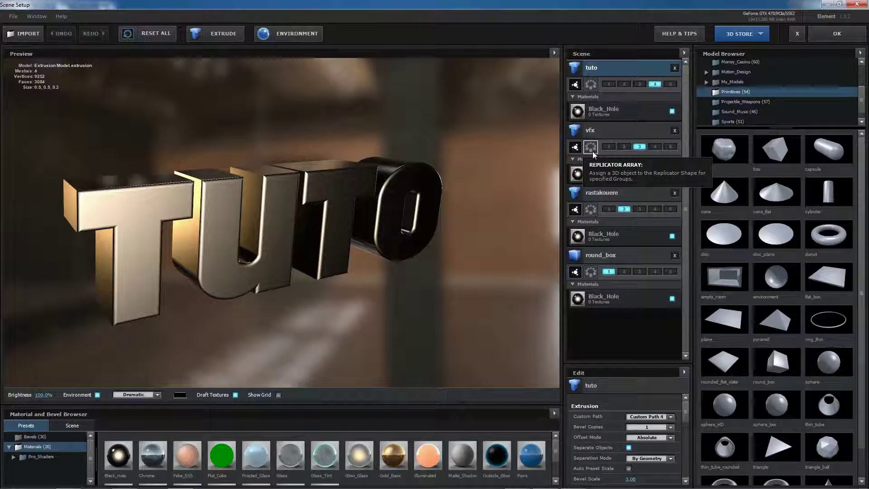
pyautogui.click(216, 33)
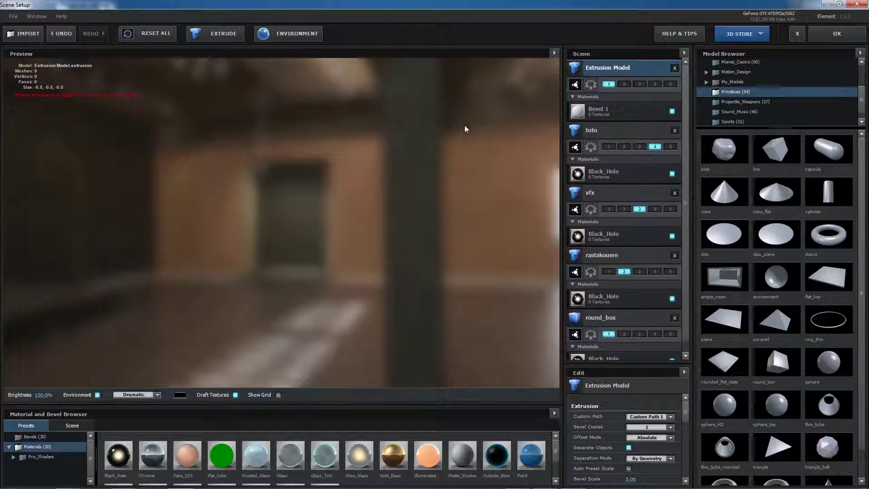
pyautogui.click(668, 85)
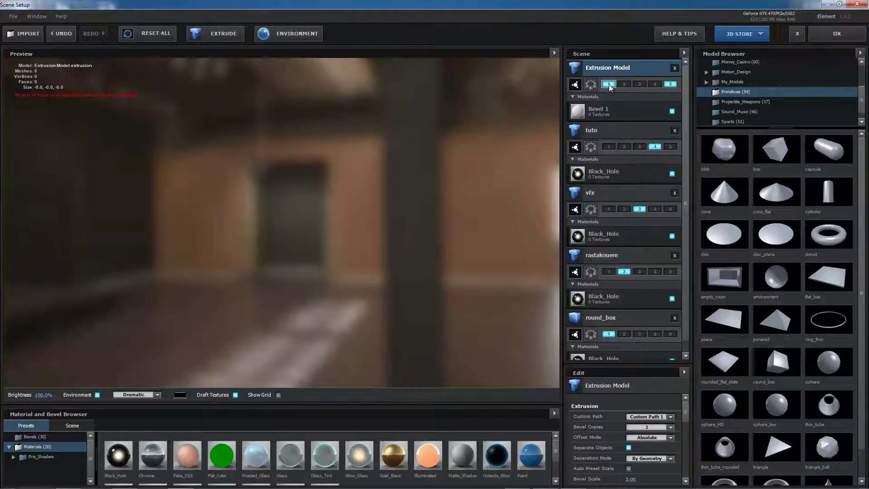
pyautogui.click(609, 85)
# Step: Try Custom Path 5, 4 and 6 for the new extrusion model and accept the scene setup
pyautogui.click(669, 417)
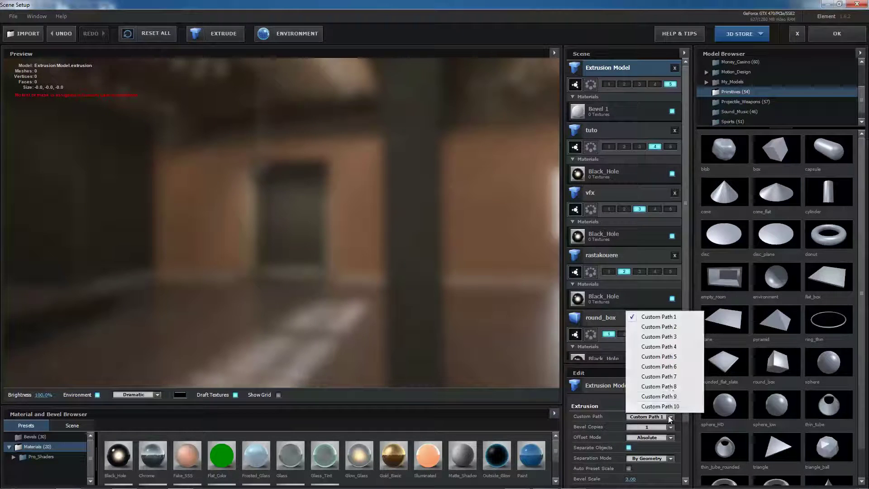
pyautogui.click(673, 357)
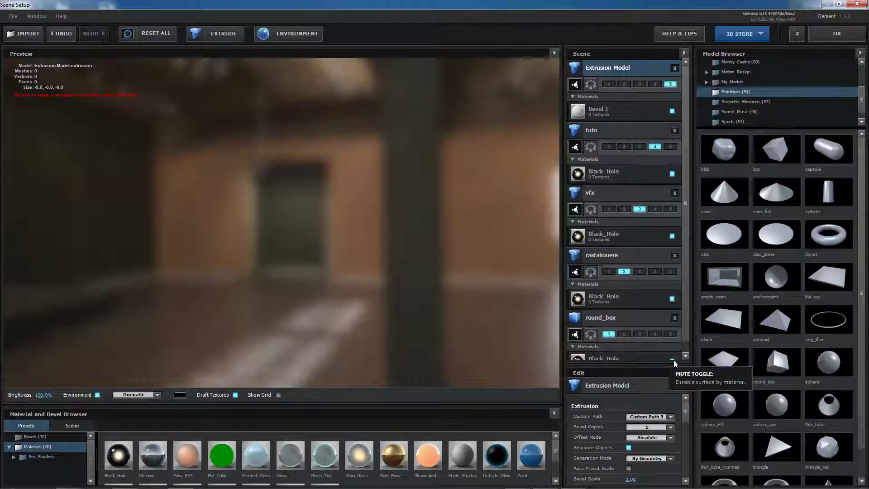
pyautogui.click(672, 416)
pyautogui.click(670, 347)
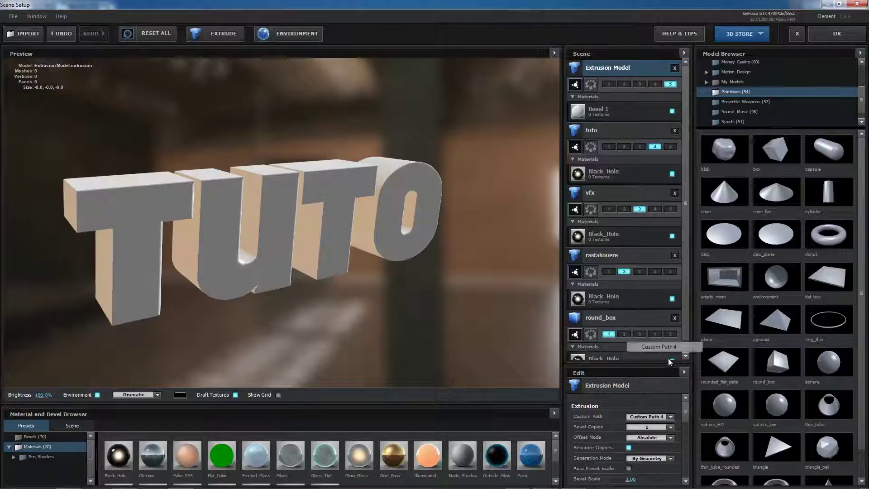
pyautogui.click(671, 417)
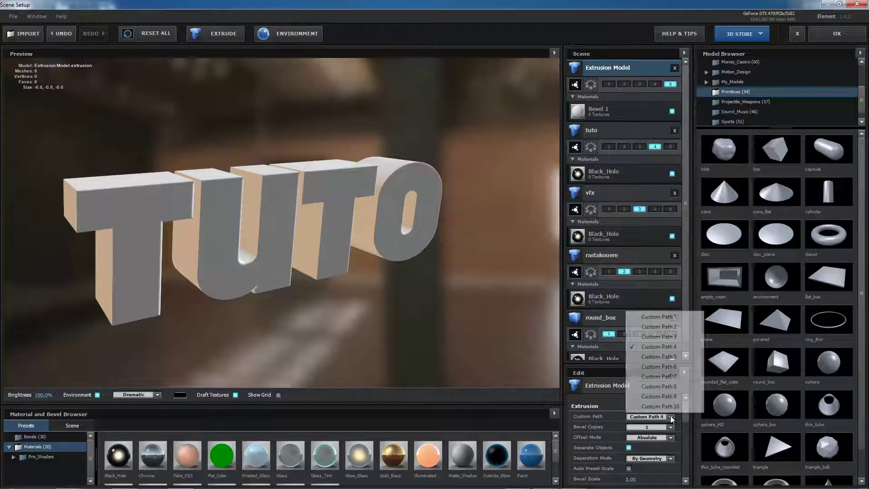
pyautogui.click(669, 366)
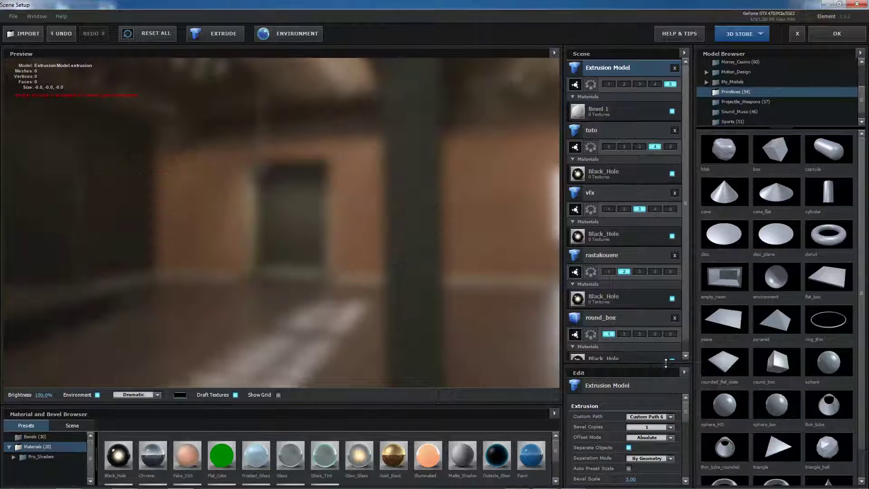
pyautogui.click(672, 416)
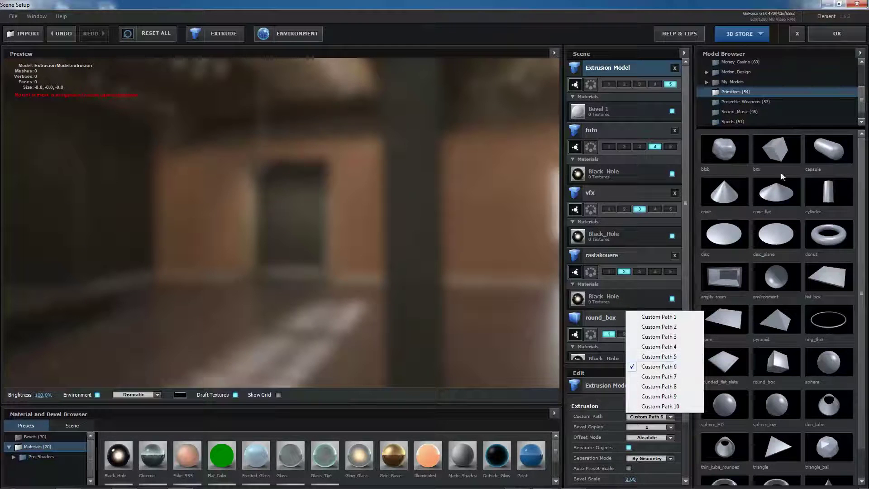
pyautogui.click(836, 36)
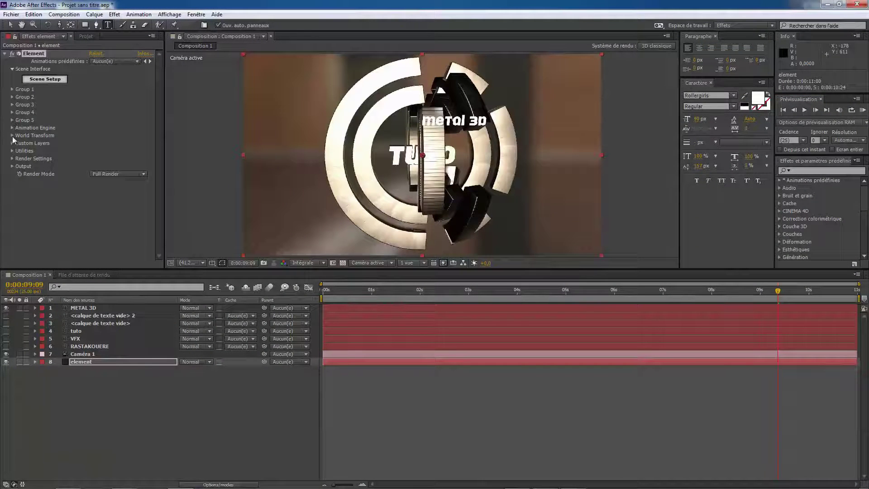
# Step: Assign the METAL 3D text layer to Path Layer 5 in Element's custom text and masks
pyautogui.click(12, 143)
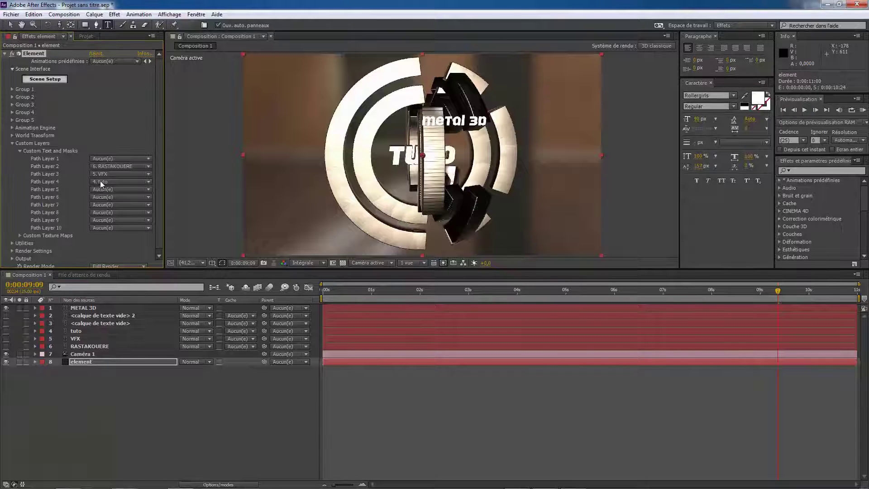
pyautogui.click(147, 191)
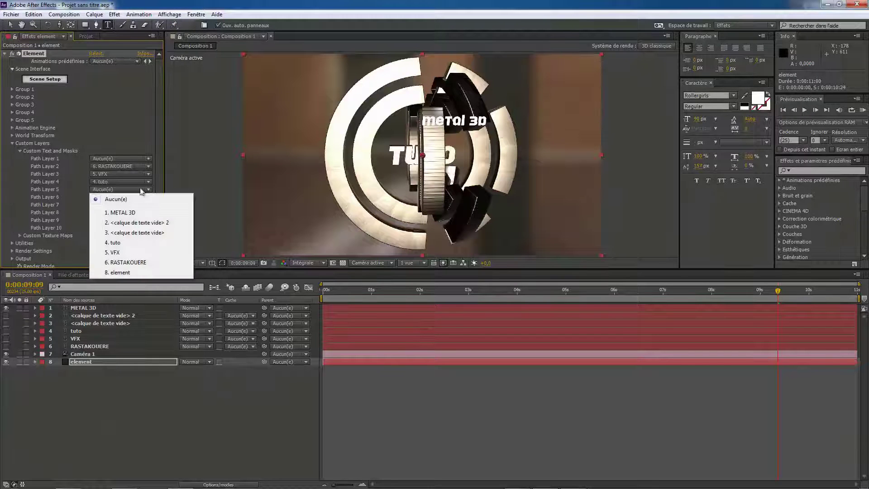
pyautogui.click(124, 215)
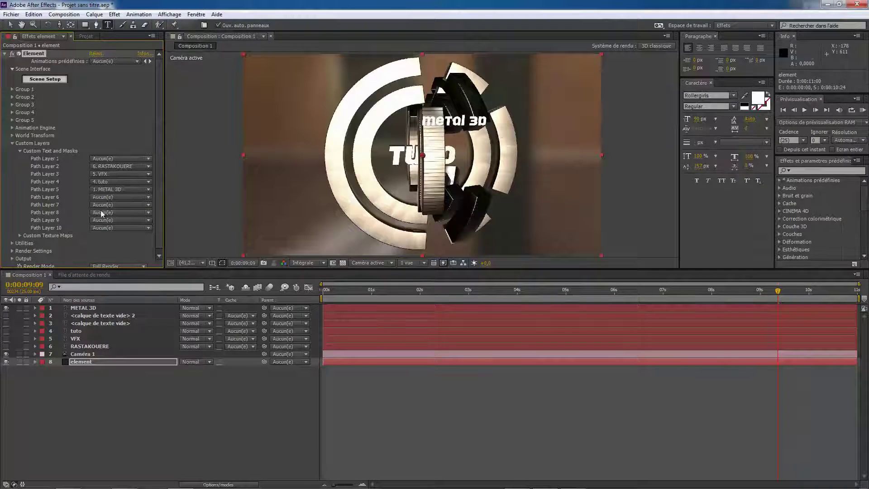
# Step: In Element's Scene Setup, assign Custom Path 5 to the Extrusion Model and apply the Black_Hole material to it
pyautogui.click(36, 80)
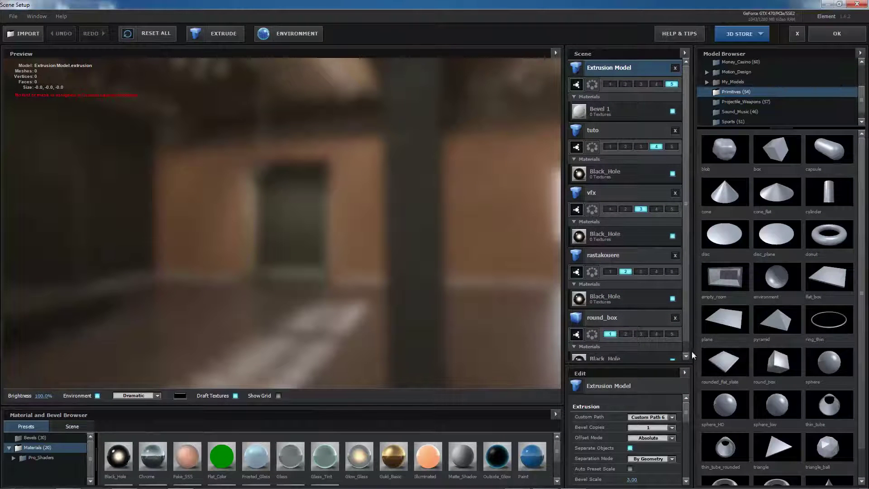
pyautogui.click(652, 417)
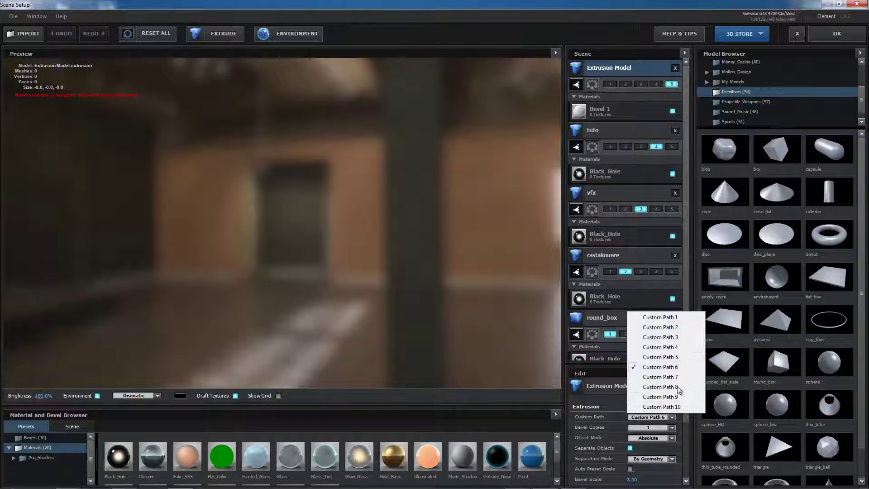
pyautogui.click(679, 357)
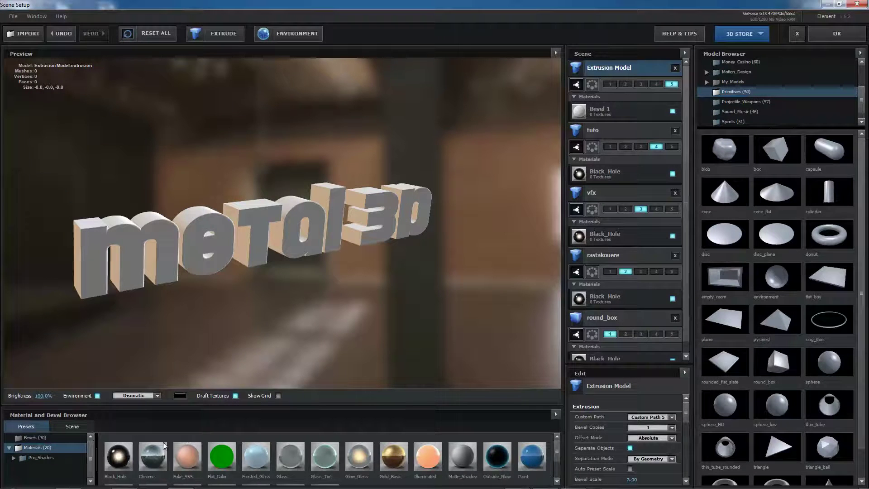
pyautogui.click(128, 455)
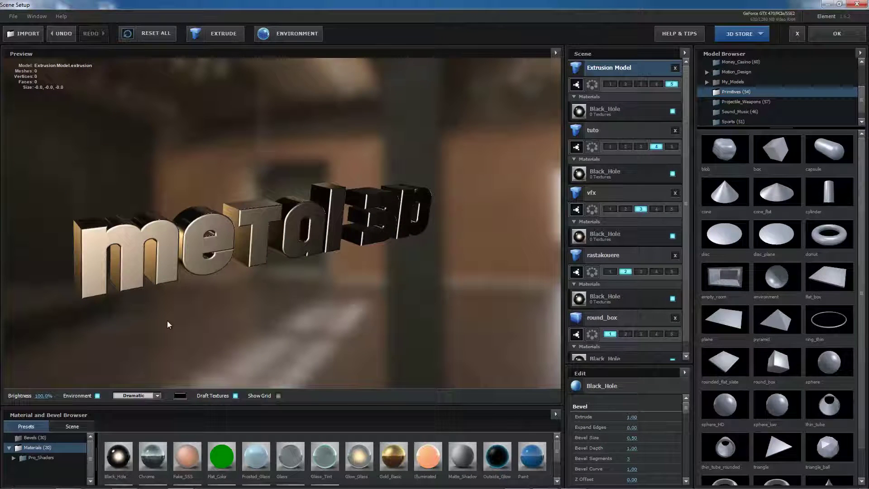
pyautogui.moveTo(168, 266)
pyautogui.mouseDown()
pyautogui.moveTo(206, 268)
pyautogui.moveTo(320, 242)
pyautogui.moveTo(292, 262)
pyautogui.moveTo(175, 256)
pyautogui.moveTo(159, 265)
pyautogui.mouseUp()
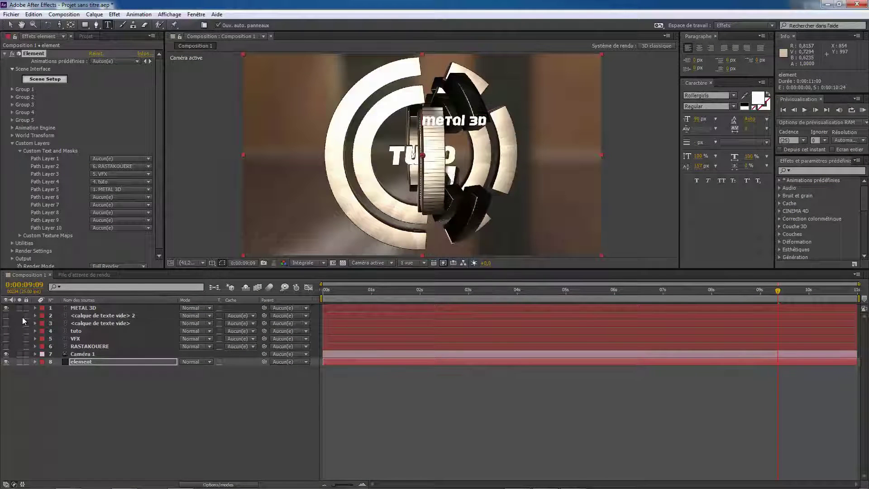
# Step: Hide the METAL 3D text layer and, at 0:00:08:04, enlarge Group 5's Particle Size to about 56.5
pyautogui.click(6, 308)
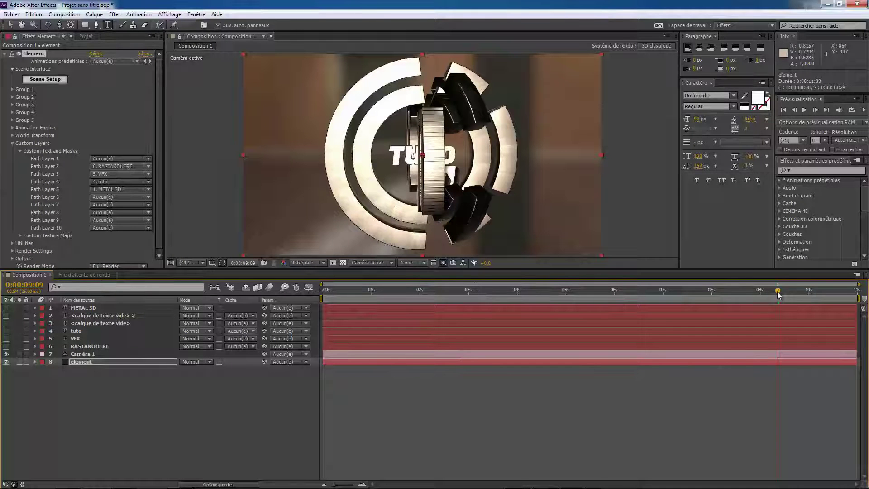
pyautogui.moveTo(778, 295); pyautogui.dragTo(719, 300)
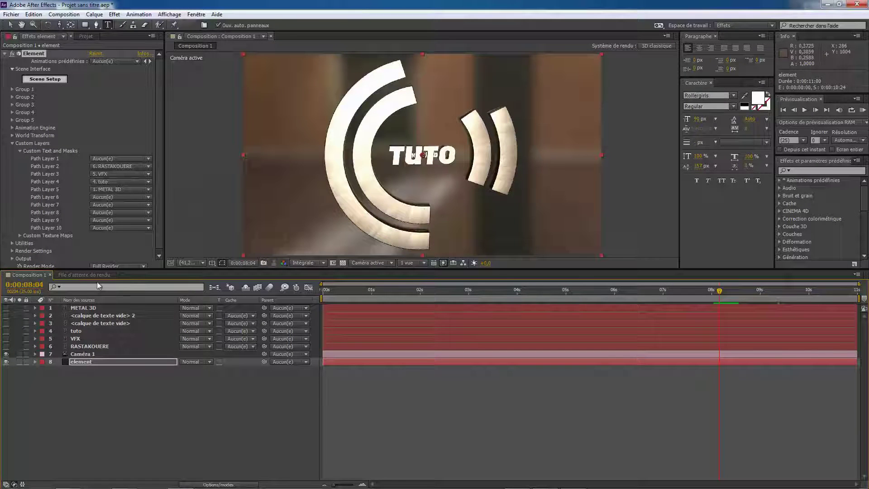
pyautogui.click(9, 119)
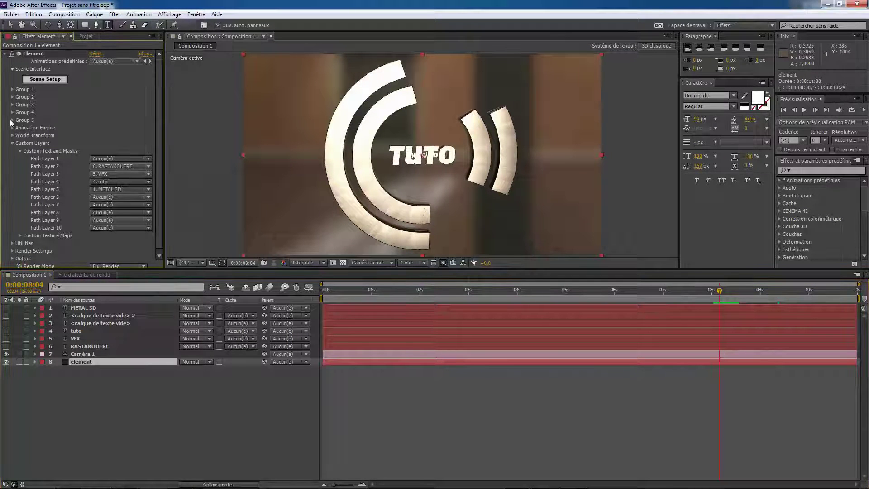
pyautogui.click(12, 120)
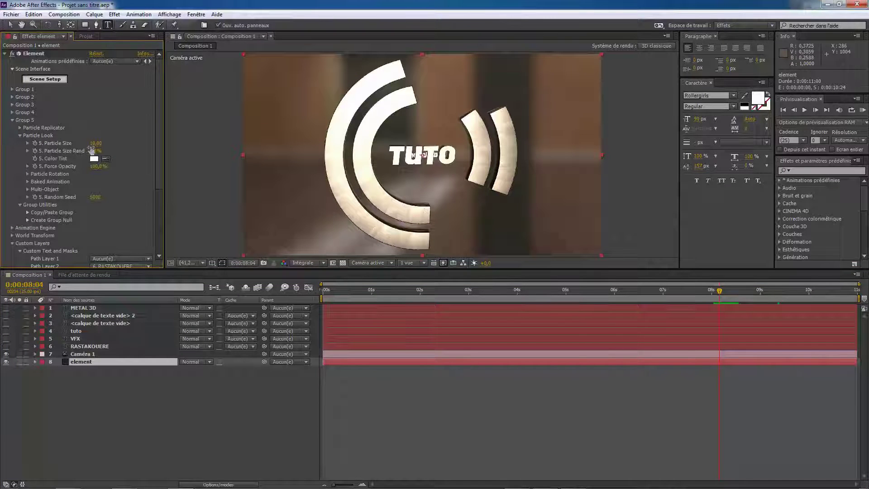
pyautogui.moveTo(96, 143); pyautogui.dragTo(319, 157)
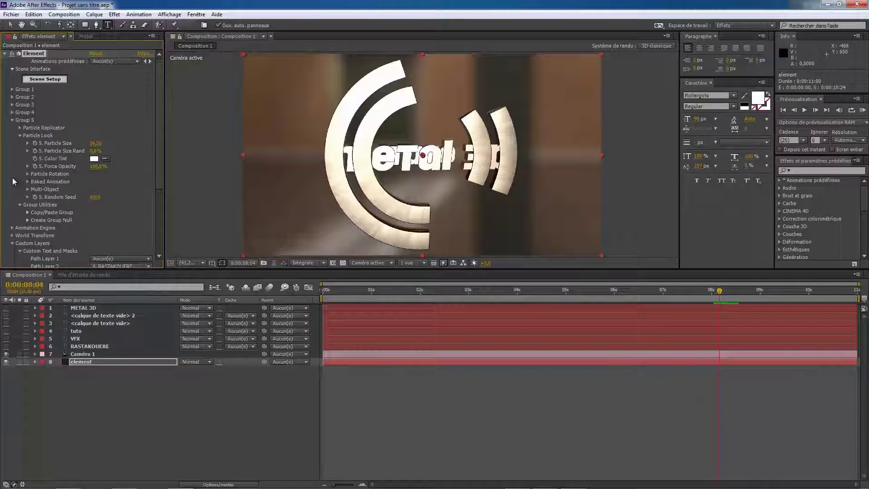
# Step: Move Group 5's text out of frame with a strongly negative Position Z, testing it at the composition's start and at 0:00:08:13
pyautogui.click(20, 129)
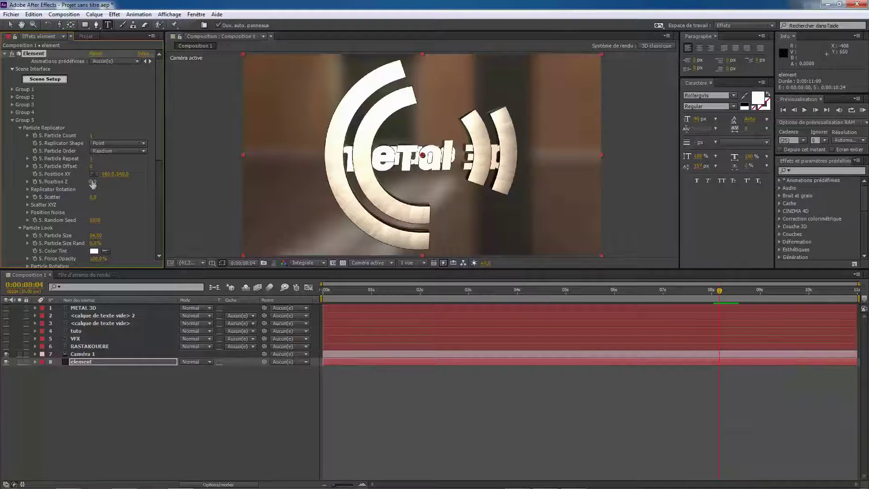
pyautogui.moveTo(92, 181); pyautogui.dragTo(24, 223)
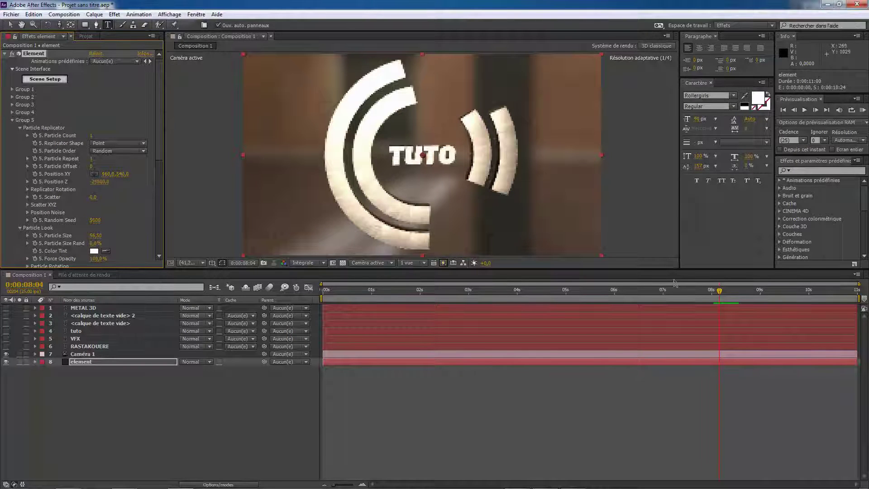
pyautogui.moveTo(720, 291); pyautogui.dragTo(305, 314)
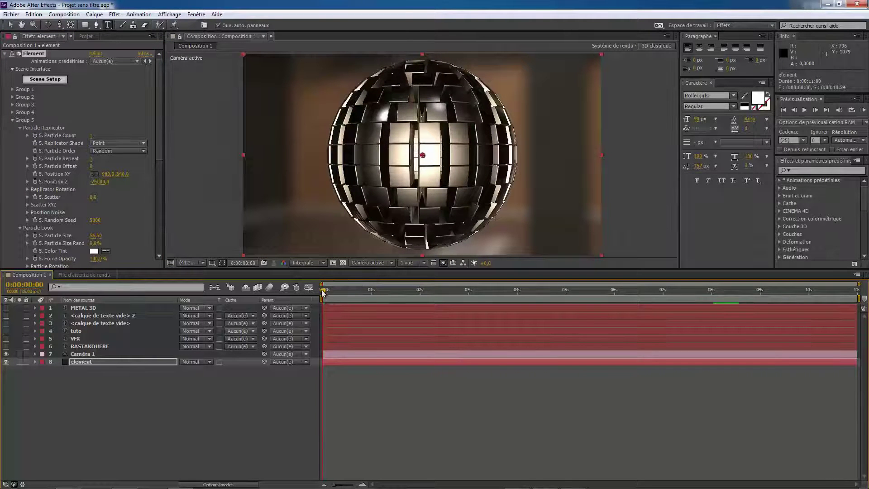
pyautogui.moveTo(341, 292); pyautogui.dragTo(299, 298)
pyautogui.moveTo(100, 185); pyautogui.dragTo(159, 189)
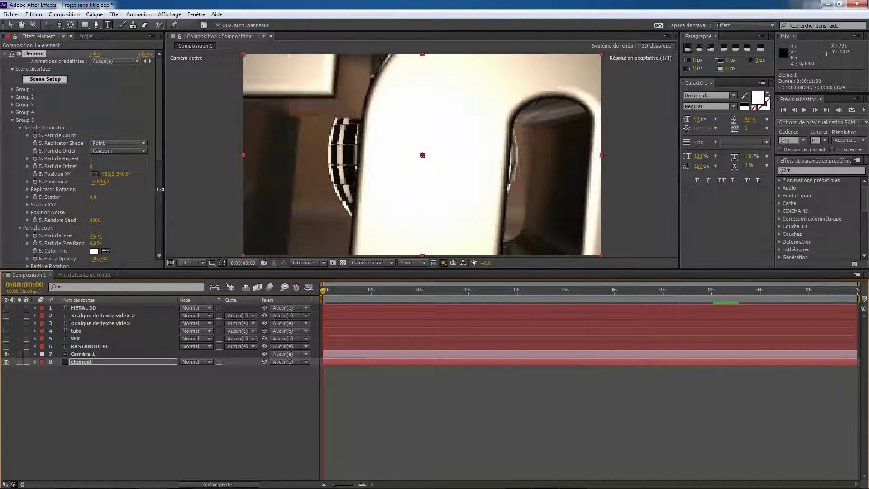
pyautogui.moveTo(309, 225); pyautogui.dragTo(735, 300)
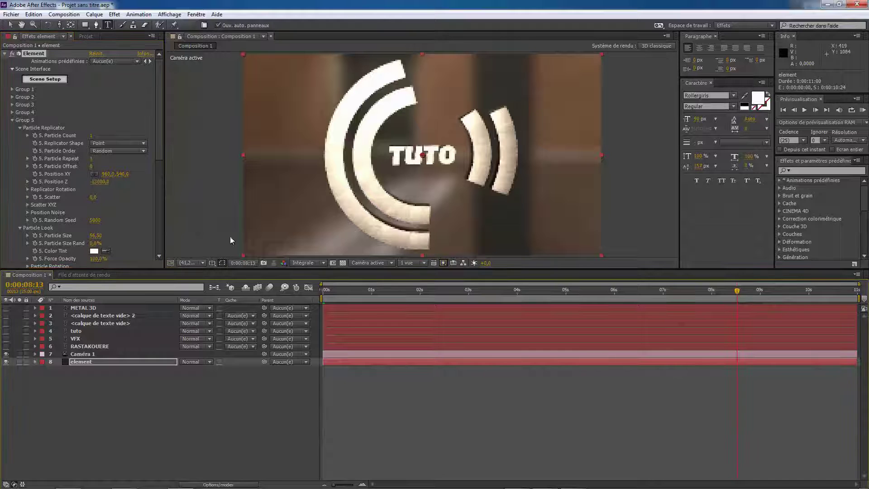
pyautogui.click(102, 180)
pyautogui.write('-19100')
pyautogui.press('Return')
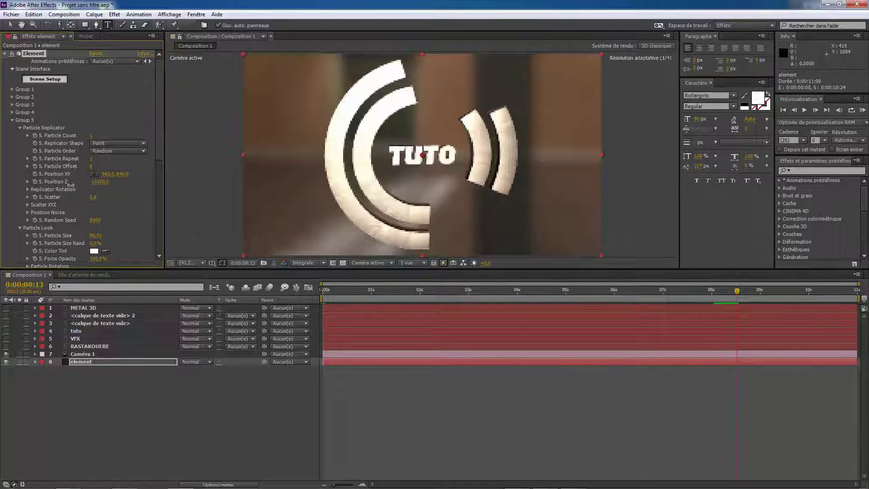
pyautogui.moveTo(70, 185); pyautogui.dragTo(514, 280)
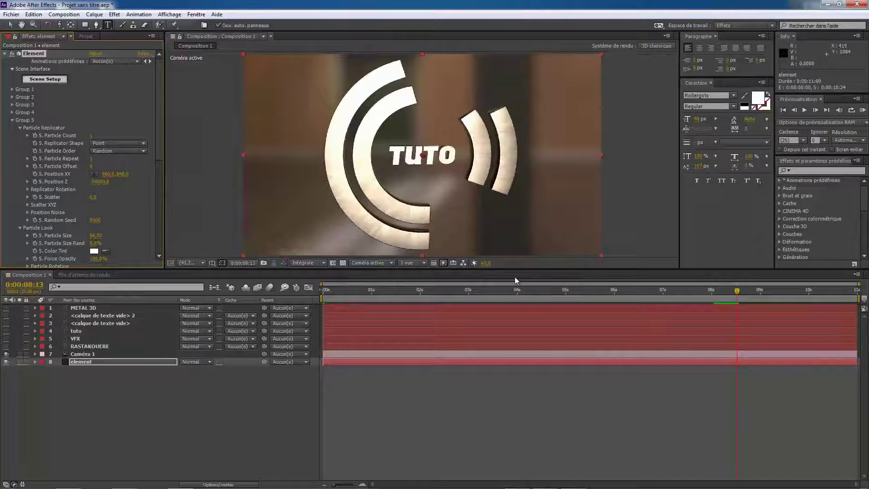
# Step: Start animating Group 5's Position Z with a first keyframe at 0:00:08:11, just after the TUTO text settles
pyautogui.moveTo(726, 300); pyautogui.dragTo(709, 304)
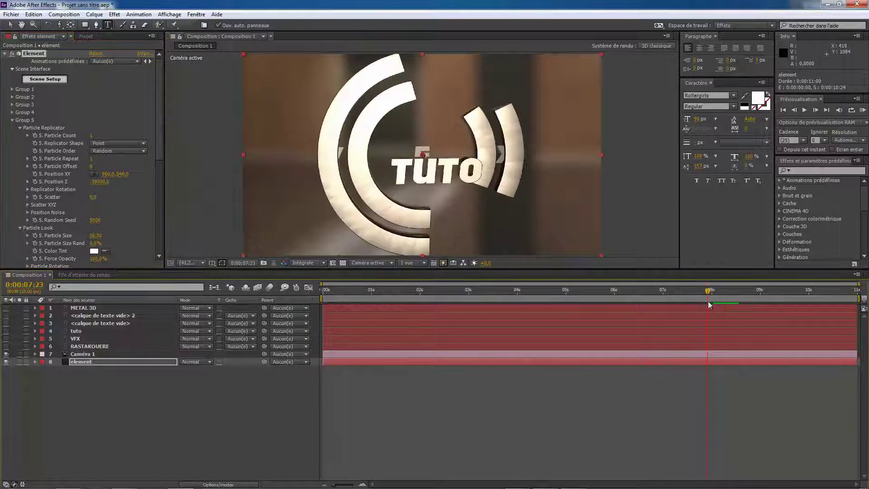
pyautogui.press('pagedown')
pyautogui.press('pagedown')
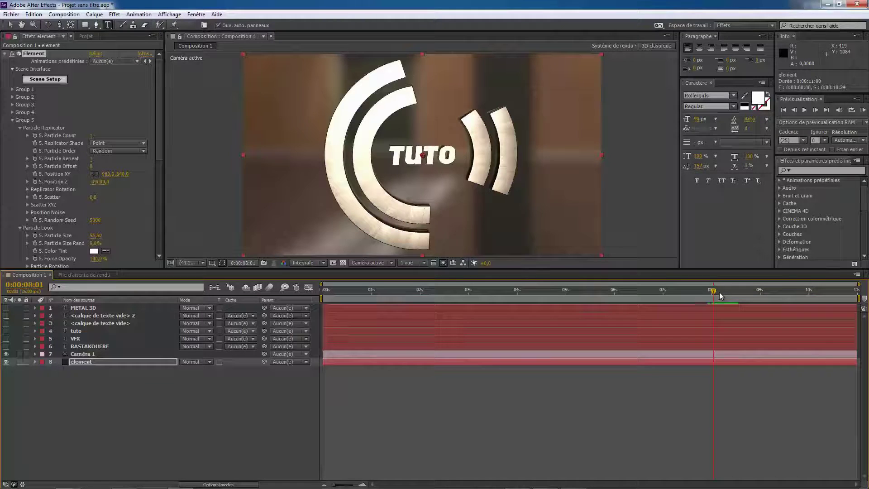
pyautogui.moveTo(713, 291)
pyautogui.mouseDown()
pyautogui.moveTo(685, 295)
pyautogui.moveTo(717, 295)
pyautogui.mouseUp()
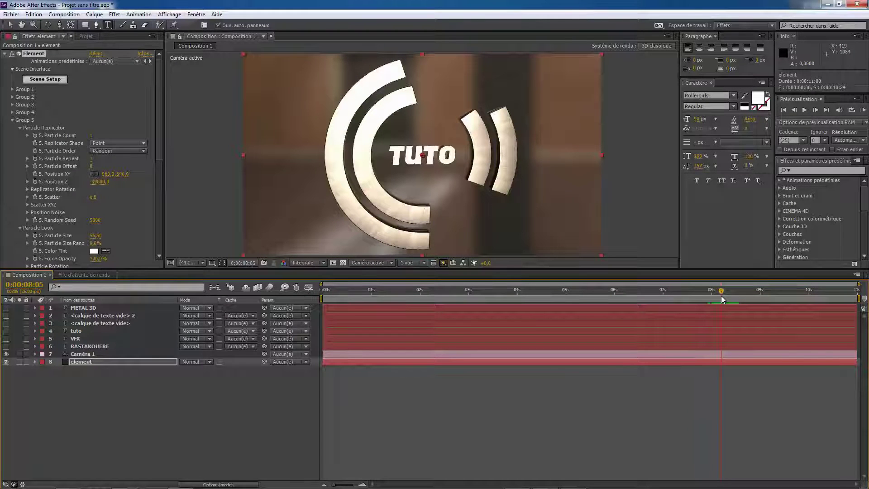
pyautogui.moveTo(720, 295)
pyautogui.mouseDown()
pyautogui.moveTo(710, 296)
pyautogui.moveTo(745, 294)
pyautogui.moveTo(696, 306)
pyautogui.moveTo(735, 305)
pyautogui.mouseUp()
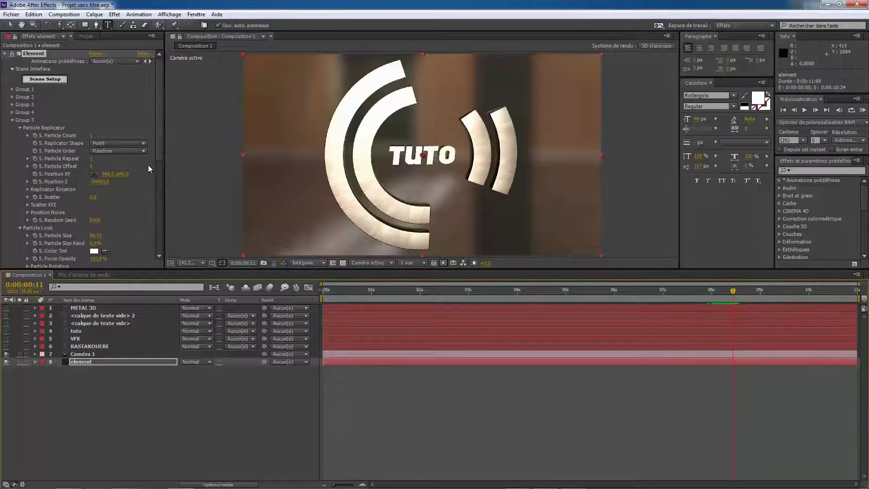
pyautogui.click(34, 181)
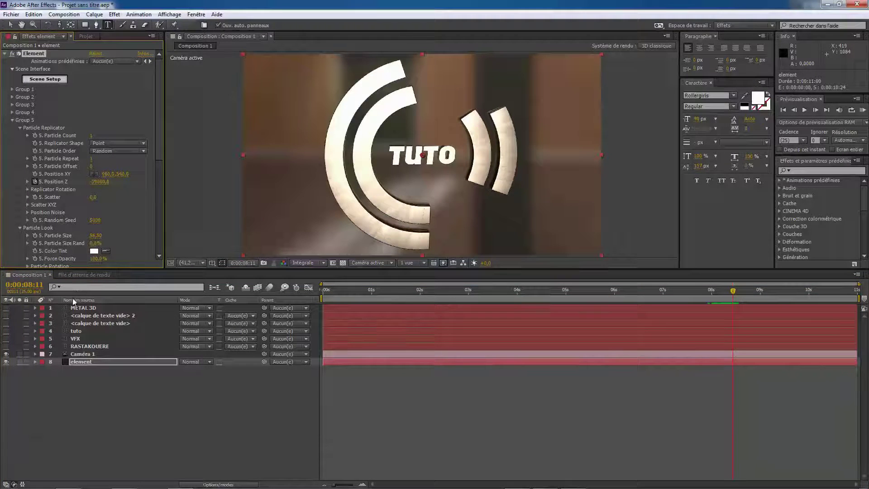
# Step: Expose Group 5's Particle Replicator properties in the timeline and add a Position Z hold keyframe at 0:00:09:12
pyautogui.click(35, 362)
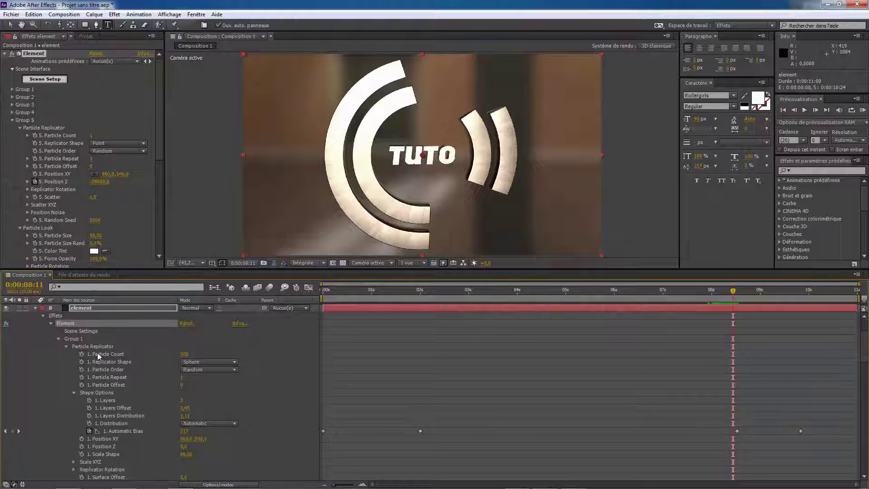
pyautogui.click(61, 338)
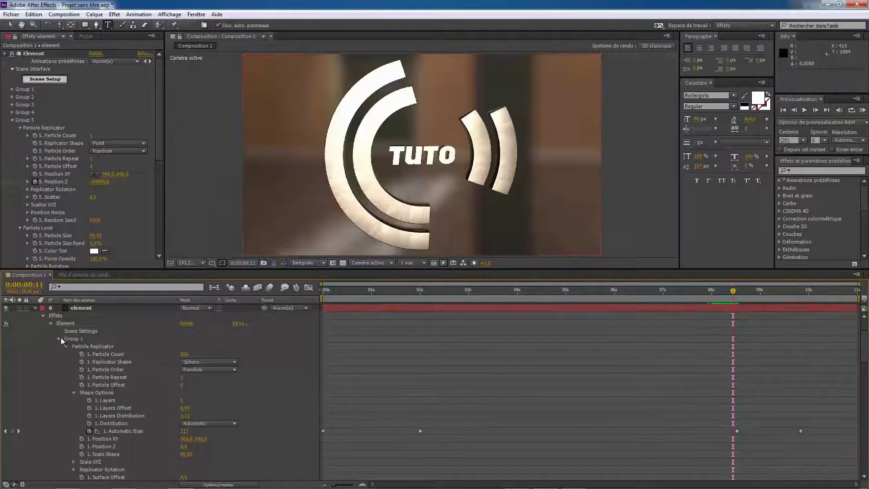
pyautogui.click(58, 338)
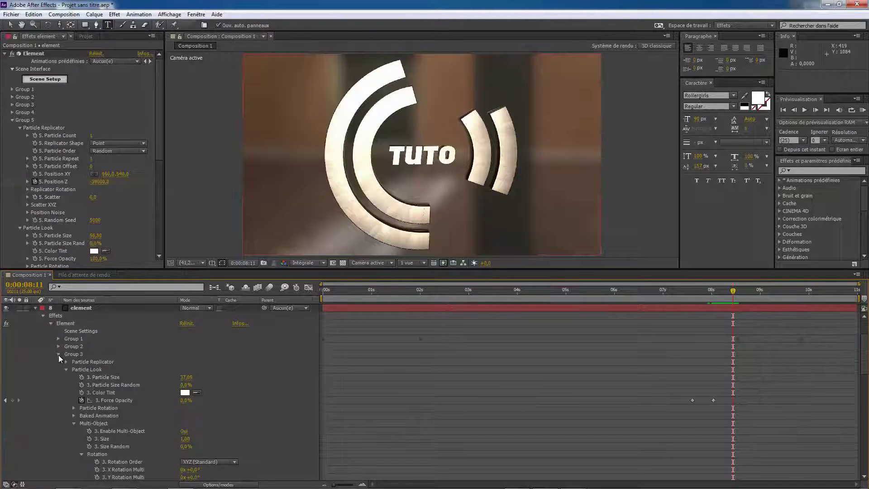
pyautogui.click(58, 354)
pyautogui.click(59, 360)
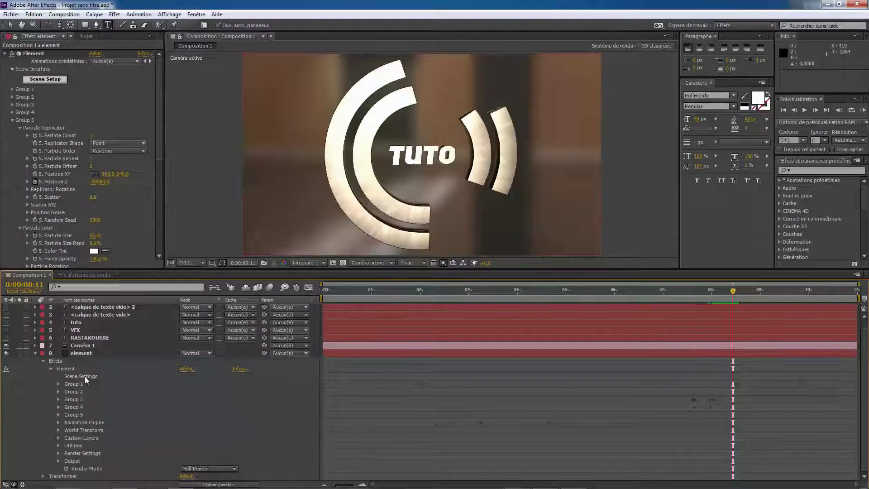
pyautogui.click(59, 414)
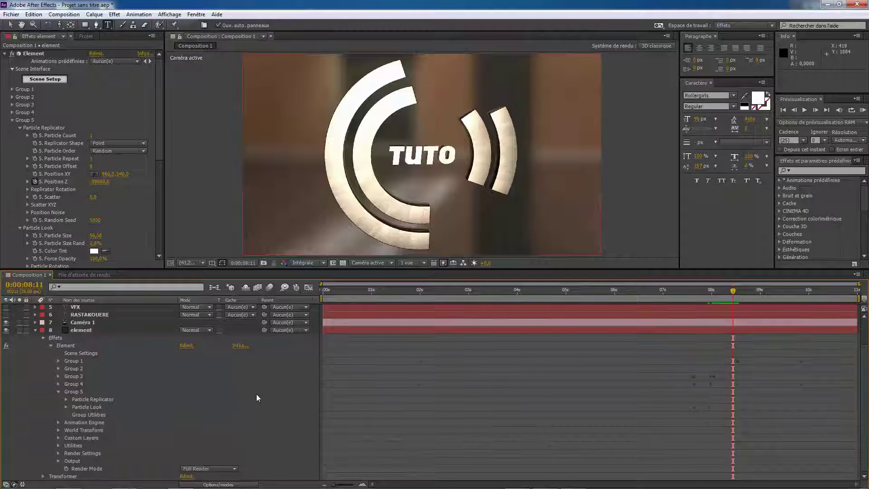
pyautogui.click(66, 399)
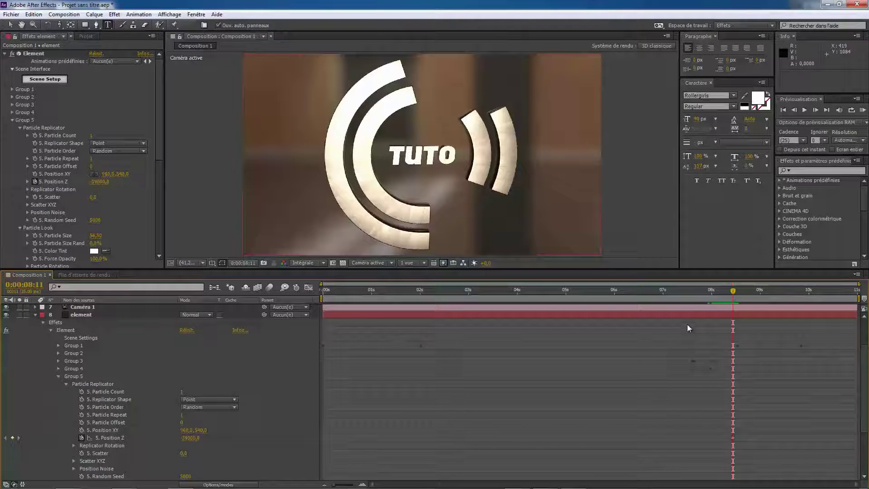
pyautogui.moveTo(736, 290); pyautogui.dragTo(785, 291)
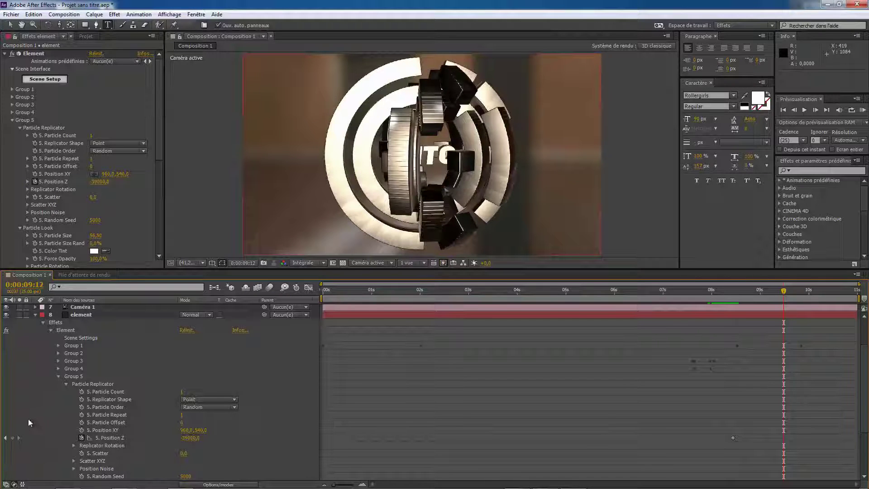
pyautogui.click(13, 438)
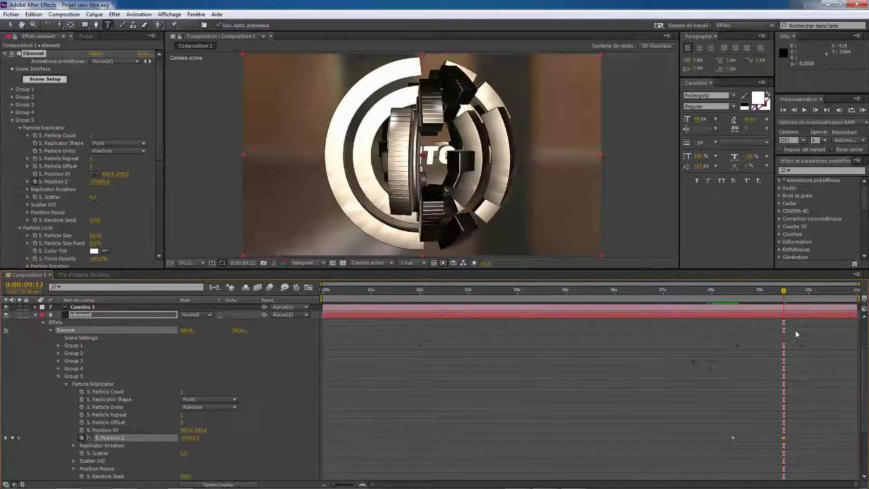
# Step: At 0:00:10:02, keyframe Group 5's Position Z at about -3240 so the metal 3D text sits in front of the sphere
pyautogui.moveTo(783, 292); pyautogui.dragTo(813, 317)
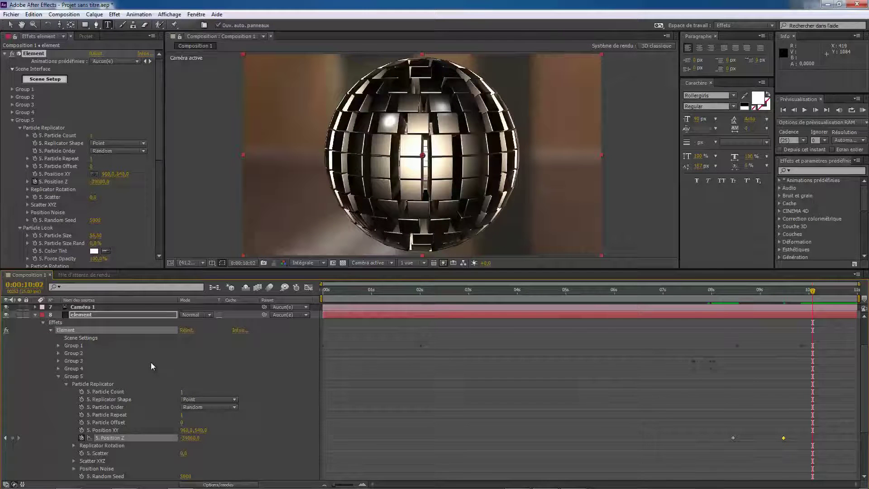
pyautogui.click(100, 182)
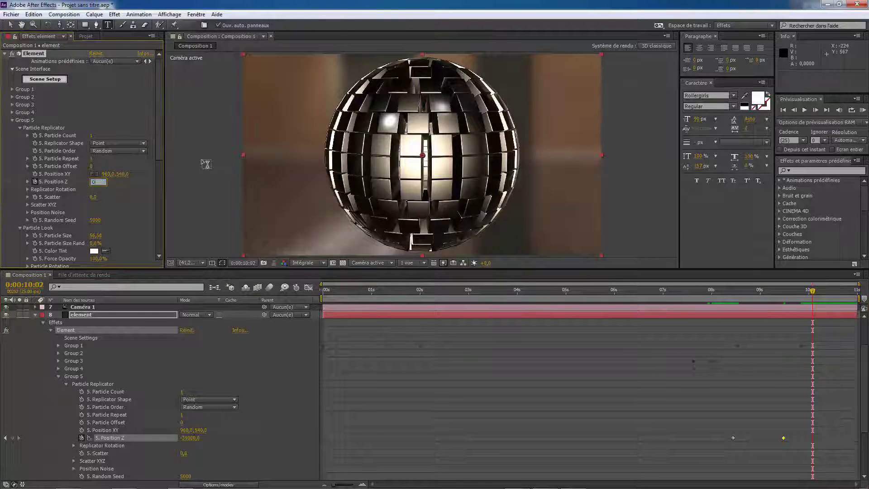
pyautogui.write('0')
pyautogui.press('Return')
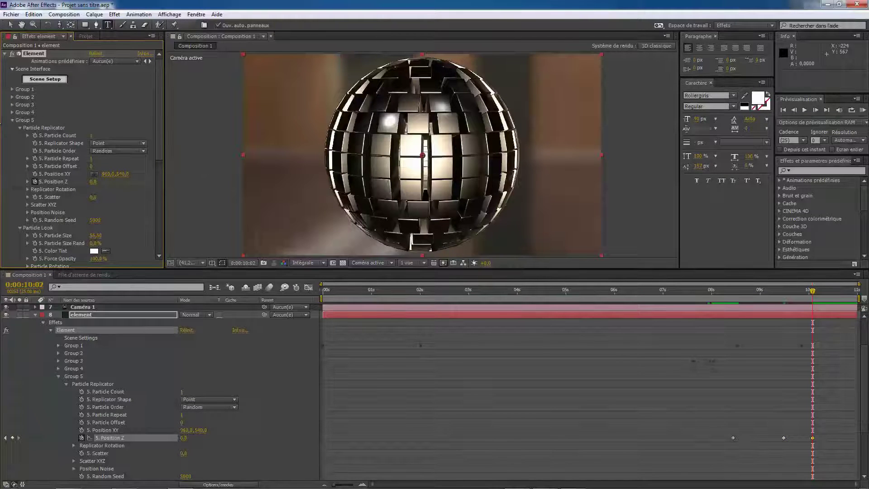
pyautogui.moveTo(93, 181); pyautogui.dragTo(10, 213)
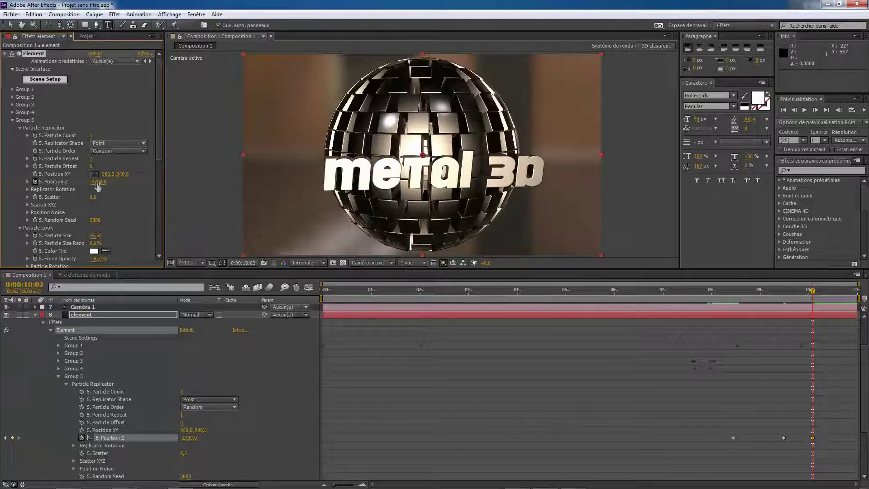
pyautogui.moveTo(97, 183)
pyautogui.mouseDown()
pyautogui.moveTo(82, 189)
pyautogui.moveTo(88, 192)
pyautogui.mouseUp()
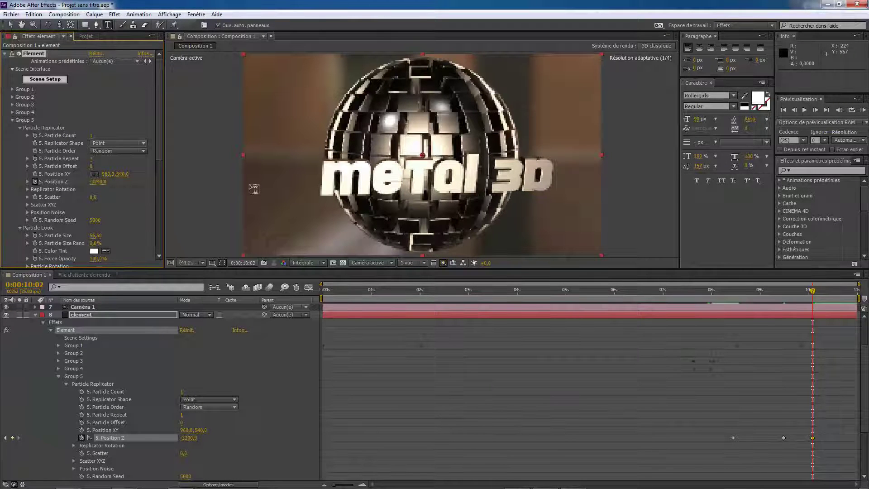
# Step: Orbit the camera so the metal 3D text faces straight on and centred on the sphere, and check its fly-in around 0:00:10:02
pyautogui.click(59, 25)
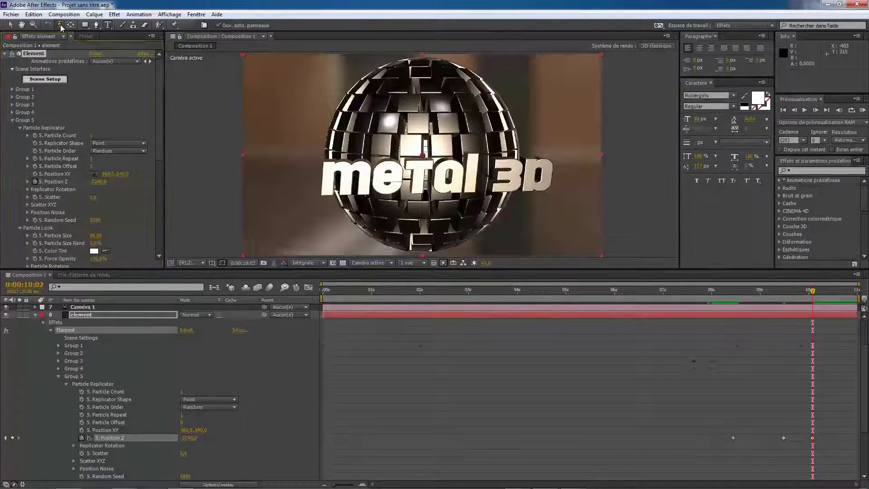
pyautogui.click(87, 35)
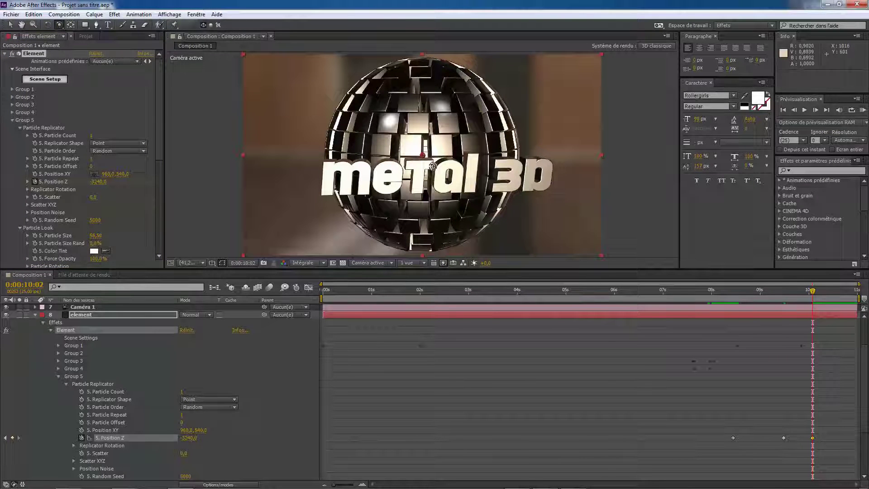
pyautogui.moveTo(434, 168)
pyautogui.mouseDown()
pyautogui.moveTo(418, 166)
pyautogui.moveTo(430, 163)
pyautogui.mouseUp()
pyautogui.moveTo(812, 291)
pyautogui.mouseDown()
pyautogui.moveTo(715, 307)
pyautogui.moveTo(820, 301)
pyautogui.moveTo(793, 307)
pyautogui.moveTo(810, 307)
pyautogui.mouseUp()
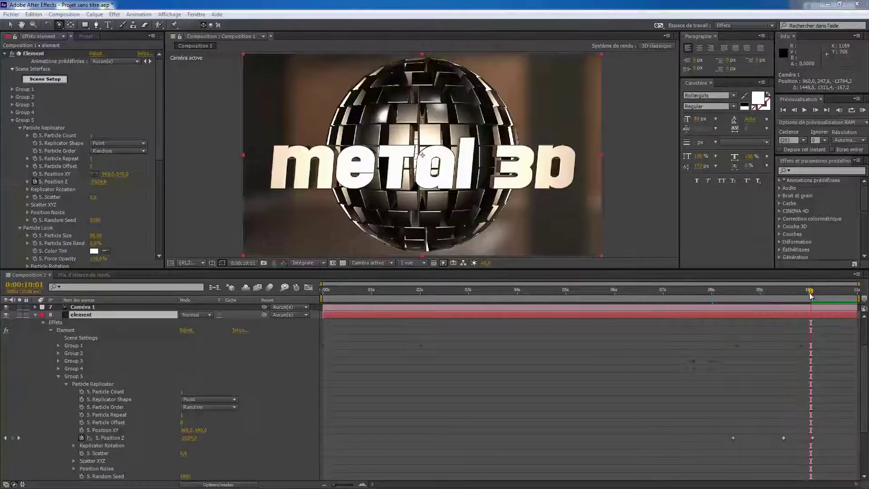
pyautogui.moveTo(810, 294)
pyautogui.mouseDown()
pyautogui.moveTo(798, 297)
pyautogui.moveTo(812, 299)
pyautogui.mouseUp()
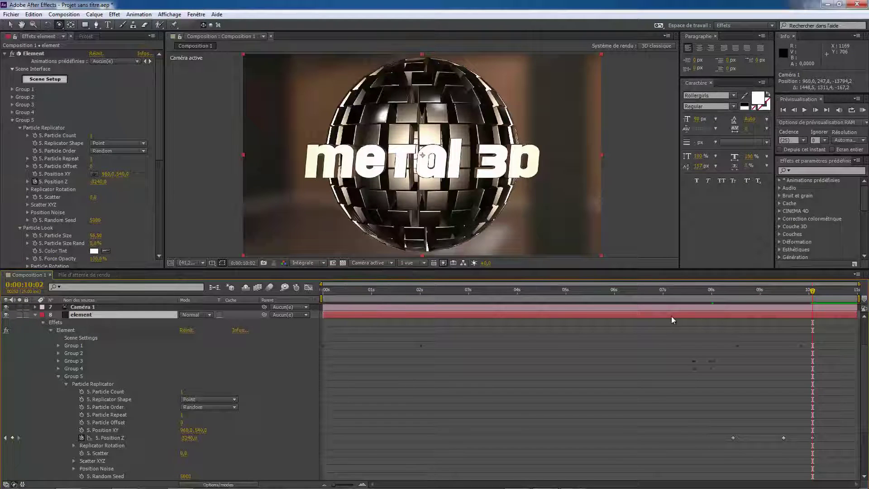
pyautogui.moveTo(812, 291); pyautogui.dragTo(805, 293)
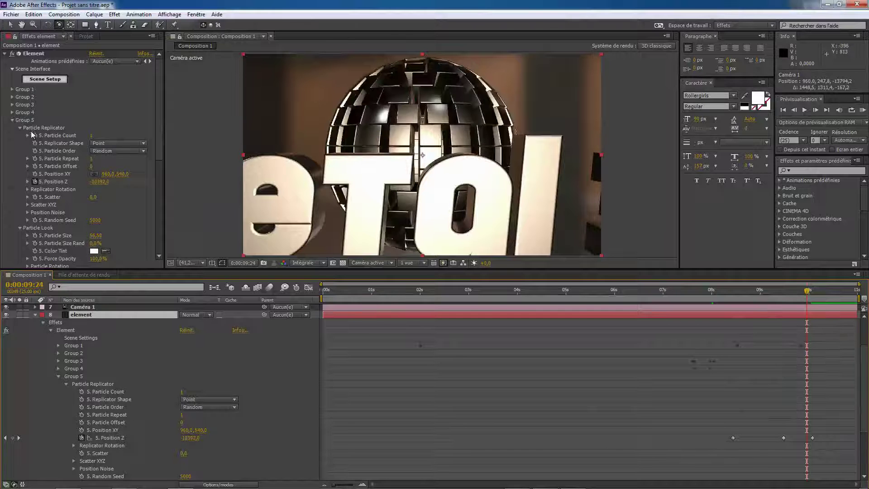
# Step: Enable Multi-Object in Group 5's Particle Look so the metal 3D letters can be animated individually
pyautogui.click(19, 127)
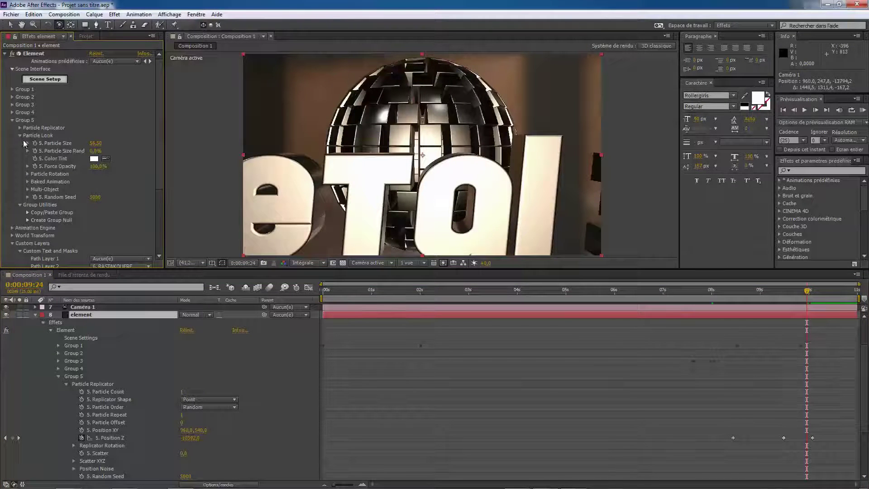
pyautogui.click(27, 181)
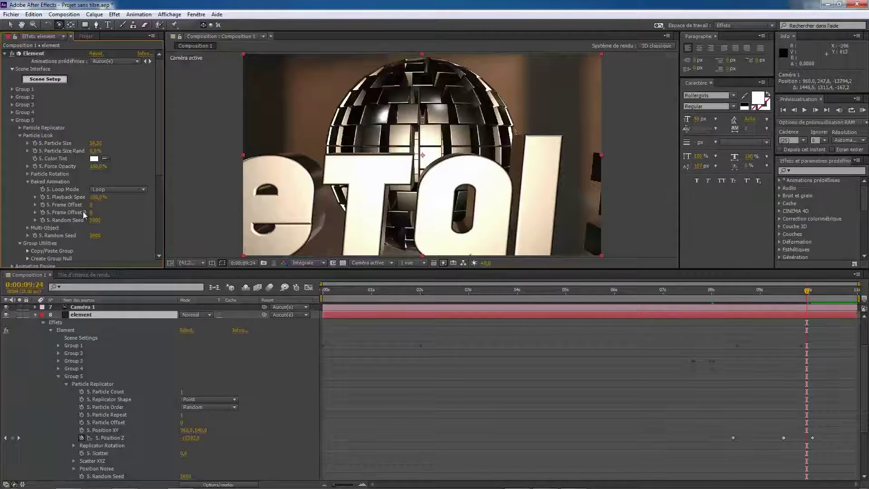
pyautogui.click(28, 228)
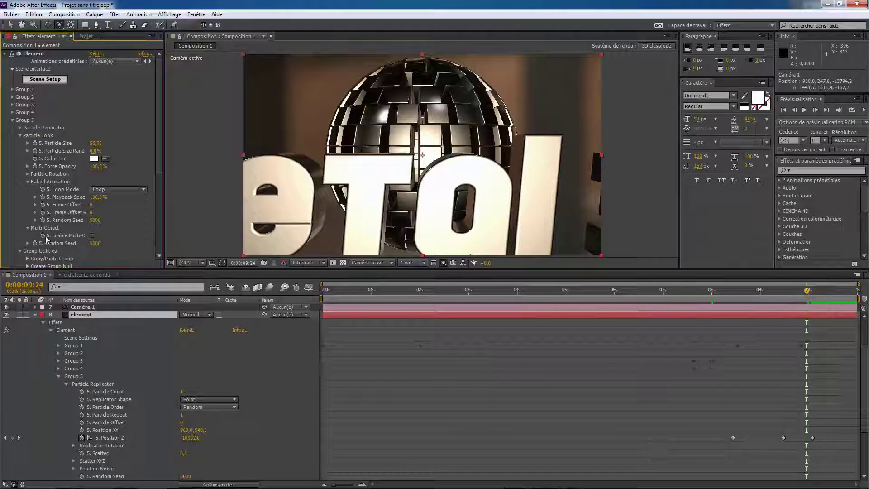
pyautogui.click(92, 236)
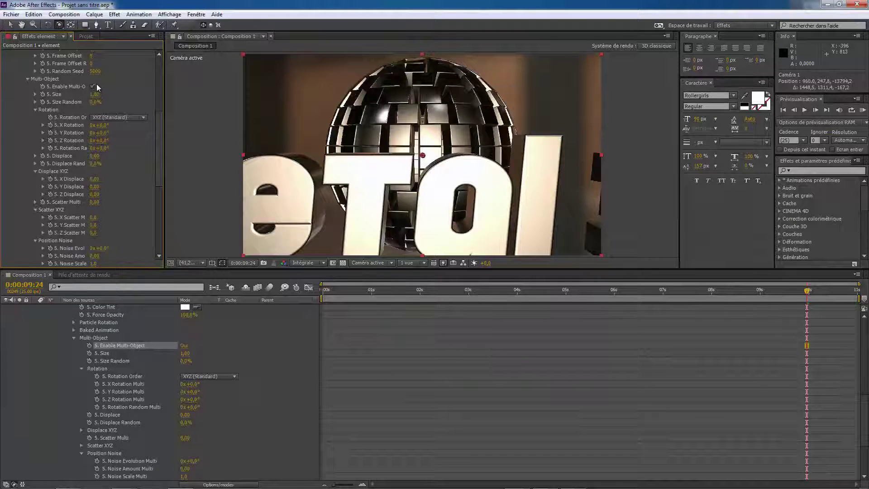
# Step: Try spreading the metal 3D letters with Group 5's Multi-Object Displace at 0:00:09:24, and reset it to 0
pyautogui.moveTo(96, 155); pyautogui.dragTo(127, 169)
pyautogui.click(96, 156)
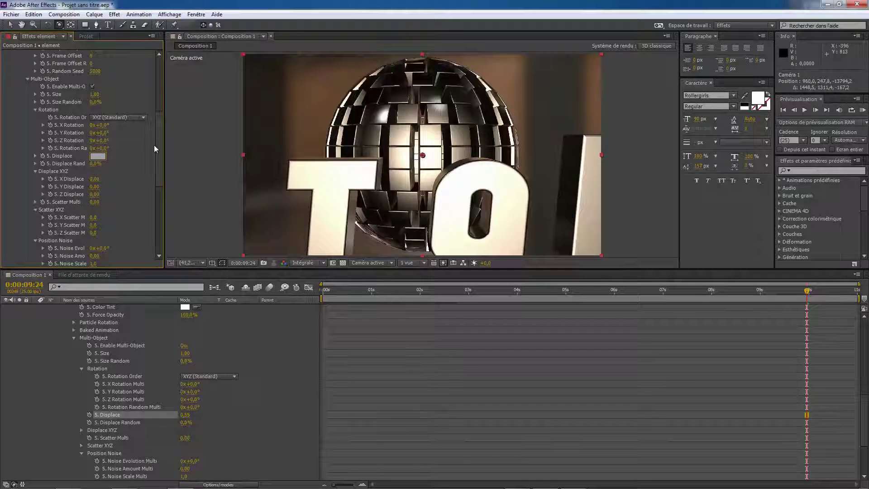
pyautogui.write('0')
pyautogui.press('Return')
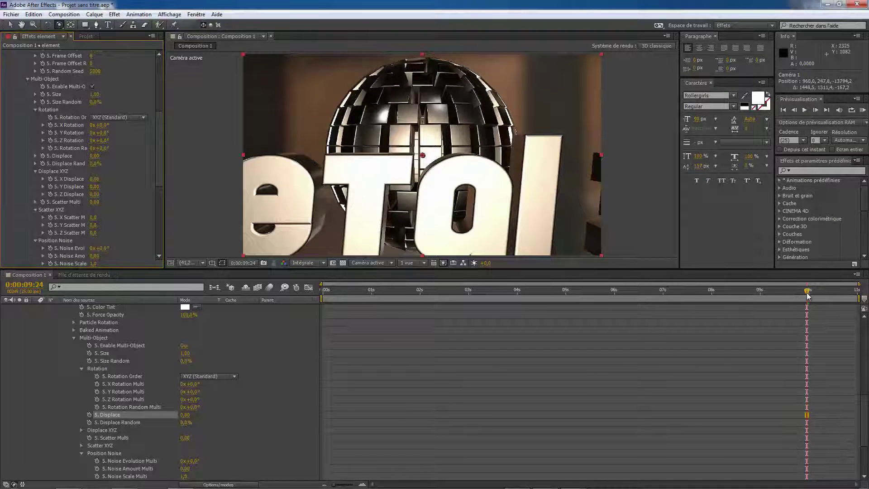
# Step: At 0:00:09:22, set Group 5's Multi-Object Displace to 7 and give it a starting keyframe
pyautogui.moveTo(808, 295); pyautogui.dragTo(804, 295)
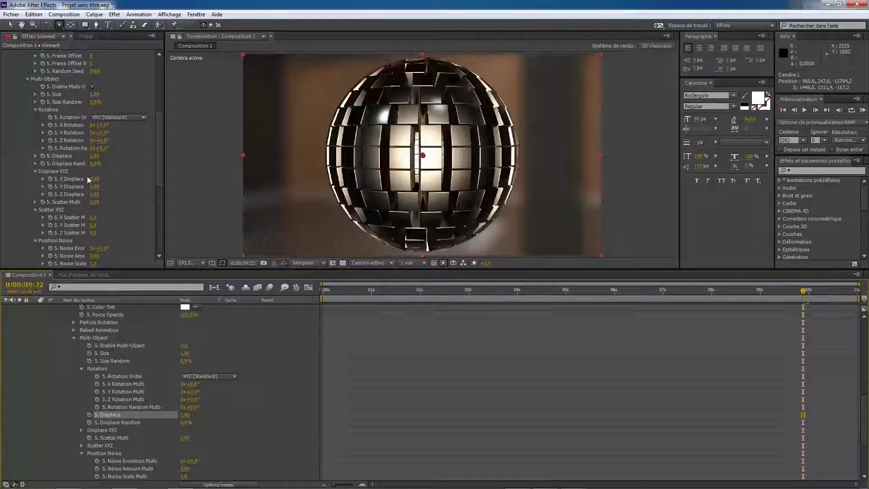
pyautogui.moveTo(94, 156); pyautogui.dragTo(126, 158)
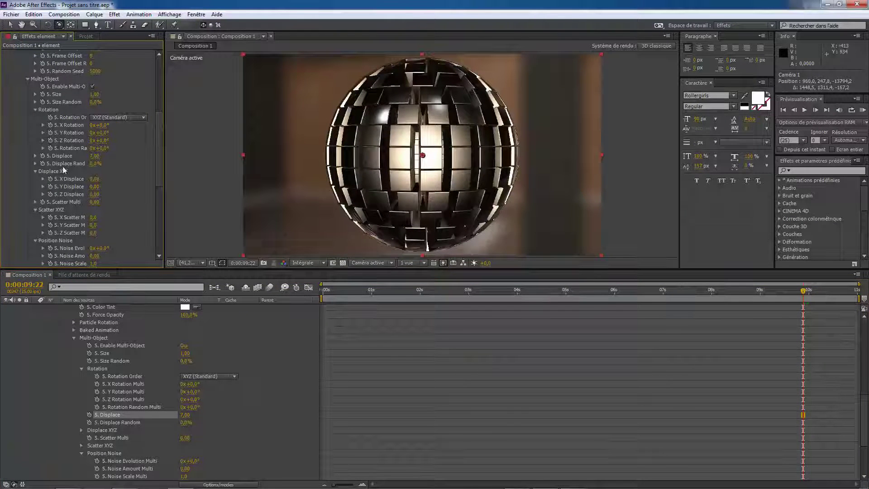
pyautogui.click(42, 156)
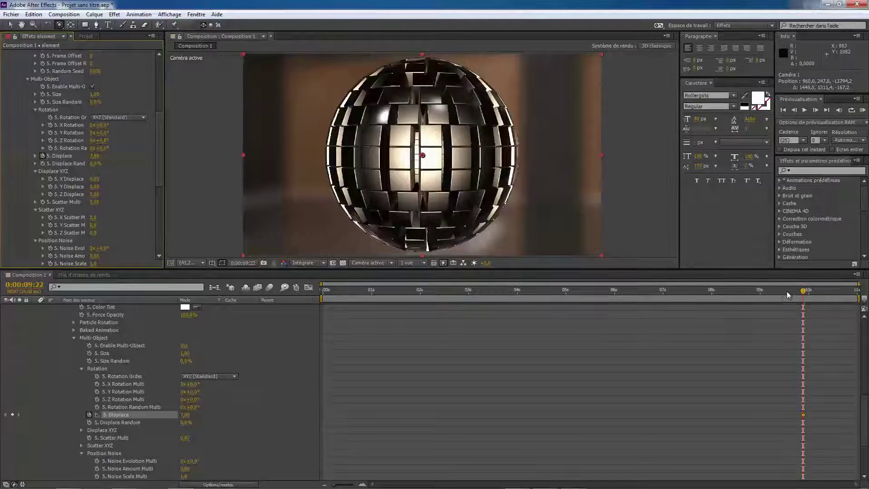
# Step: Keyframe Group 5's Displace at 0 at 0:00:10:02 so the letters gather into place, and preview the result
pyautogui.click(810, 293)
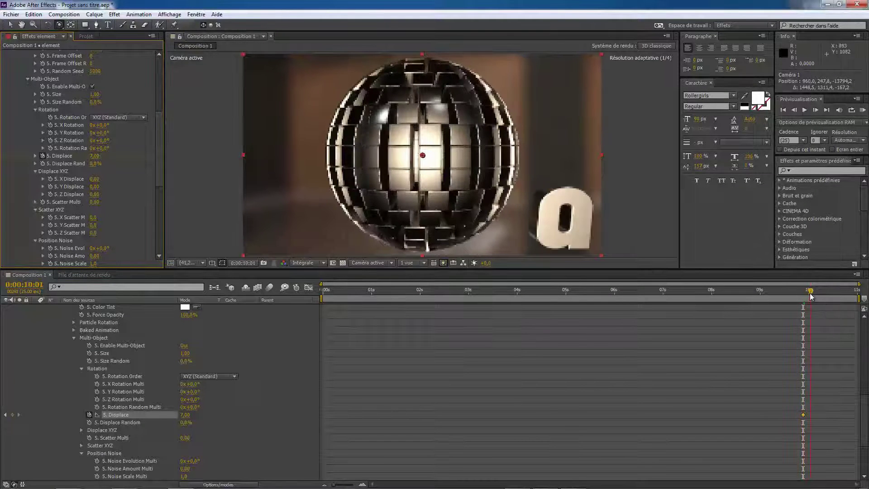
pyautogui.moveTo(810, 295); pyautogui.dragTo(813, 319)
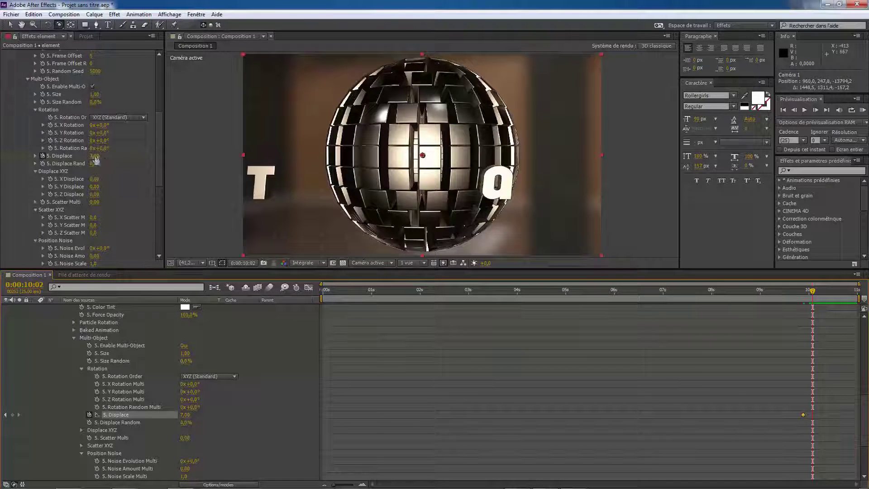
pyautogui.click(95, 156)
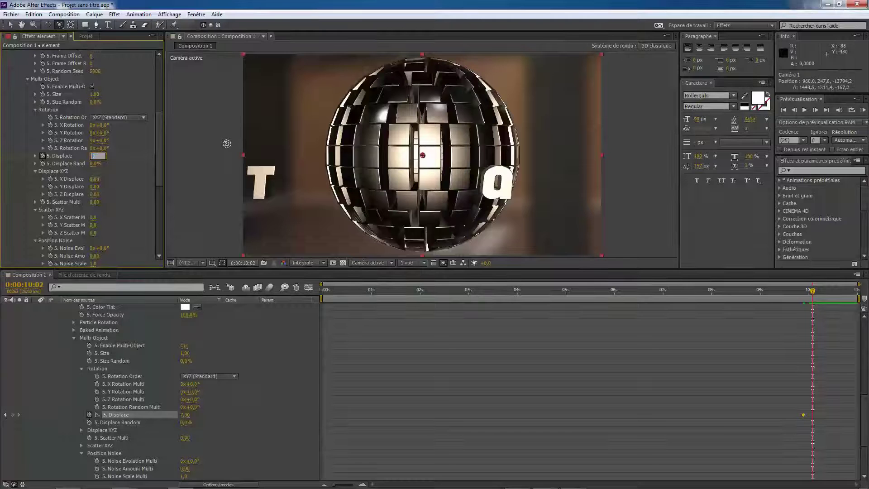
pyautogui.press('Return')
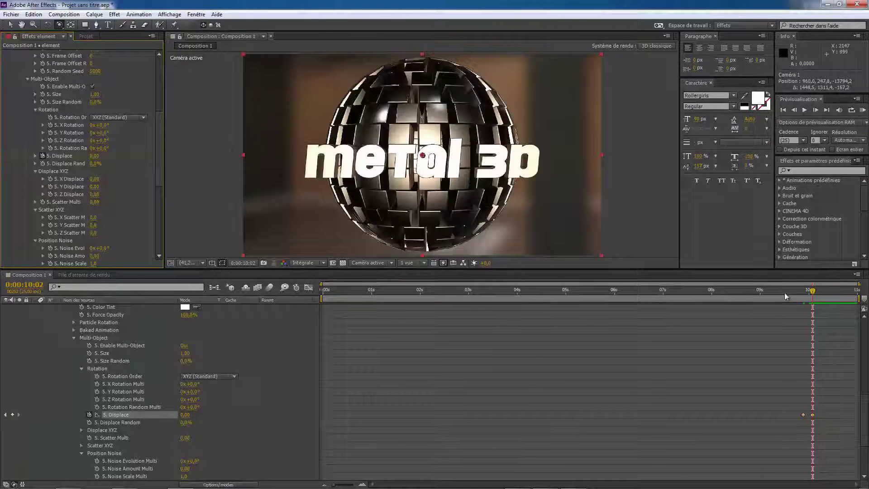
pyautogui.moveTo(812, 291); pyautogui.dragTo(812, 294)
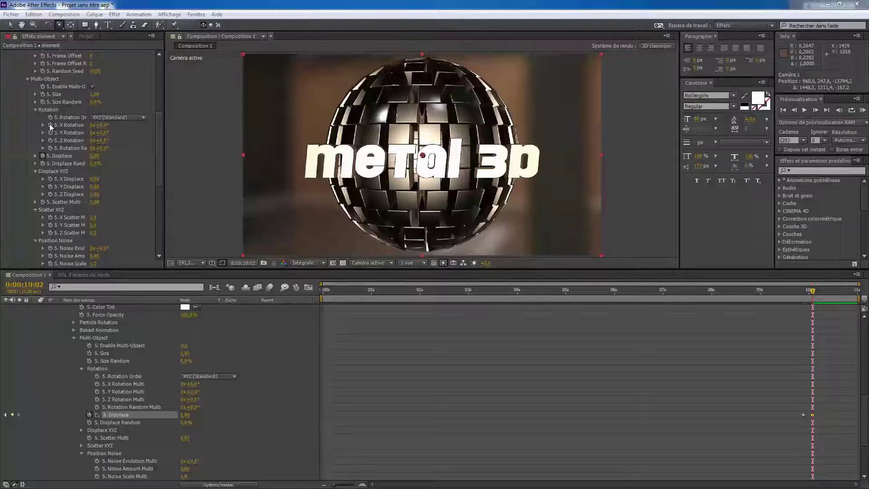
# Step: Keyframe Group 5's Multi-Object X, Y, Z and Random rotations at 0° at 0:00:10:02 and about 25°, -25°, 21° and -29° at 0:00:09:22
pyautogui.click(51, 148)
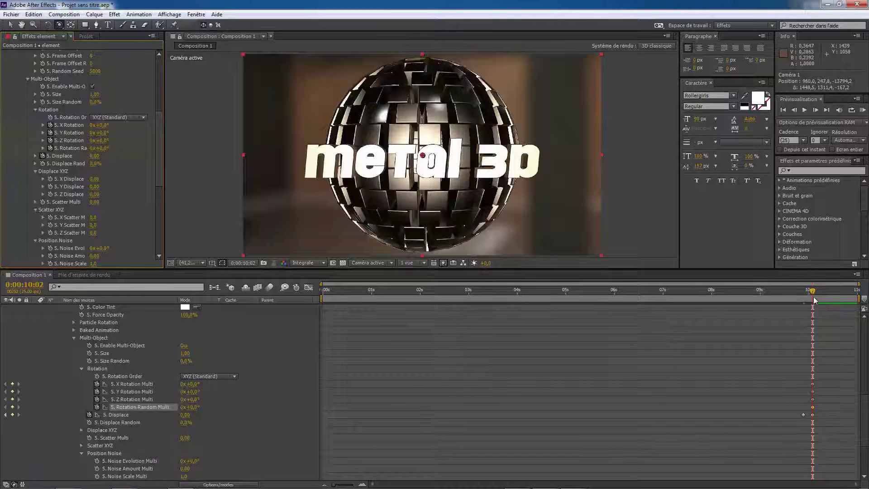
pyautogui.moveTo(814, 296); pyautogui.dragTo(809, 296)
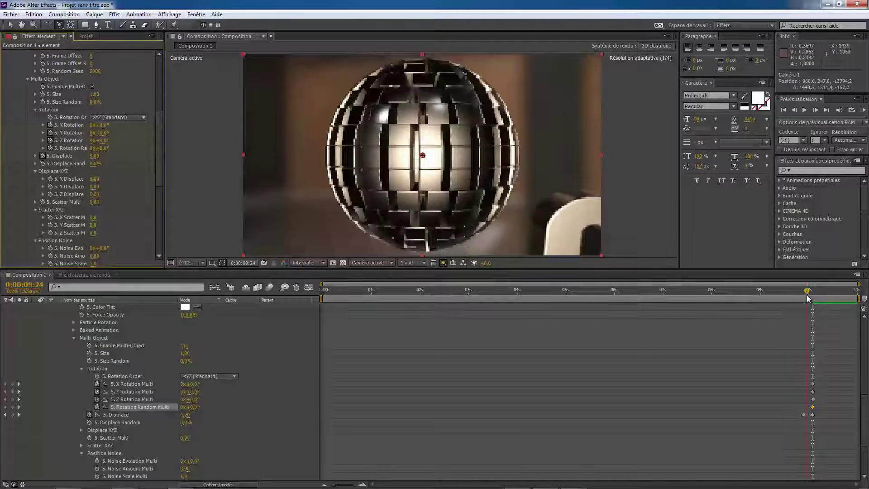
pyautogui.moveTo(809, 297); pyautogui.dragTo(805, 298)
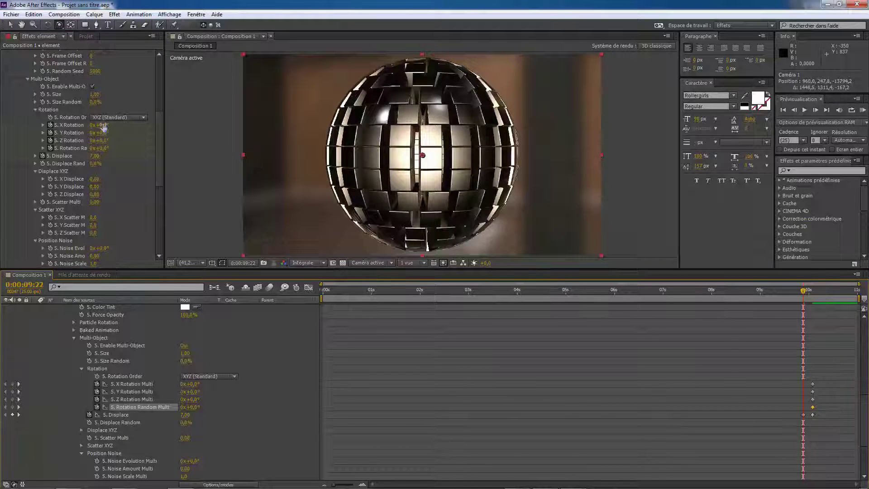
pyautogui.moveTo(104, 126); pyautogui.dragTo(107, 125)
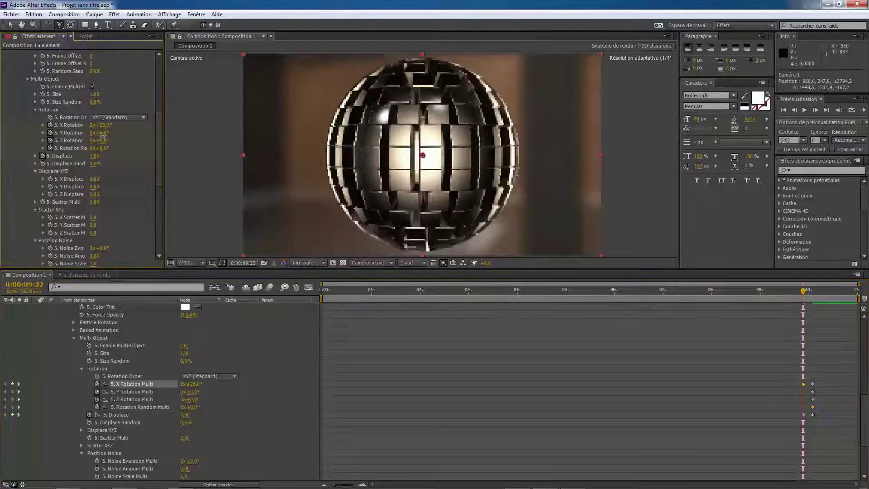
pyautogui.moveTo(103, 133); pyautogui.dragTo(93, 150)
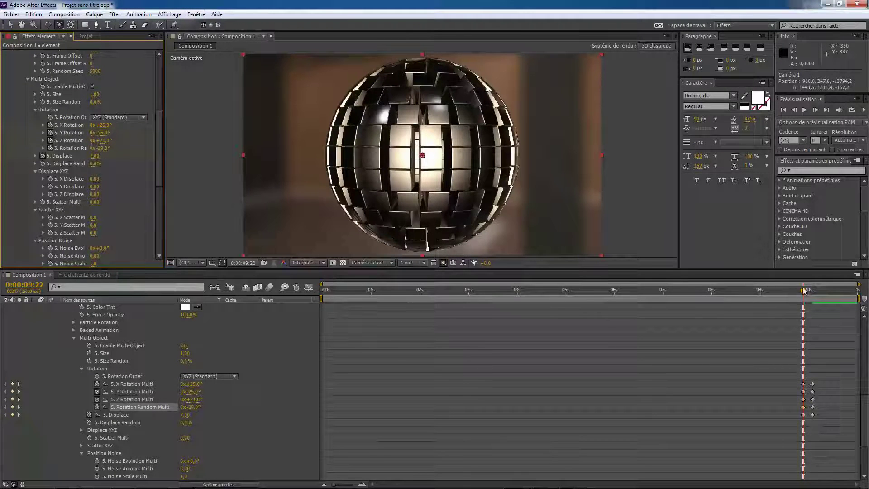
# Step: At 0:00:10:00, keyframe Group 5's Random rotation at about 110° and Z Rotation at about 40°, raise Y Rotation, and check the letters' arrival
pyautogui.moveTo(803, 291); pyautogui.dragTo(810, 295)
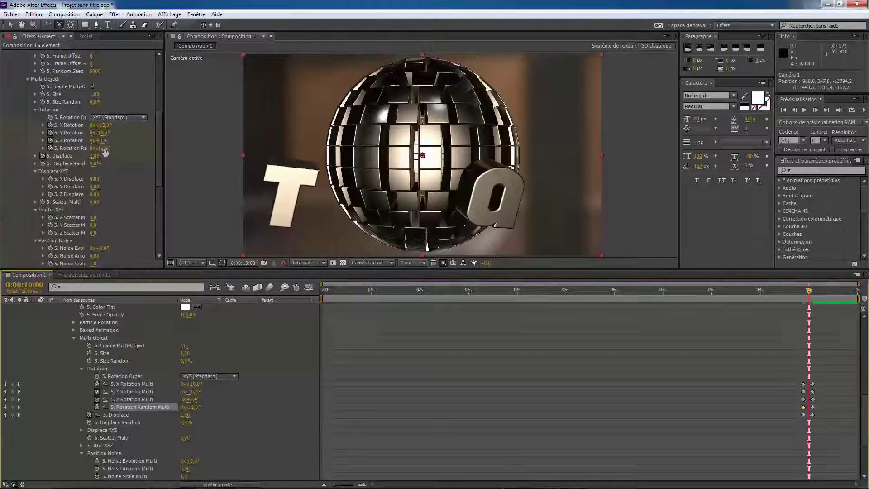
pyautogui.moveTo(113, 151); pyautogui.dragTo(163, 152)
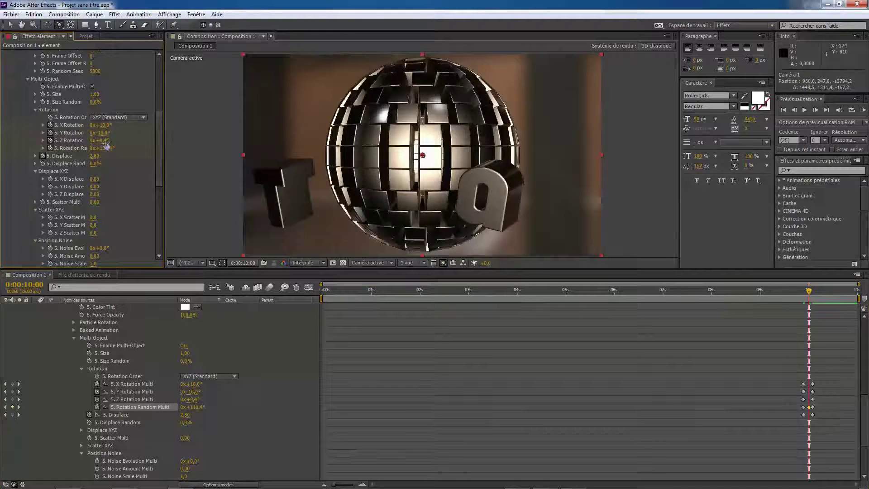
pyautogui.moveTo(108, 141); pyautogui.dragTo(122, 136)
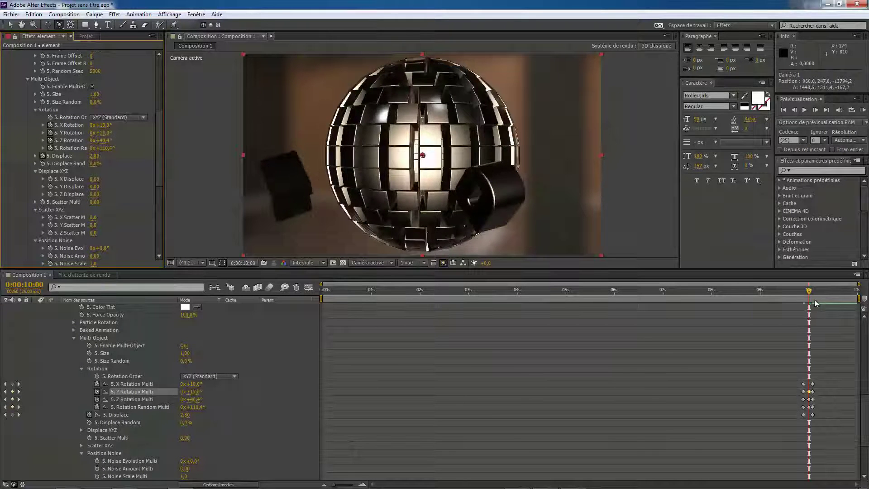
pyautogui.moveTo(809, 292)
pyautogui.mouseDown()
pyautogui.moveTo(801, 297)
pyautogui.moveTo(813, 298)
pyautogui.moveTo(799, 294)
pyautogui.moveTo(810, 297)
pyautogui.mouseUp()
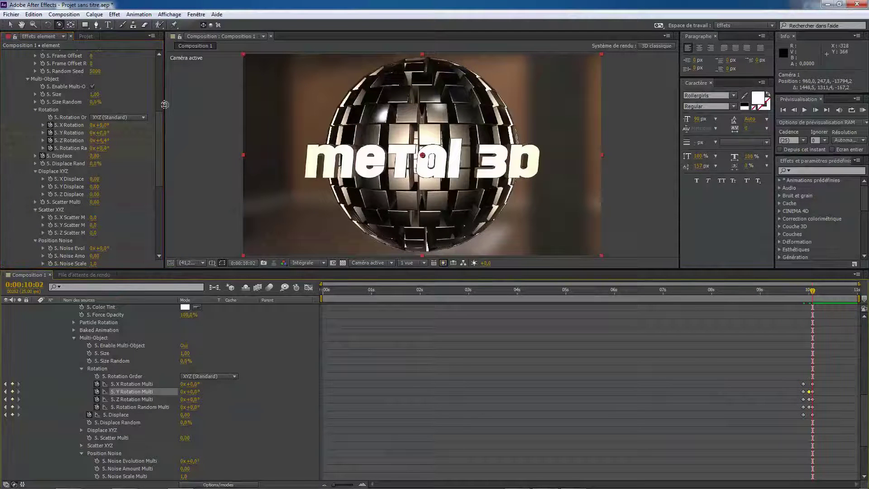
# Step: Save the project on the desktop (Bureau) under the new file name metal-3d instead of replacing the existing file
pyautogui.click(12, 15)
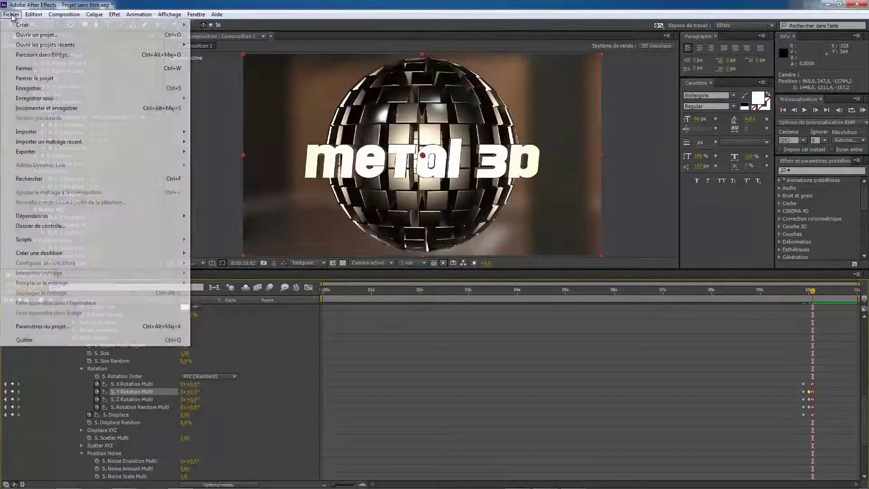
pyautogui.click(19, 17)
pyautogui.click(19, 18)
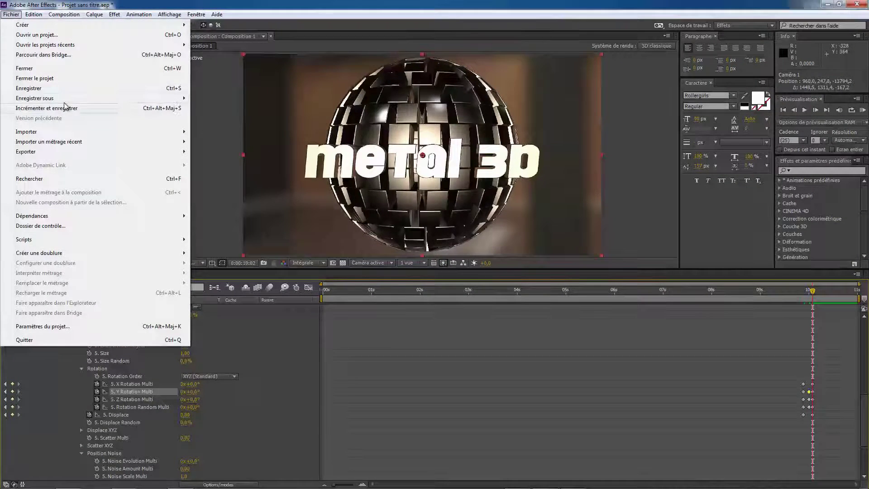
pyautogui.moveTo(63, 97)
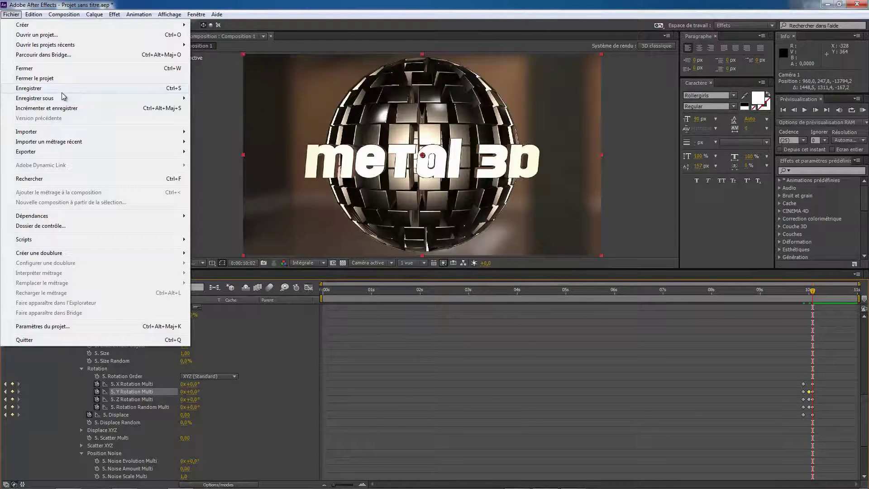
pyautogui.click(62, 90)
pyautogui.click(50, 81)
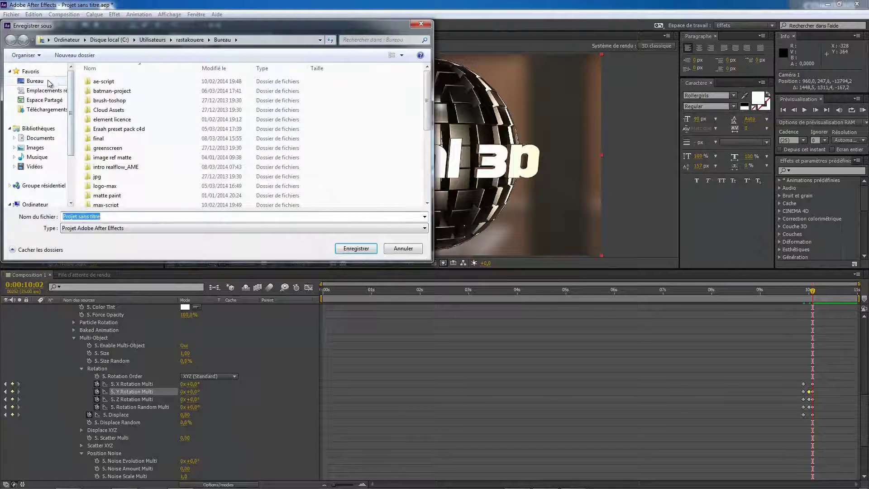
pyautogui.click(369, 249)
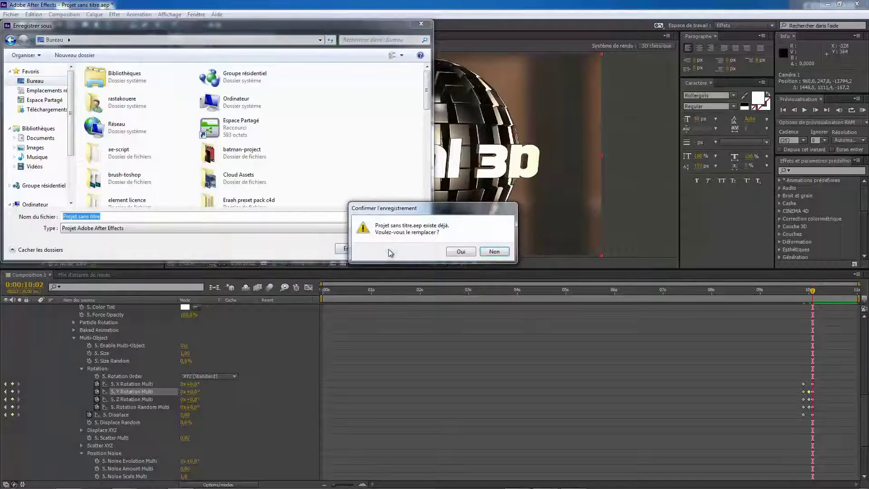
pyautogui.click(493, 251)
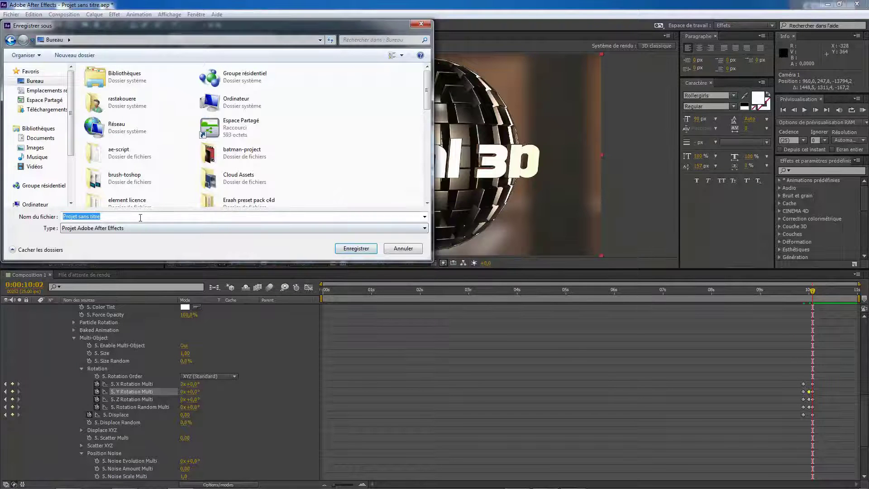
pyautogui.press('BackSpace')
pyautogui.write('metal')
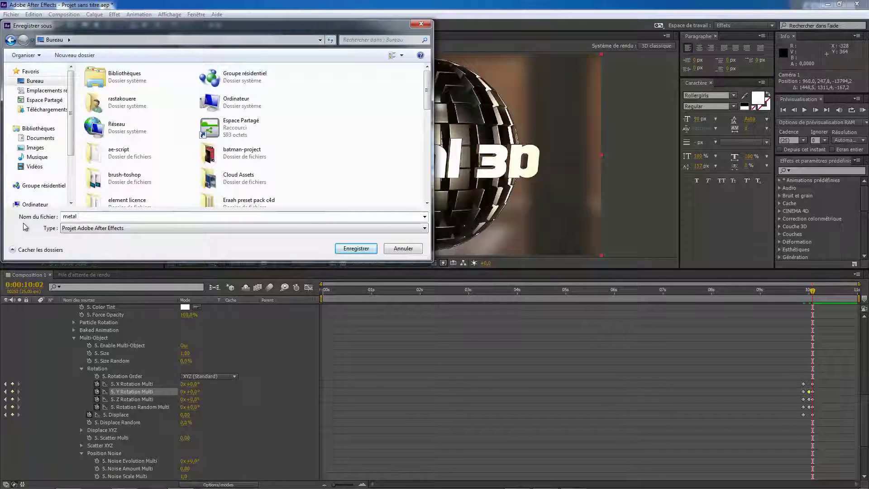
pyautogui.write('-3d')
pyautogui.press('Return')
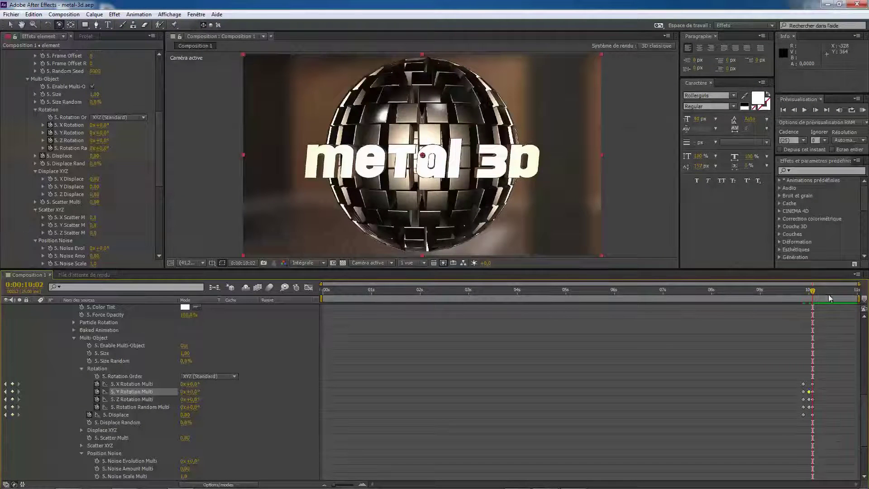
# Step: At 0:00:10:00, collapse the element layer's properties and create a new solid layer named flare
pyautogui.moveTo(809, 291); pyautogui.dragTo(808, 336)
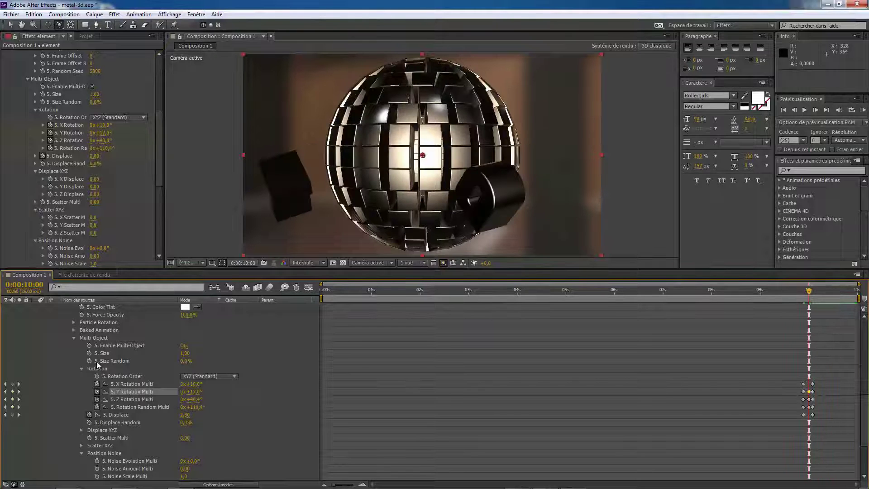
pyautogui.scroll(10, 96, 361)
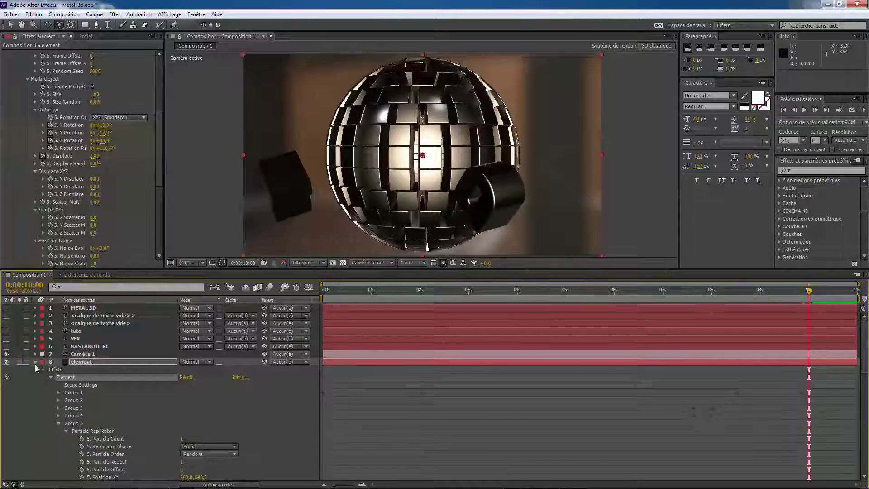
pyautogui.click(34, 362)
pyautogui.rightClick(61, 394)
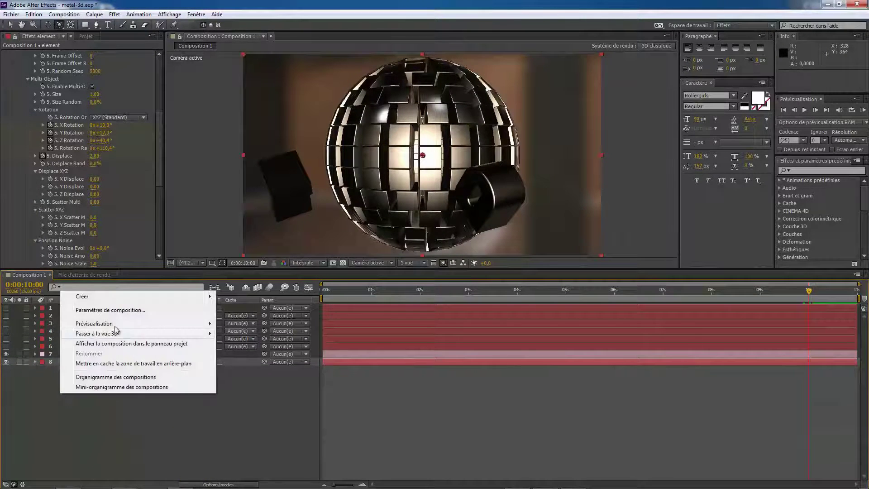
pyautogui.moveTo(140, 300)
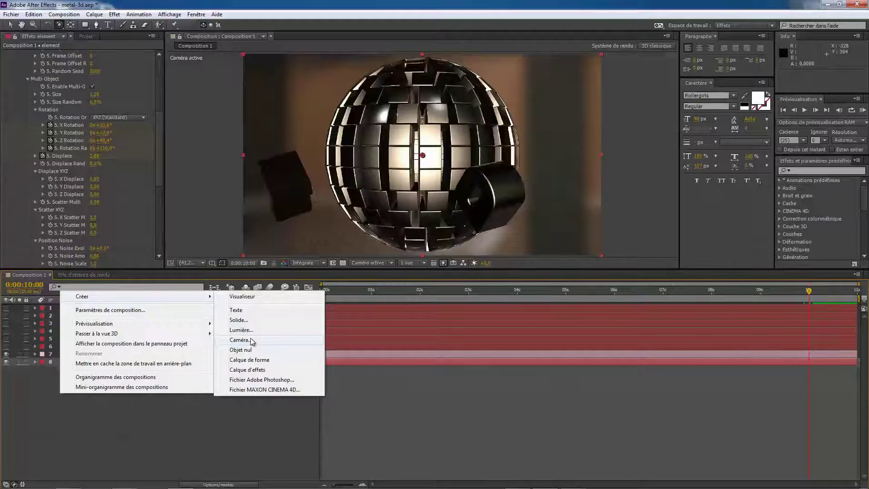
pyautogui.click(254, 321)
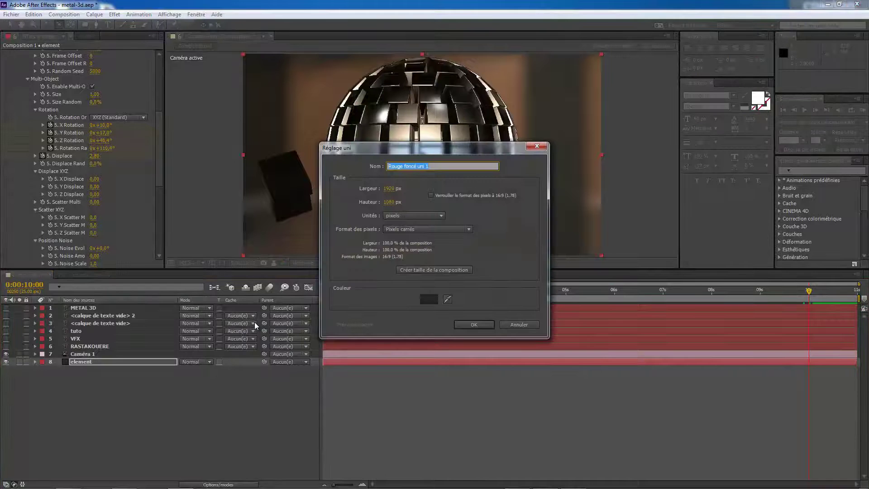
pyautogui.press('BackSpace')
pyautogui.write('flare')
pyautogui.press('Return')
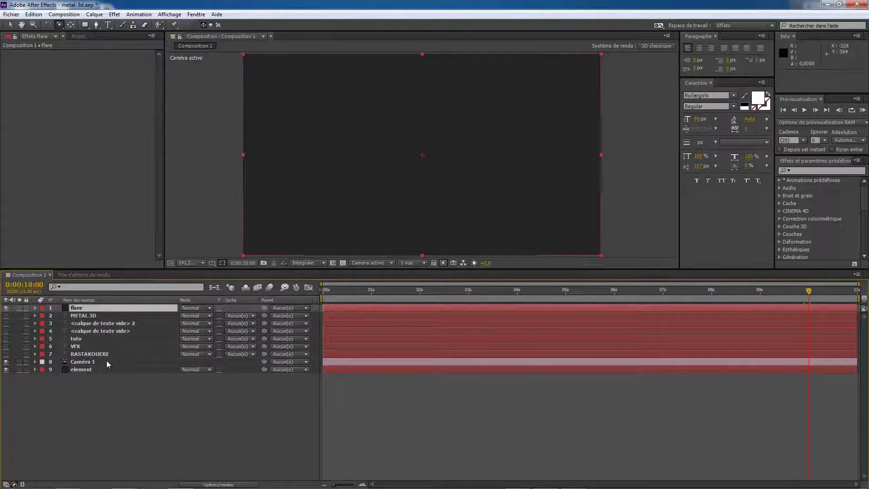
# Step: Apply the Video Copilot Optical Flares effect to the flare layer
pyautogui.rightClick(94, 309)
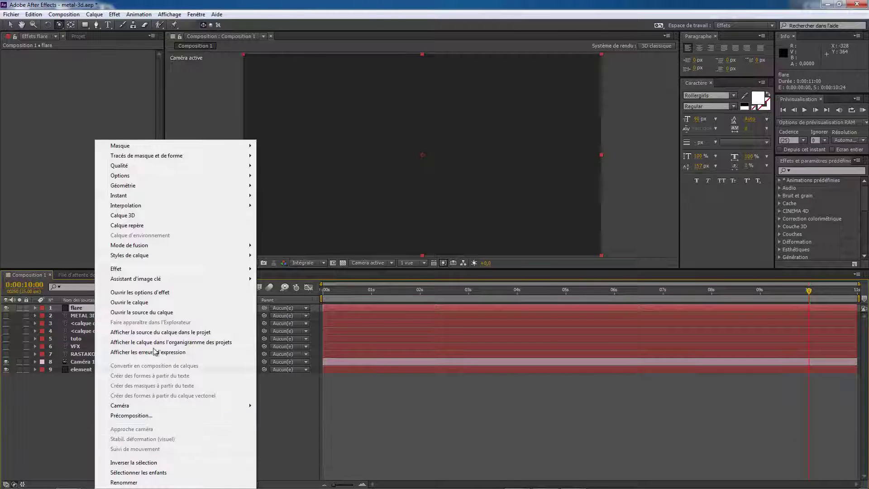
pyautogui.moveTo(164, 270)
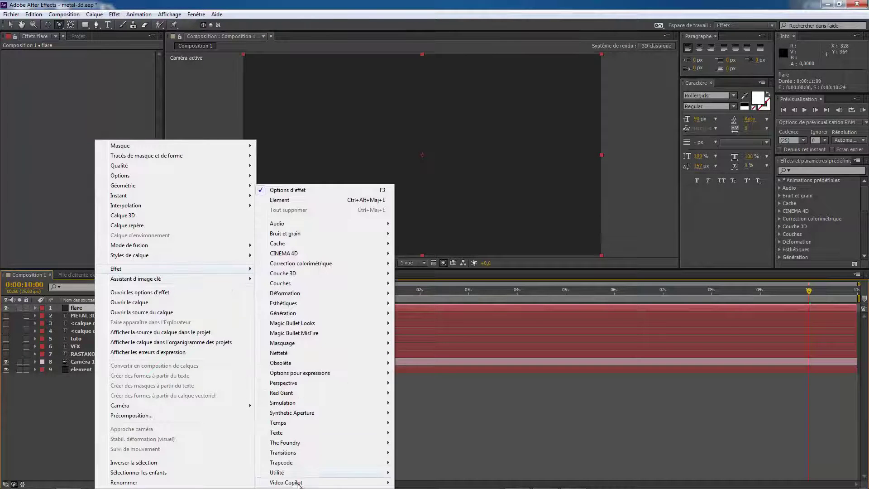
pyautogui.moveTo(298, 484)
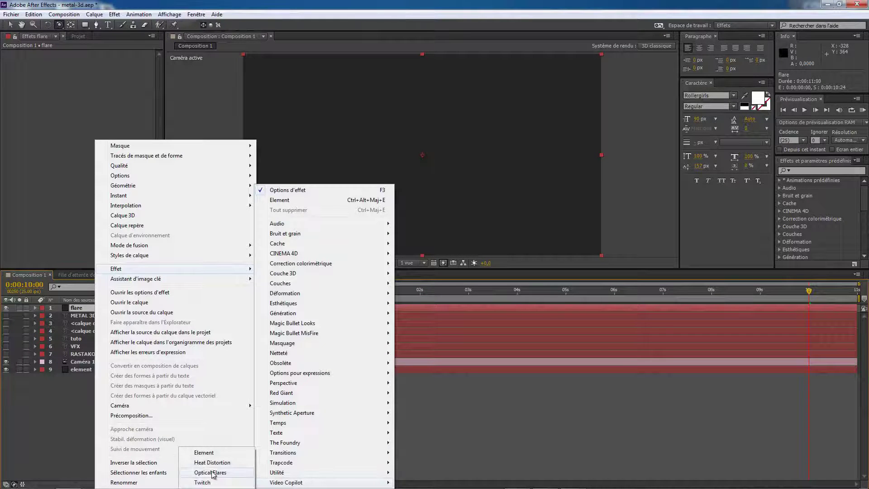
pyautogui.click(210, 473)
pyautogui.press('v')
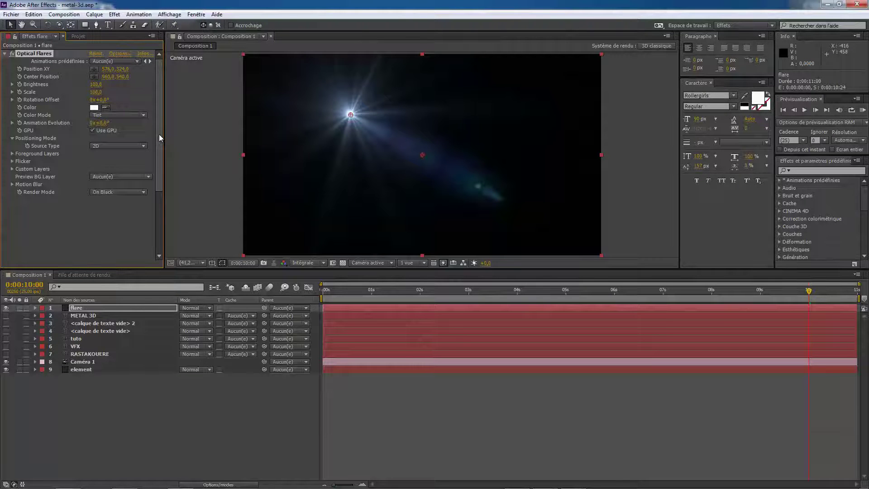
pyautogui.moveTo(158, 135); pyautogui.dragTo(155, 103)
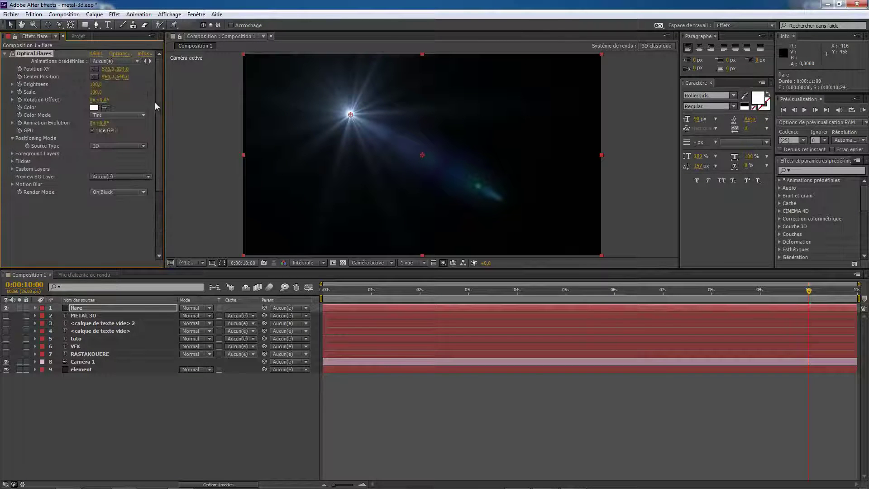
pyautogui.click(147, 219)
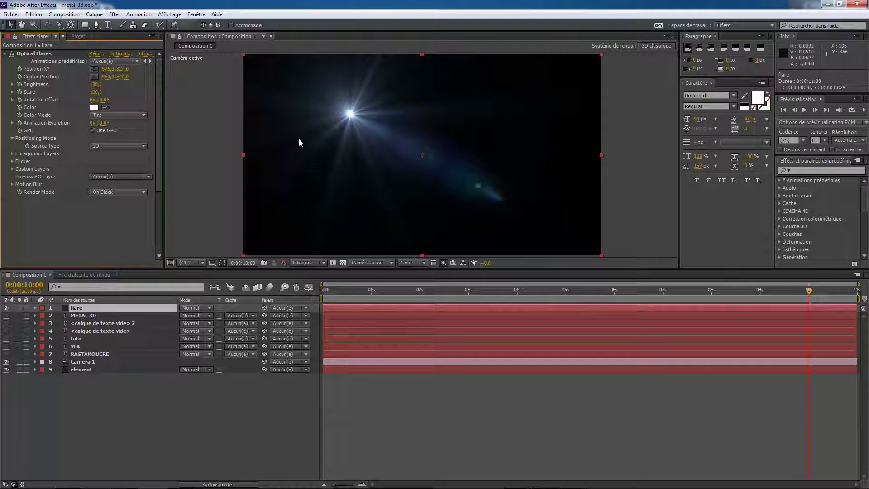
pyautogui.moveTo(162, 72)
pyautogui.mouseDown()
pyautogui.moveTo(159, 131)
pyautogui.moveTo(158, 72)
pyautogui.mouseUp()
# Step: Switch to the web browser, search Google for "video copilote" and open the VIDEO COPILOT site
pyautogui.moveTo(128, 483)
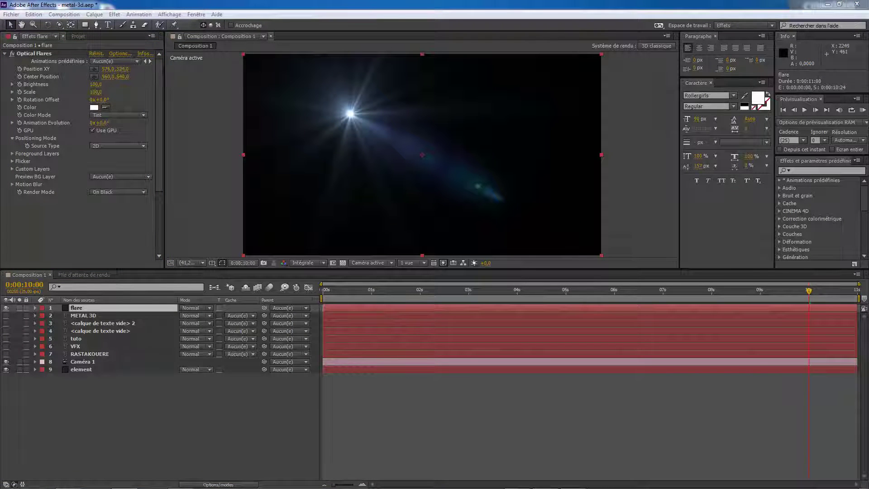
pyautogui.moveTo(868, 126); pyautogui.dragTo(246, 127)
pyautogui.click(590, 116)
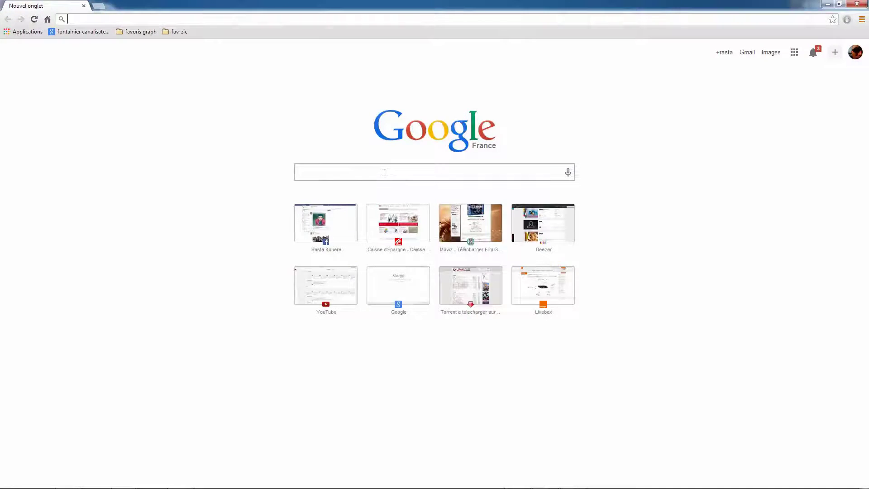
pyautogui.write('vide')
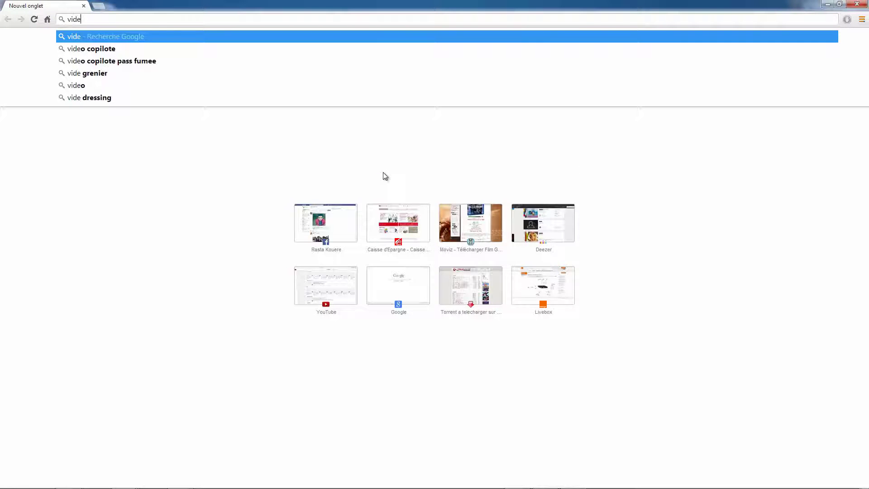
pyautogui.write('o copilote')
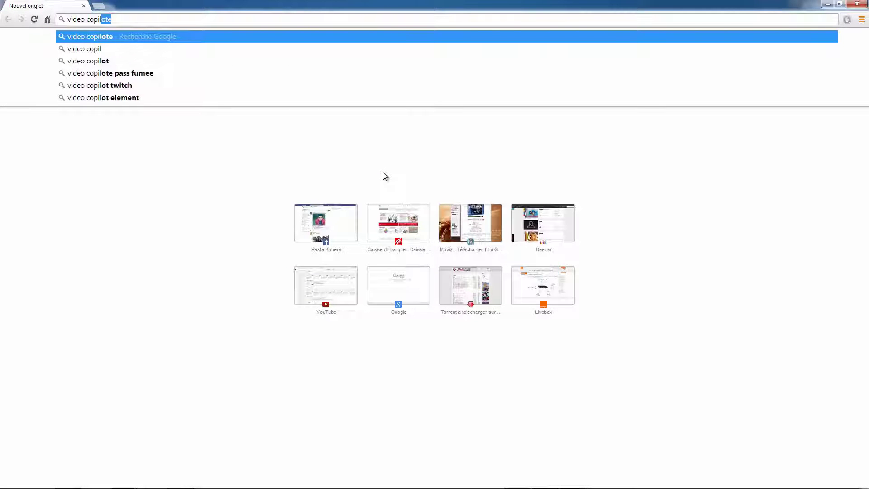
pyautogui.press('Return')
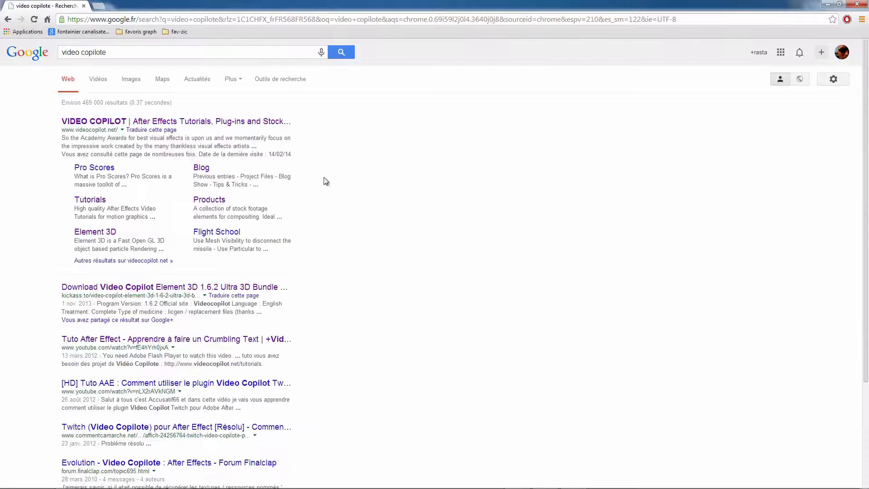
pyautogui.click(229, 121)
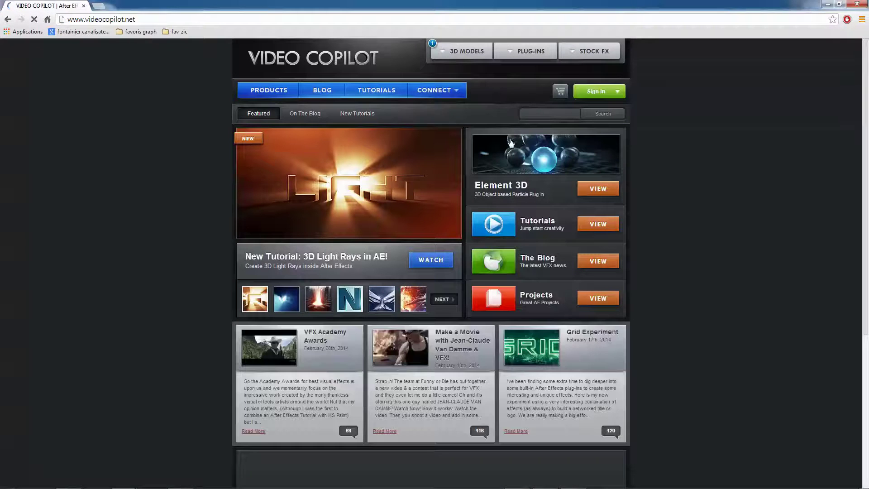
# Step: Look through the After Effects tutorials listed on the VIDEO COPILOT site, and close the browser to return to After Effects
pyautogui.click(387, 92)
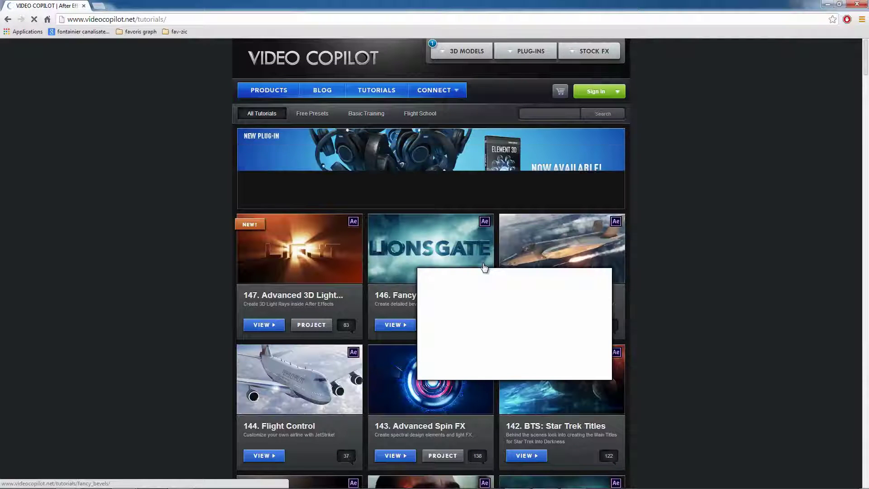
pyautogui.scroll(-10, 661, 252)
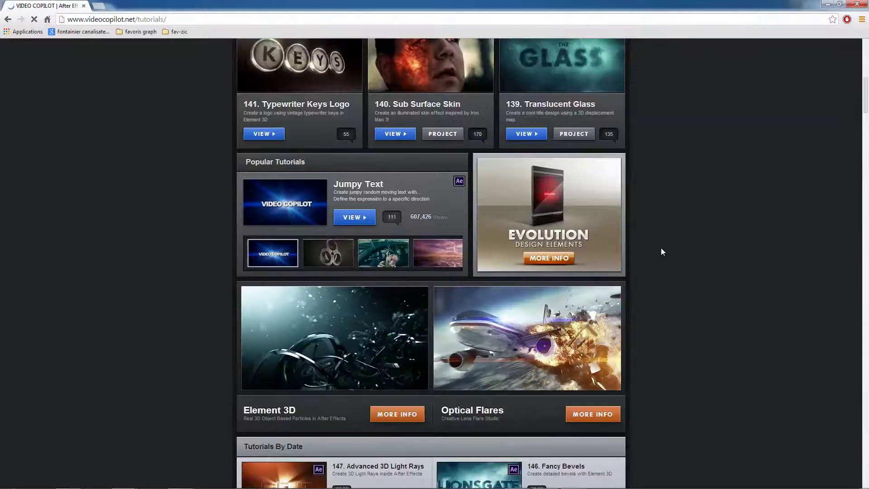
pyautogui.scroll(10, 661, 248)
pyautogui.click(363, 95)
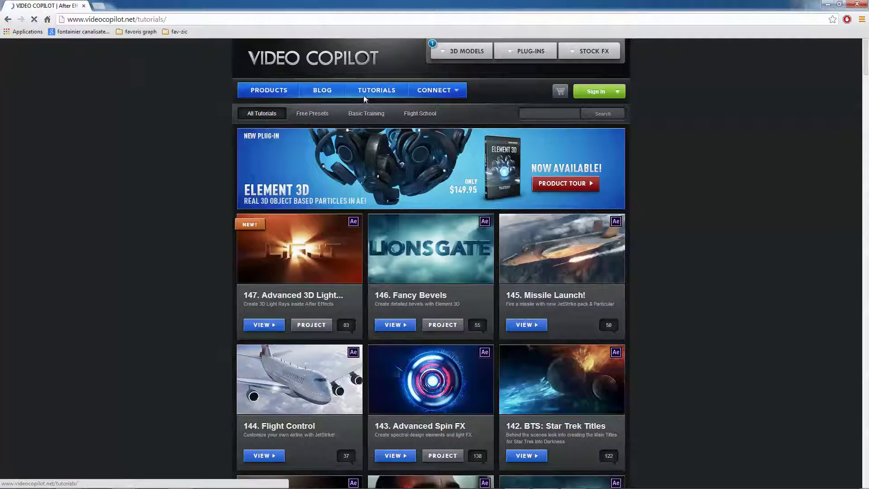
pyautogui.scroll(-6, 517, 247)
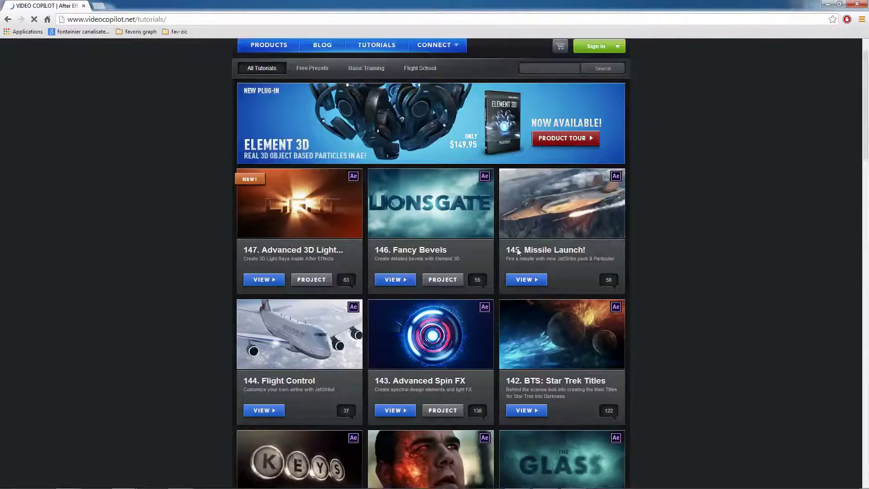
pyautogui.scroll(-12, 535, 254)
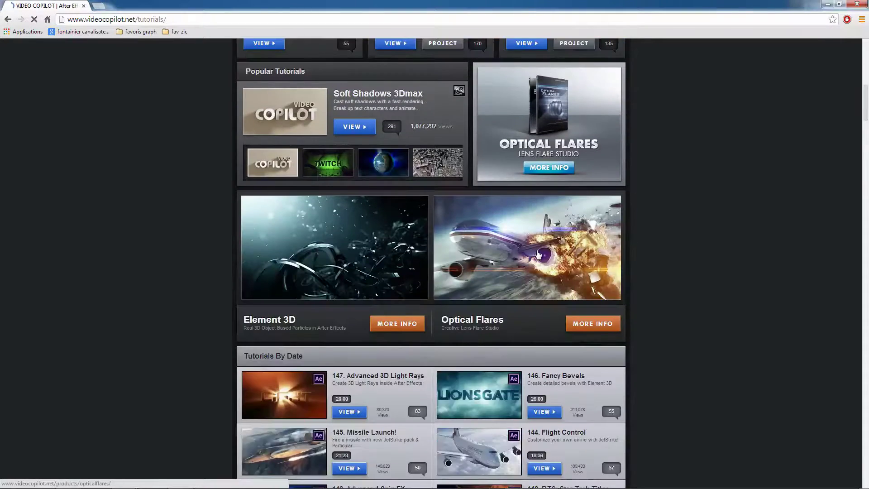
pyautogui.scroll(-5, 582, 321)
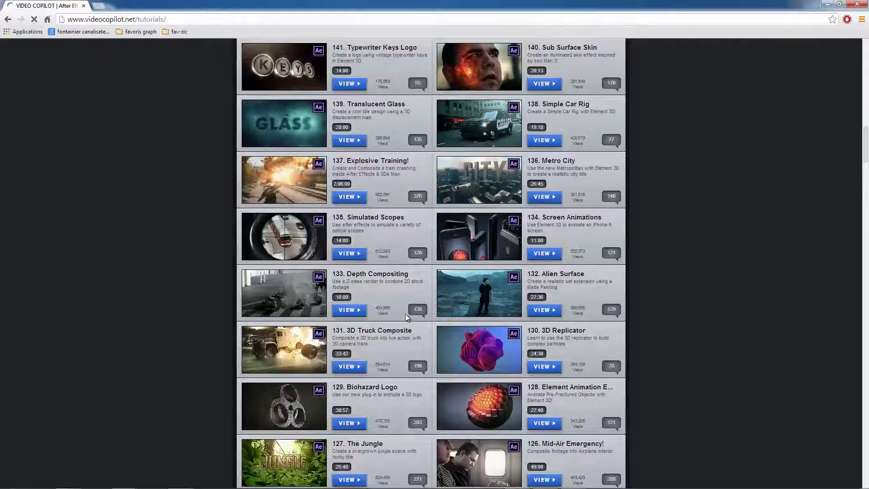
pyautogui.scroll(-1, 371, 296)
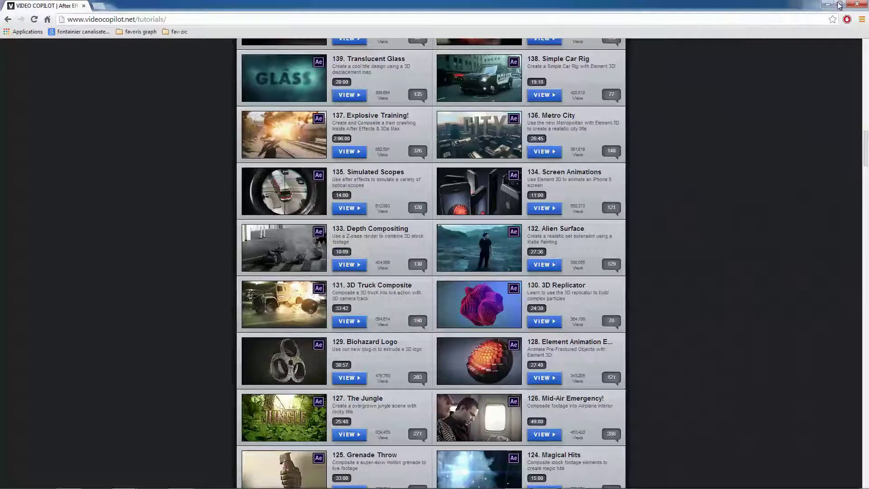
pyautogui.click(857, 3)
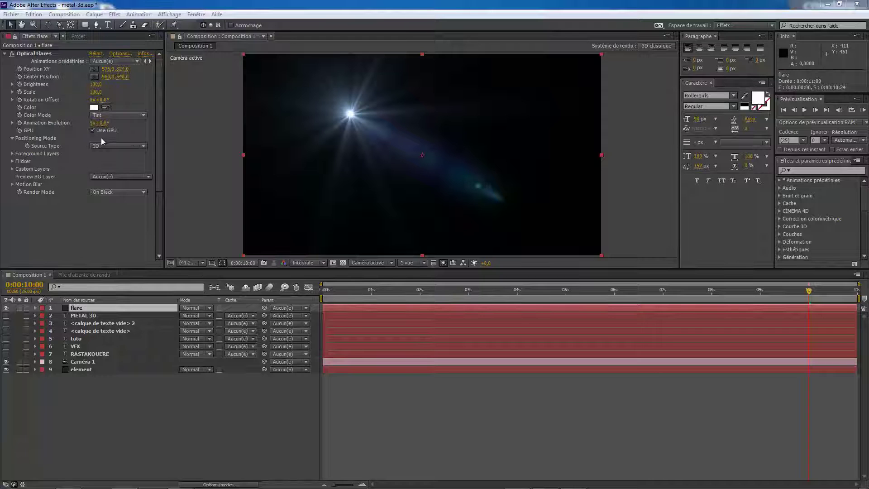
# Step: Set the Render Mode of the flare layer's Optical Flares effect to On Transparent
pyautogui.click(141, 193)
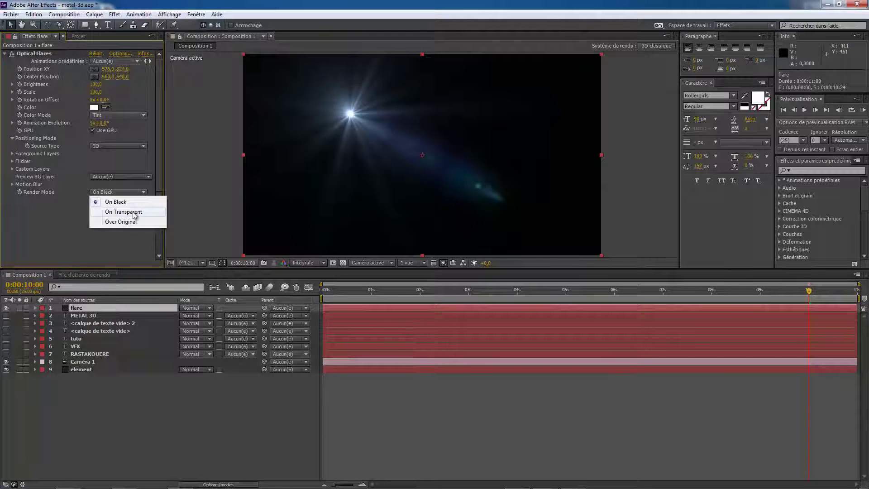
pyautogui.click(134, 212)
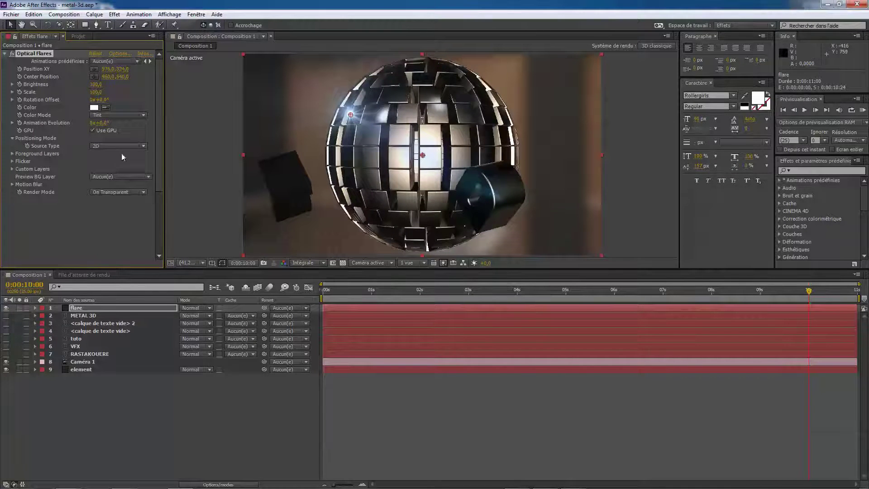
# Step: Test the flare with its Brightness at 0, and restore the Brightness to 100
pyautogui.click(95, 84)
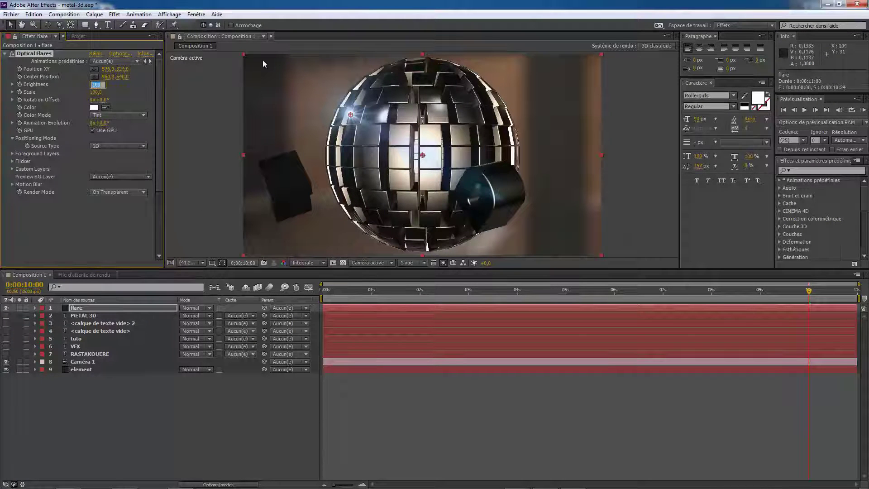
pyautogui.write('0')
pyautogui.press('Return')
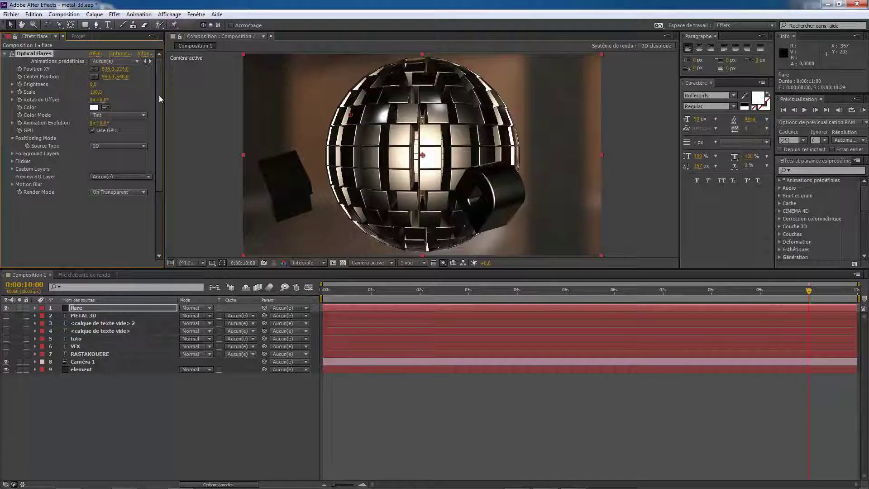
pyautogui.click(94, 85)
pyautogui.write('100')
pyautogui.press('Return')
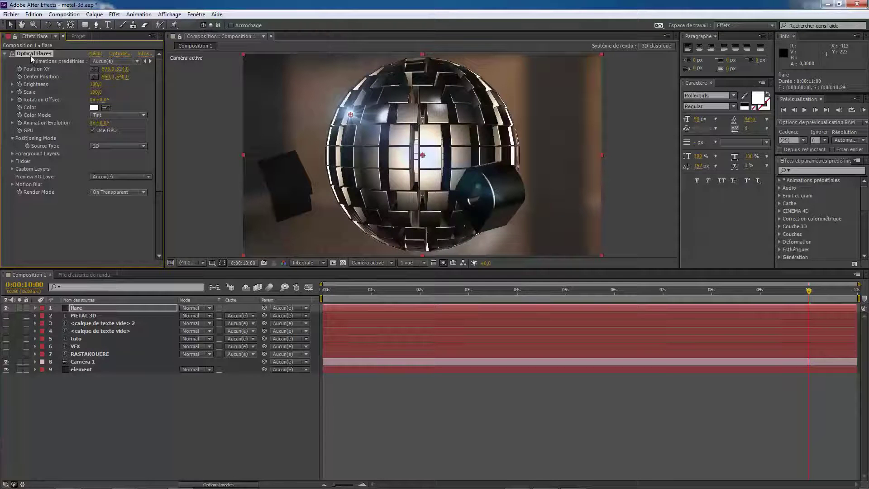
# Step: Load the Outpost preset from the Pro Presets lens flares, and move the flare to about 350, 855 in the composition
pyautogui.click(118, 52)
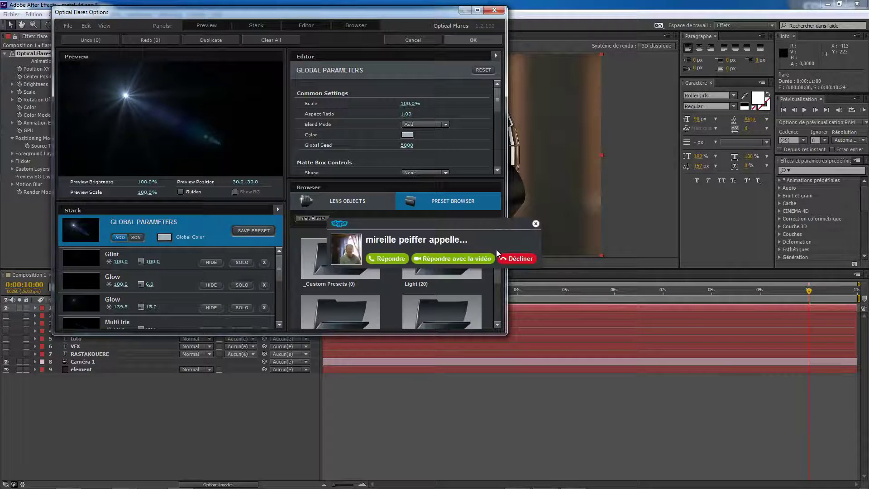
pyautogui.click(509, 261)
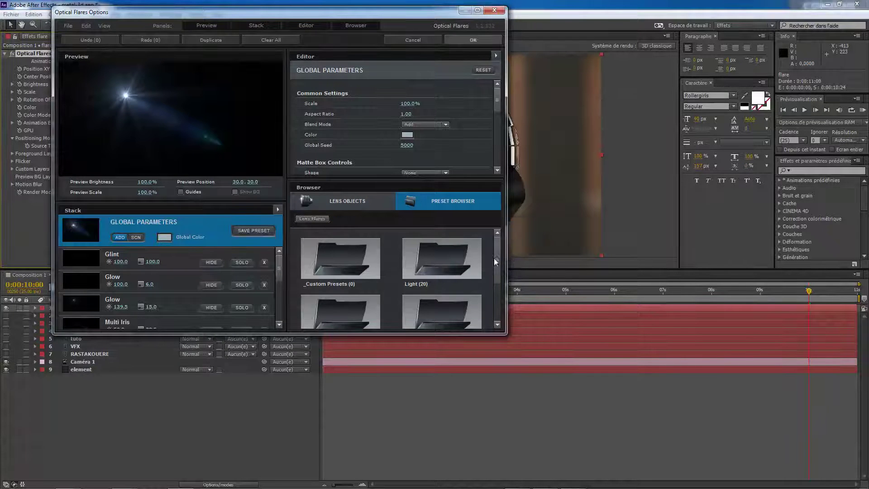
pyautogui.moveTo(499, 256); pyautogui.dragTo(501, 297)
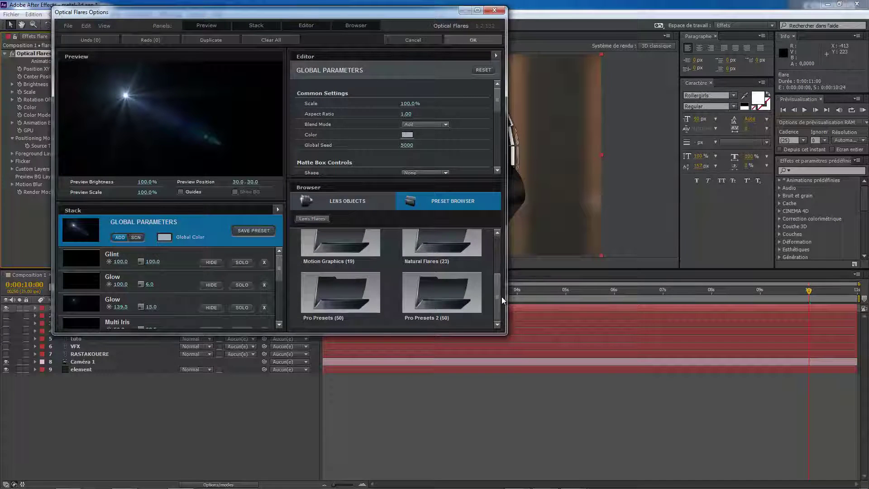
pyautogui.click(409, 302)
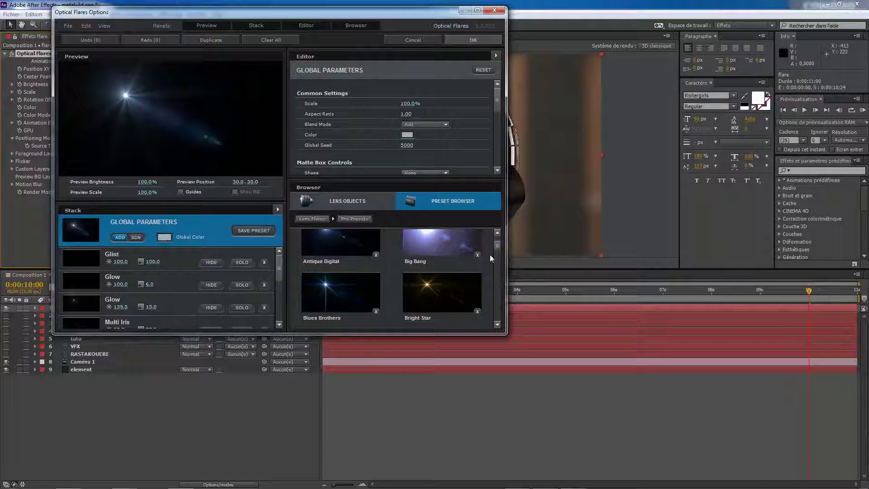
pyautogui.moveTo(495, 243); pyautogui.dragTo(503, 283)
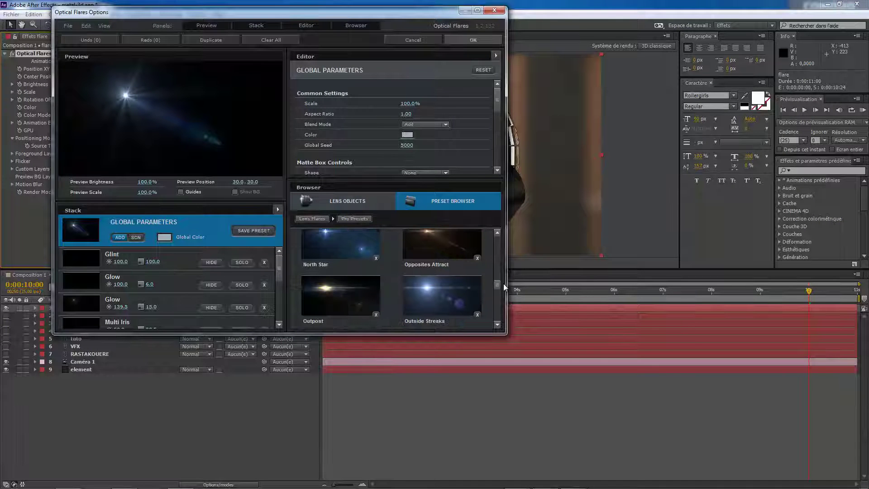
pyautogui.click(344, 295)
pyautogui.doubleClick(343, 293)
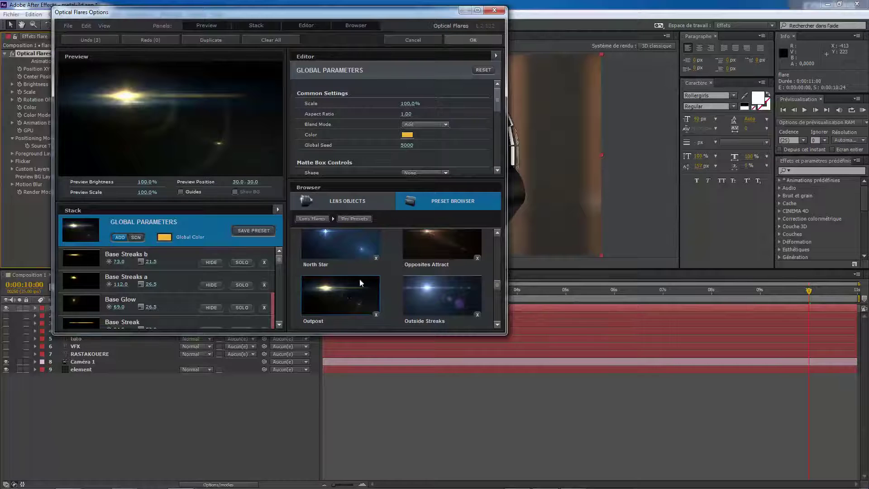
pyautogui.click(467, 43)
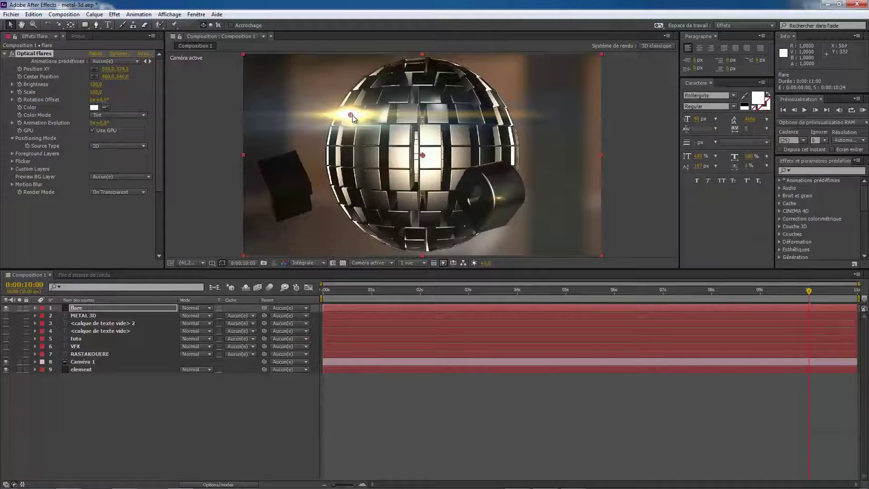
pyautogui.moveTo(352, 115); pyautogui.dragTo(310, 214)
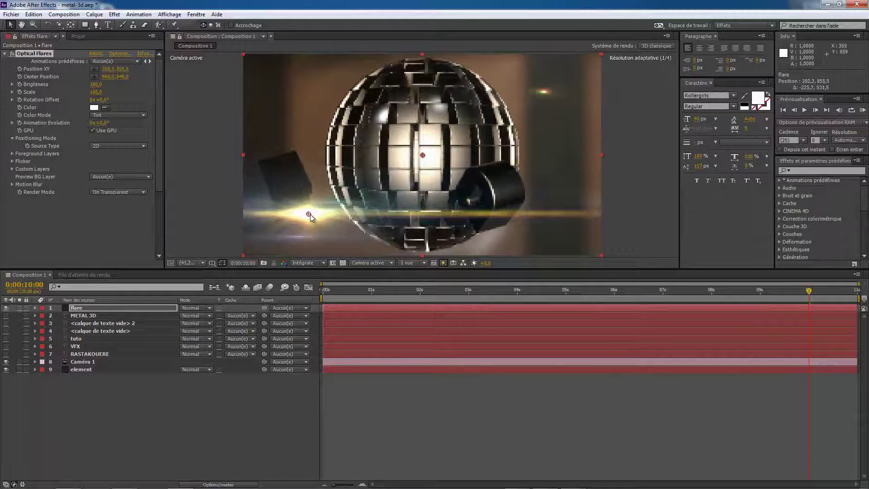
# Step: Examine the elements of the Outpost flare in the Optical Flares options, toggling the visibility of Base Glow and Base Streaks b
pyautogui.click(119, 53)
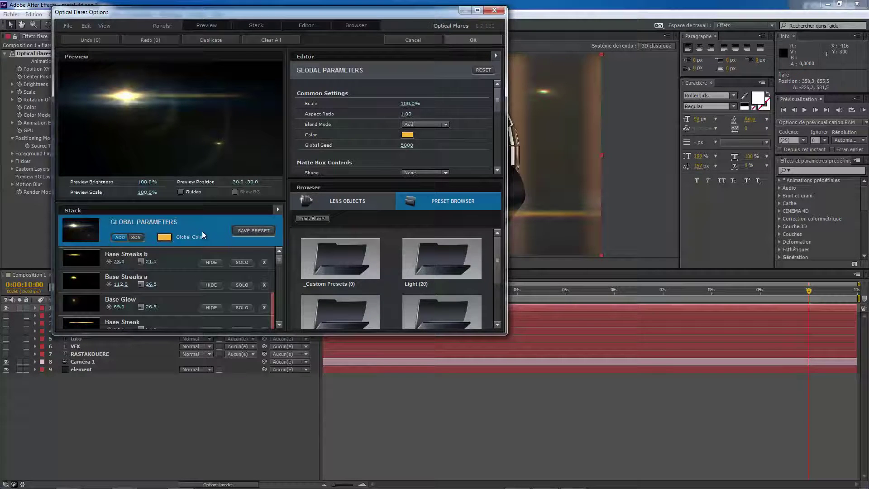
pyautogui.click(180, 256)
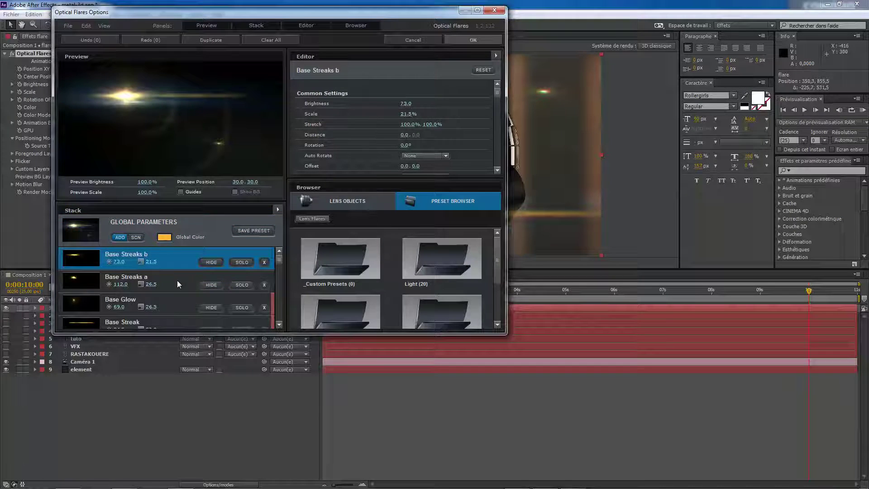
pyautogui.click(175, 281)
pyautogui.click(180, 267)
pyautogui.click(178, 302)
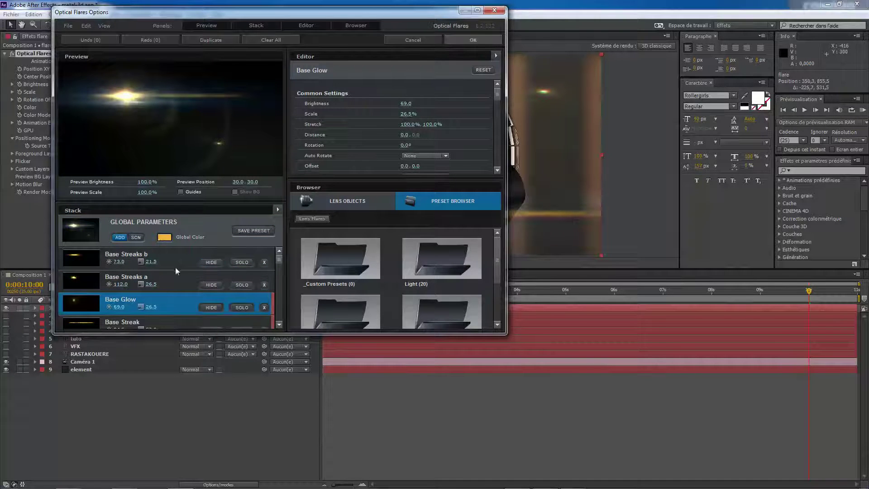
pyautogui.click(215, 308)
pyautogui.click(215, 309)
pyautogui.click(77, 263)
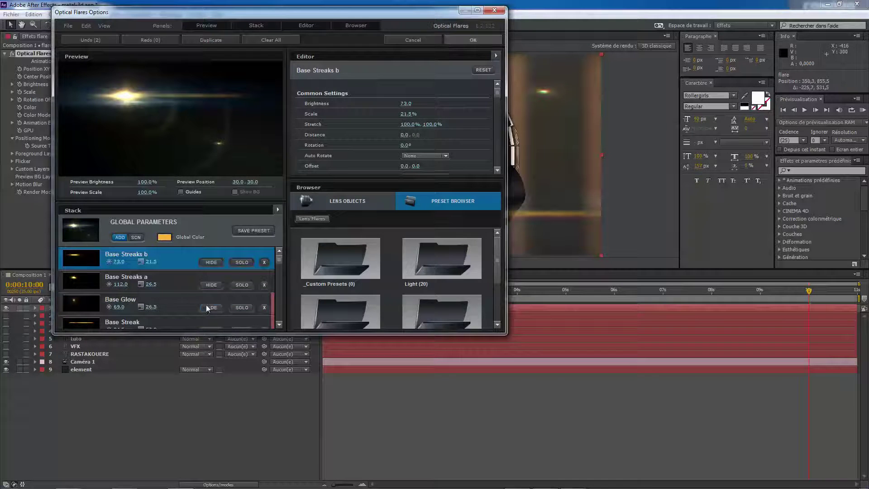
pyautogui.click(213, 264)
pyautogui.click(213, 264)
pyautogui.moveTo(496, 91)
pyautogui.mouseDown()
pyautogui.moveTo(498, 120)
pyautogui.moveTo(498, 91)
pyautogui.mouseUp()
pyautogui.click(186, 281)
pyautogui.click(186, 263)
pyautogui.click(474, 43)
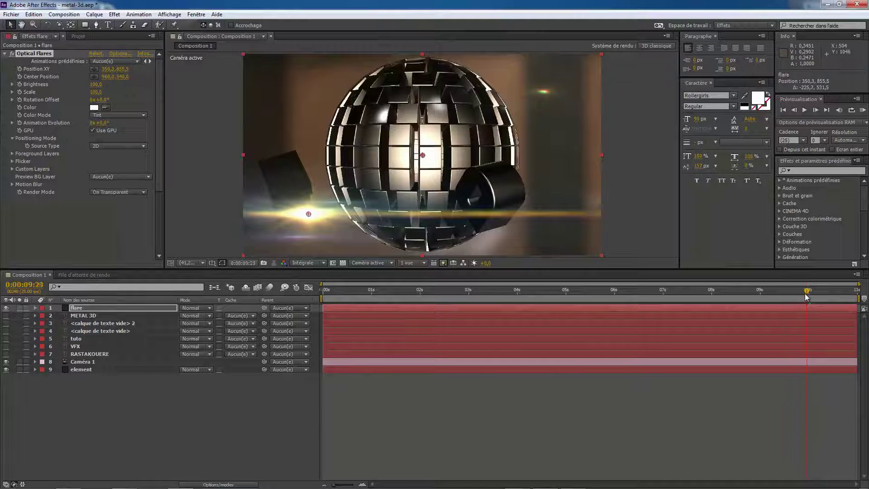
# Step: At 0:00:10:02, move the flare beneath the start of the metal 3D text, at about 343, 705
pyautogui.moveTo(809, 291); pyautogui.dragTo(816, 297)
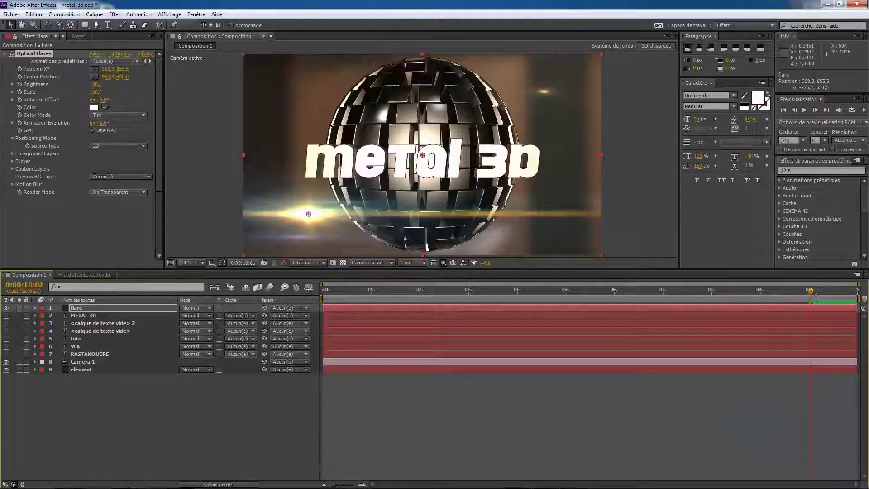
pyautogui.press('pageup')
pyautogui.press('pageup')
pyautogui.press('pagedown')
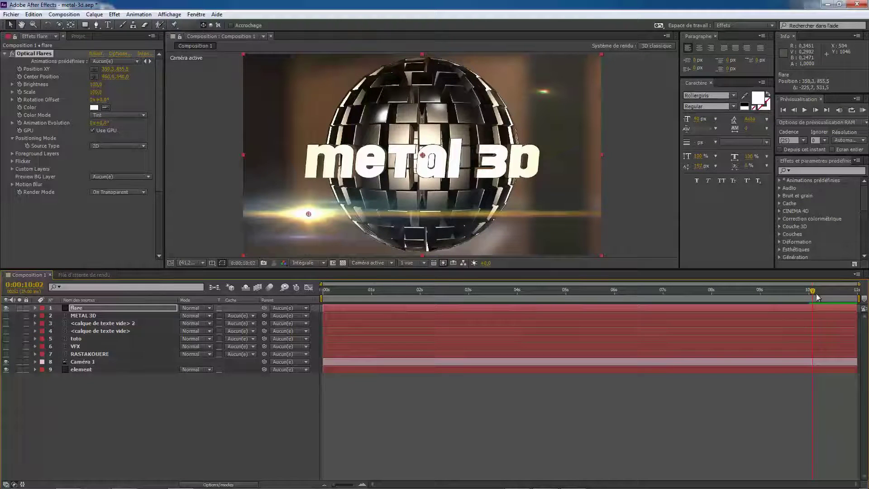
pyautogui.moveTo(310, 214); pyautogui.dragTo(308, 186)
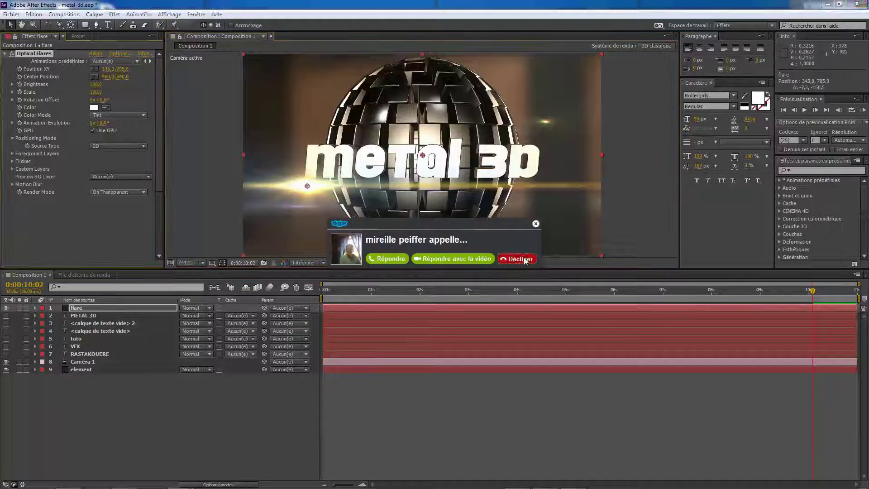
# Step: Decline the incoming Skype call and close the Skype window
pyautogui.click(525, 260)
pyautogui.rightClick(546, 480)
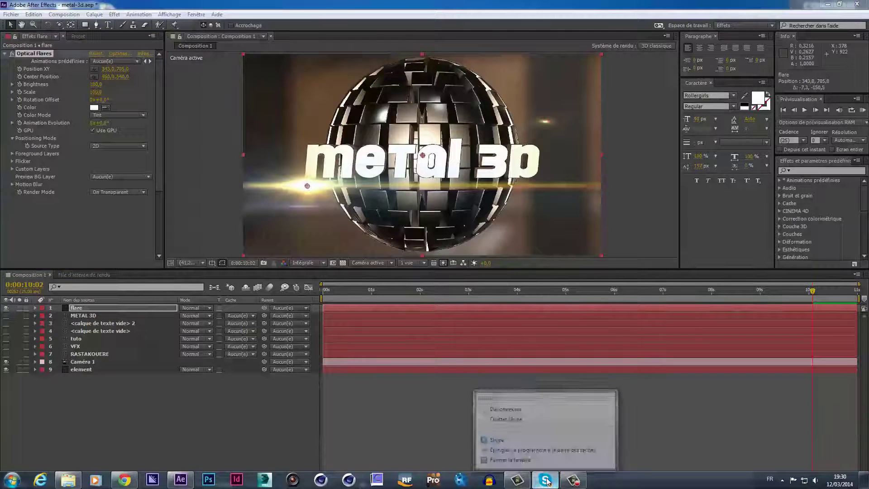
pyautogui.click(515, 458)
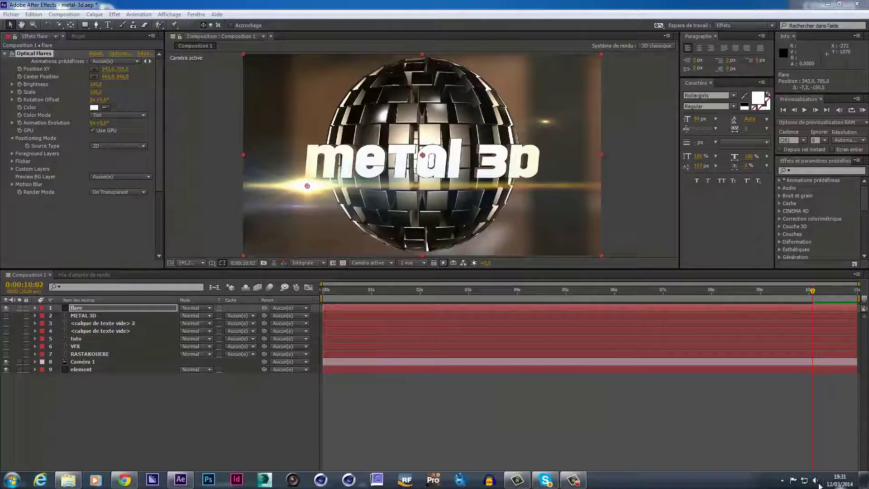
pyautogui.click(782, 480)
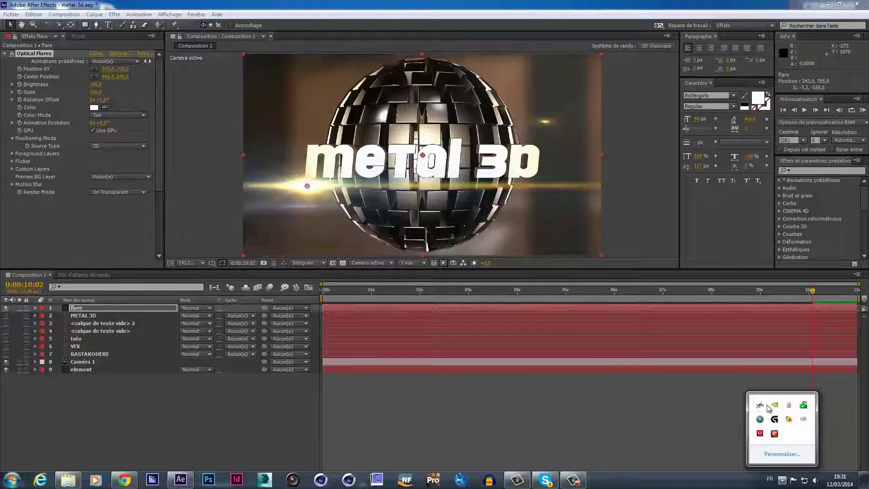
pyautogui.rightClick(788, 419)
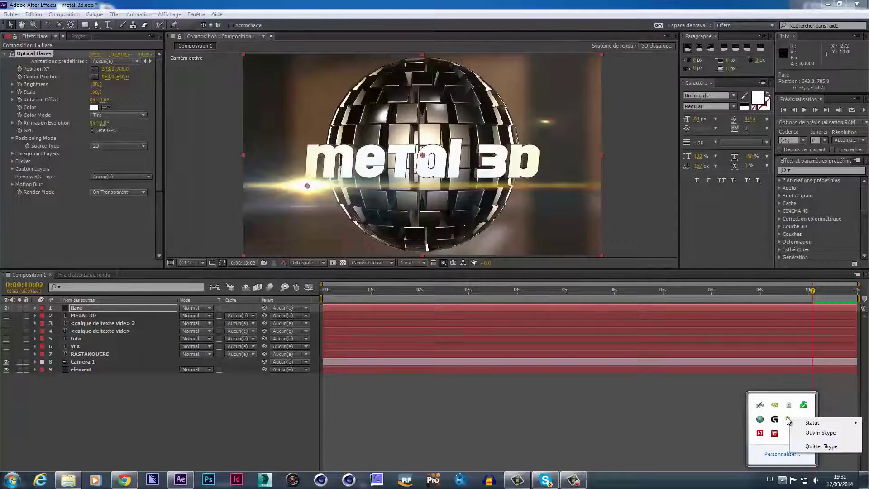
pyautogui.click(820, 445)
pyautogui.click(496, 284)
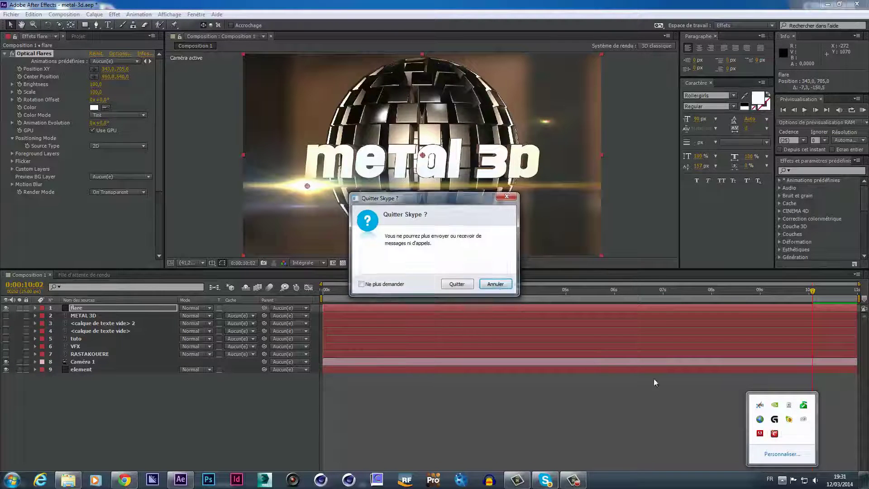
# Step: Set the Skype status to Absent
pyautogui.rightClick(789, 420)
pyautogui.moveTo(801, 425)
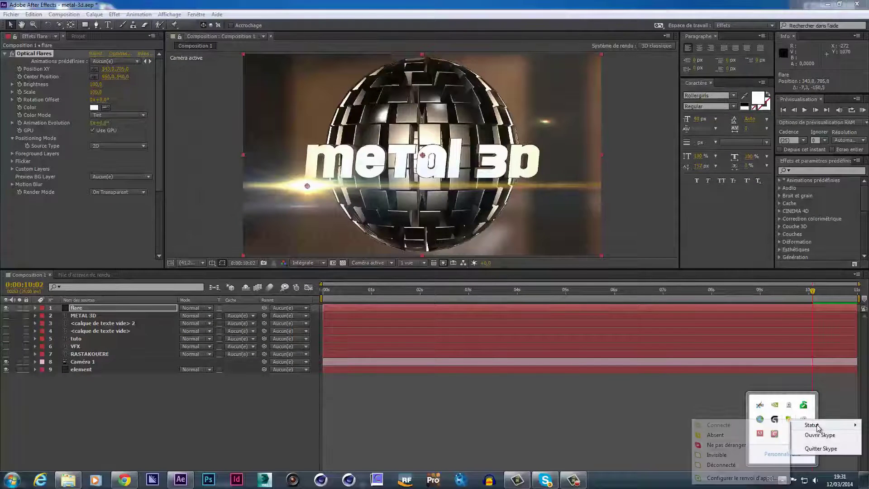
pyautogui.click(737, 436)
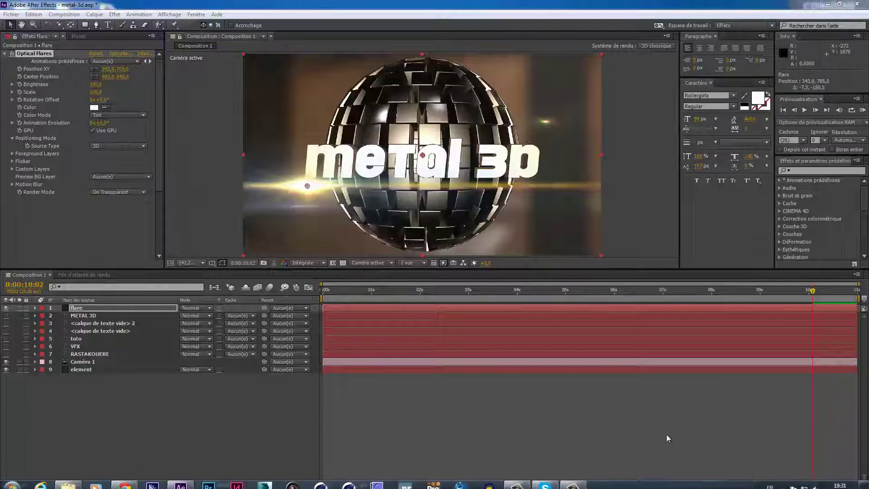
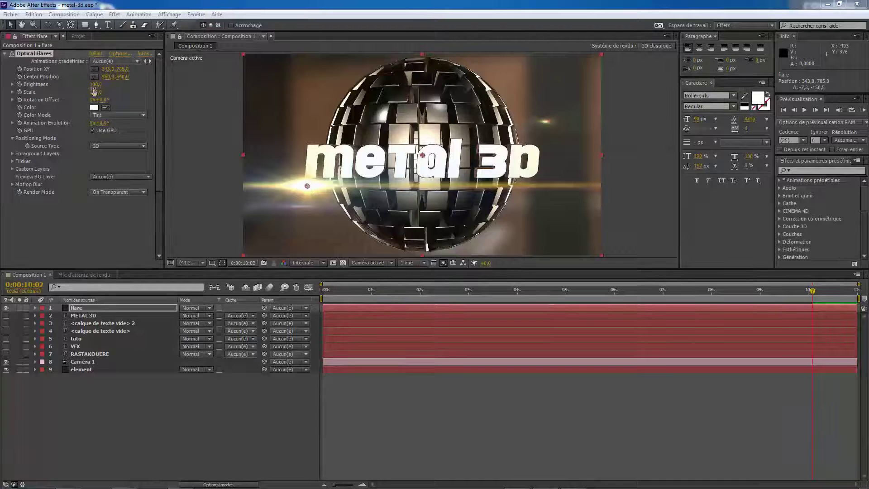
# Step: Try to animate the flare's Center Position from 0:00:10:02 to 0:00:10:18, undo the moves and turn its keyframing off
pyautogui.click(20, 76)
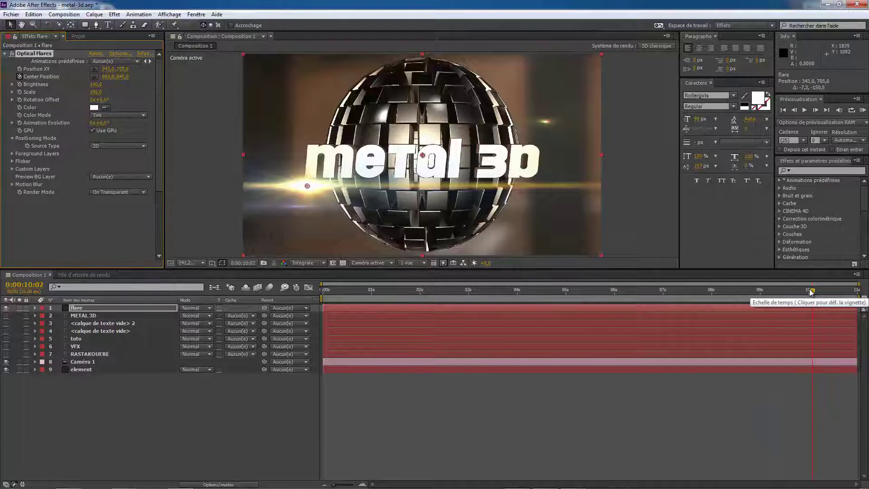
pyautogui.moveTo(810, 292); pyautogui.dragTo(842, 295)
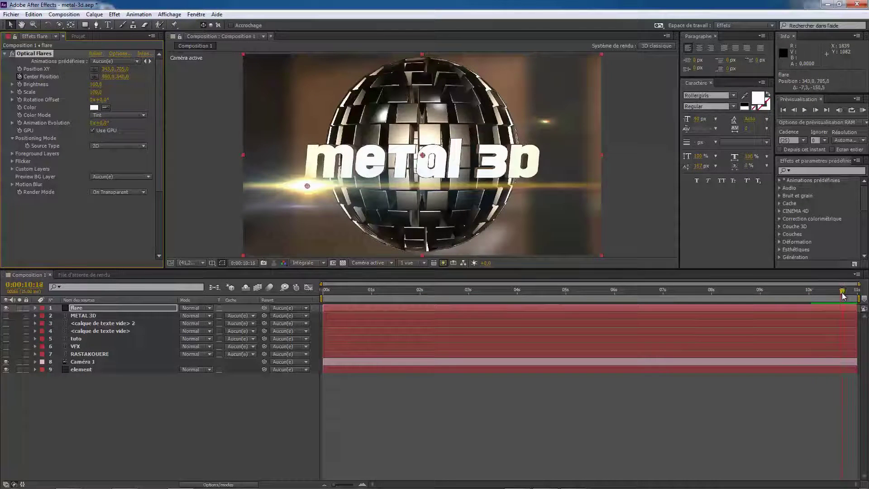
pyautogui.click(94, 77)
pyautogui.moveTo(498, 184); pyautogui.dragTo(536, 185)
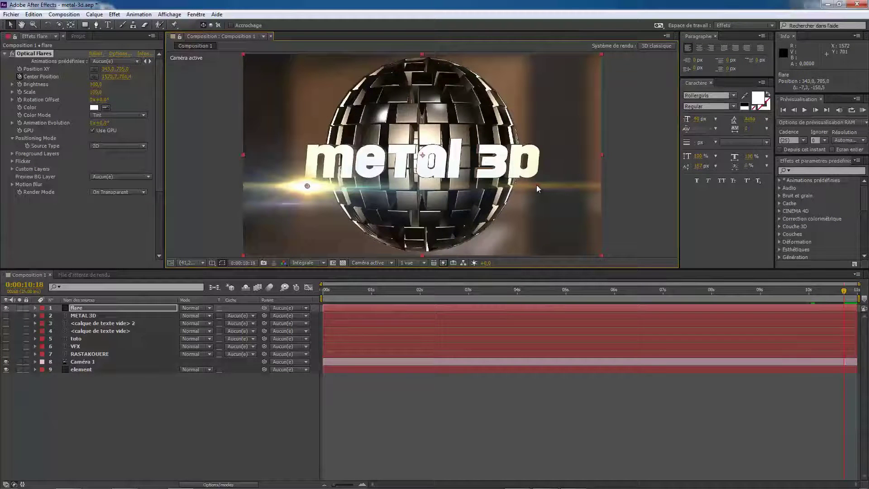
pyautogui.moveTo(536, 184); pyautogui.dragTo(338, 212)
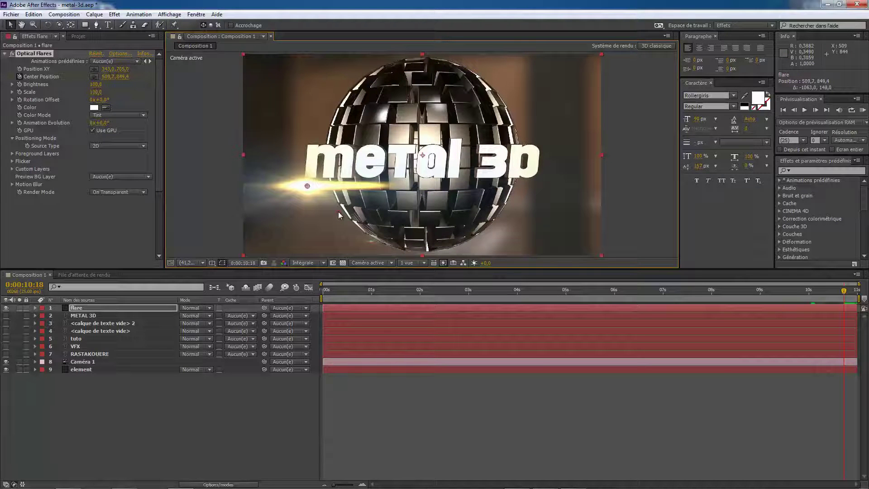
pyautogui.hotkey('ctrl', 'z')
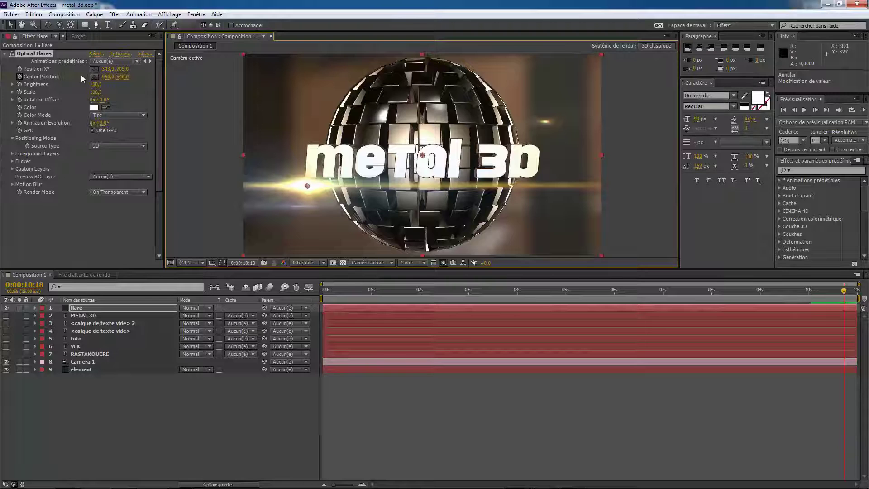
pyautogui.click(20, 70)
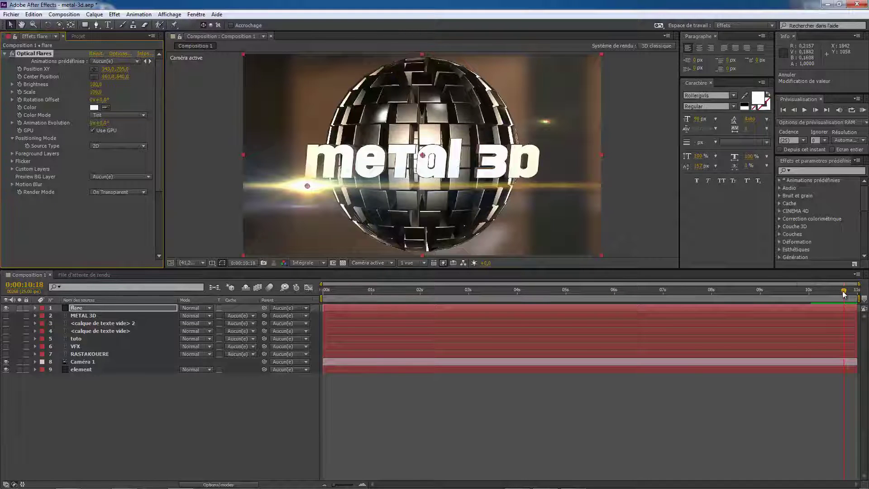
# Step: Try to keyframe the flare's Position XY at 0:00:10:02, moving it beneath the text's end at about 1567, 708, and turn its keyframing off
pyautogui.moveTo(843, 292); pyautogui.dragTo(808, 295)
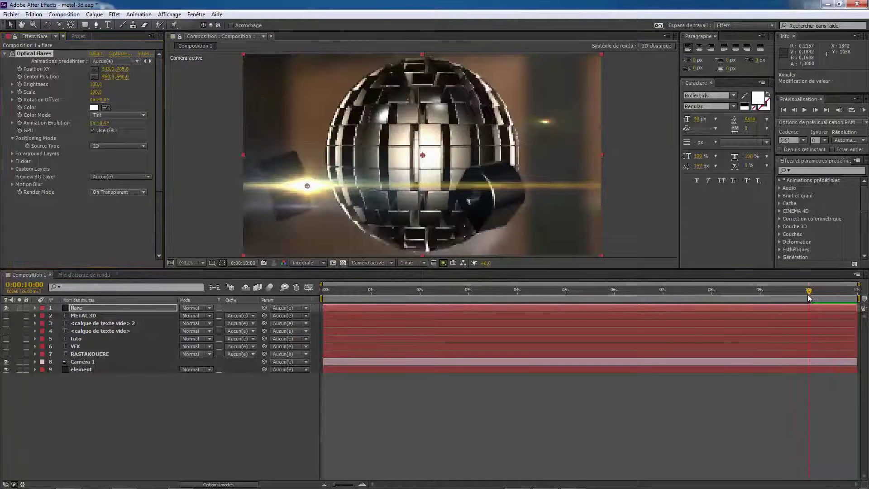
pyautogui.press('pagedown')
pyautogui.press('pagedown')
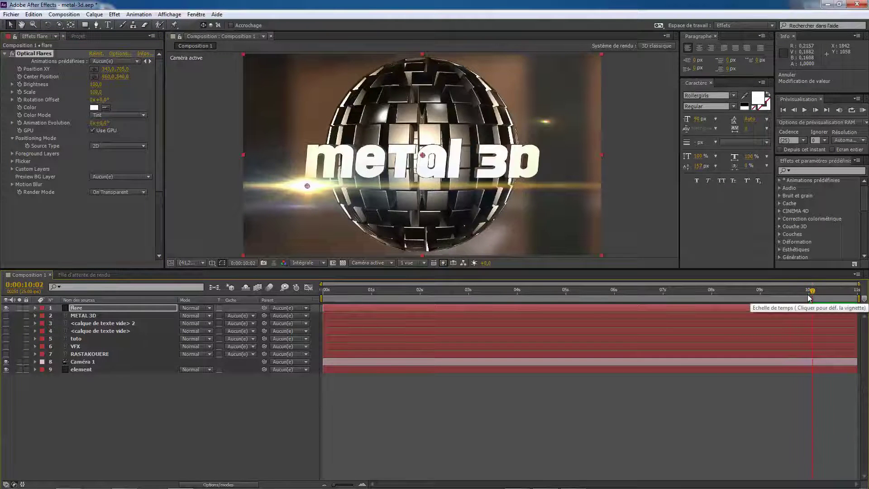
pyautogui.click(20, 70)
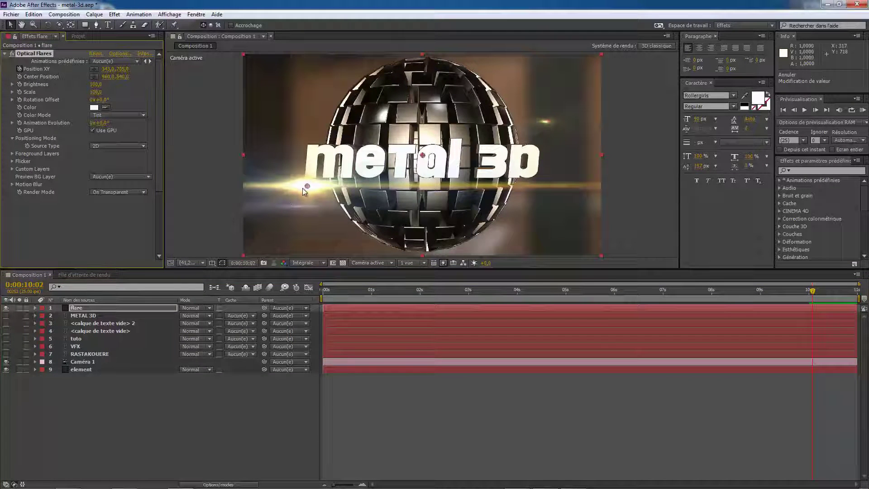
pyautogui.click(94, 68)
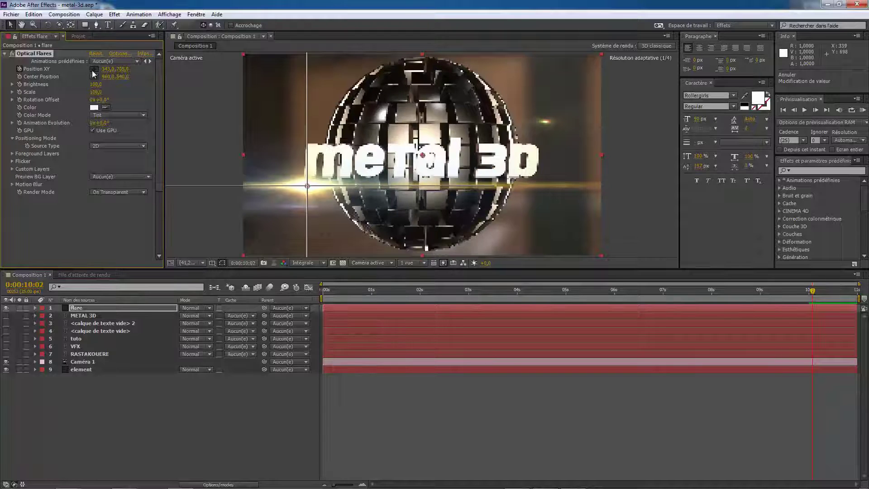
pyautogui.click(490, 194)
pyautogui.moveTo(490, 194); pyautogui.dragTo(536, 186)
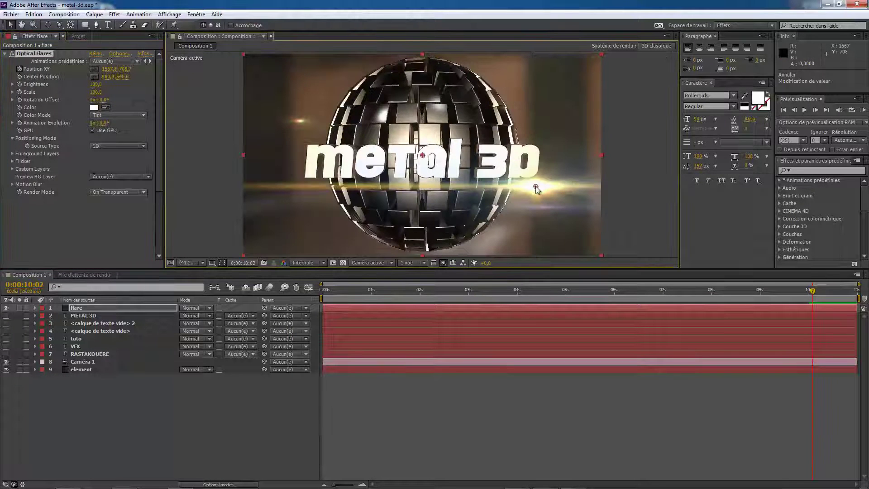
pyautogui.moveTo(813, 290)
pyautogui.mouseDown()
pyautogui.moveTo(802, 289)
pyautogui.moveTo(815, 288)
pyautogui.mouseUp()
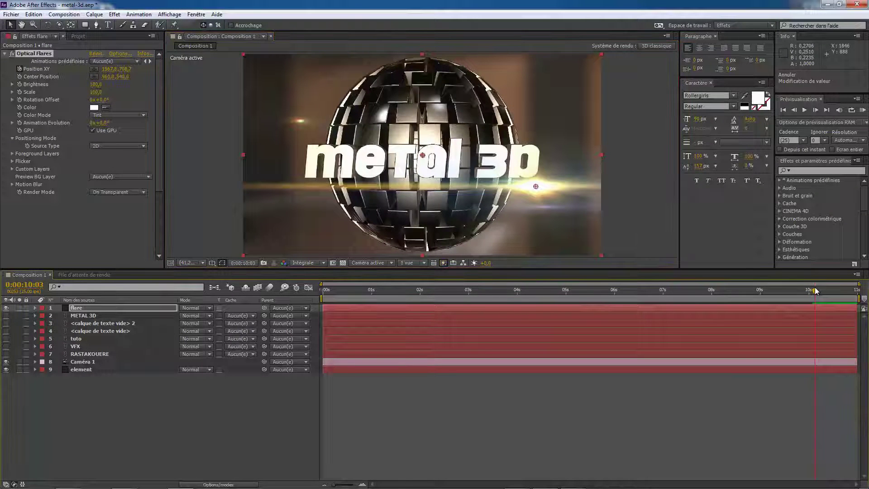
pyautogui.press('pageup')
pyautogui.press('pageup')
pyautogui.press('pagedown')
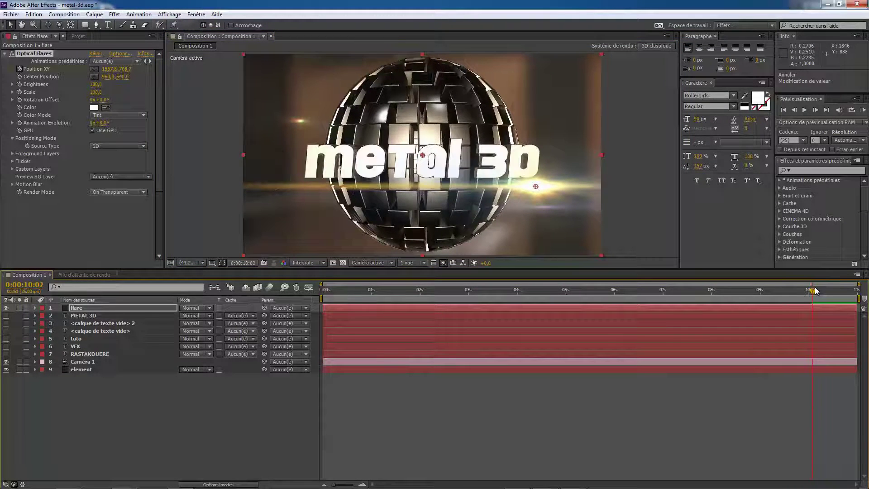
pyautogui.click(21, 68)
# Step: Animate the flare's Position XY from about 347, 694 at 0:00:10:02 to about 1536, 699 at 0:00:10:13, beneath the metal 3D text
pyautogui.moveTo(536, 186); pyautogui.dragTo(308, 184)
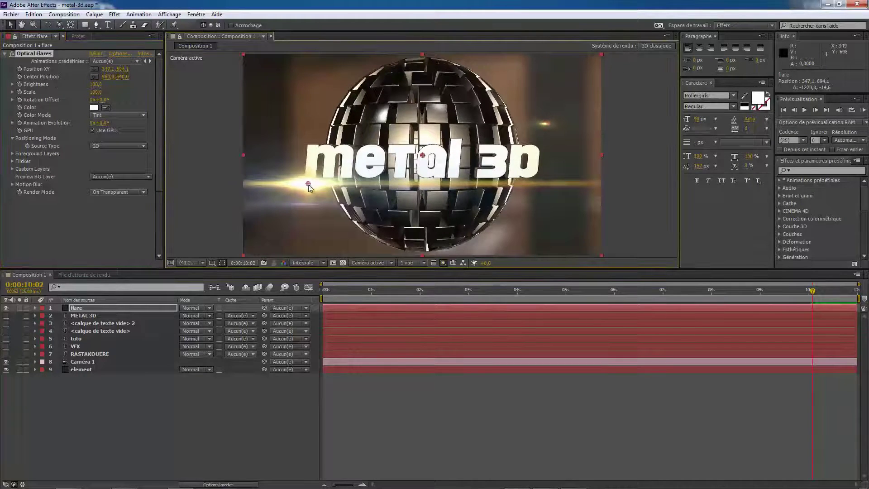
pyautogui.click(19, 68)
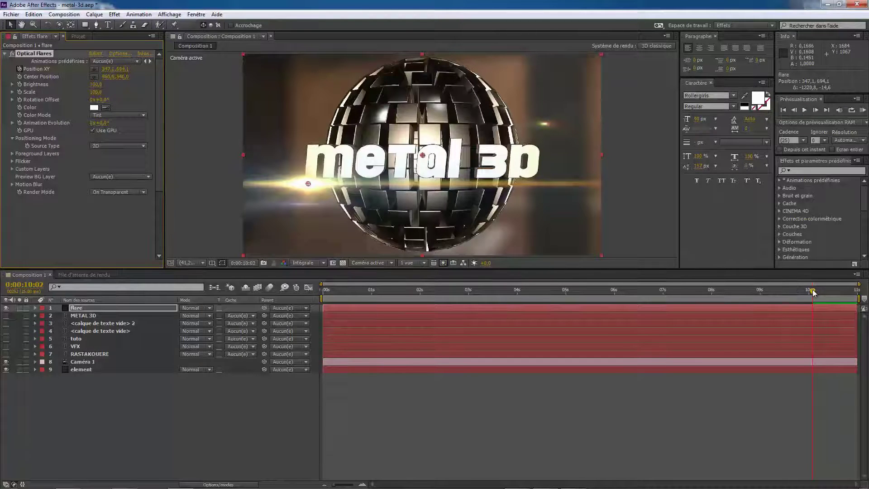
pyautogui.moveTo(812, 291); pyautogui.dragTo(835, 293)
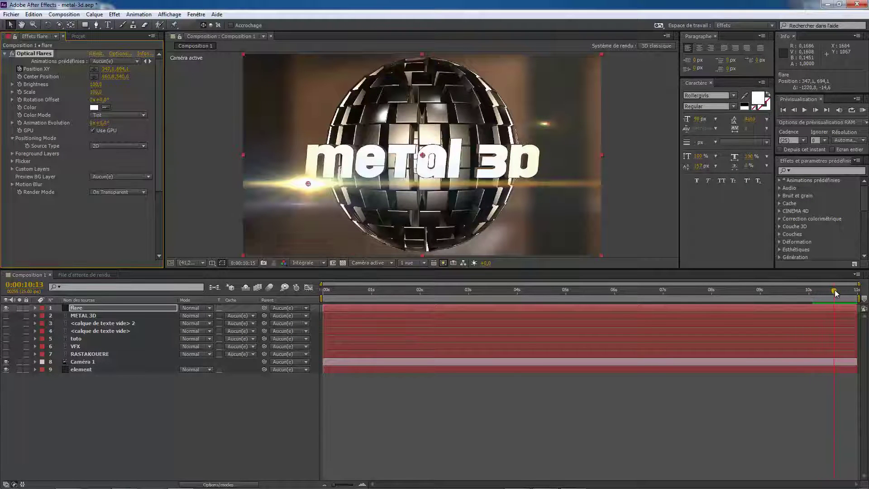
pyautogui.moveTo(309, 182); pyautogui.dragTo(530, 183)
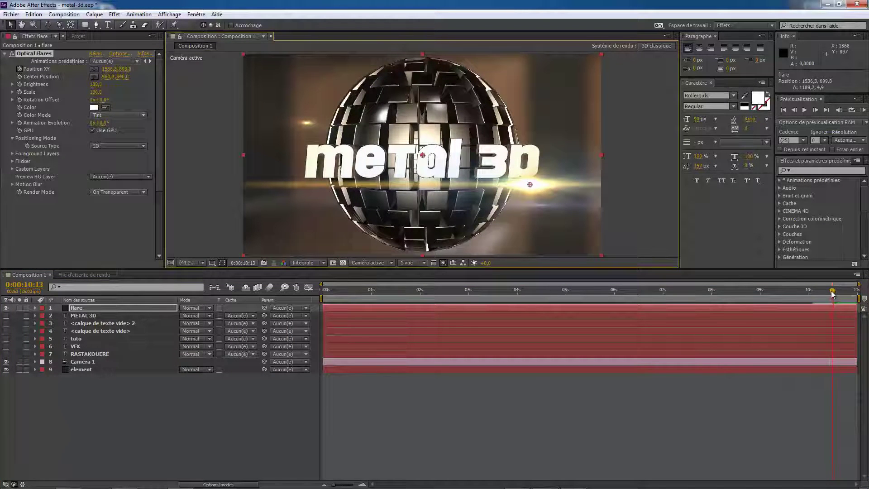
# Step: At 0:00:10:01, set the flare's Brightness to 0 and turn on its keyframing
pyautogui.moveTo(833, 294); pyautogui.dragTo(813, 299)
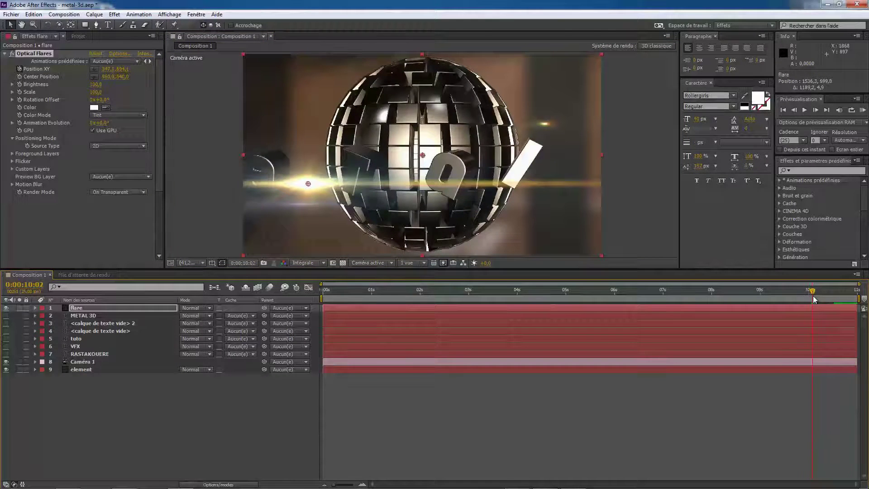
pyautogui.press('pageup')
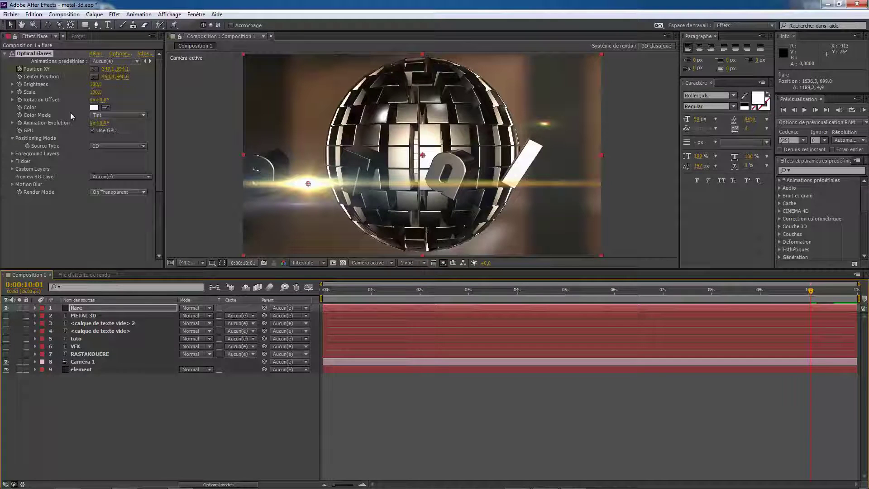
pyautogui.click(97, 86)
pyautogui.write('0')
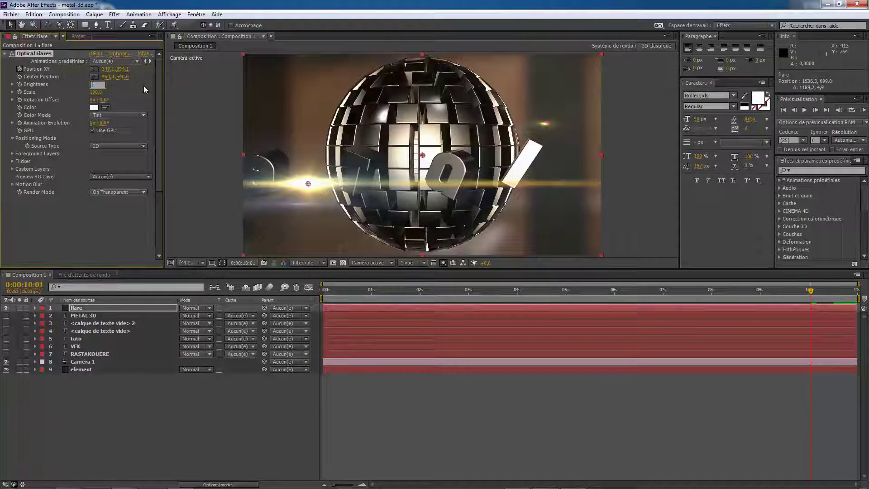
pyautogui.press('Return')
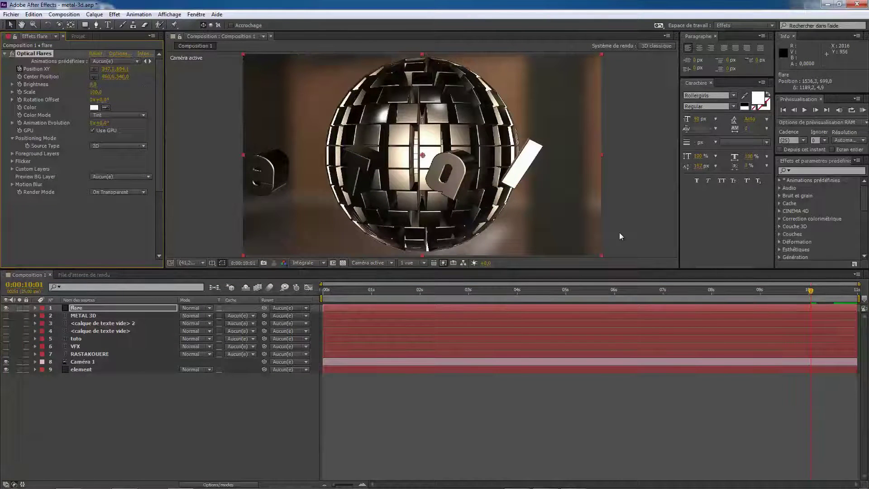
pyautogui.press('pagedown')
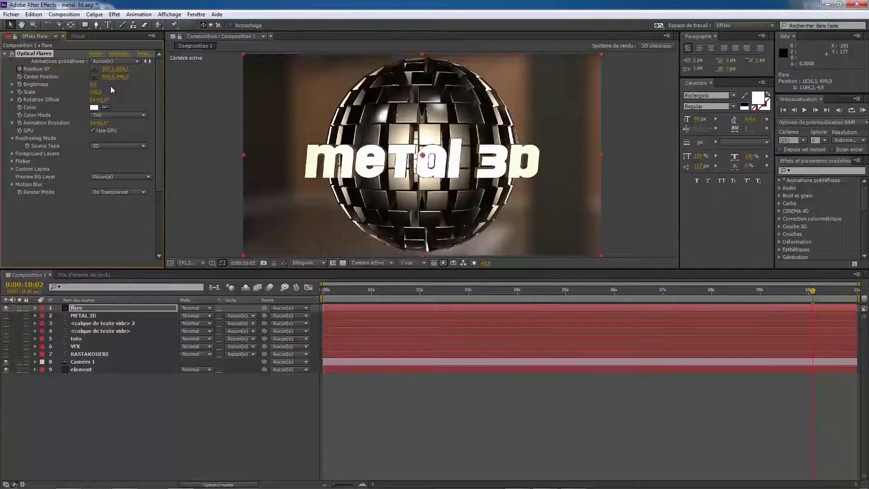
pyautogui.press('pageup')
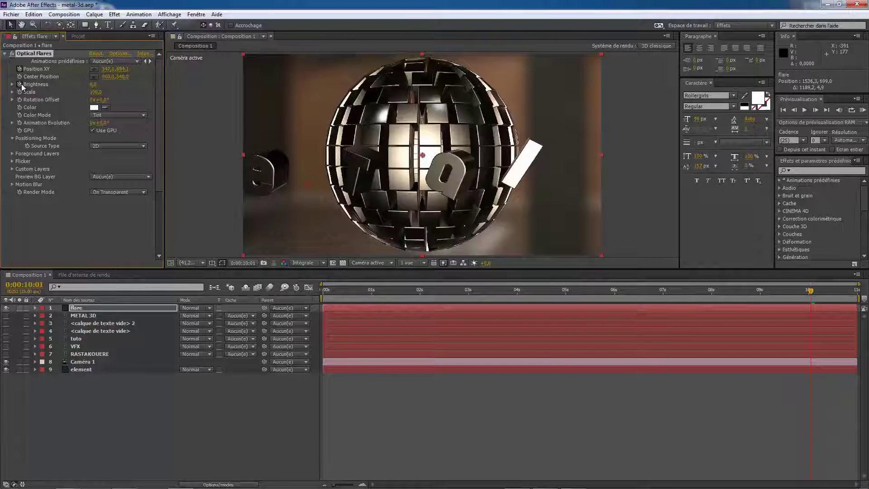
# Step: Set the flare's Brightness to 100 one frame further on, at 0:00:10:02
pyautogui.press('pagedown')
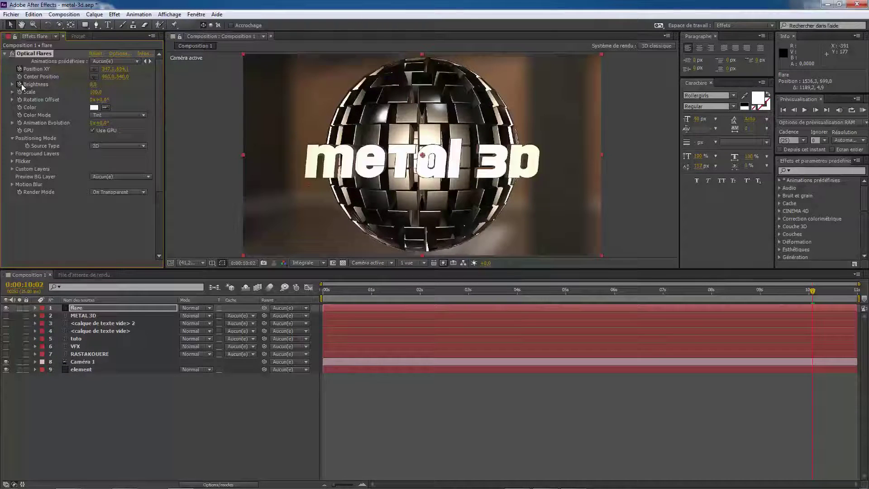
pyautogui.click(93, 85)
pyautogui.write('100')
pyautogui.press('Return')
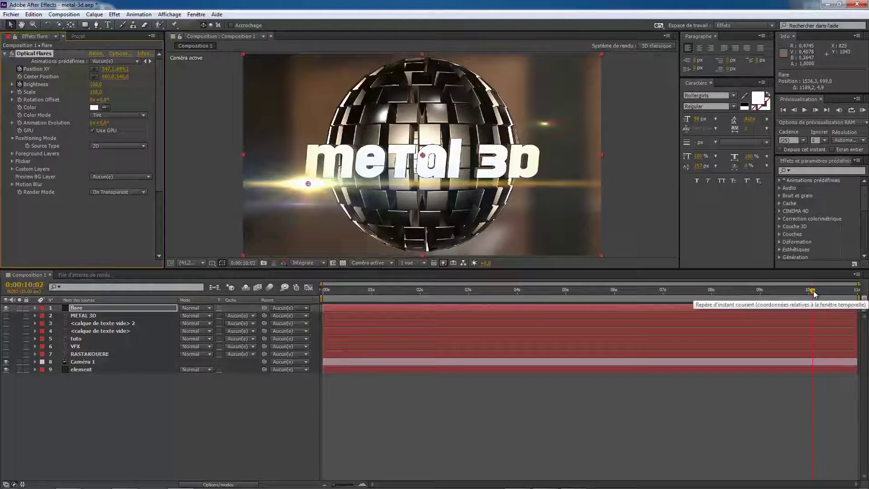
# Step: Expand the flare layer's Optical Flares properties and add a Brightness keyframe at 0:00:10:13, keeping the value of 100
pyautogui.moveTo(811, 290); pyautogui.dragTo(836, 296)
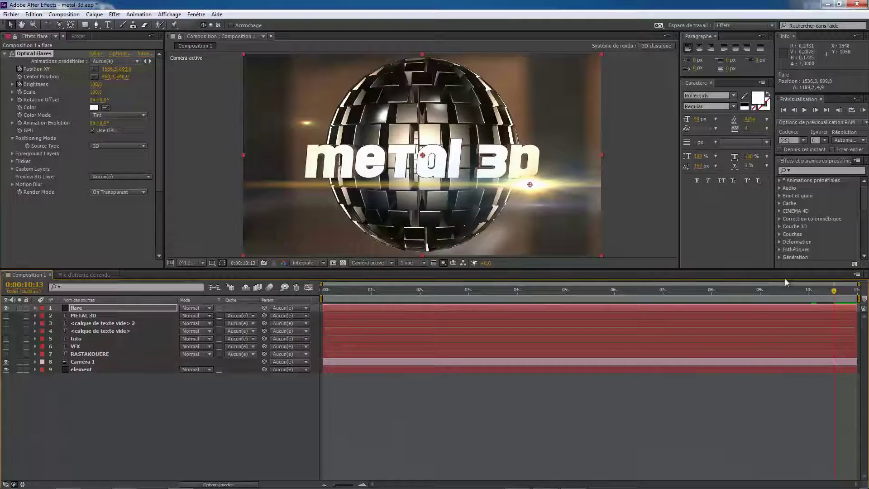
pyautogui.moveTo(834, 292); pyautogui.dragTo(834, 293)
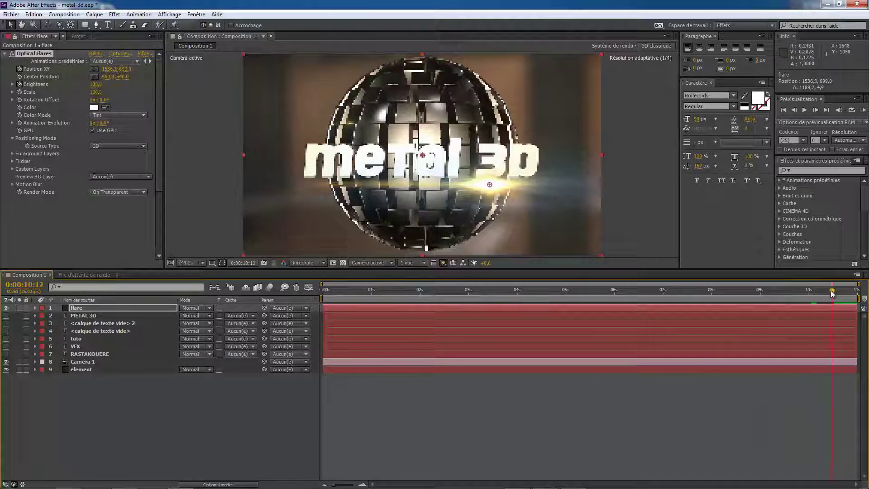
pyautogui.press('pagedown')
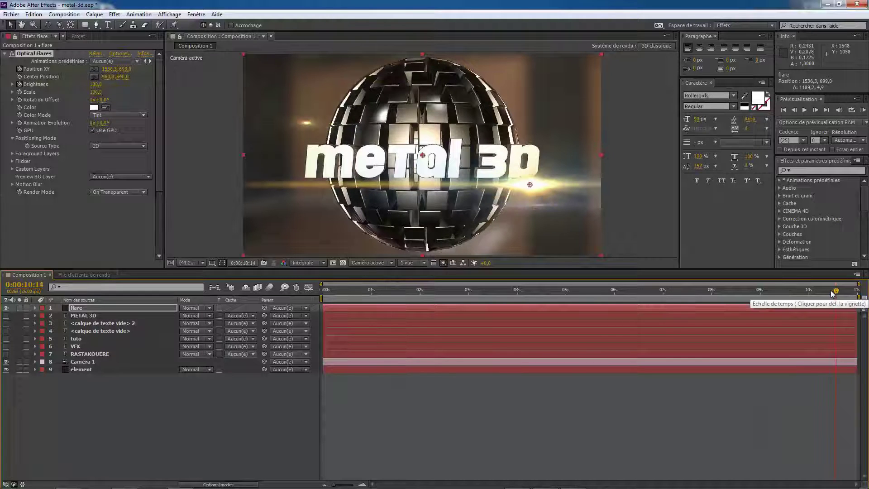
pyautogui.press('pageup')
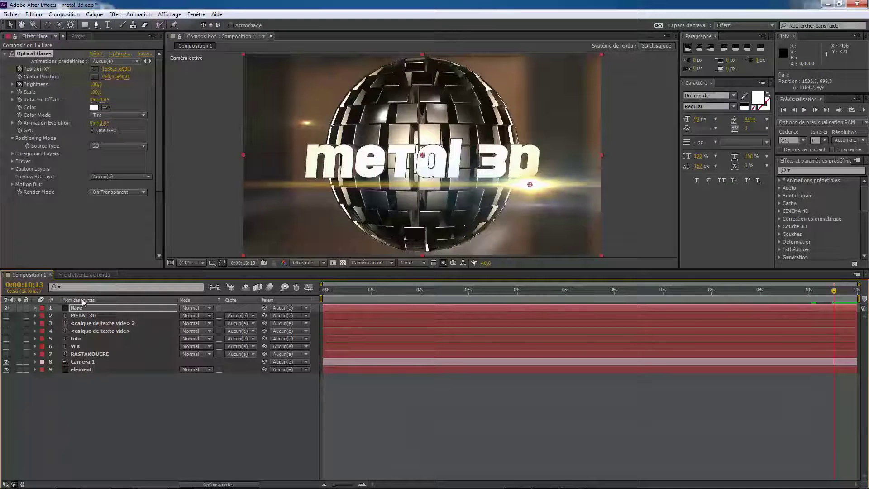
pyautogui.click(35, 308)
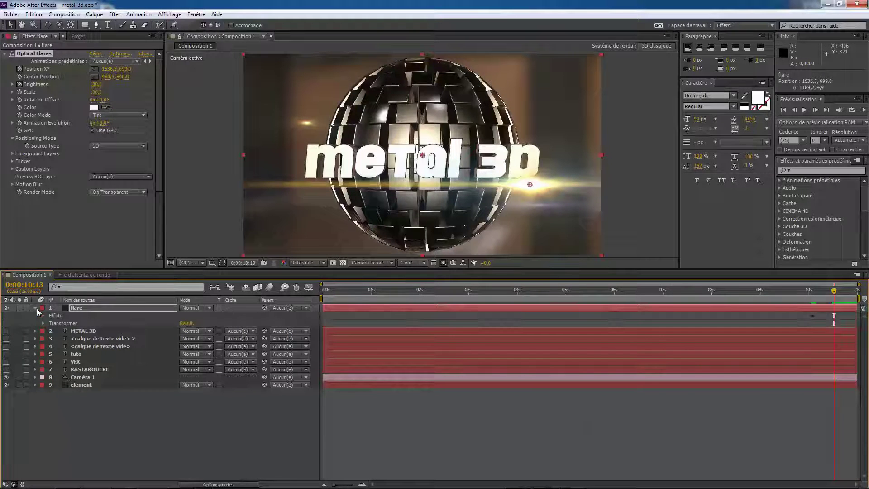
pyautogui.click(42, 315)
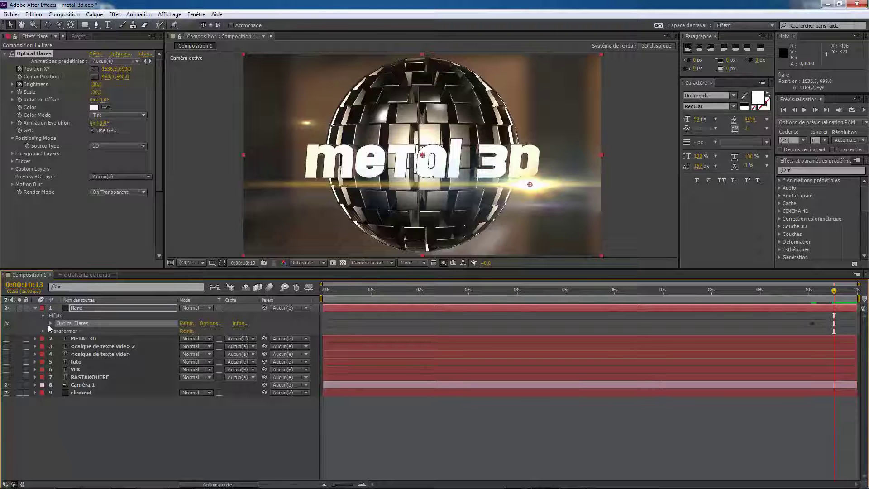
pyautogui.click(50, 324)
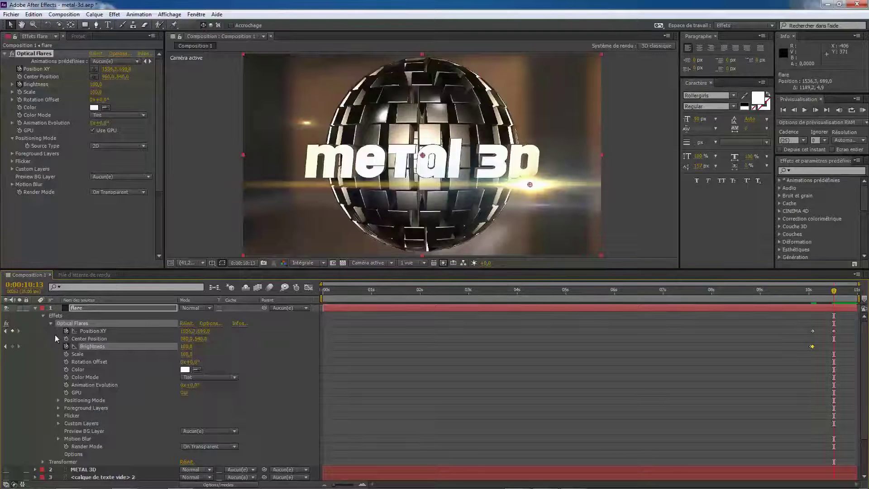
pyautogui.click(12, 346)
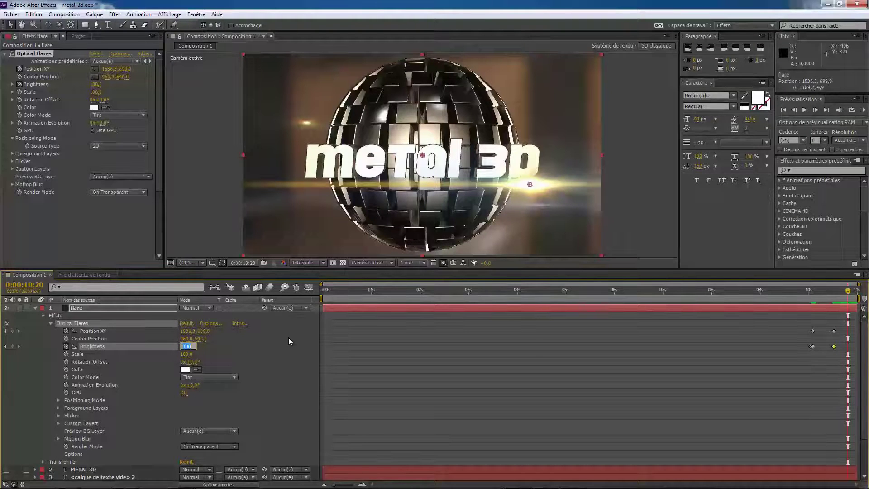
# Step: Set the flare's Brightness to 0 at 0:00:10:20, and return to the composition's start with the flare layer collapsed and deselected
pyautogui.write('0')
pyautogui.press('Return')
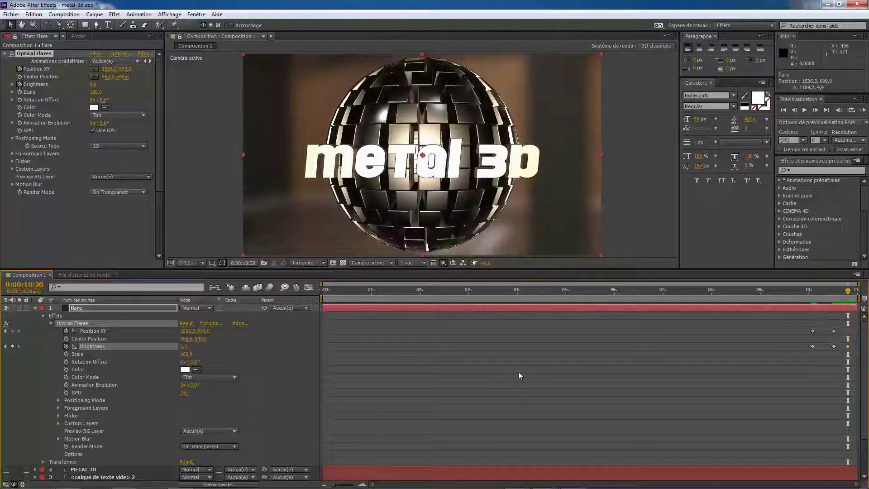
pyautogui.moveTo(848, 291); pyautogui.dragTo(319, 326)
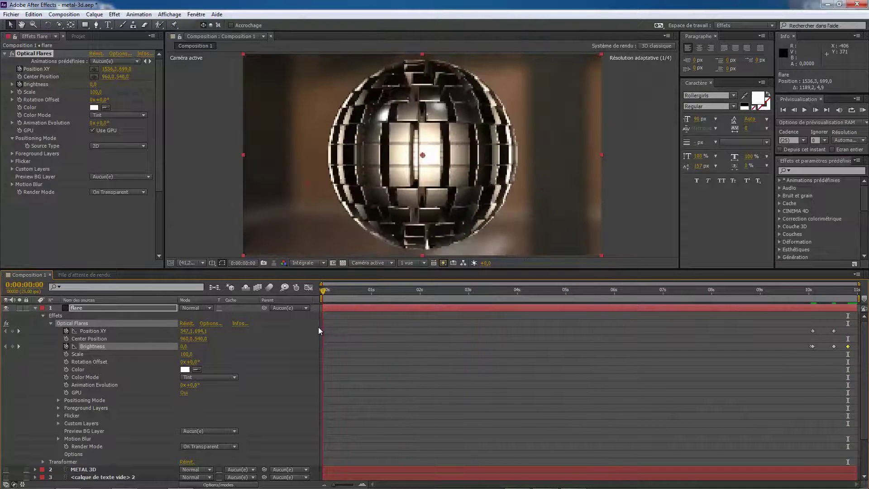
pyautogui.click(35, 308)
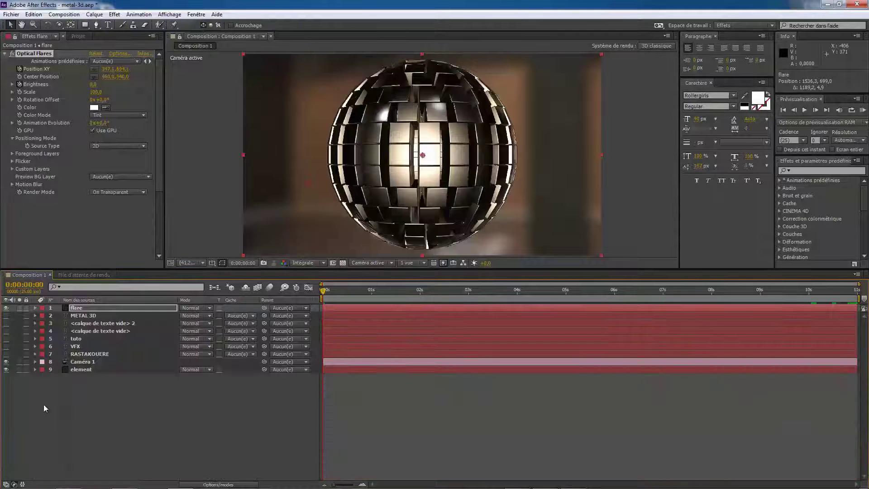
pyautogui.click(45, 411)
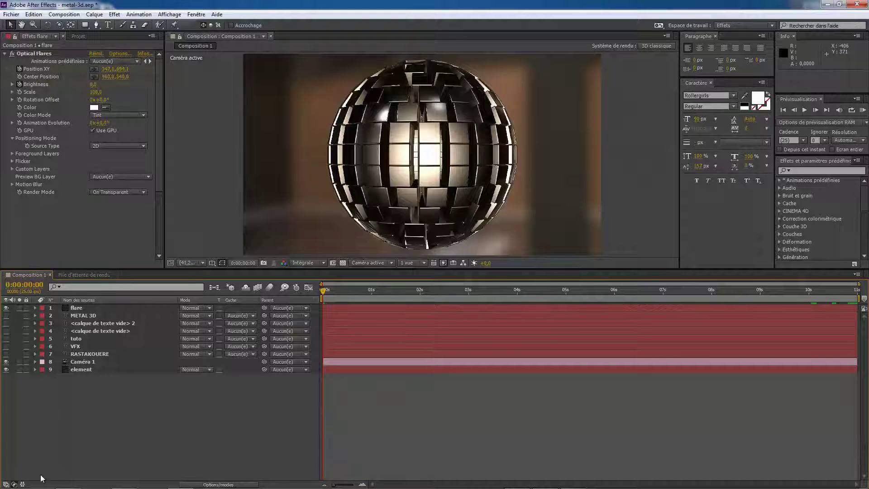
# Step: Switch to the file explorer and open the video copilot folder inside pour after effect on drive E:
pyautogui.click(62, 483)
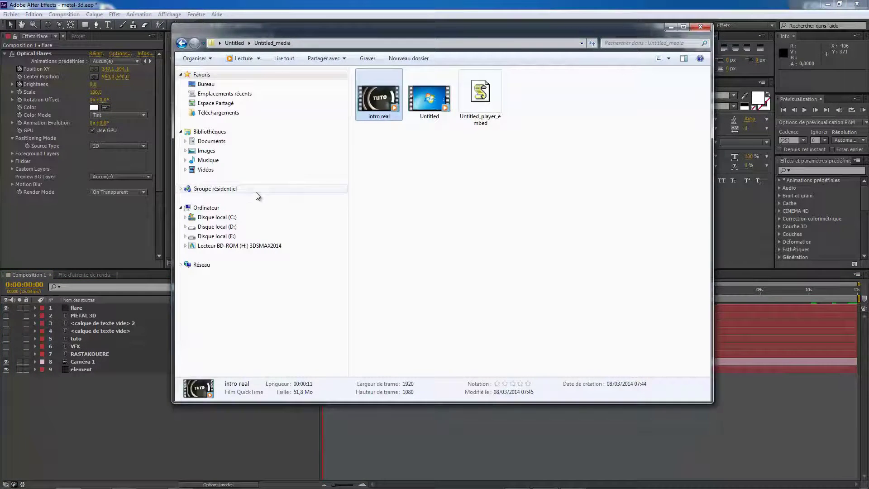
pyautogui.click(222, 236)
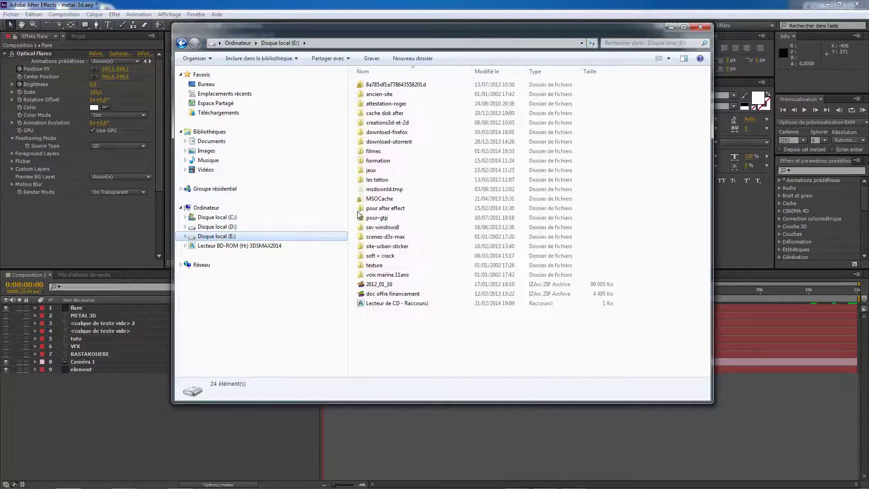
pyautogui.click(383, 209)
pyautogui.doubleClick(384, 209)
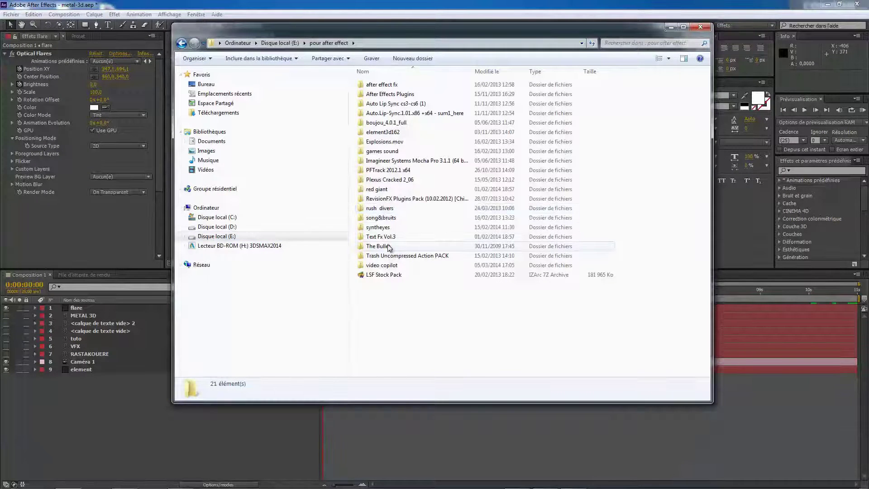
pyautogui.doubleClick(382, 266)
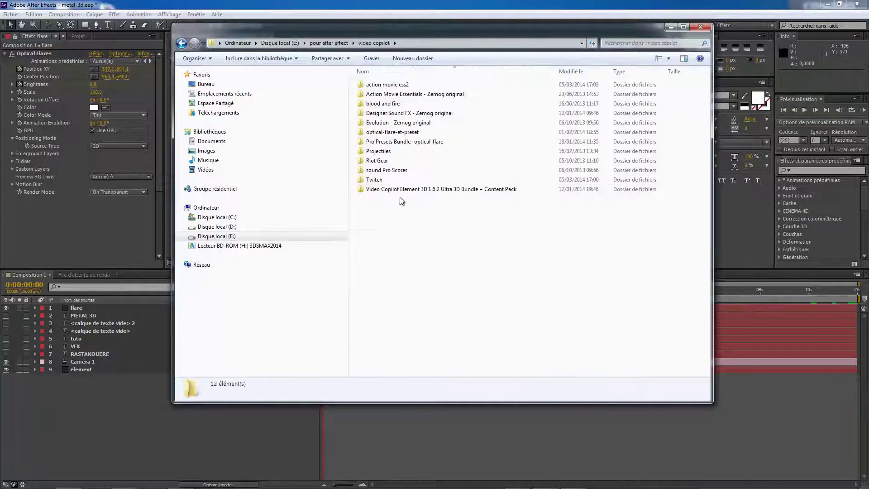
# Step: Open the PowerAction (Loops) folder under sound Pro Scores, Pro Scores, 1-Epic Music
pyautogui.doubleClick(392, 161)
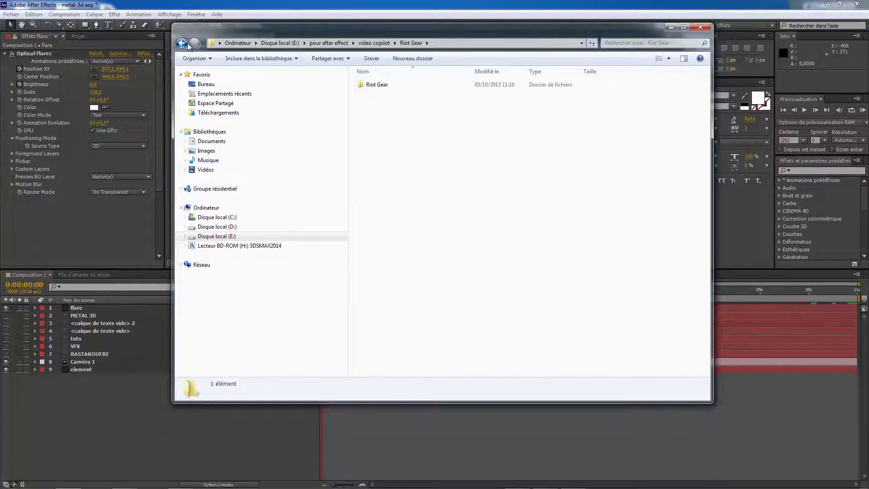
pyautogui.click(187, 43)
pyautogui.doubleClick(403, 173)
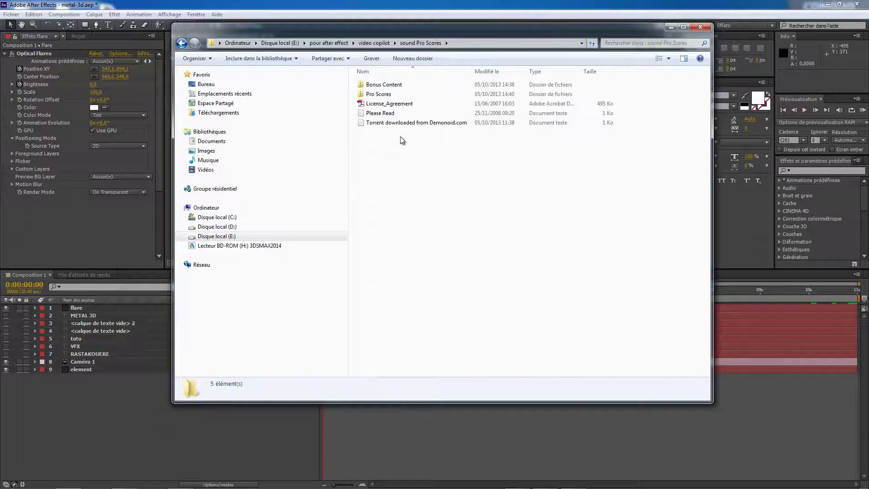
pyautogui.doubleClick(389, 98)
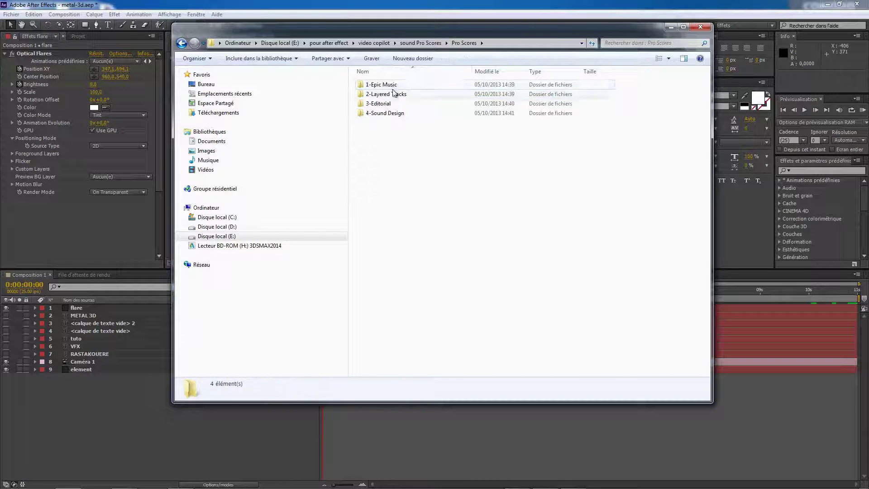
pyautogui.doubleClick(392, 86)
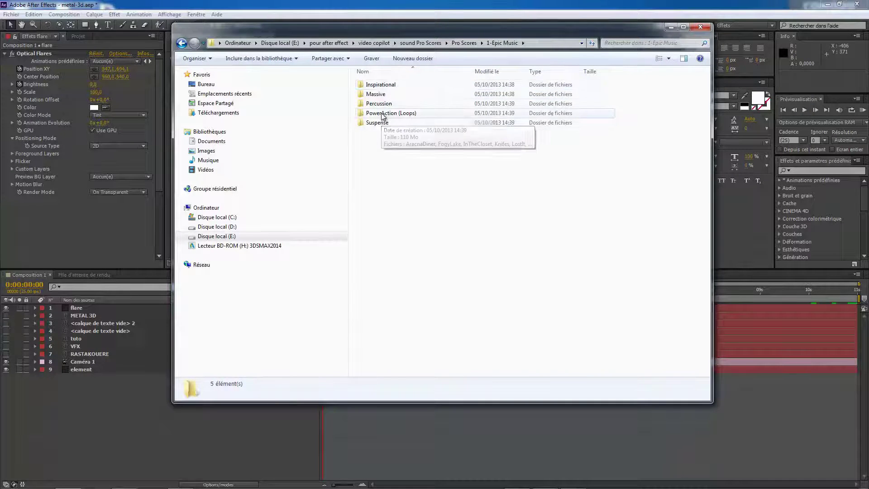
pyautogui.doubleClick(382, 114)
# Step: Listen to the Krypton(loop) and AnOrangePlanet(loop) tracks with the sound unmuted, and close the media player
pyautogui.doubleClick(383, 114)
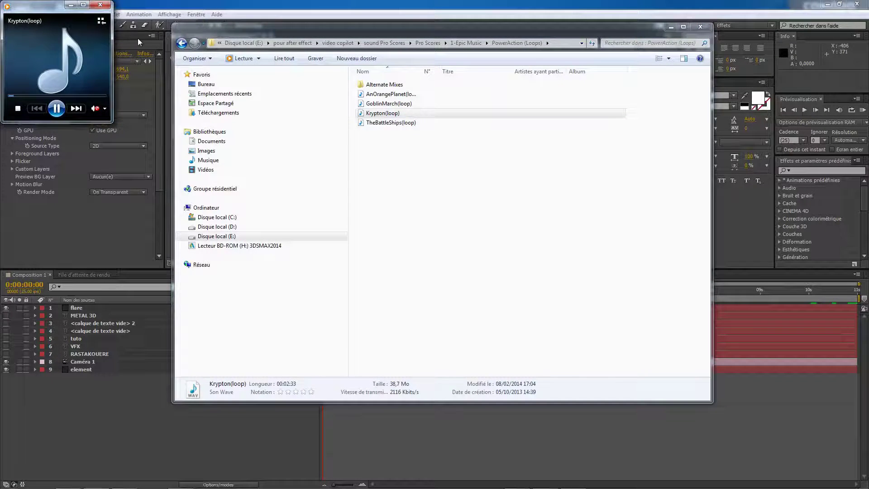
pyautogui.click(97, 109)
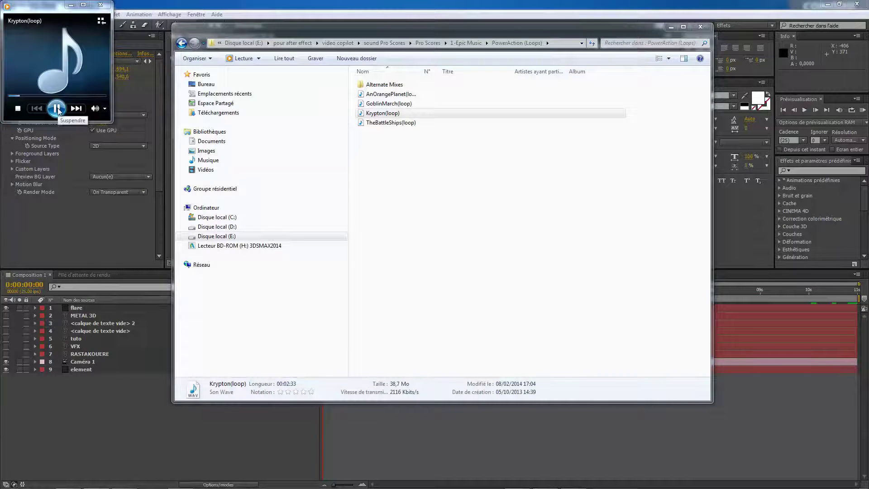
pyautogui.doubleClick(390, 94)
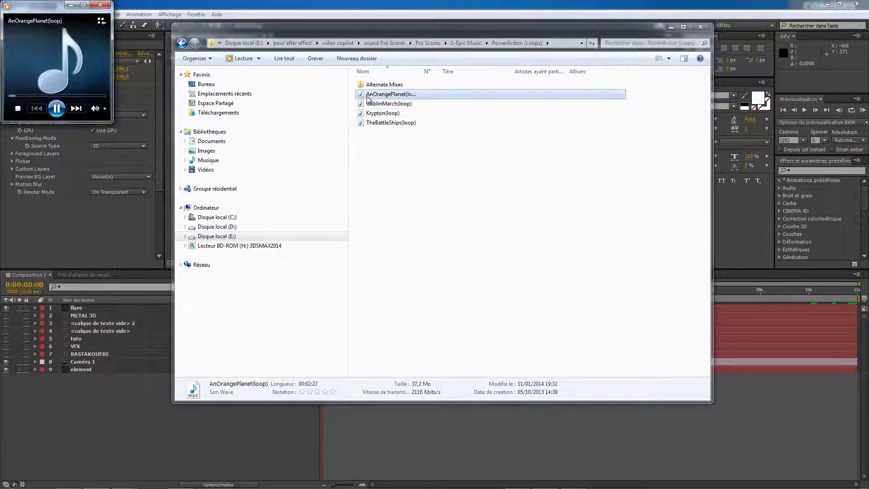
pyautogui.click(100, 5)
pyautogui.doubleClick(360, 114)
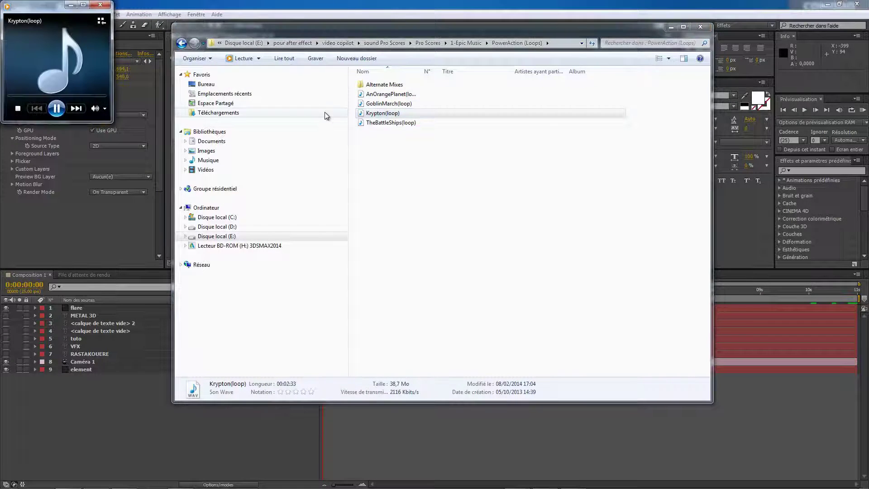
pyautogui.click(100, 5)
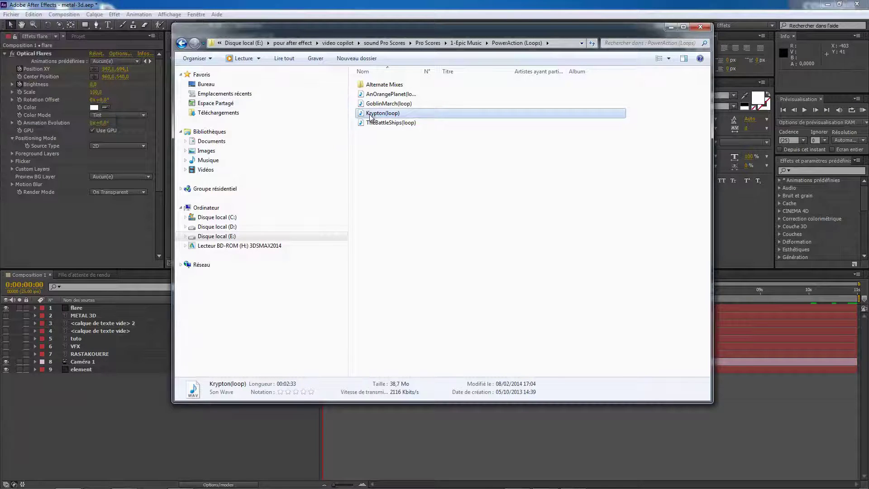
# Step: Import Krypton(loop).wav into the After Effects project and add it to Composition 1 beneath the element layer
pyautogui.moveTo(370, 117); pyautogui.dragTo(214, 235)
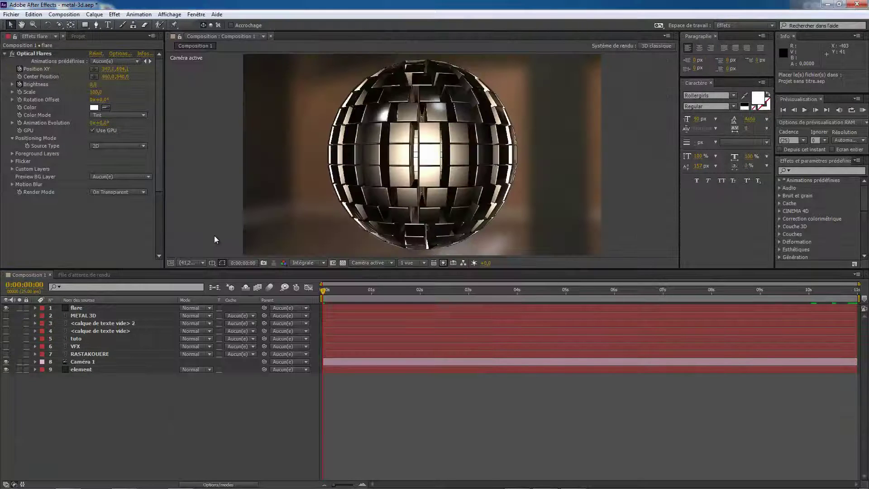
pyautogui.click(77, 36)
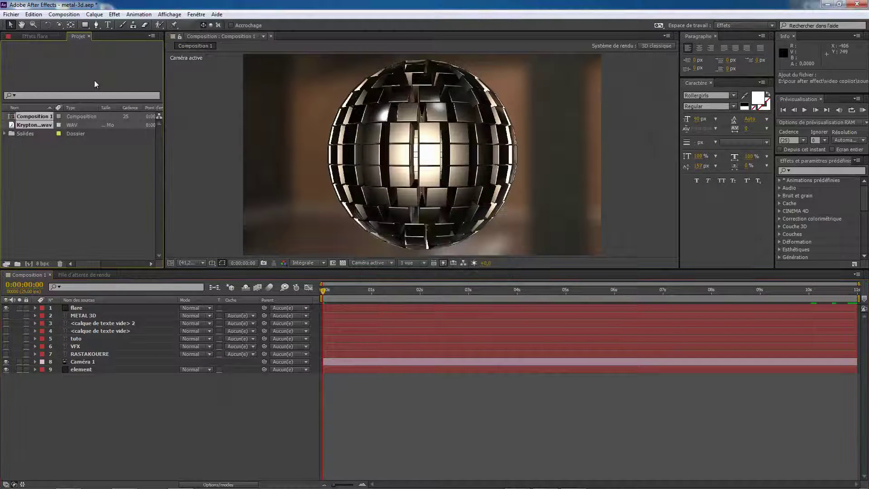
pyautogui.click(29, 142)
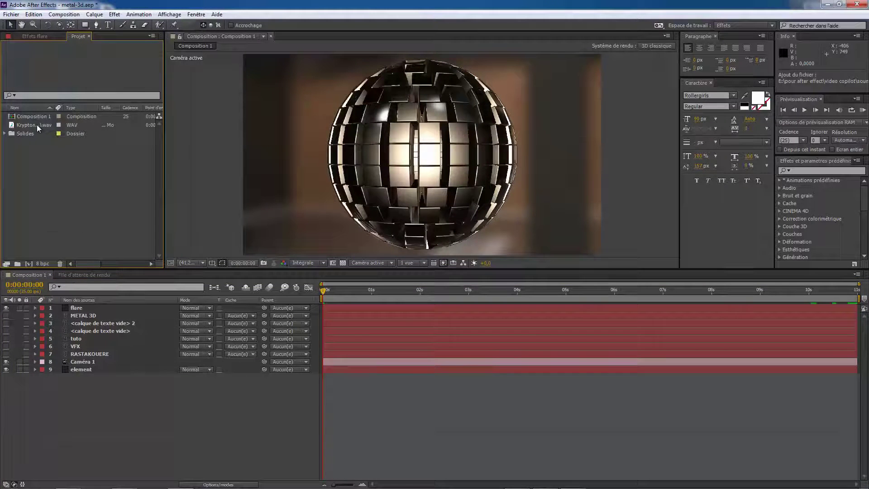
pyautogui.moveTo(37, 124); pyautogui.dragTo(155, 401)
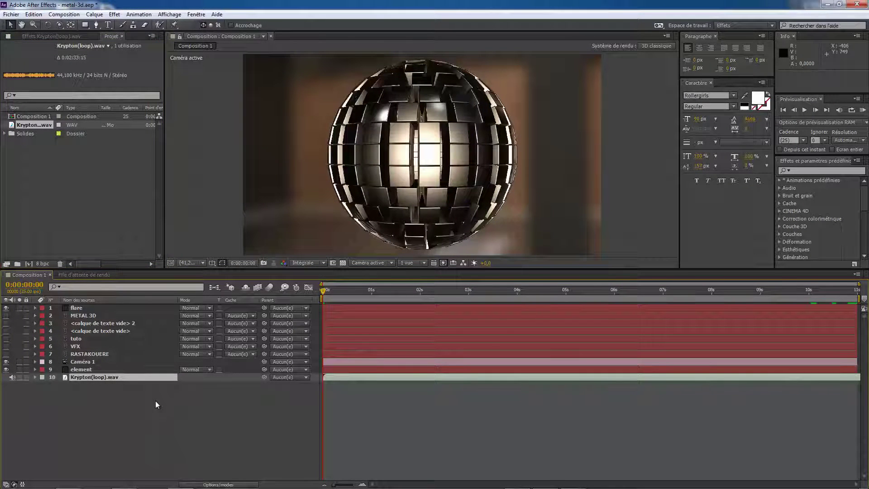
# Step: Run a RAM preview of the composition with its soundtrack, and save the project
pyautogui.click(862, 110)
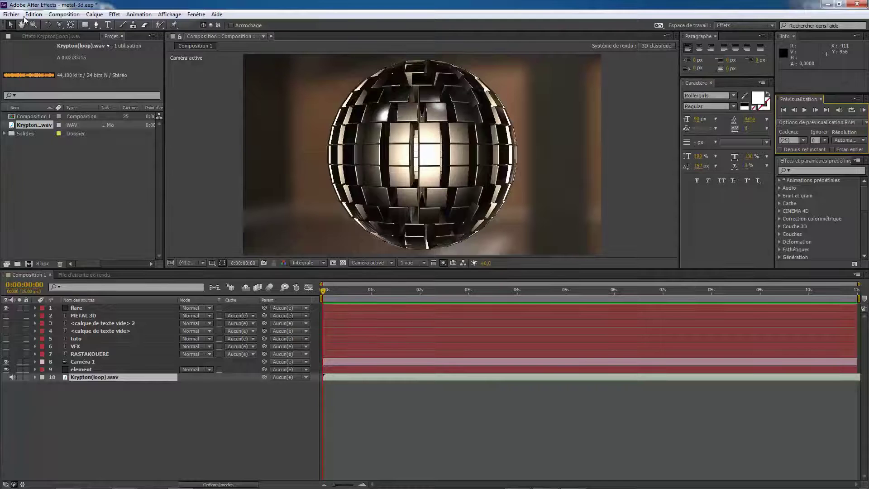
pyautogui.click(48, 109)
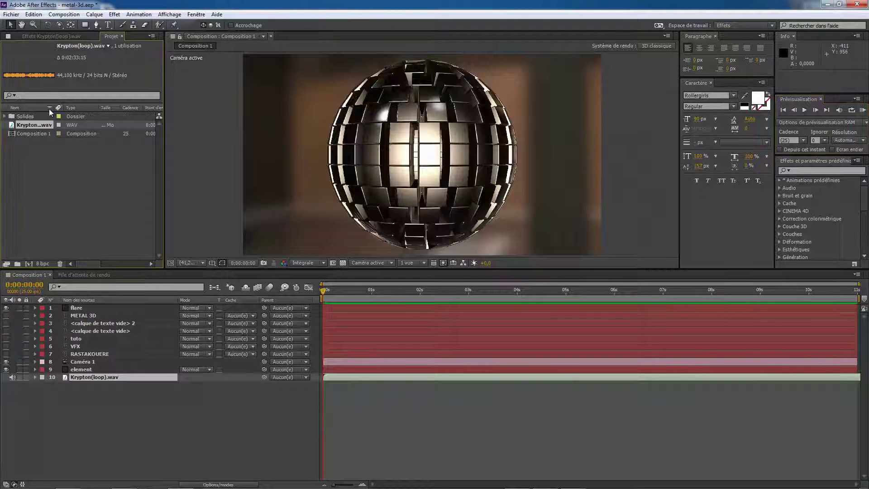
pyautogui.hotkey('ctrl', 's')
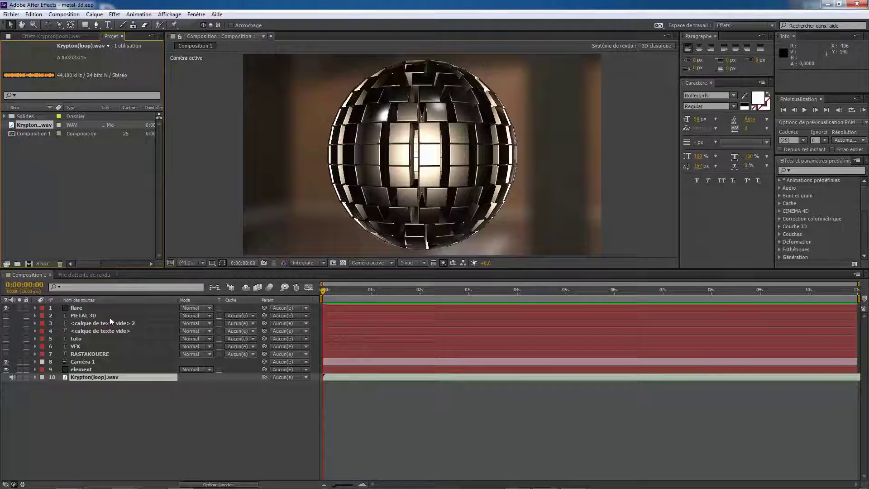
# Step: Delete all layers from Composition 1 and remove every item from the project
pyautogui.moveTo(79, 414); pyautogui.dragTo(134, 308)
pyautogui.press('Delete')
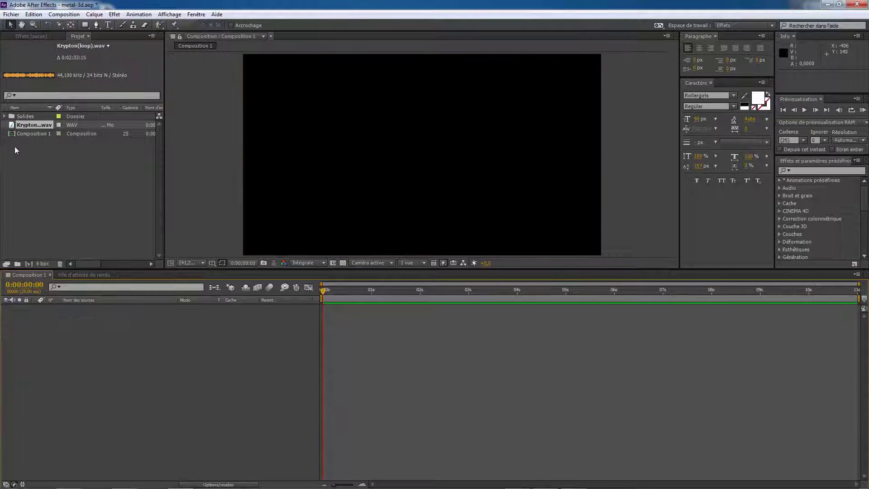
pyautogui.moveTo(14, 146); pyautogui.dragTo(29, 115)
pyautogui.press('Delete')
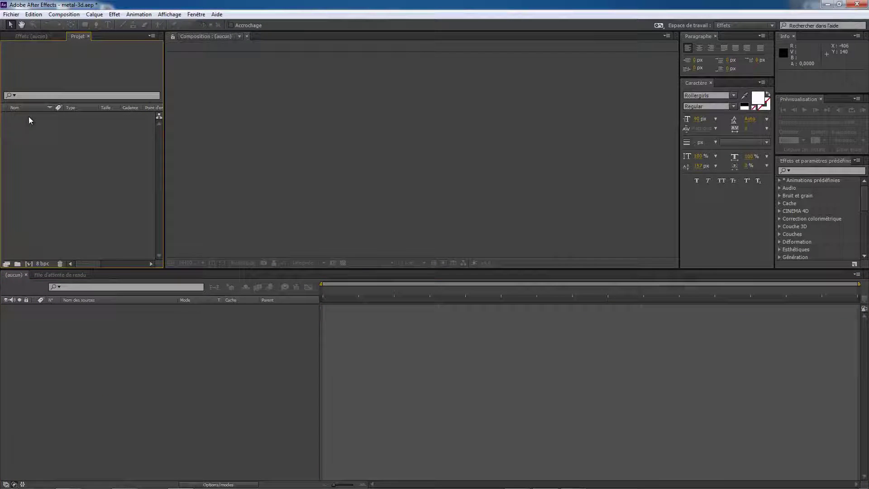
# Step: Create a new 1920 x 1080, 11-second composition at 25 fps and add a solid layer with the default settings
pyautogui.click(85, 348)
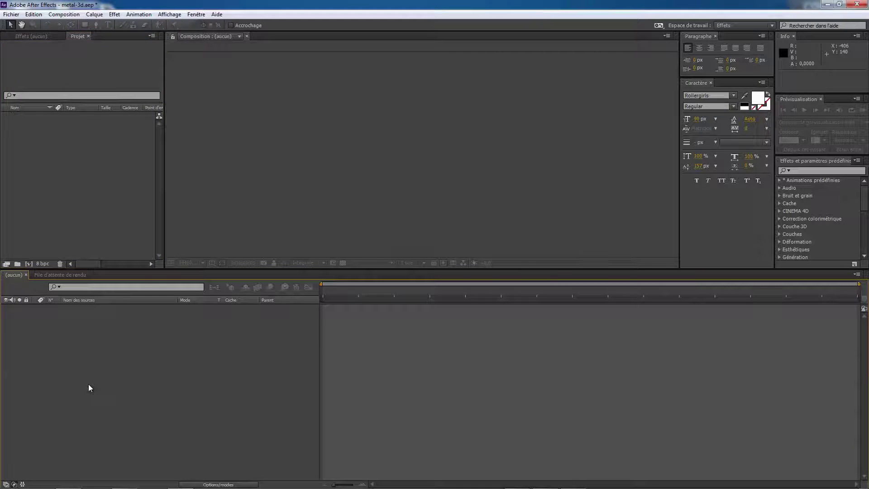
pyautogui.hotkey('ctrl', 'n')
pyautogui.press('Return')
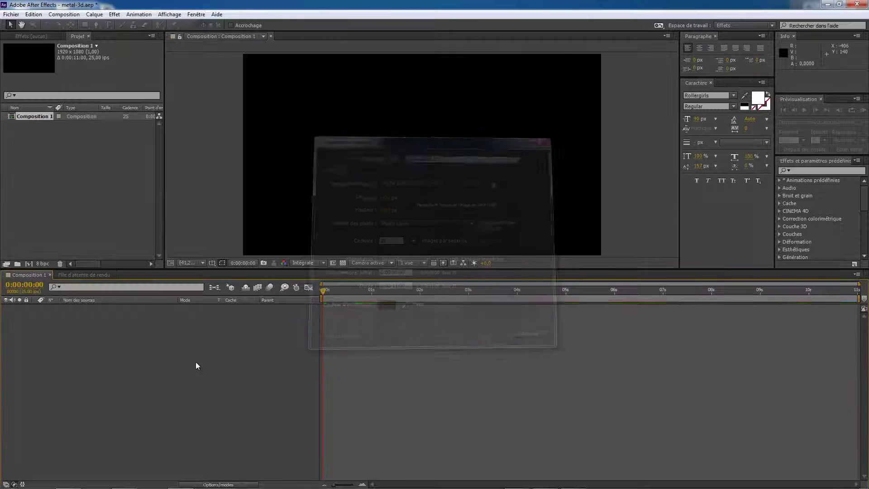
pyautogui.rightClick(195, 366)
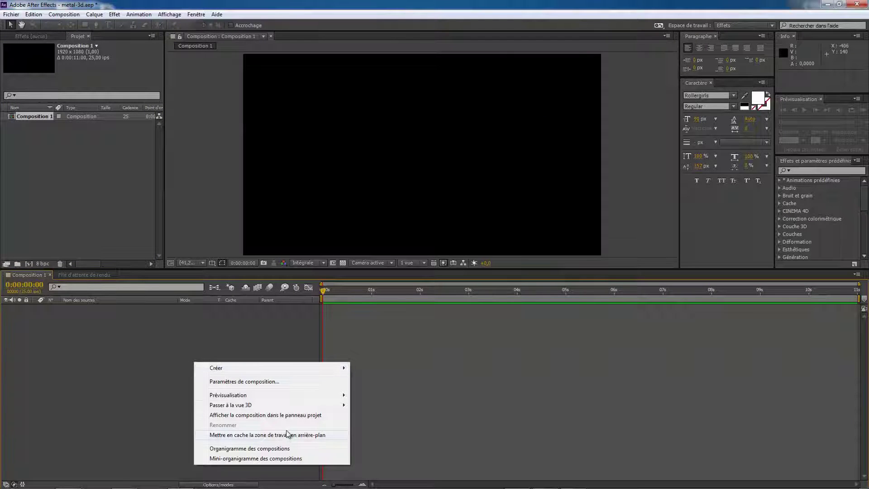
pyautogui.moveTo(294, 368)
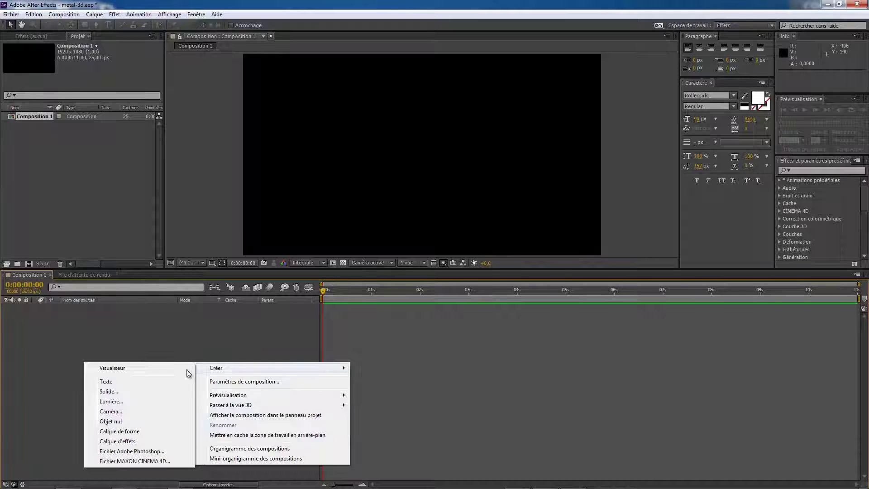
pyautogui.click(134, 390)
pyautogui.click(464, 323)
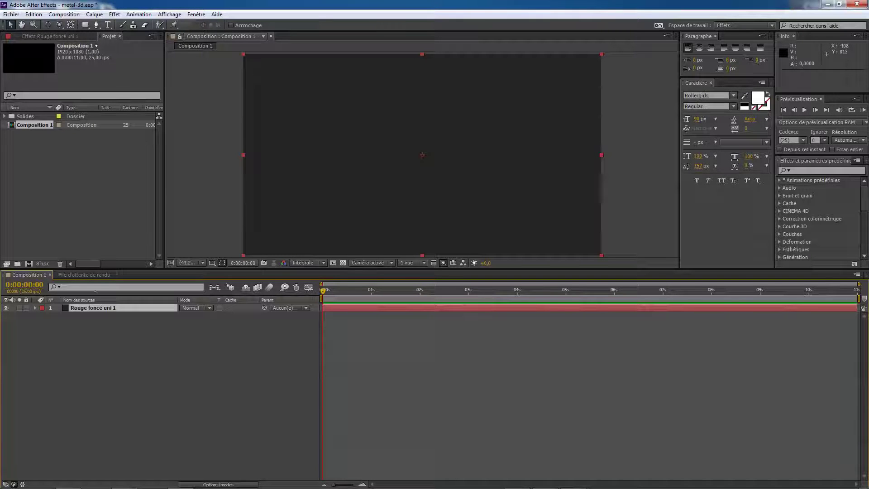
# Step: Apply the Video Copilot Element effect to the solid and open its Scene Setup
pyautogui.rightClick(96, 305)
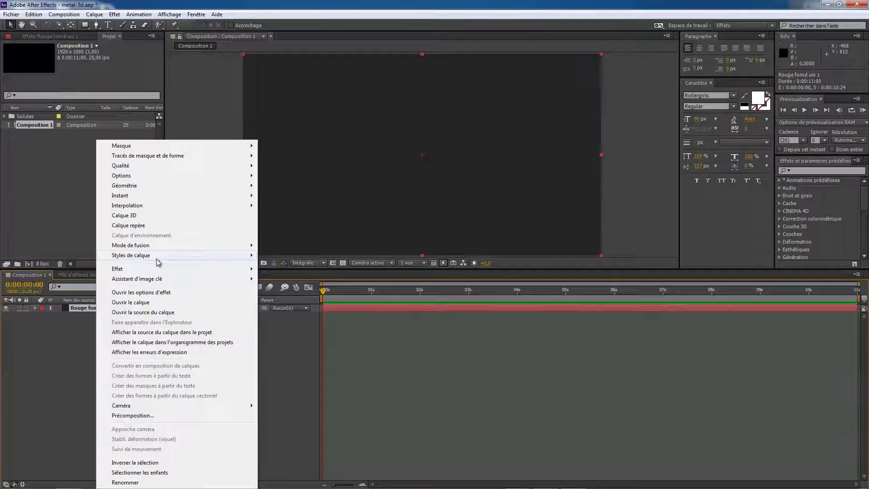
pyautogui.moveTo(156, 269)
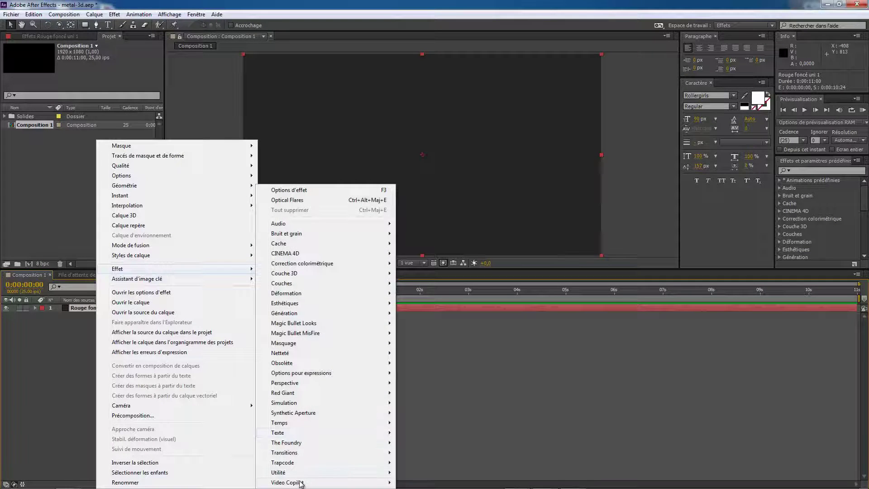
pyautogui.moveTo(301, 483)
pyautogui.click(229, 453)
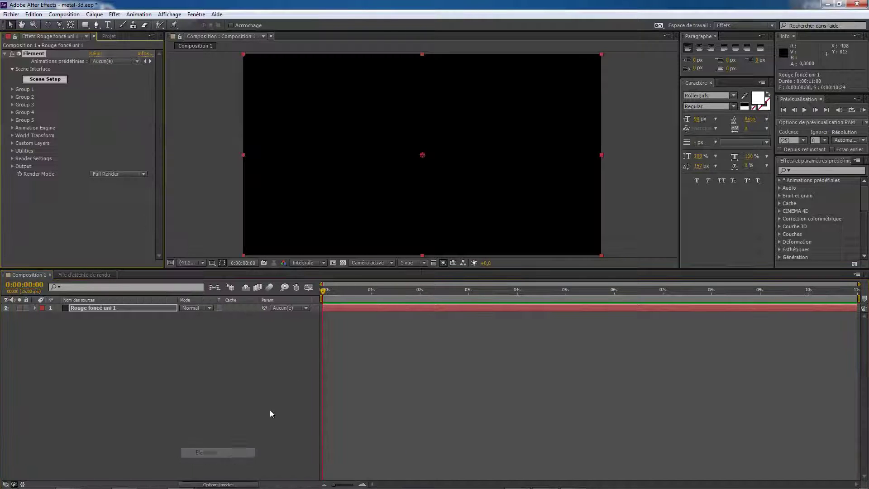
pyautogui.click(56, 81)
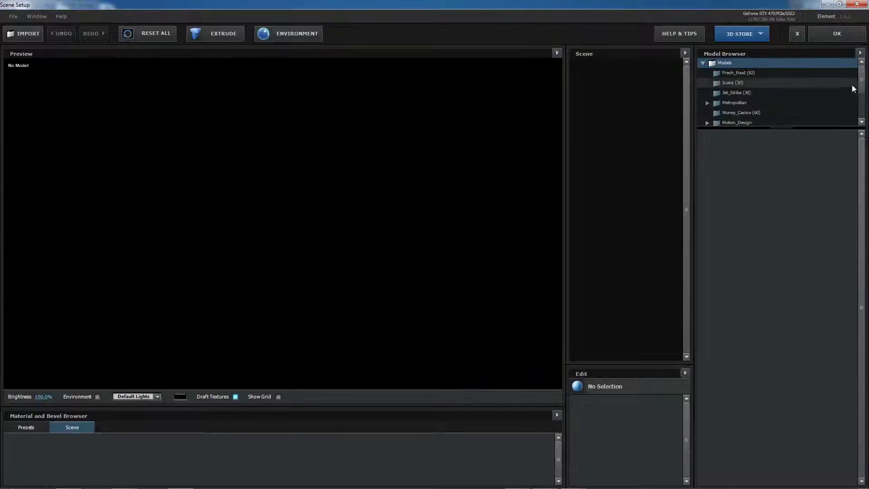
# Step: Add the 45mm_handgun model from the Projectile_Weapons collection to the scene
pyautogui.moveTo(861, 83); pyautogui.dragTo(861, 105)
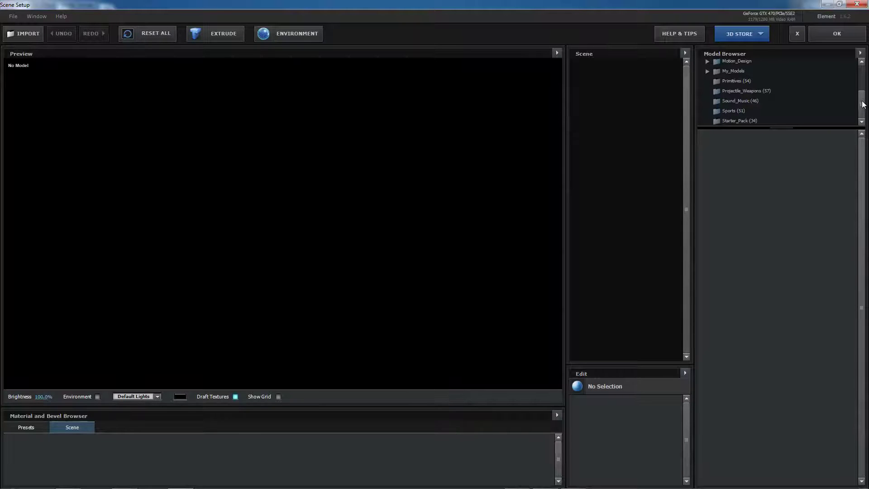
pyautogui.click(763, 91)
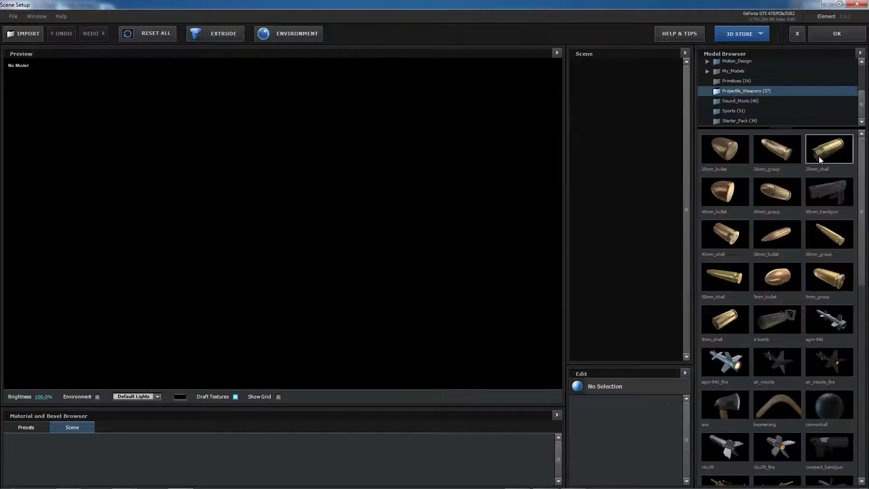
pyautogui.click(831, 189)
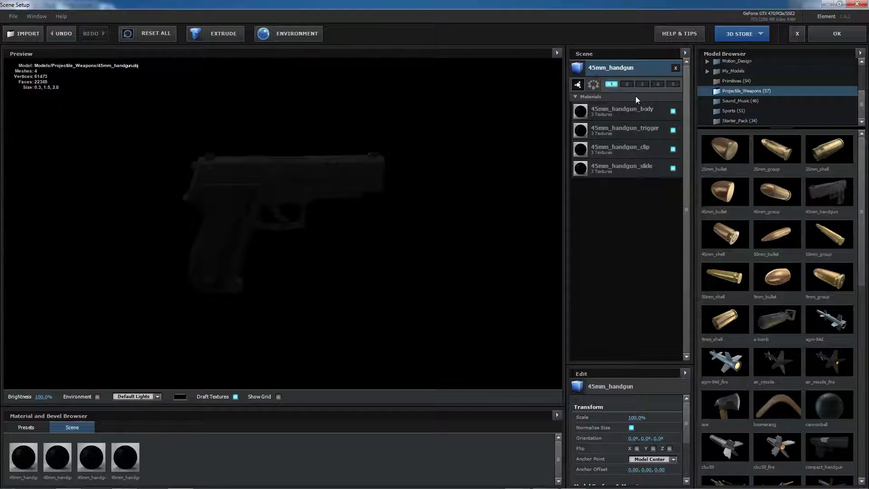
# Step: Duplicate the handgun model, assigning the original to group 2 and the copy to group 1
pyautogui.rightClick(636, 72)
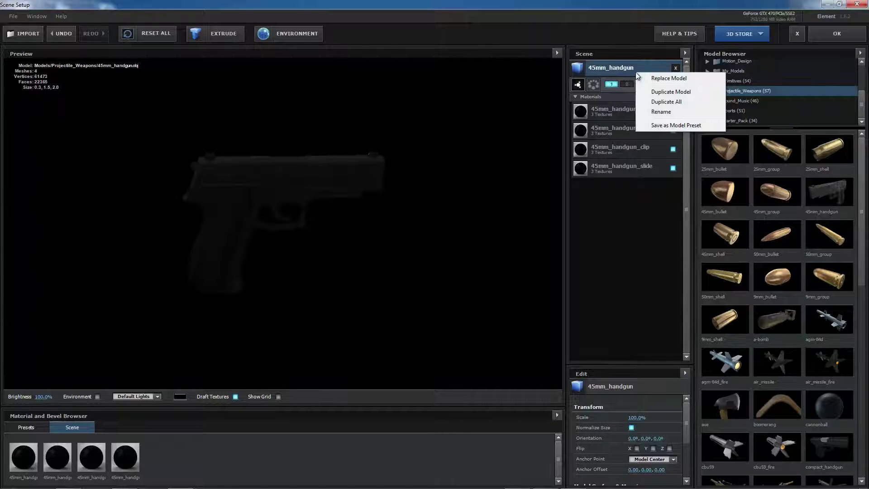
pyautogui.click(661, 92)
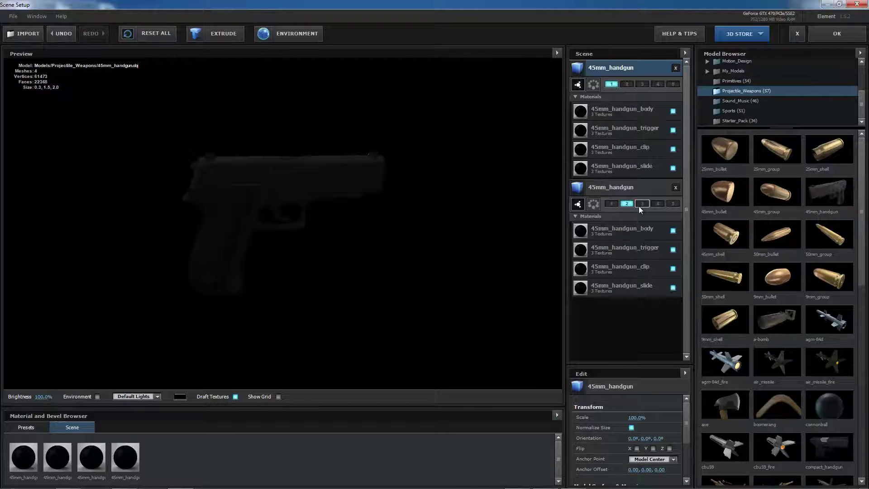
pyautogui.click(626, 84)
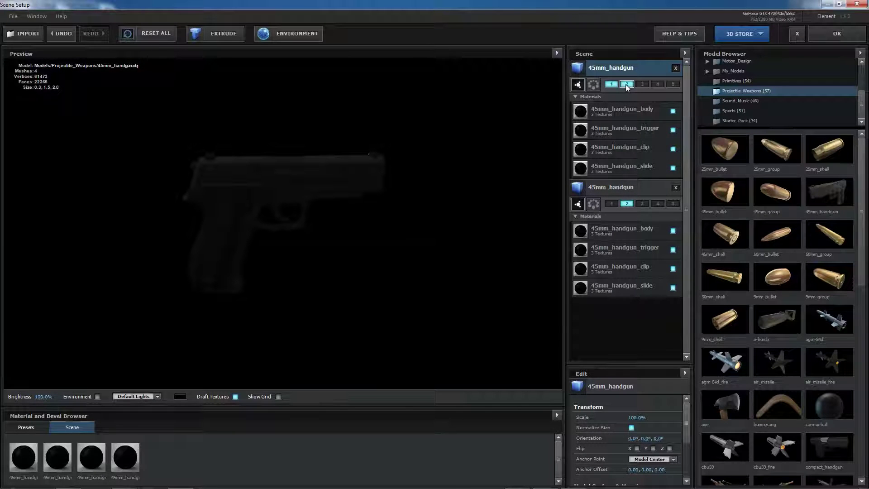
pyautogui.click(611, 204)
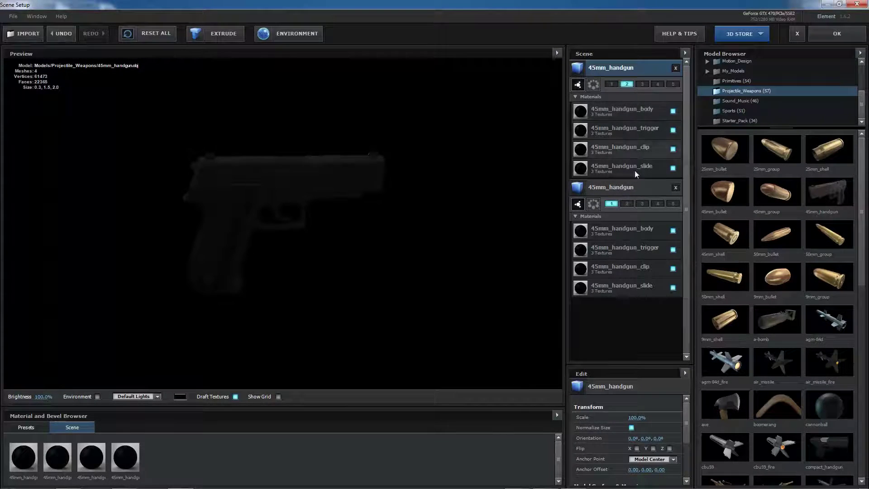
# Step: Rename the group 1 handgun as "arme" and the group 2 handgun as "chambre"
pyautogui.doubleClick(625, 189)
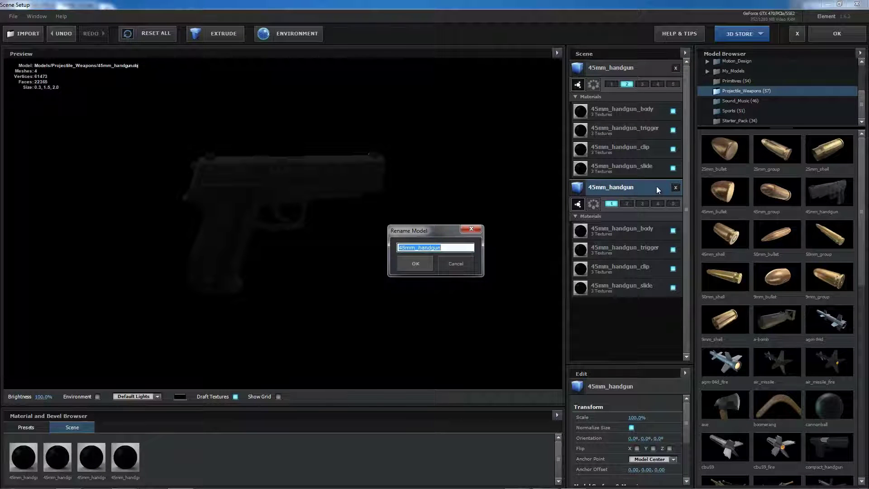
pyautogui.press('BackSpace')
pyautogui.press('Return')
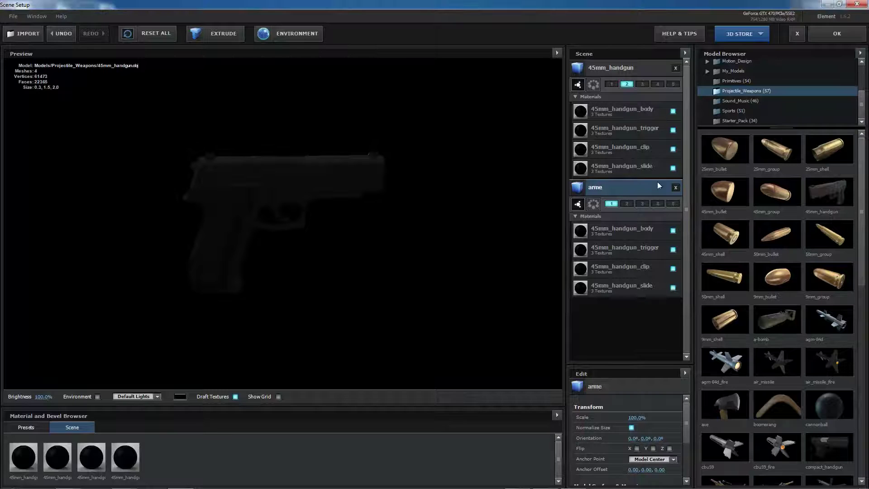
pyautogui.doubleClick(617, 69)
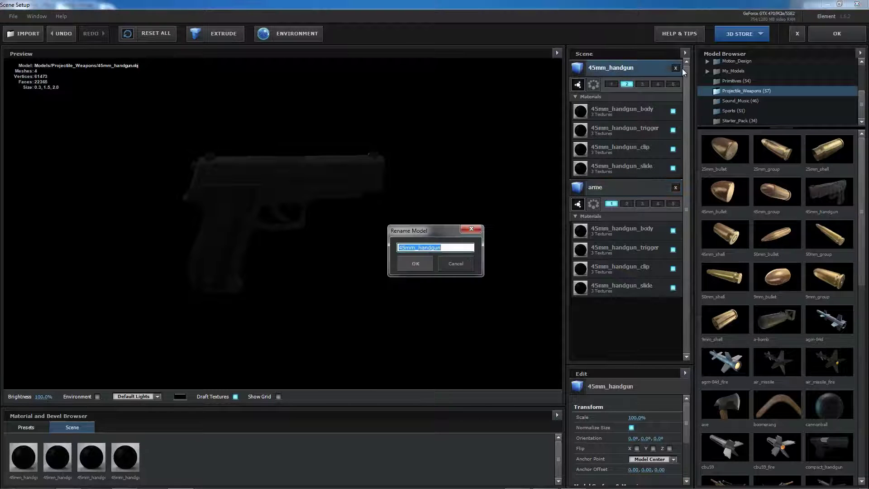
pyautogui.press('BackSpace')
pyautogui.write('chambre')
pyautogui.press('Return')
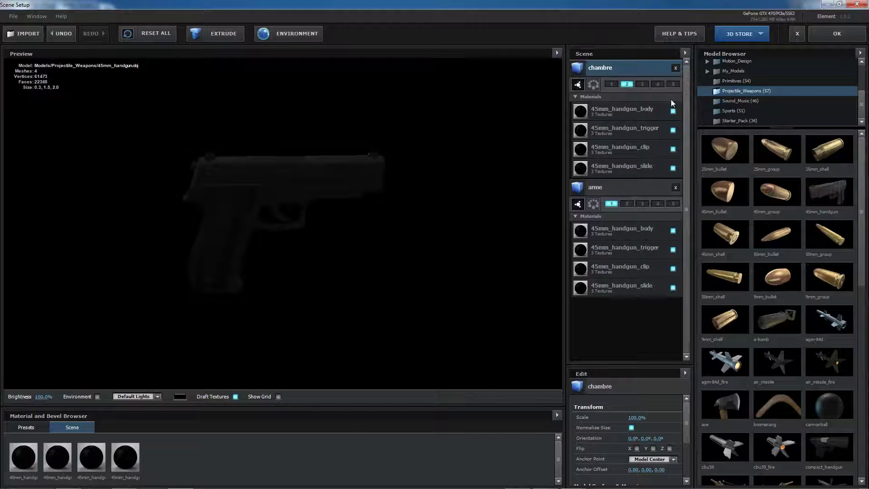
pyautogui.click(673, 110)
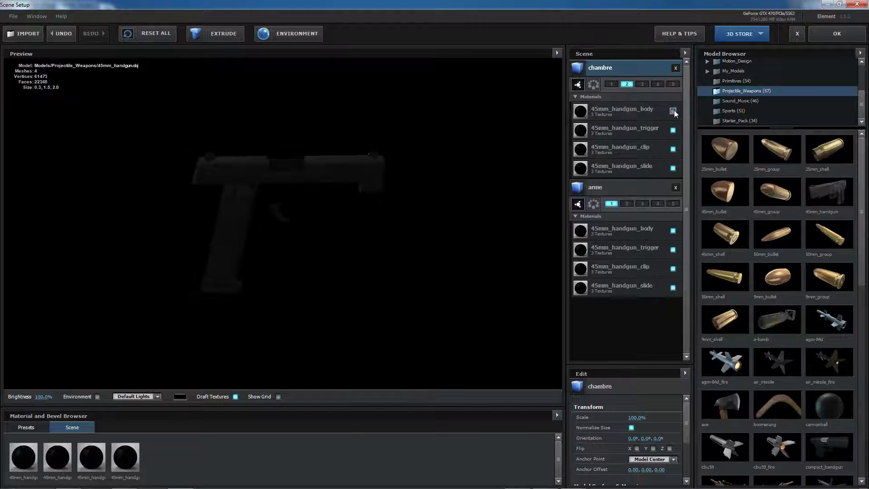
pyautogui.click(673, 111)
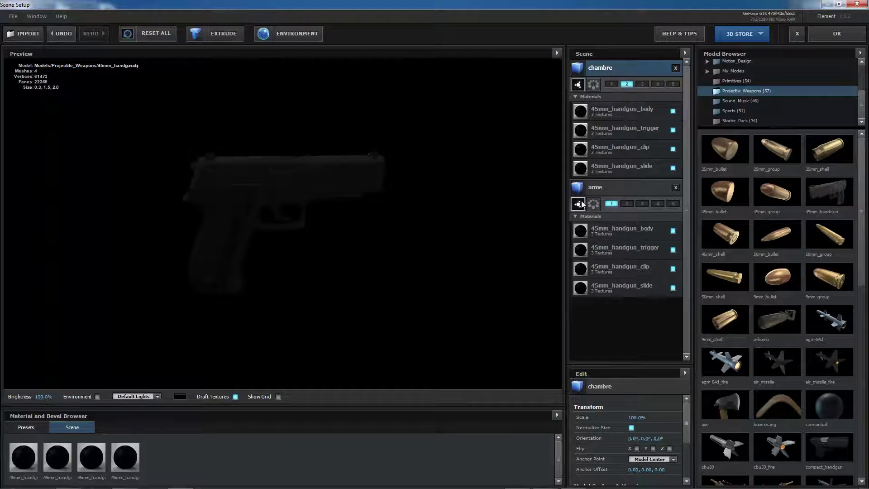
pyautogui.rightClick(624, 193)
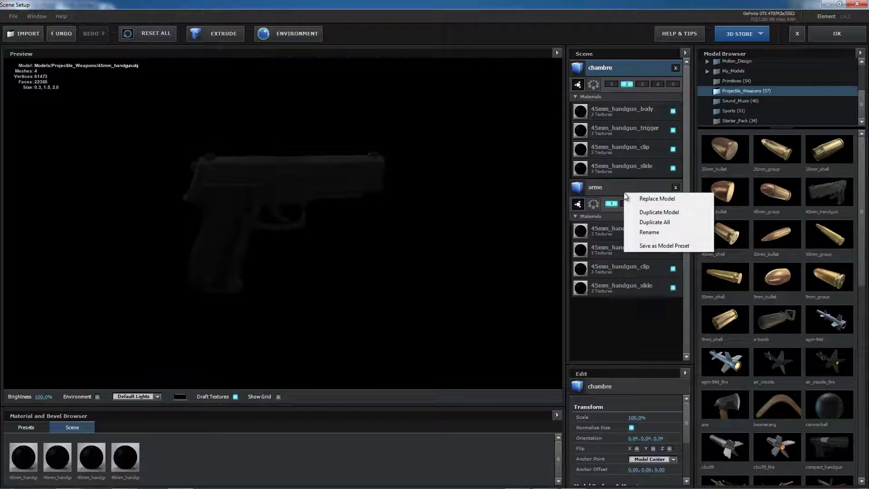
pyautogui.click(612, 189)
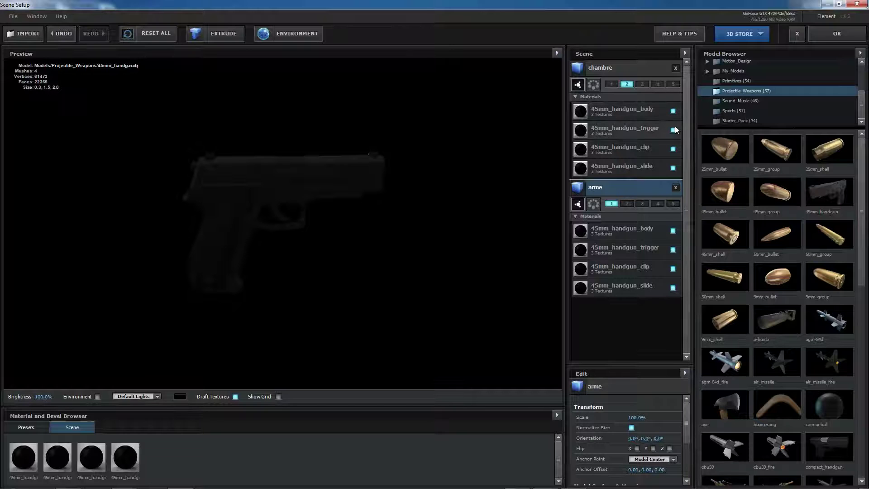
# Step: Turn off the body, trigger, clip and slide materials of the chambre model
pyautogui.click(674, 112)
pyautogui.click(673, 149)
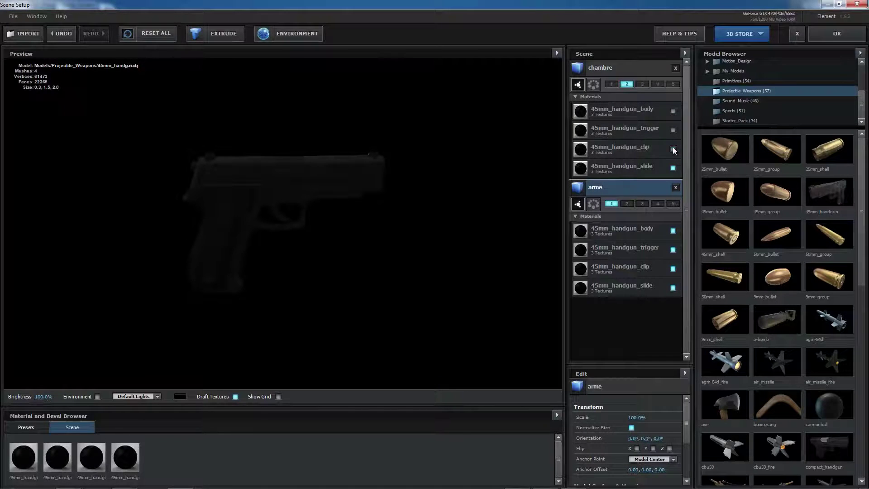
pyautogui.click(674, 168)
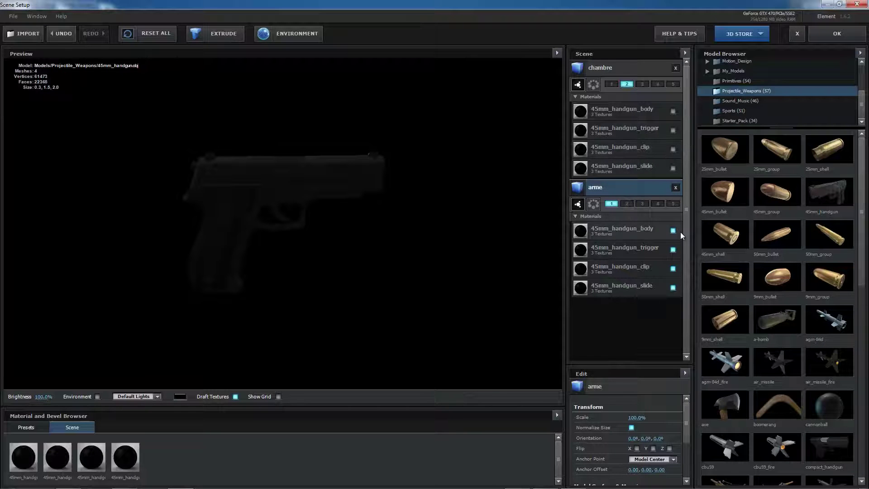
# Step: Test hiding and restoring the slide and clip of arme, then apply the scene with only the slide material enabled on chambre
pyautogui.click(673, 288)
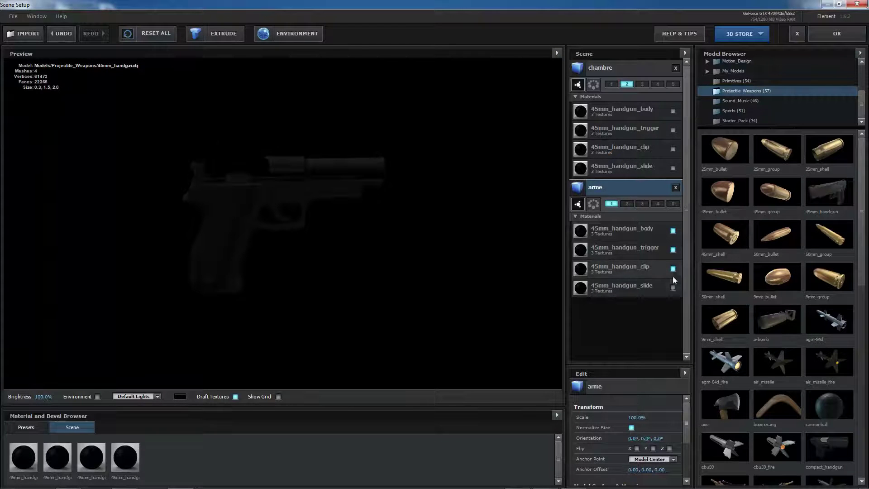
pyautogui.click(673, 270)
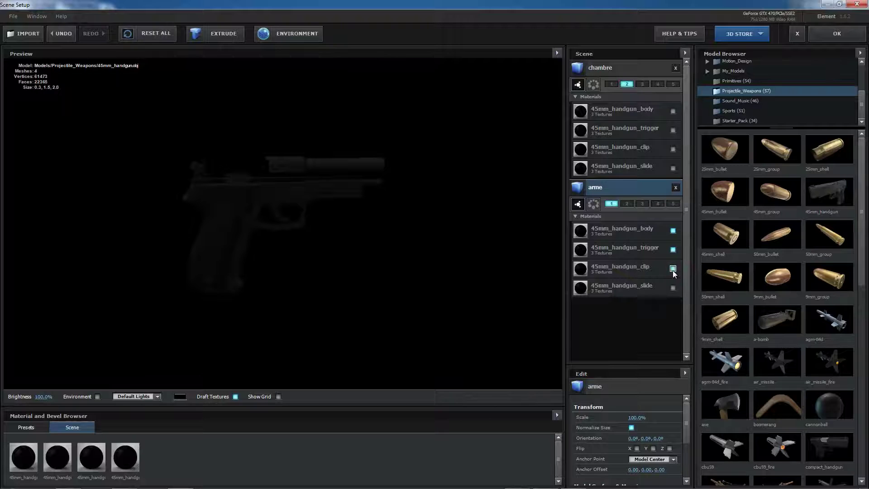
pyautogui.click(672, 268)
pyautogui.click(673, 287)
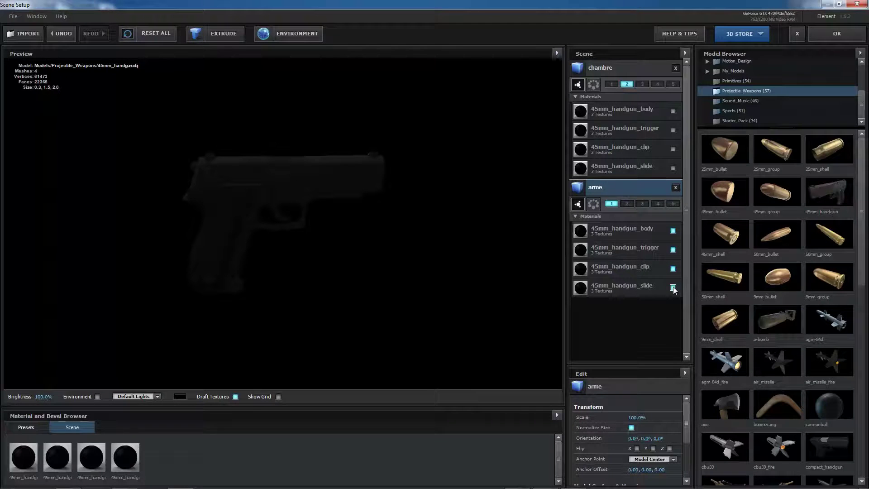
pyautogui.click(673, 287)
pyautogui.click(672, 288)
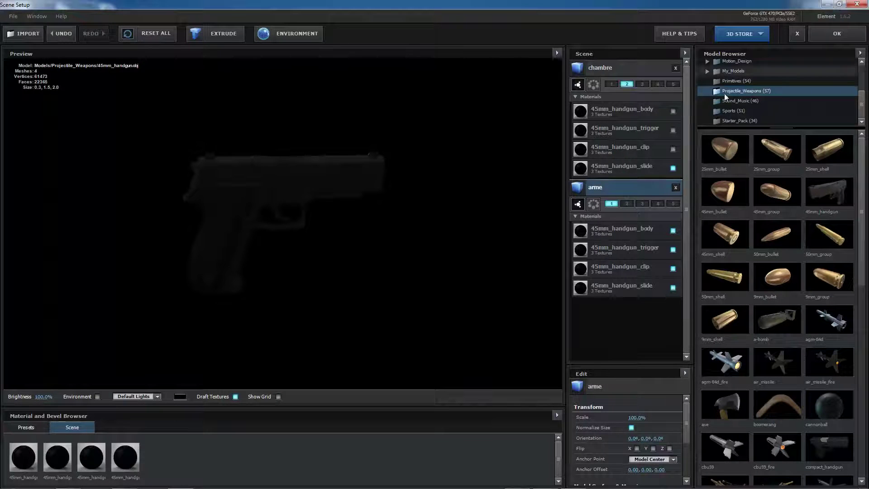
pyautogui.click(843, 28)
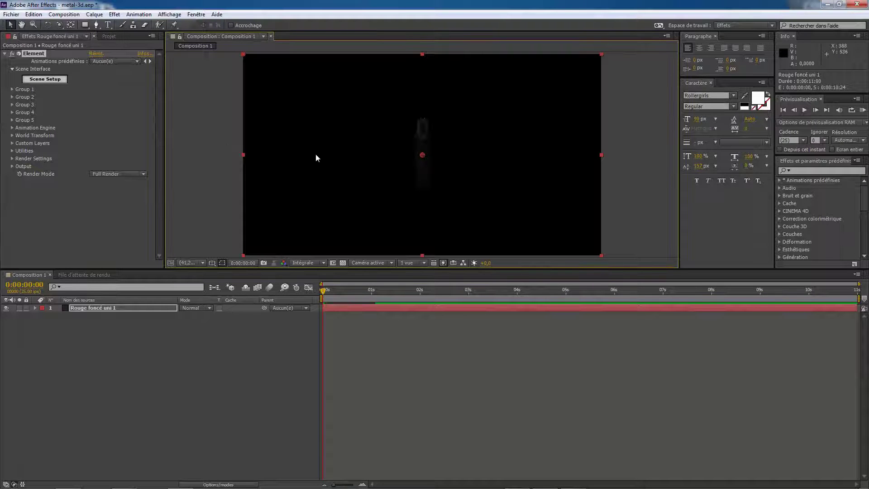
# Step: Expand the Group 1 and Group 2 settings and add a 50 mm two-node camera to the composition
pyautogui.click(12, 90)
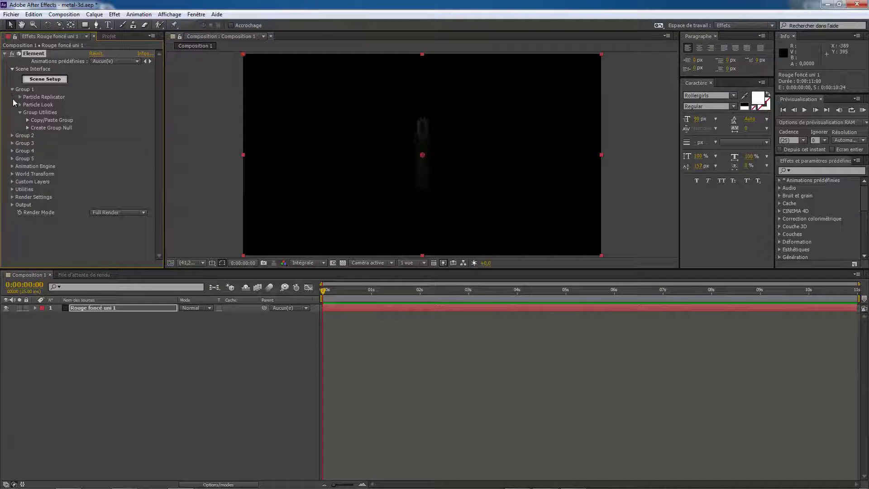
pyautogui.click(12, 136)
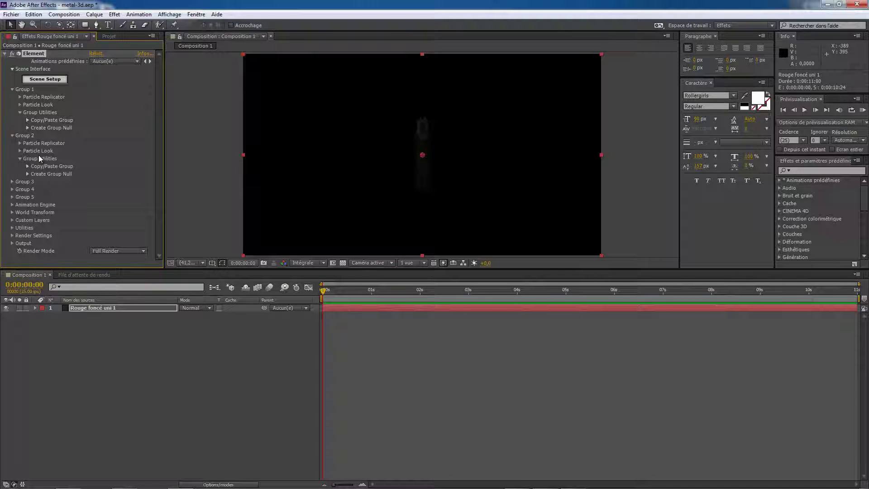
pyautogui.rightClick(82, 348)
pyautogui.moveTo(196, 357)
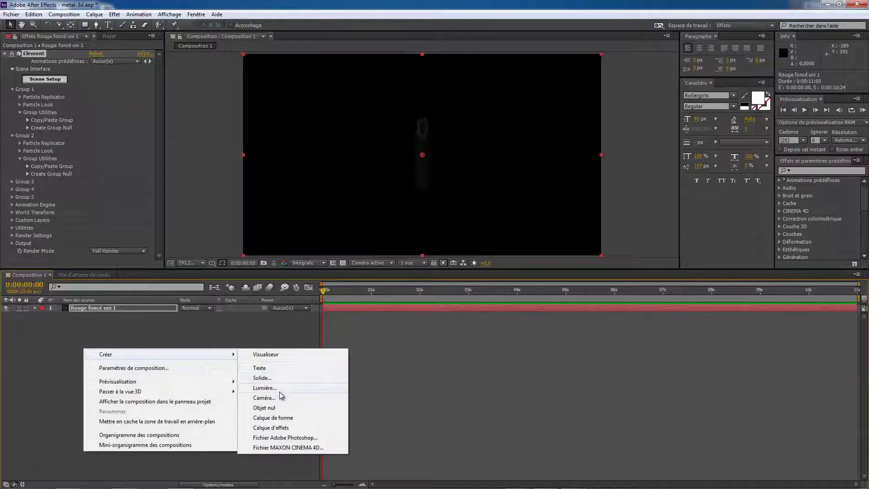
pyautogui.click(265, 397)
pyautogui.click(499, 363)
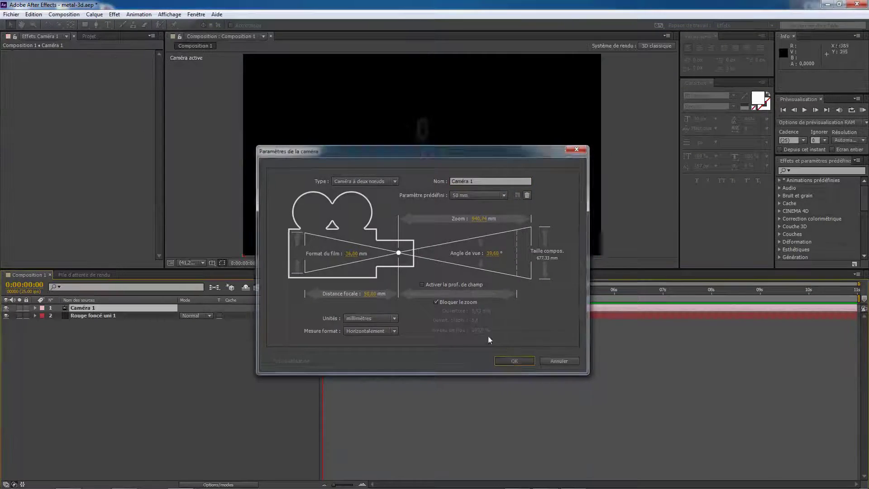
# Step: Orbit the camera around the handgun until it is seen from the side and slightly above
pyautogui.click(60, 25)
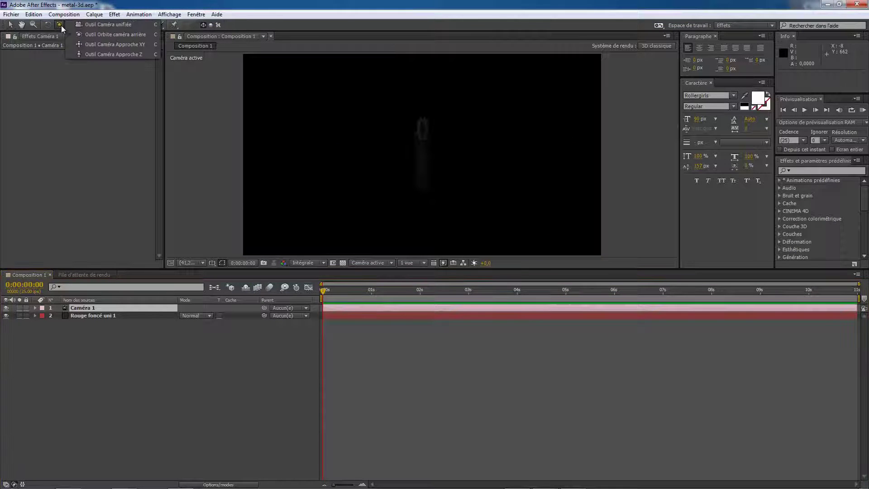
pyautogui.click(84, 35)
pyautogui.moveTo(408, 157); pyautogui.dragTo(355, 177)
pyautogui.click(464, 173)
pyautogui.scroll(2, 463, 174)
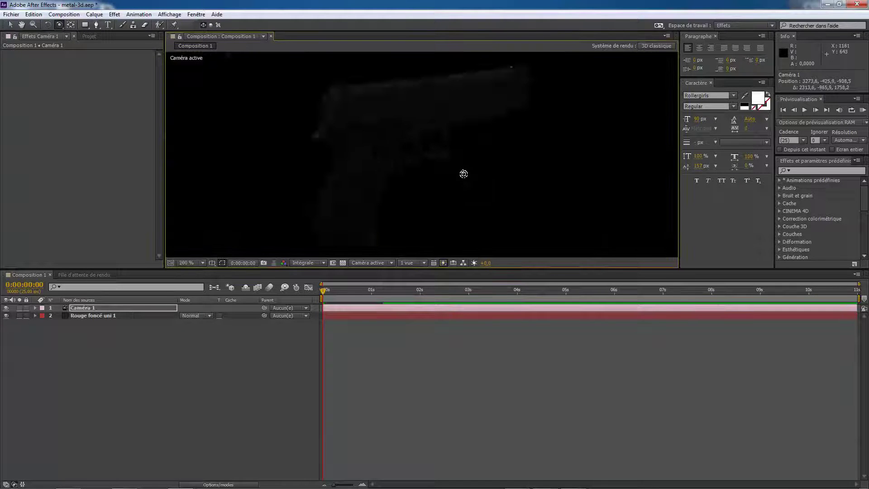
pyautogui.scroll(-1, 464, 174)
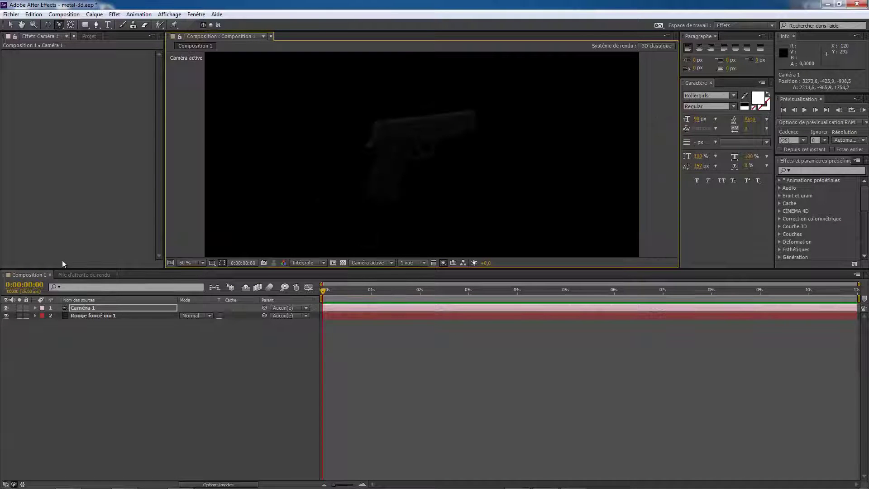
# Step: Reopen the solid's Element Scene Setup to check which group holds chambre and which holds arme
pyautogui.click(80, 315)
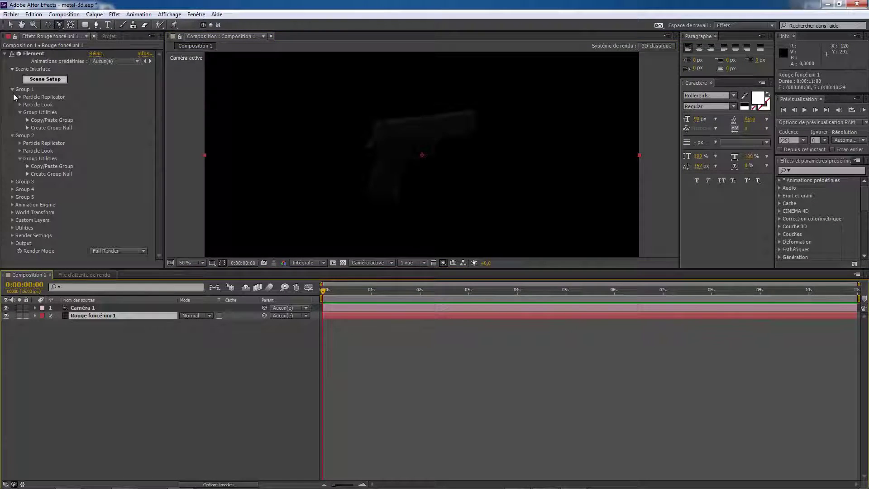
pyautogui.click(44, 79)
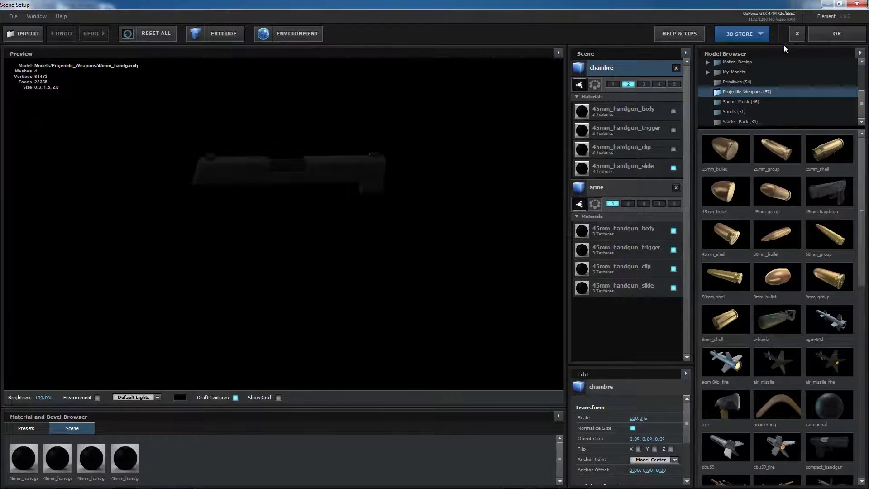
pyautogui.click(836, 34)
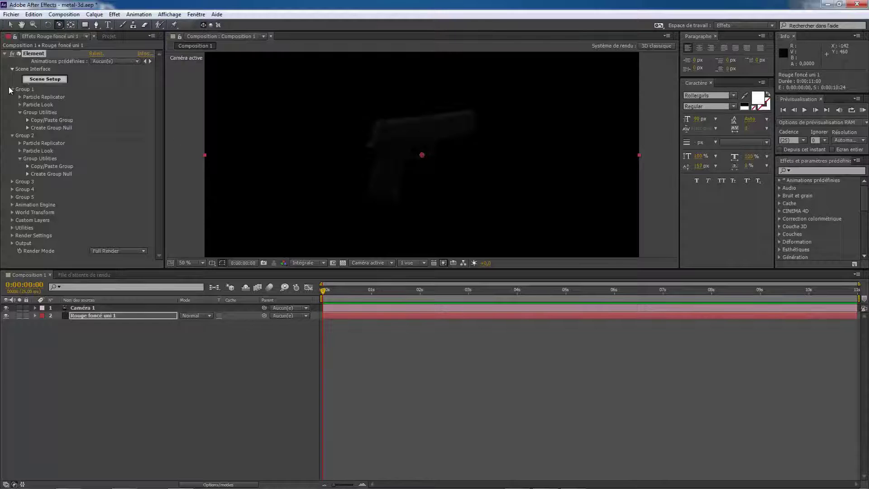
# Step: Collapse Group 1 and expand the Particle Look and Particle Replicator settings of Group 2
pyautogui.click(11, 90)
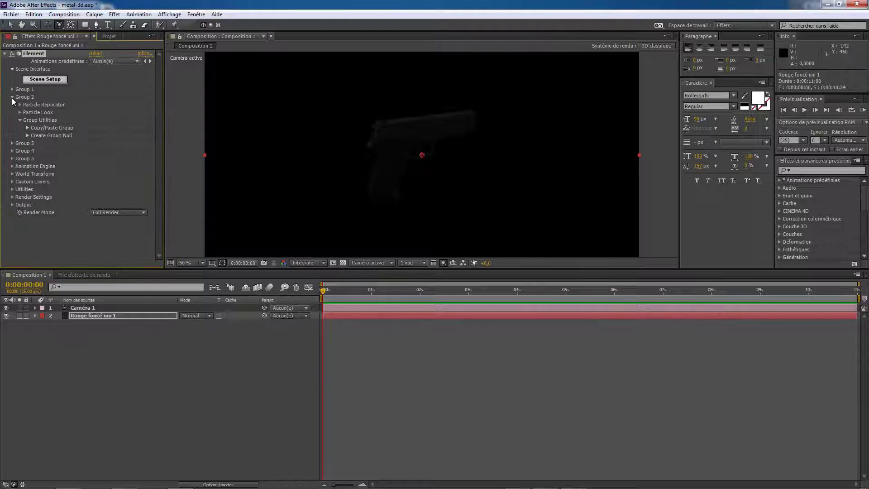
pyautogui.click(19, 112)
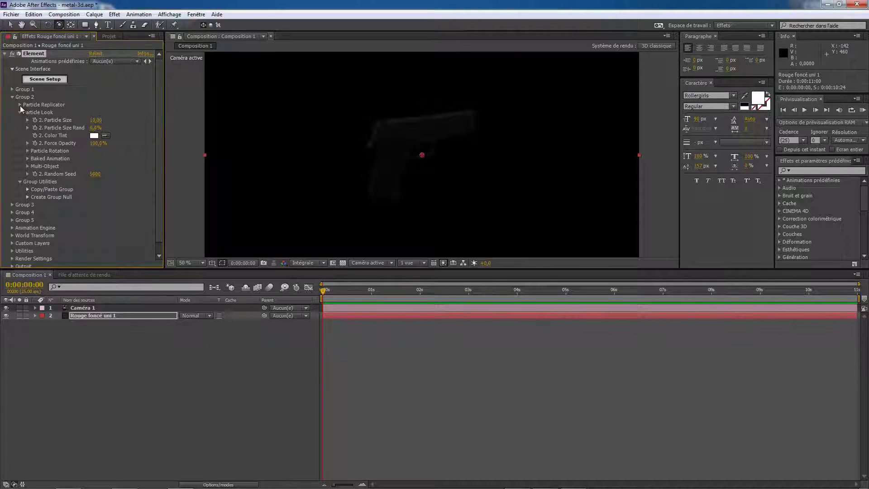
pyautogui.click(20, 105)
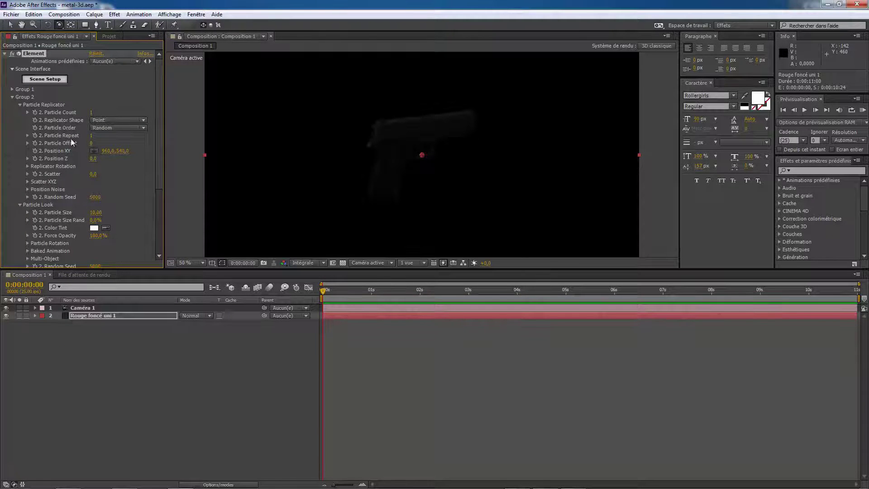
# Step: Test moving the slide through Group 2's Position XY and Position Z, restoring the original position after each test
pyautogui.moveTo(105, 153); pyautogui.dragTo(83, 159)
pyautogui.hotkey('ctrl', 'z')
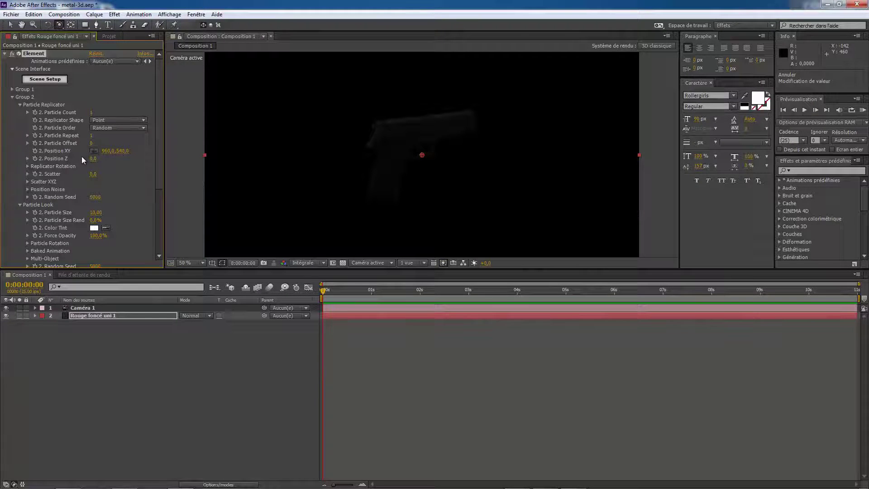
pyautogui.moveTo(122, 151); pyautogui.dragTo(100, 155)
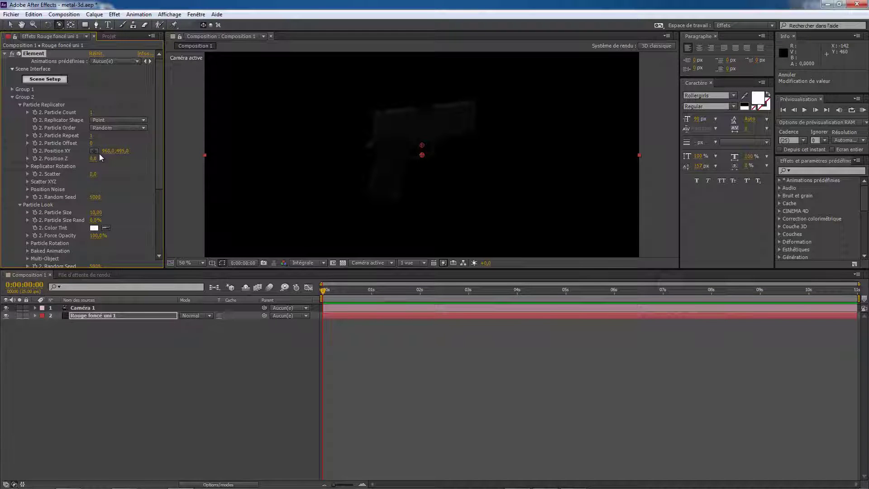
pyautogui.hotkey('ctrl', 'z')
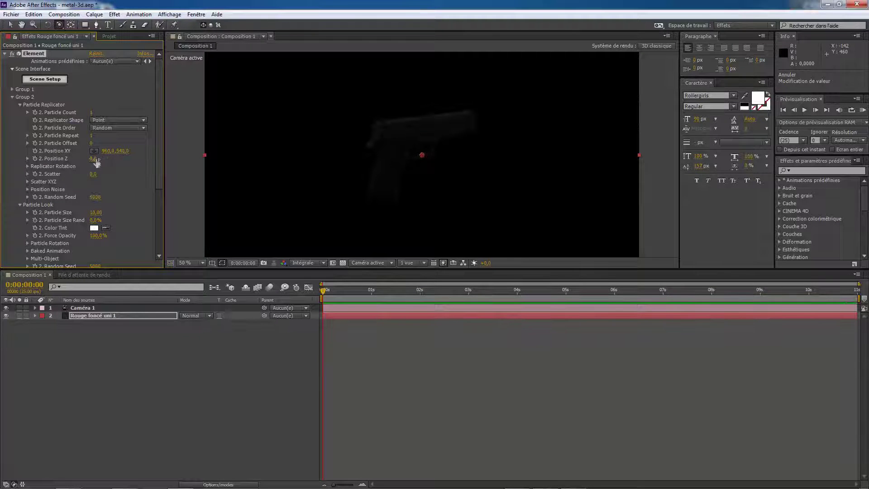
pyautogui.moveTo(95, 159); pyautogui.dragTo(91, 160)
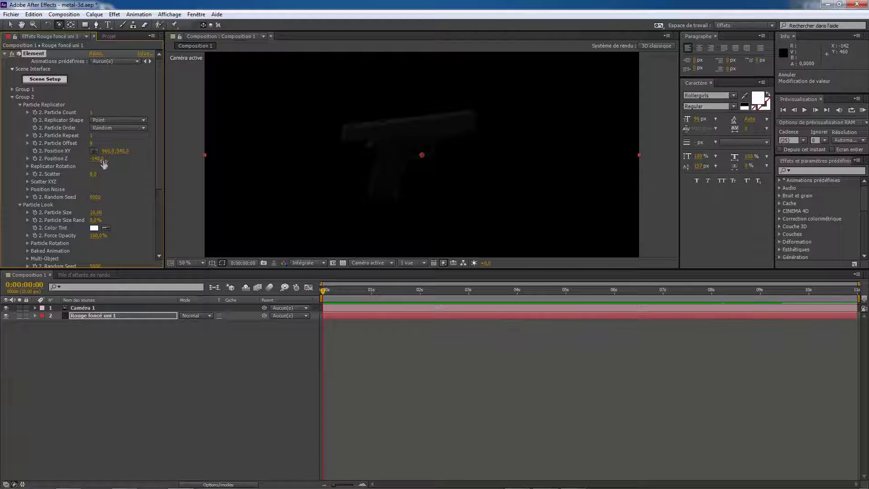
pyautogui.click(97, 159)
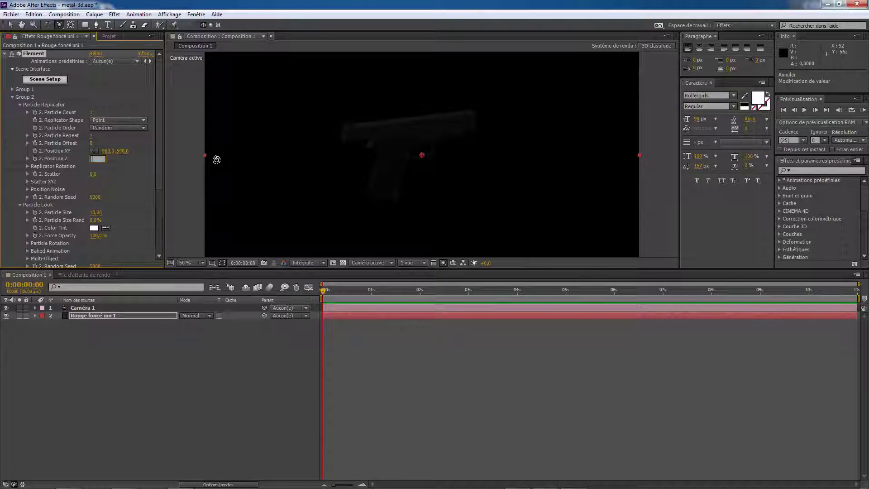
pyautogui.write('0')
pyautogui.press('Return')
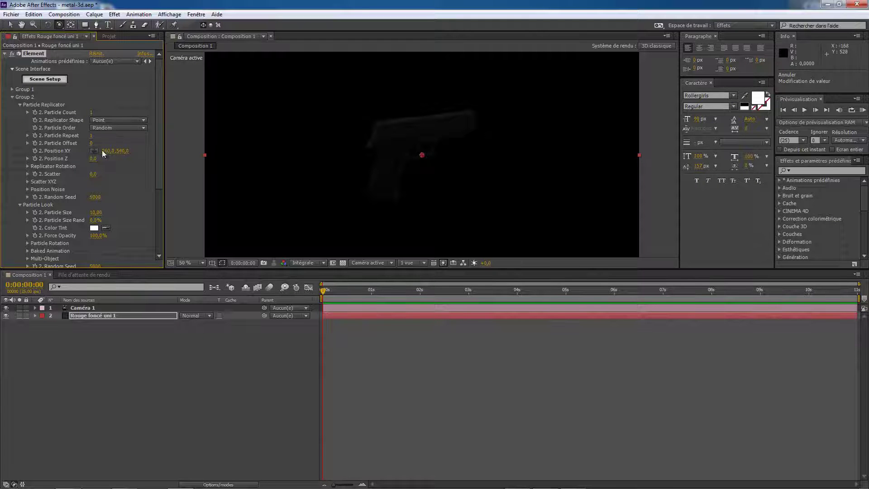
# Step: Add an ambient light to the composition and set its intensity to 238%
pyautogui.rightClick(149, 347)
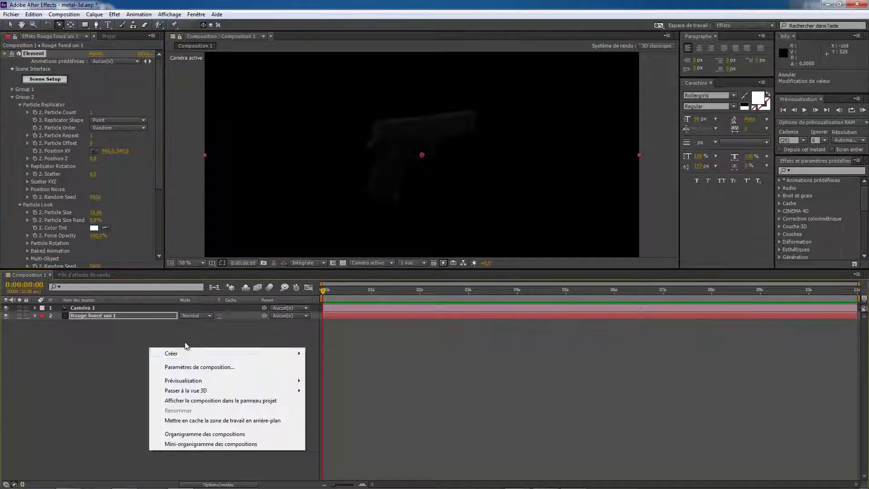
pyautogui.moveTo(151, 353)
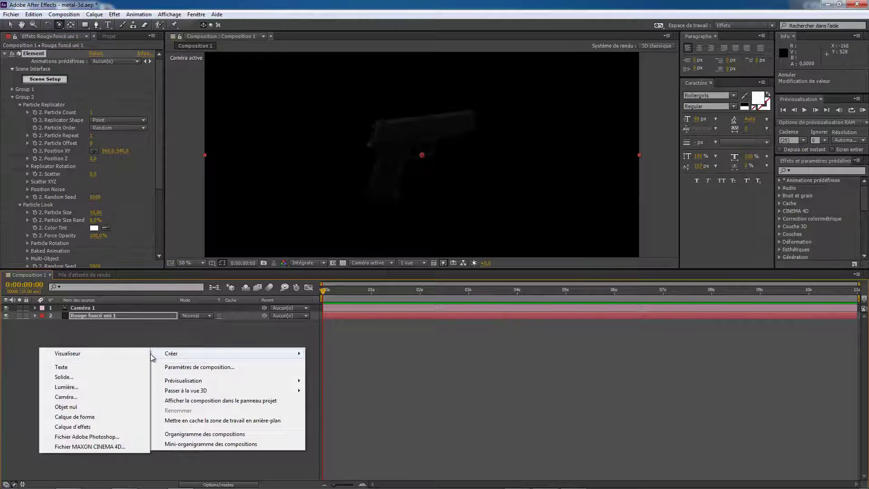
pyautogui.click(87, 385)
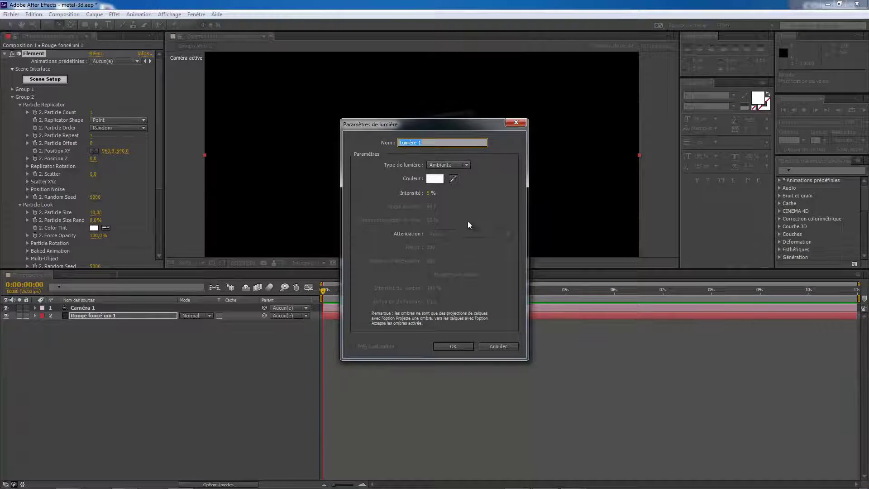
pyautogui.click(447, 345)
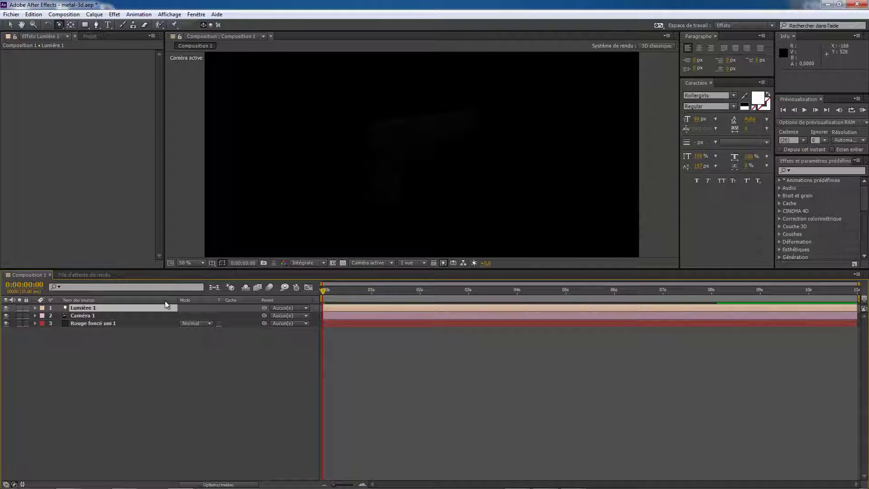
pyautogui.click(36, 308)
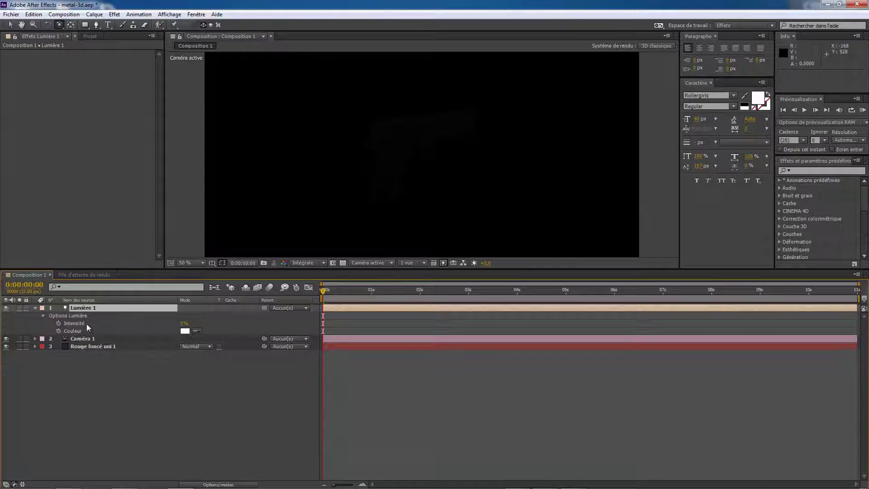
pyautogui.moveTo(181, 326); pyautogui.dragTo(195, 326)
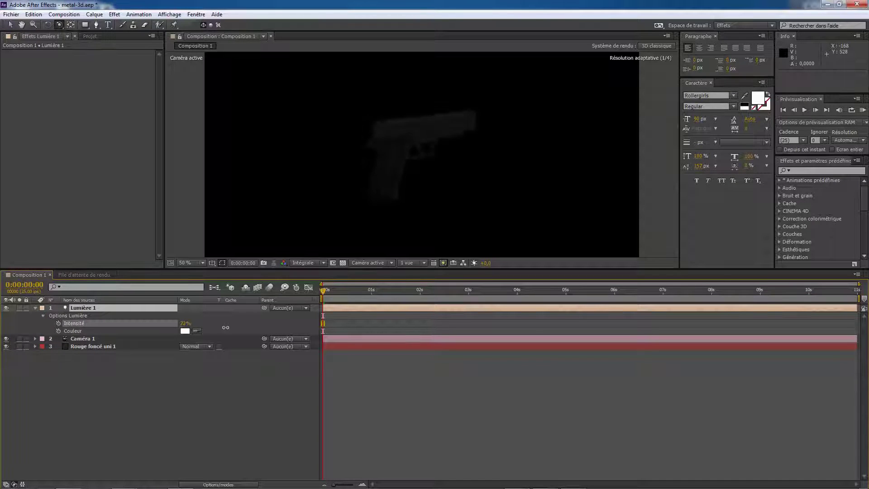
pyautogui.moveTo(290, 330); pyautogui.dragTo(291, 329)
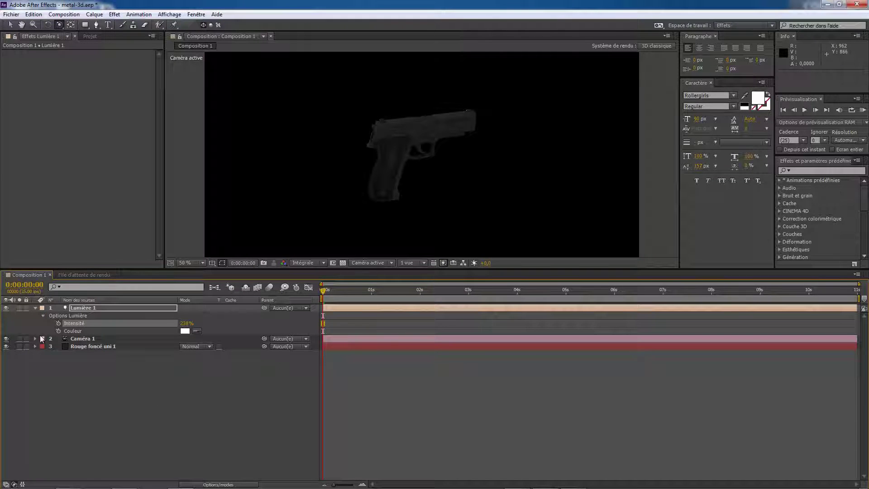
pyautogui.click(36, 308)
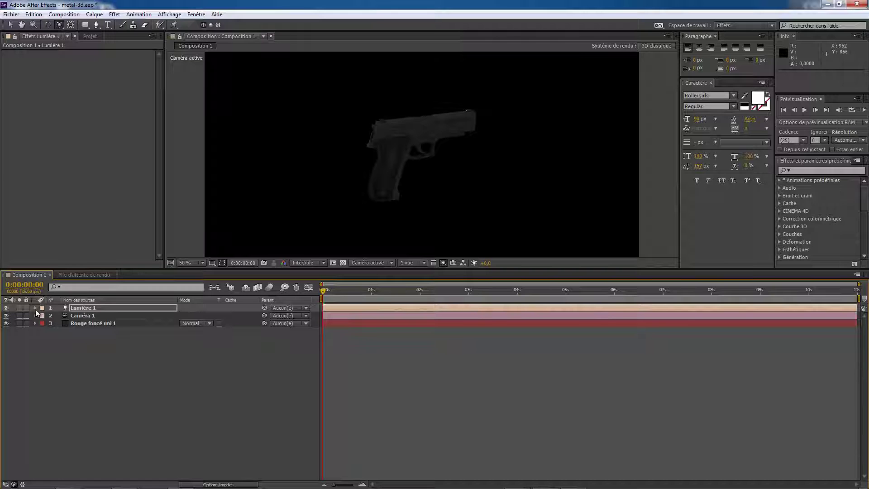
# Step: On the solid's Element effect, try shifting Group 2 backward along Position Z to compare both slides
pyautogui.click(96, 316)
pyautogui.click(96, 322)
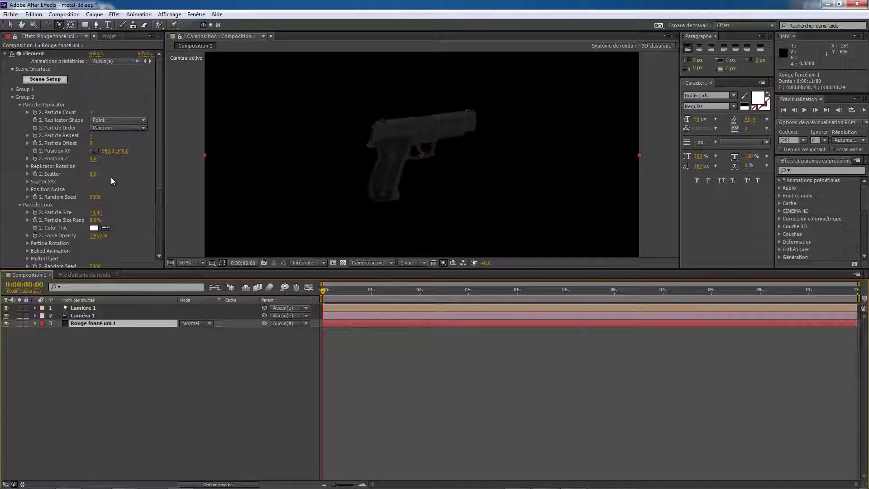
pyautogui.moveTo(96, 158); pyautogui.dragTo(86, 163)
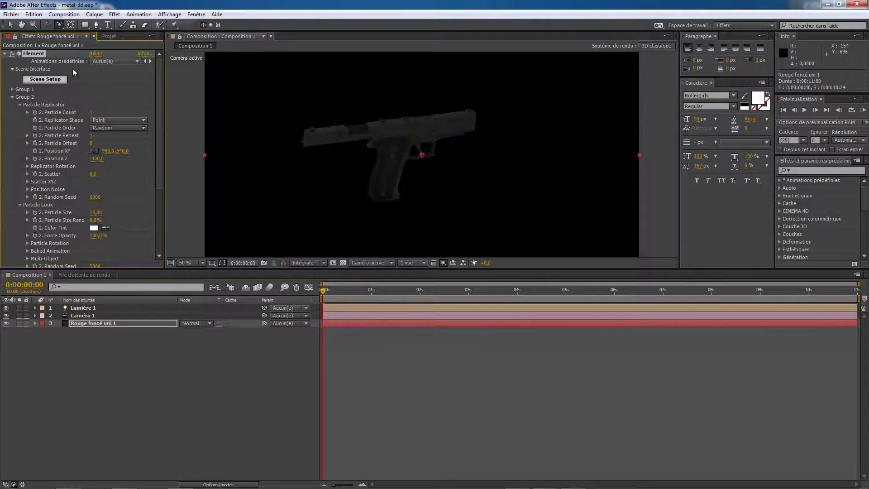
# Step: Disable the 45mm_handgun_slide material on arme in Scene Setup and apply the scene
pyautogui.click(59, 80)
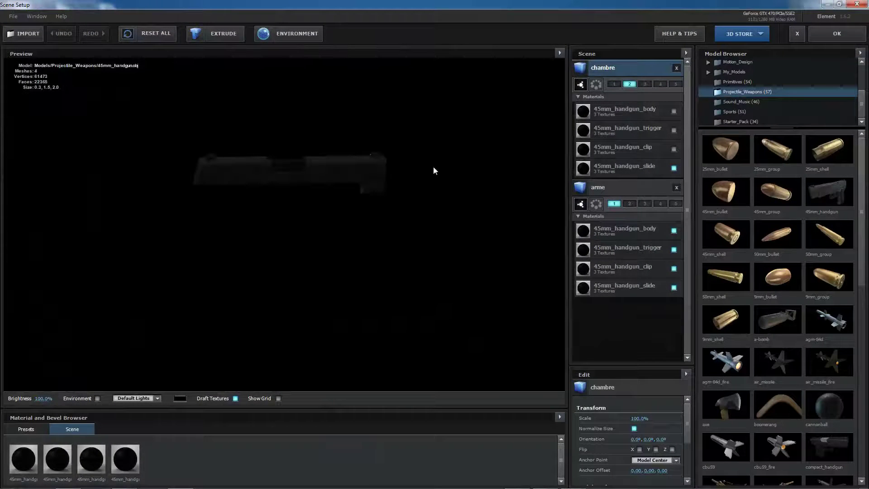
pyautogui.click(674, 288)
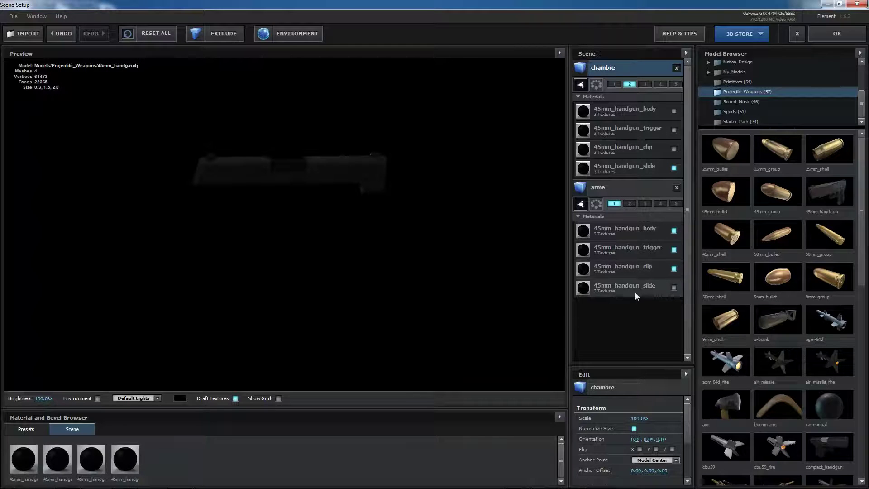
pyautogui.click(832, 38)
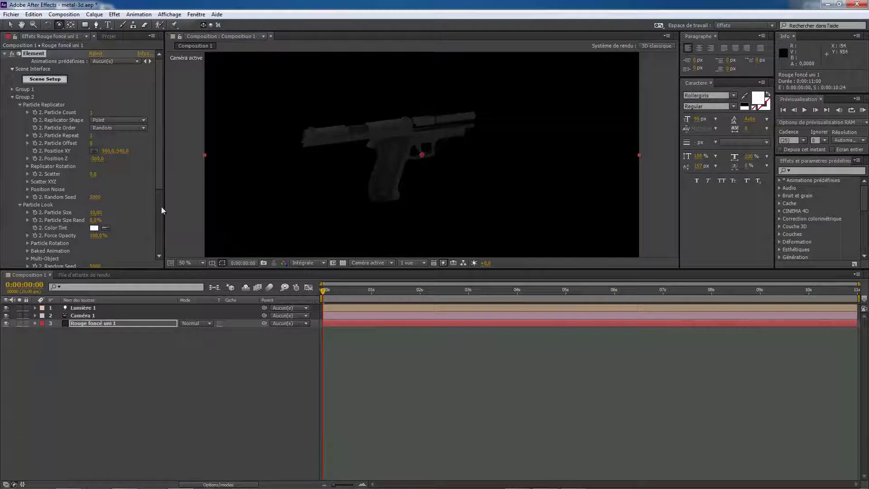
# Step: Animate Group 2's Position Z with keyframes from 0 at the start to -150 at 1 second
pyautogui.click(97, 159)
pyautogui.write('0')
pyautogui.press('Return')
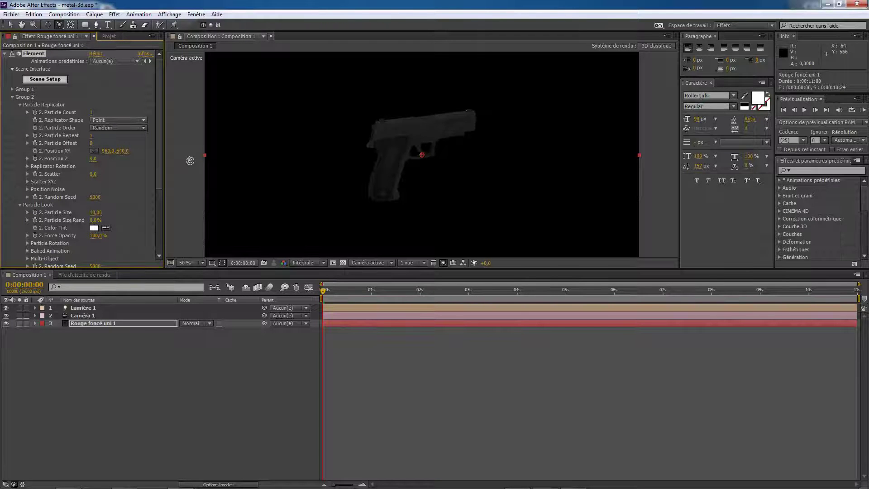
pyautogui.click(35, 158)
pyautogui.moveTo(323, 293); pyautogui.dragTo(371, 291)
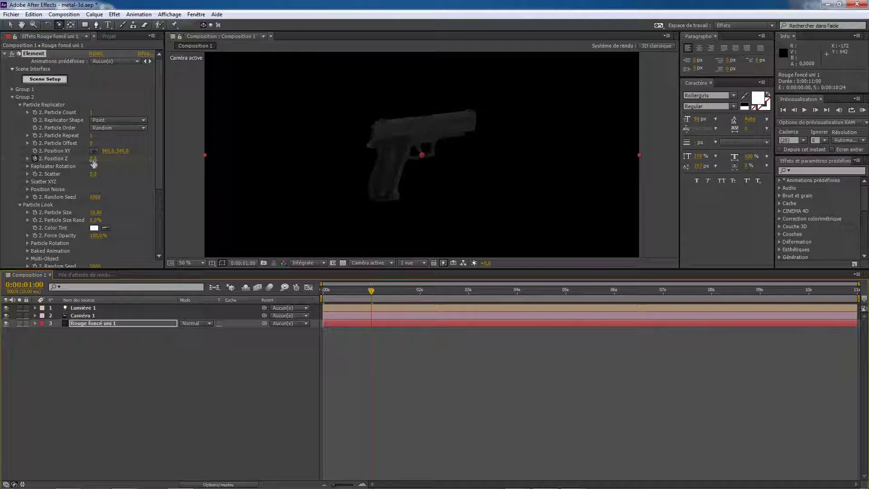
pyautogui.moveTo(93, 159); pyautogui.dragTo(86, 161)
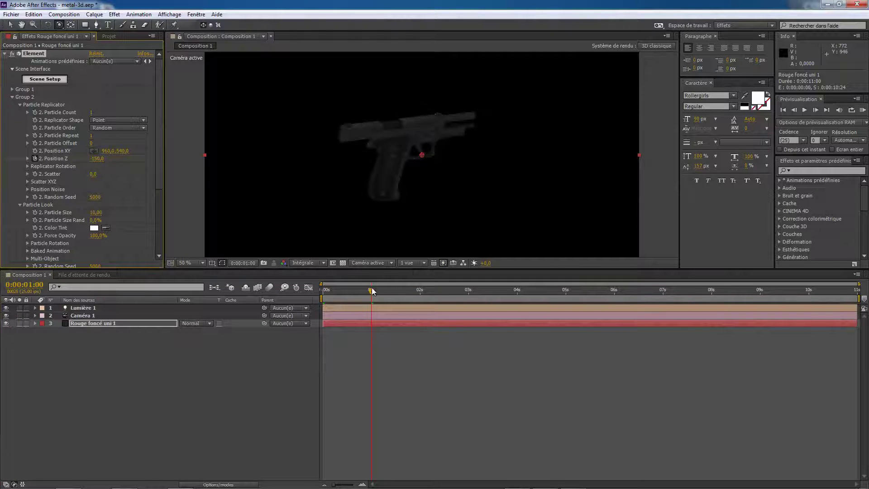
# Step: At the start of the timeline, enable keyframing for the camera's point of interest, position, orientation and X, Y and Z rotation
pyautogui.moveTo(371, 289); pyautogui.dragTo(235, 313)
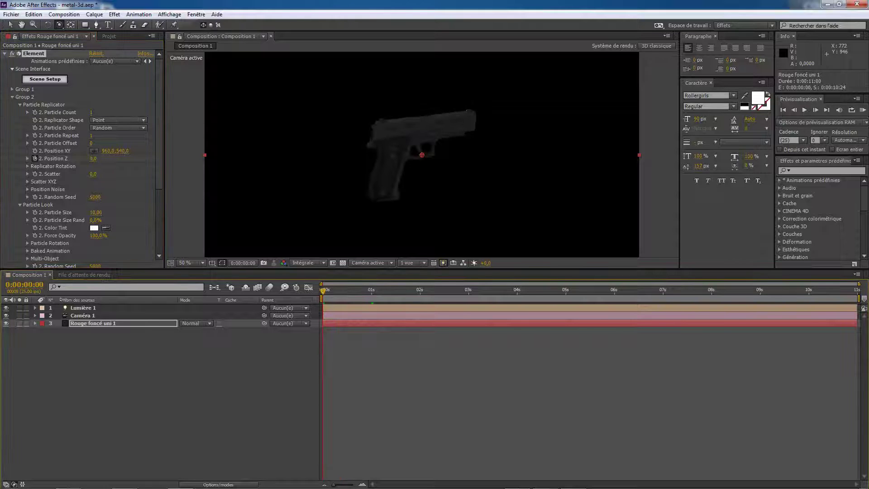
pyautogui.click(35, 315)
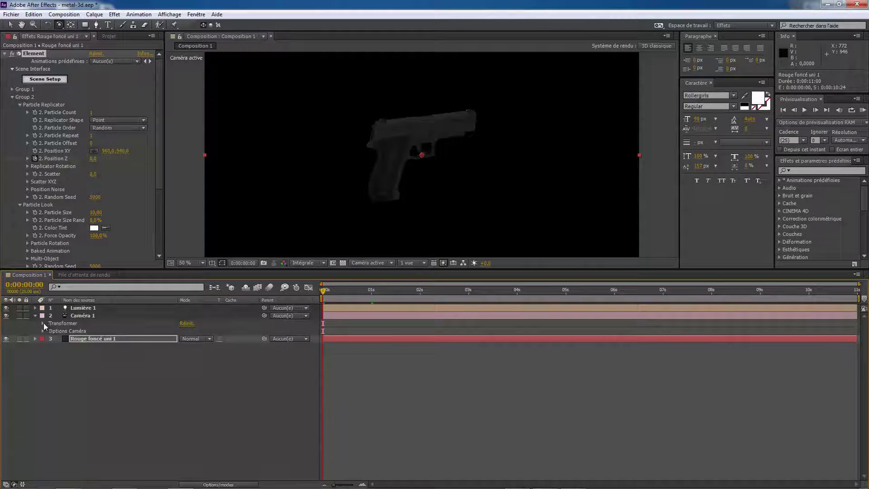
pyautogui.click(43, 323)
pyautogui.click(58, 331)
pyautogui.click(59, 338)
pyautogui.click(59, 347)
pyautogui.click(59, 354)
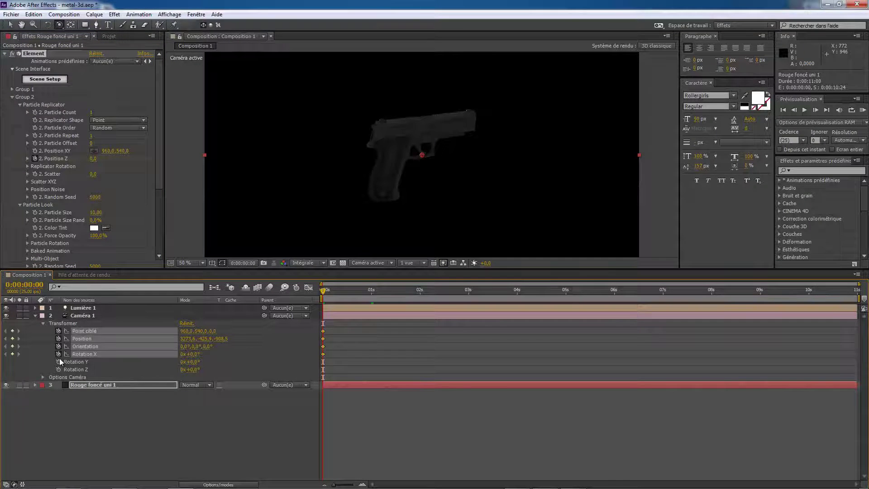
pyautogui.click(59, 361)
pyautogui.click(58, 369)
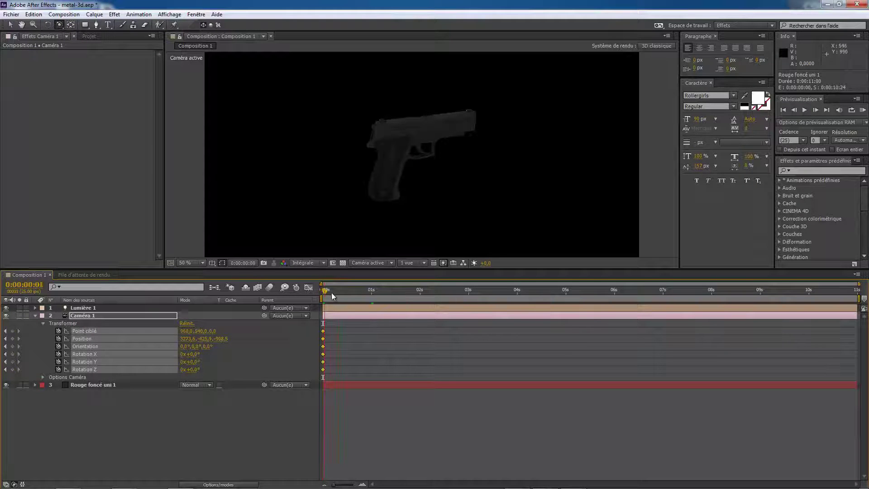
# Step: At 0:00:01:07, orbit the camera around the handgun and dolly in to a position of about 2159.8, 725.5, 438.1
pyautogui.moveTo(331, 295); pyautogui.dragTo(385, 293)
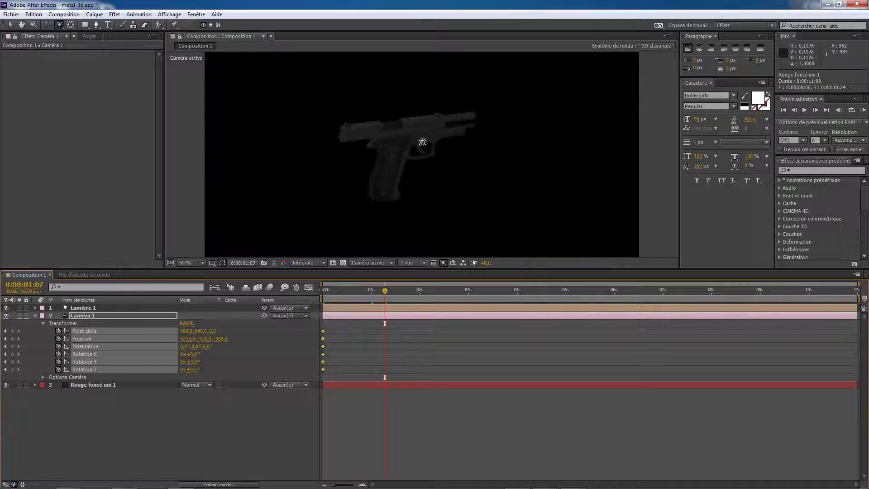
pyautogui.moveTo(422, 142); pyautogui.dragTo(388, 116)
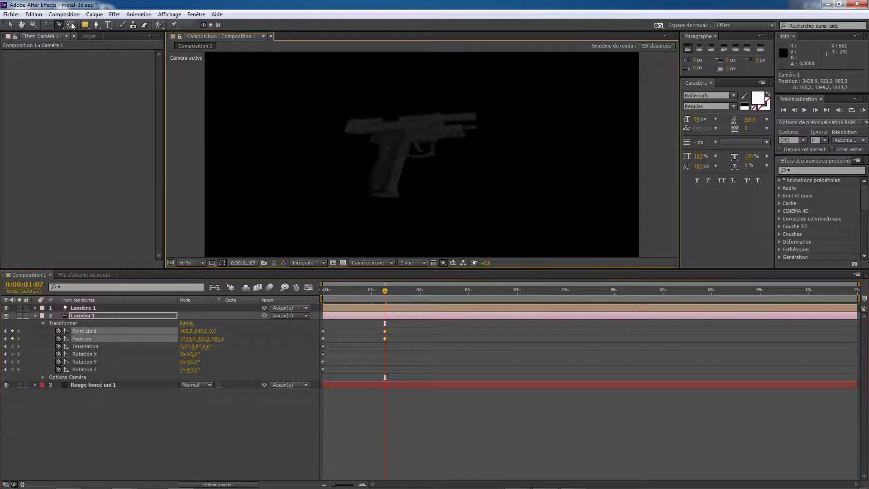
pyautogui.moveTo(62, 28); pyautogui.dragTo(87, 52)
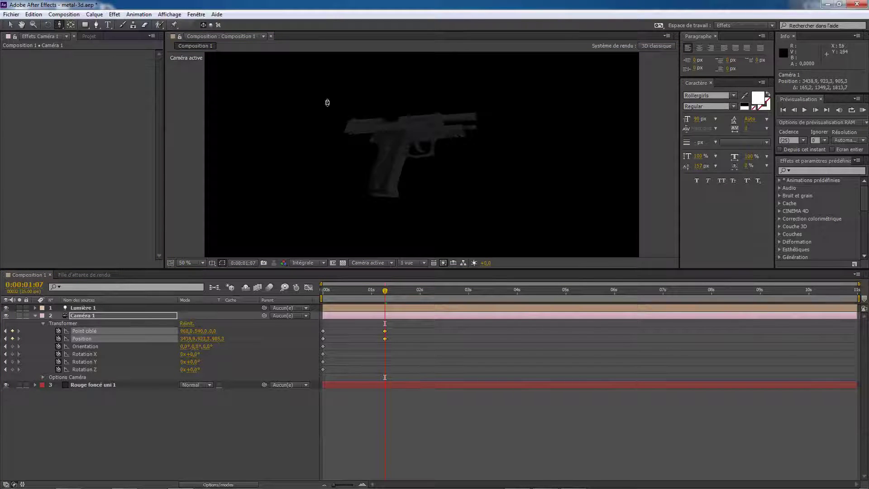
pyautogui.moveTo(414, 145); pyautogui.dragTo(431, 54)
# Step: Fit the composition view to its panel and scrub back to the start to review the slide and camera animation
pyautogui.click(203, 264)
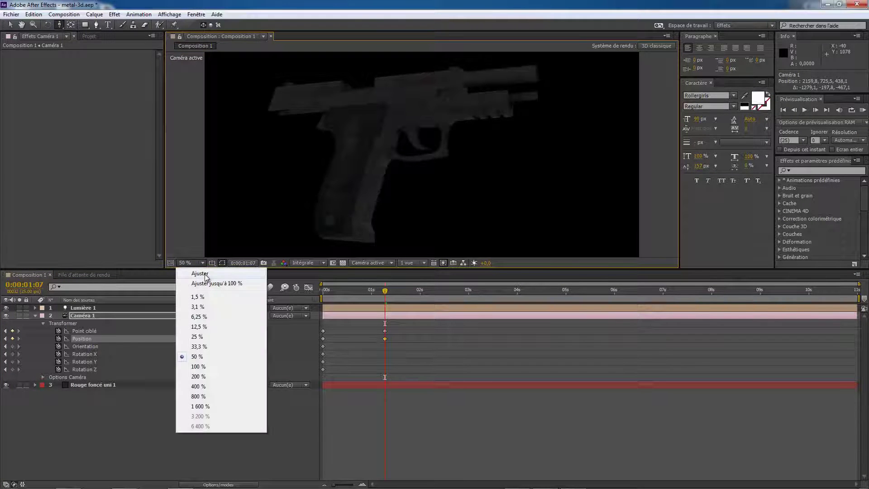
pyautogui.click(199, 273)
pyautogui.moveTo(385, 295); pyautogui.dragTo(368, 301)
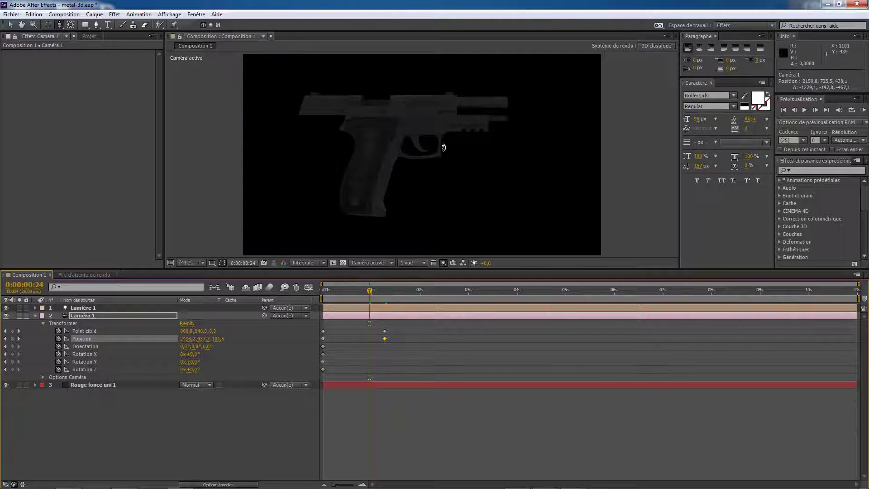
pyautogui.moveTo(370, 291); pyautogui.dragTo(296, 299)
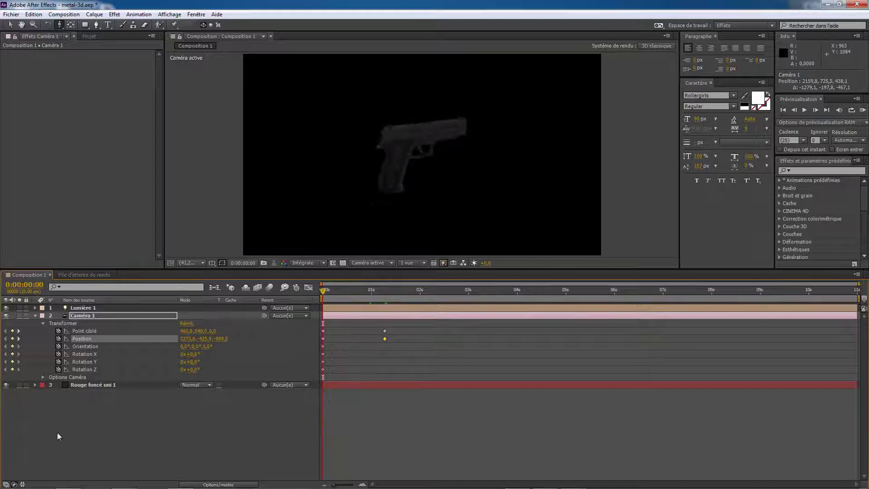
# Step: Delete the light, camera and solid layers from Composition 1 and select the remaining project items
pyautogui.moveTo(57, 433); pyautogui.dragTo(123, 305)
pyautogui.press('Delete')
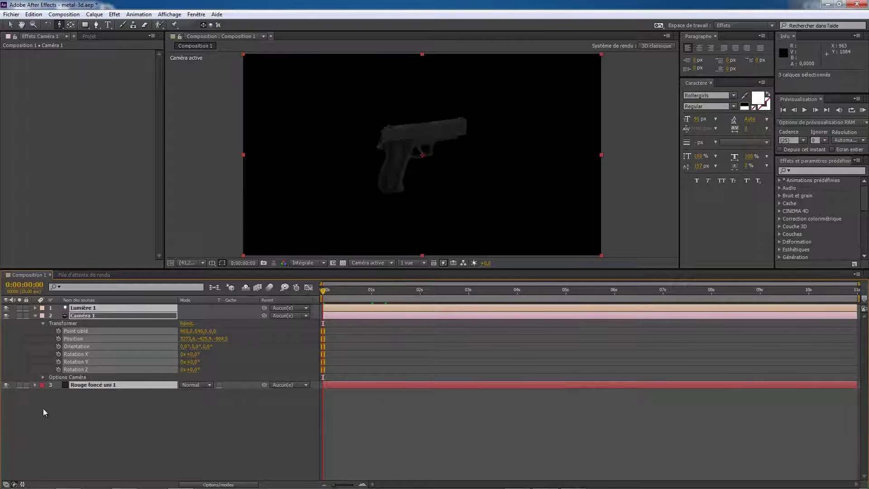
pyautogui.moveTo(43, 408); pyautogui.dragTo(94, 308)
pyautogui.press('Delete')
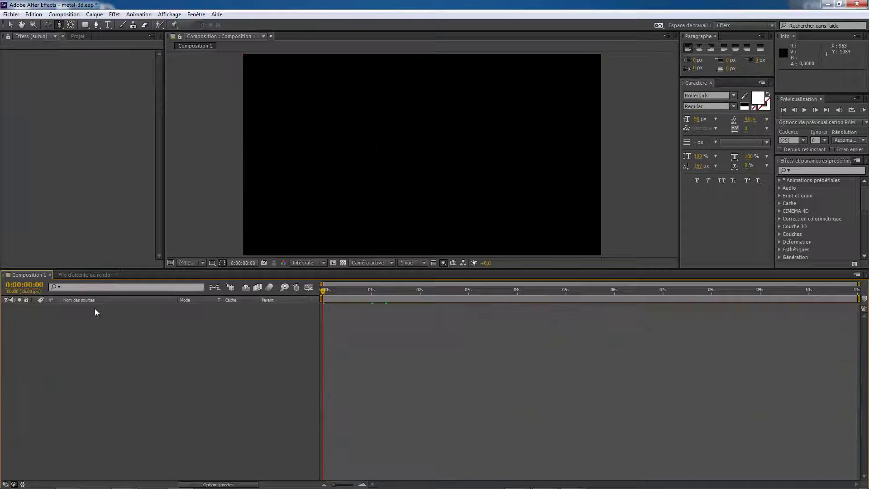
pyautogui.click(77, 35)
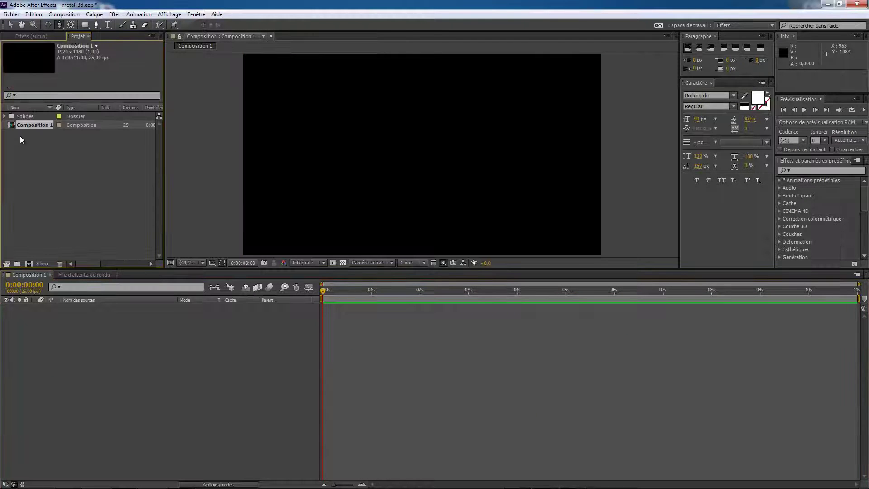
pyautogui.moveTo(20, 136); pyautogui.dragTo(34, 113)
# Step: Create a new solid layer in the empty composition with the default settings
pyautogui.rightClick(94, 323)
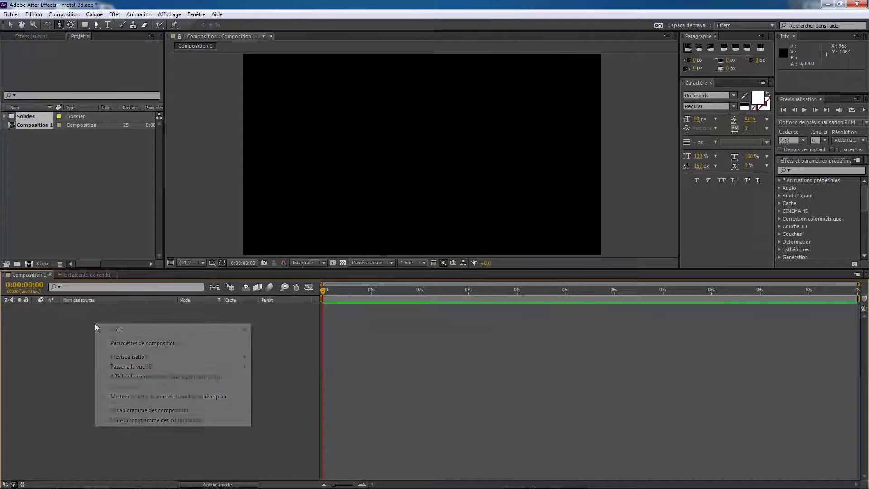
pyautogui.moveTo(129, 329)
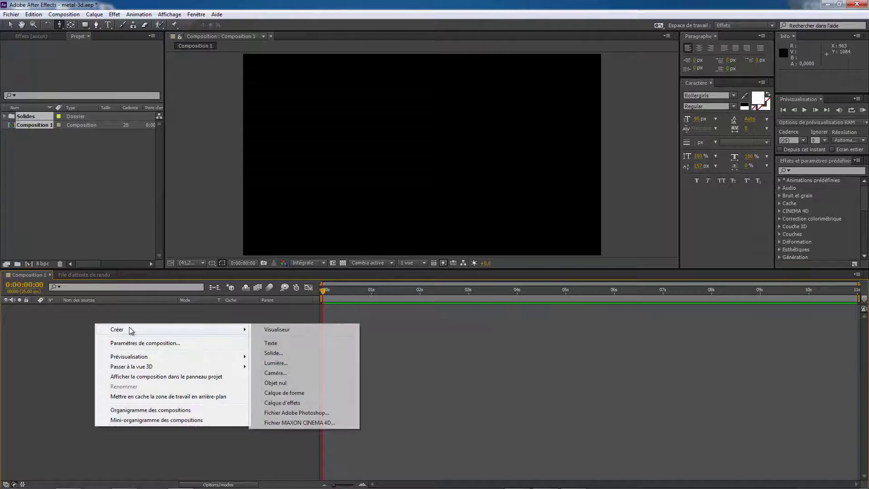
pyautogui.click(272, 353)
pyautogui.click(472, 325)
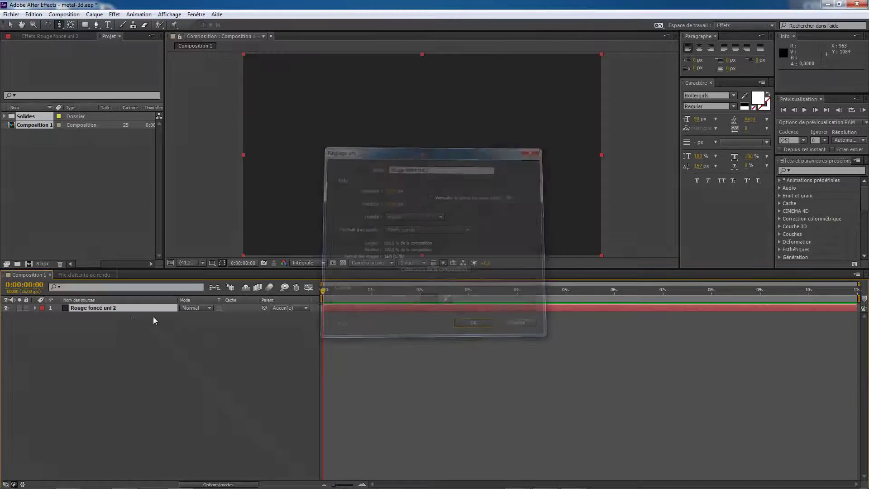
# Step: Apply the Video Copilot Element effect to the new solid and open its Scene Setup
pyautogui.rightClick(130, 310)
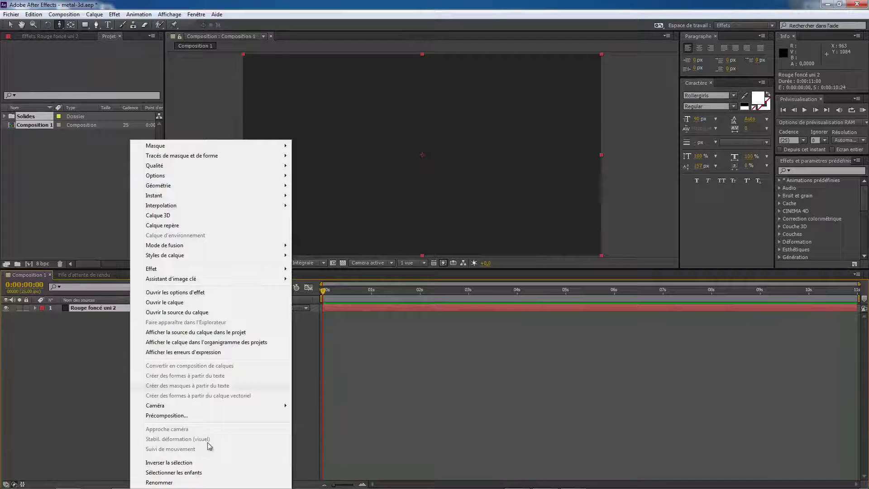
pyautogui.moveTo(183, 268)
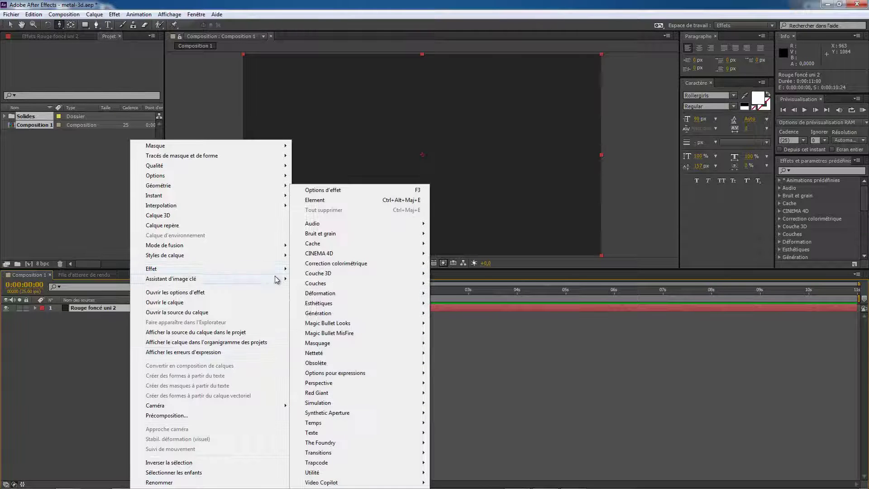
pyautogui.moveTo(339, 482)
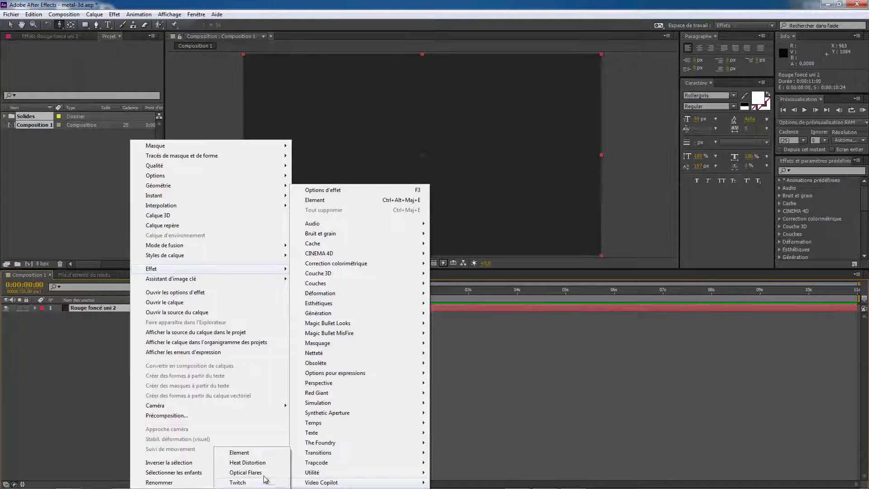
pyautogui.click(254, 453)
pyautogui.click(65, 80)
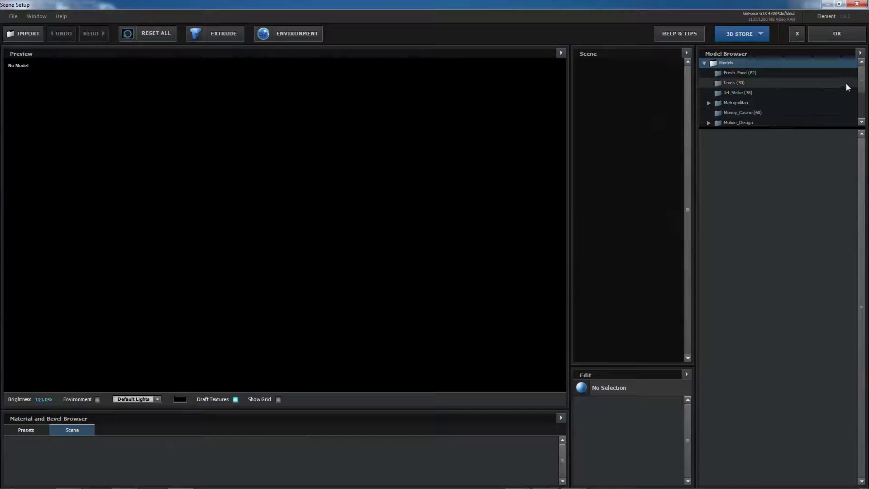
# Step: Look through the Sports, Starter_Pack and Primitives model folders
pyautogui.moveTo(862, 80); pyautogui.dragTo(865, 114)
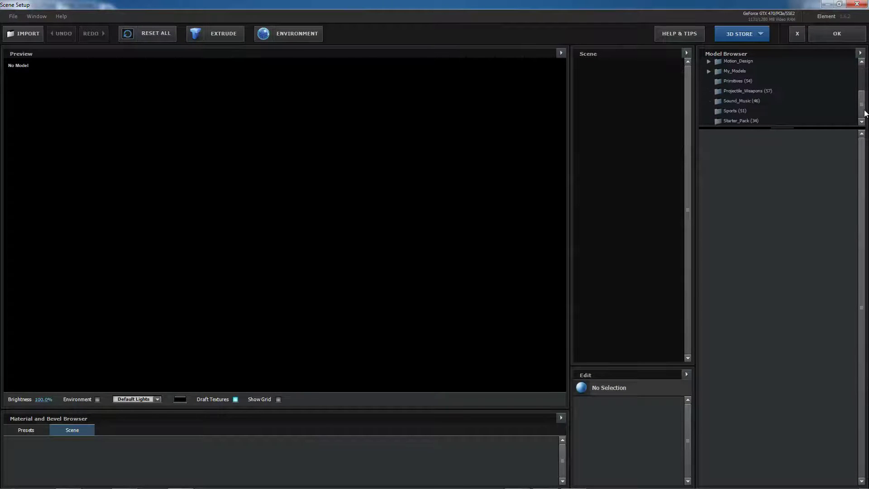
pyautogui.click(779, 111)
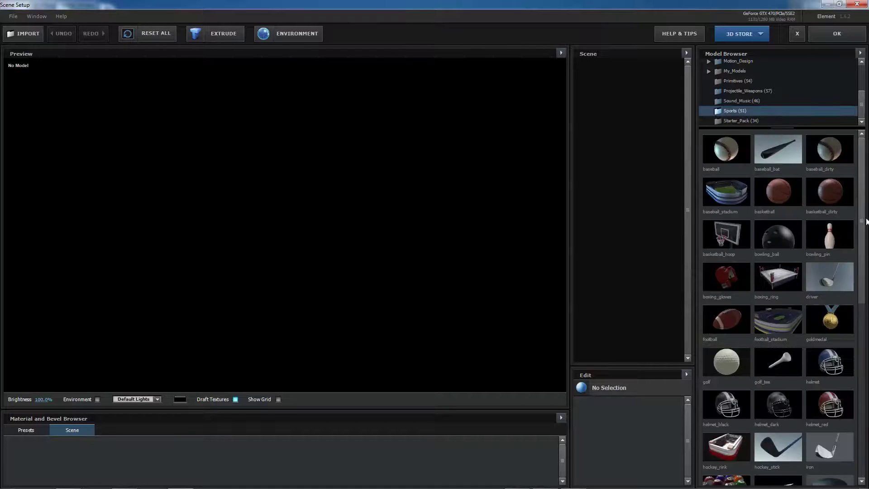
pyautogui.moveTo(861, 202); pyautogui.dragTo(833, 139)
pyautogui.click(756, 121)
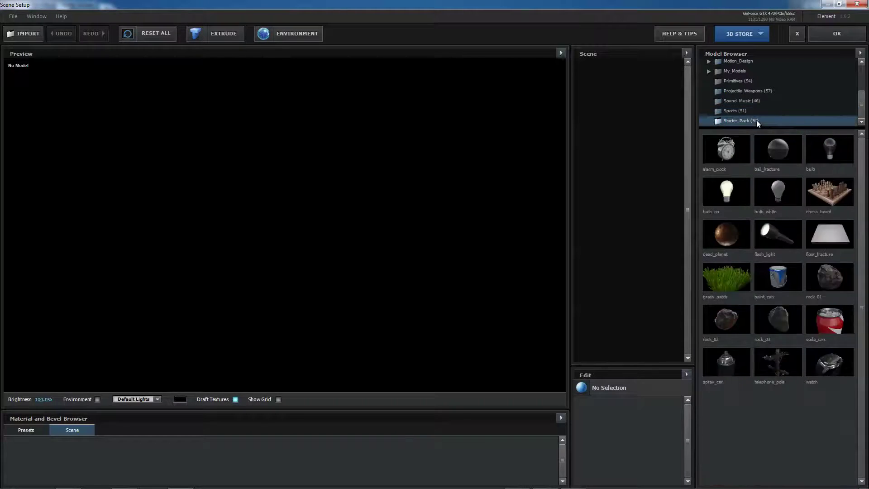
pyautogui.click(783, 92)
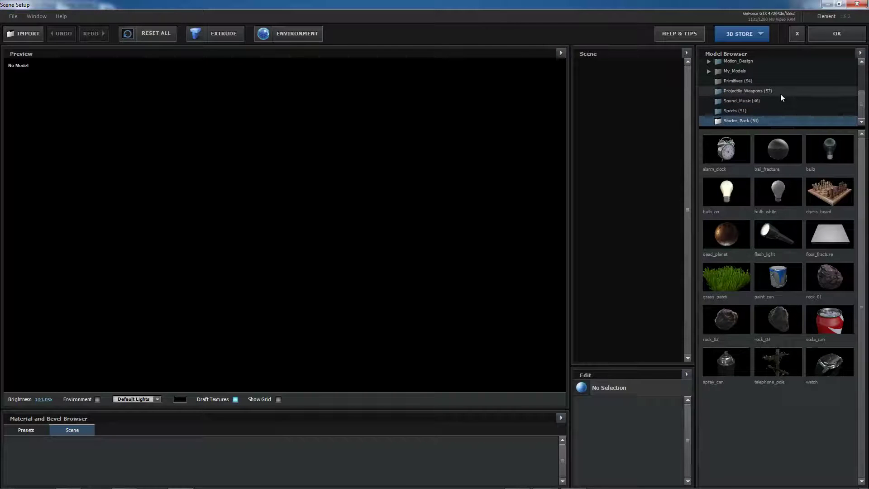
pyautogui.click(746, 80)
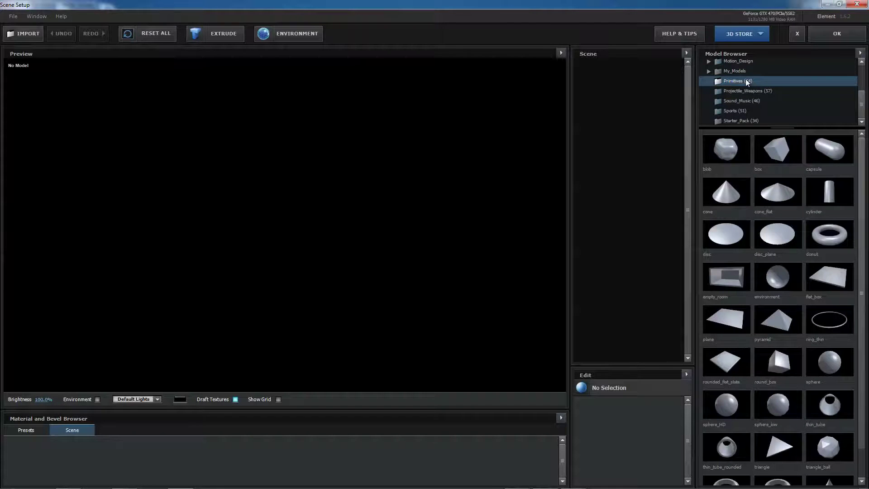
# Step: Add the watch model from the Starter_Pack folder to the scene and orbit the preview to inspect its dial
pyautogui.click(753, 122)
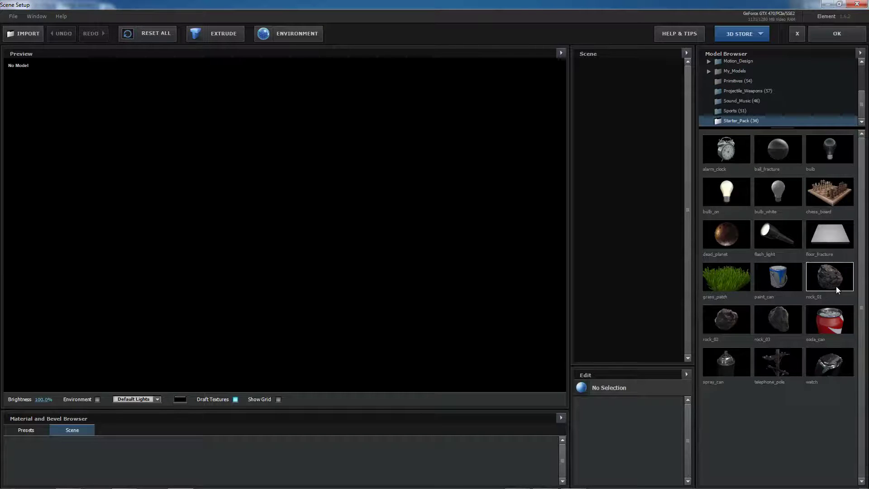
pyautogui.click(830, 362)
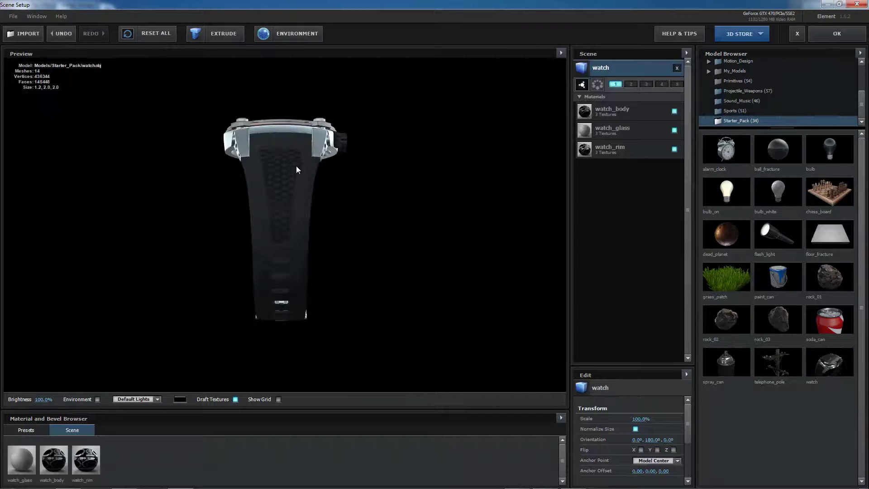
pyautogui.moveTo(301, 176); pyautogui.dragTo(395, 156)
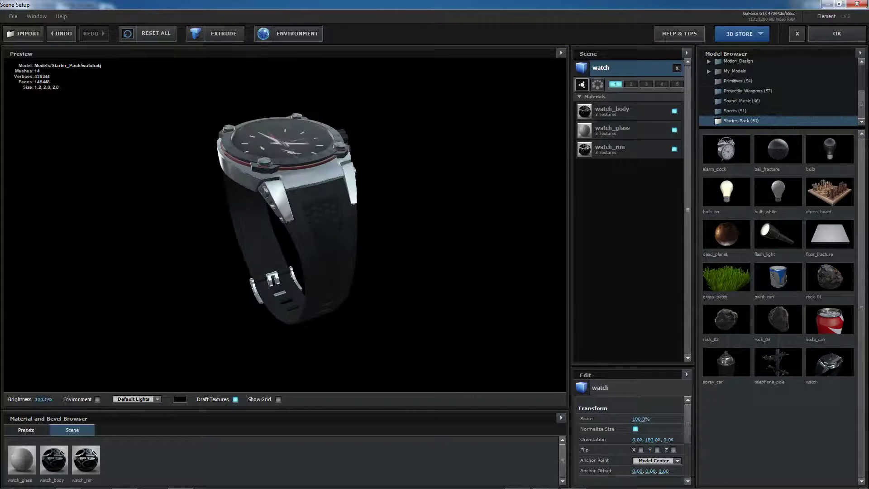
# Step: Accept the Default environment texture for the watch scene and apply the scene setup to the composition
pyautogui.click(276, 33)
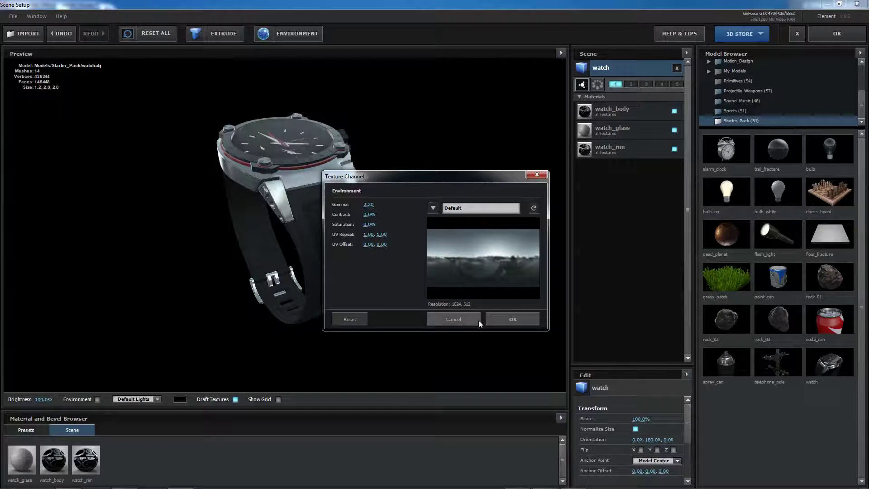
pyautogui.click(502, 319)
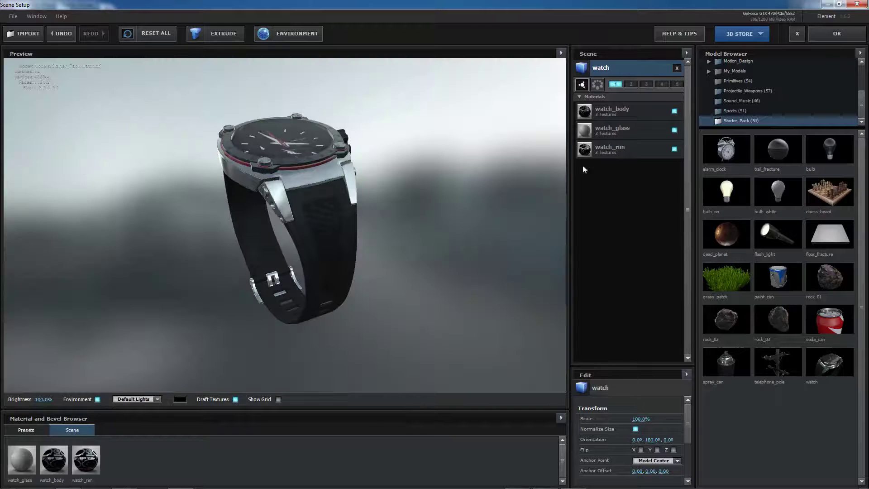
pyautogui.click(838, 31)
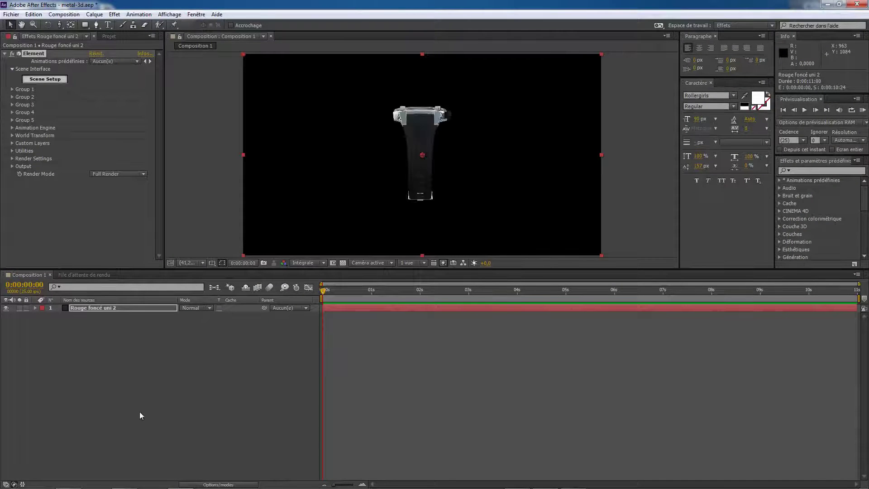
# Step: Add a two-node 50 mm camera named Caméra 1 to the composition
pyautogui.rightClick(134, 396)
pyautogui.moveTo(230, 305)
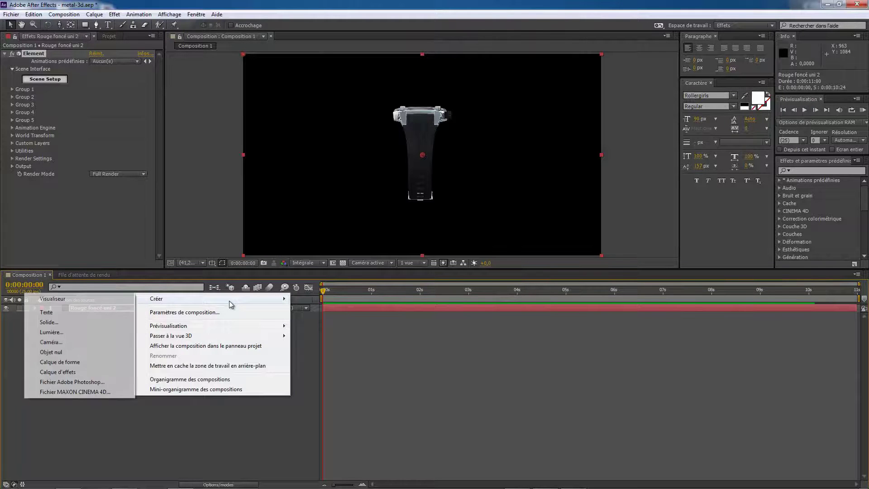
pyautogui.click(59, 344)
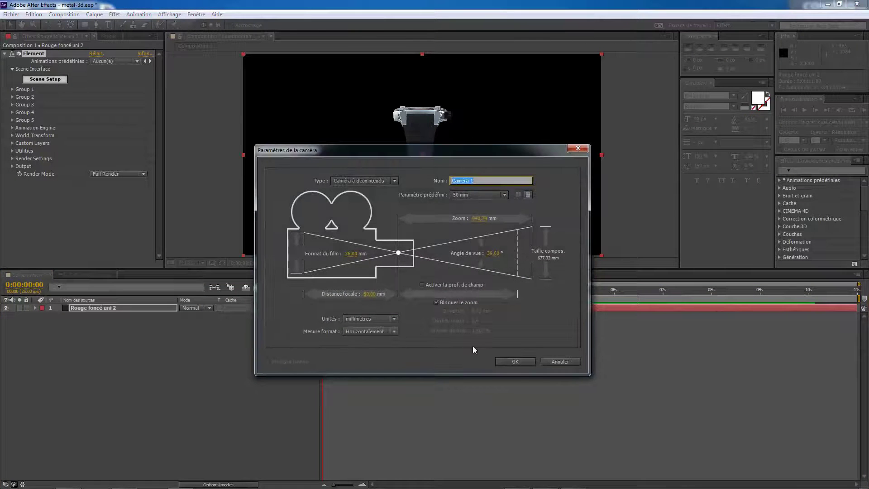
pyautogui.click(515, 361)
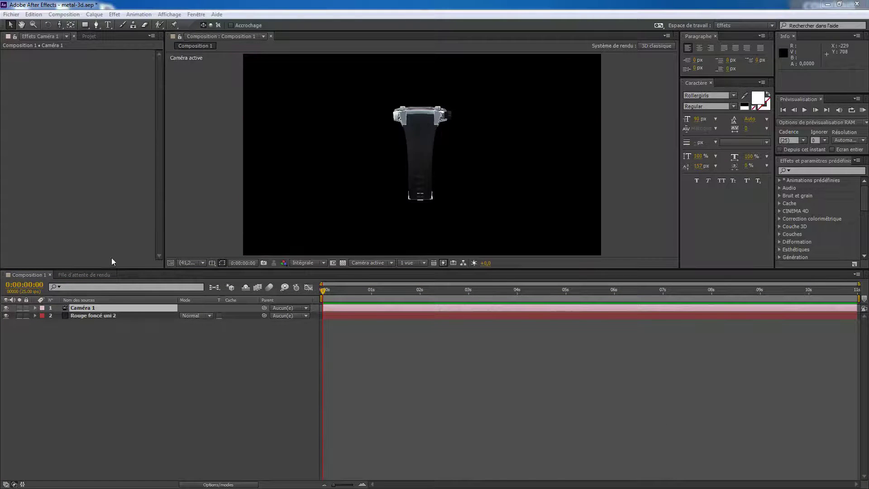
pyautogui.click(110, 314)
pyautogui.click(109, 308)
pyautogui.click(112, 315)
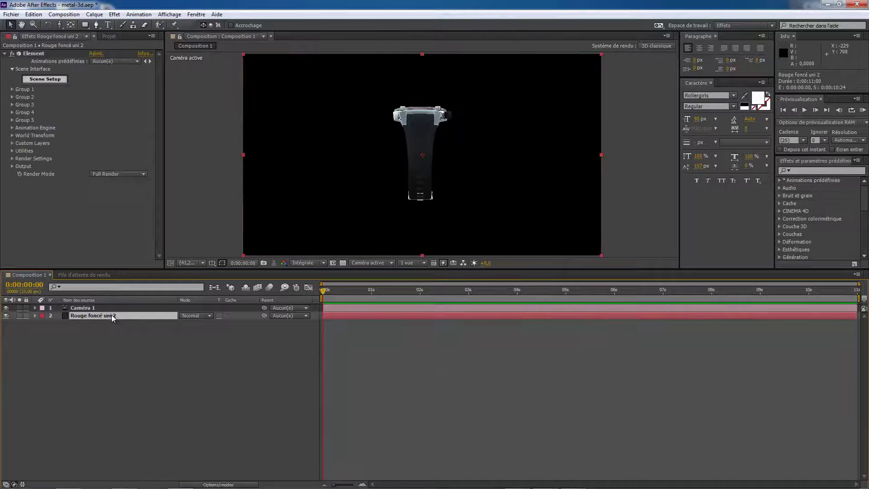
pyautogui.click(111, 308)
pyautogui.click(113, 316)
# Step: At the start of the timeline, enable keyframing for all of Caméra 1's transform properties, from point of interest to Z rotation
pyautogui.click(83, 308)
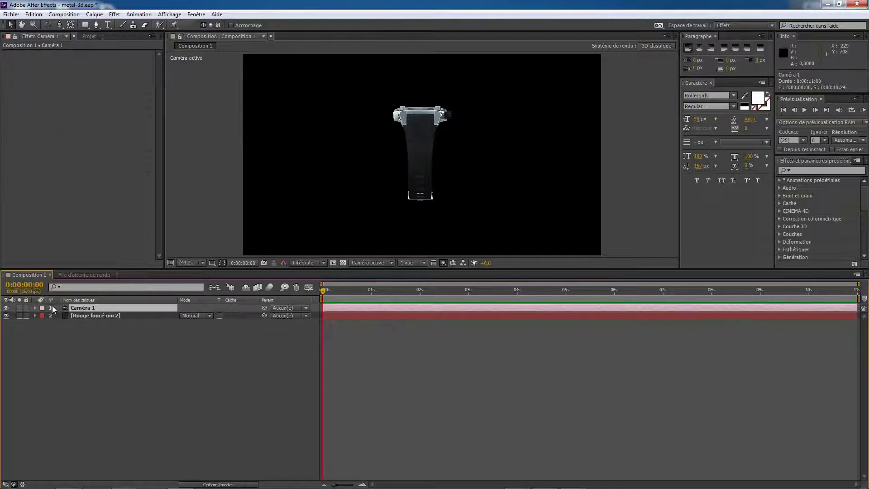
pyautogui.click(36, 308)
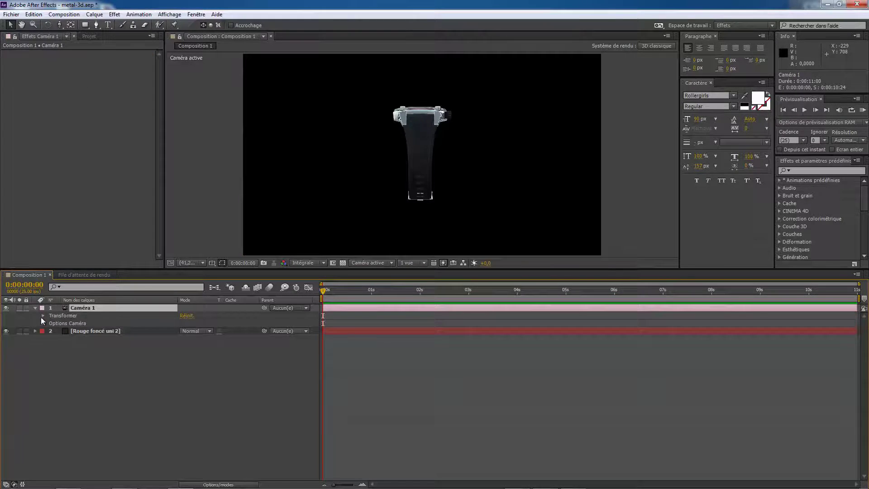
pyautogui.click(41, 316)
pyautogui.moveTo(58, 322); pyautogui.dragTo(53, 359)
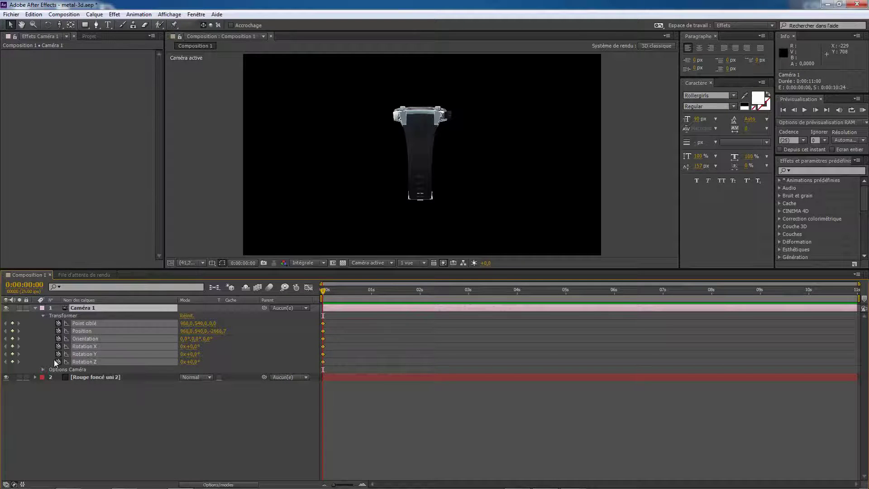
# Step: At 0:00:02:24, orbit the camera above the watch to a position of about 2080.3, -1439.6, -1391.8
pyautogui.moveTo(323, 294); pyautogui.dragTo(467, 299)
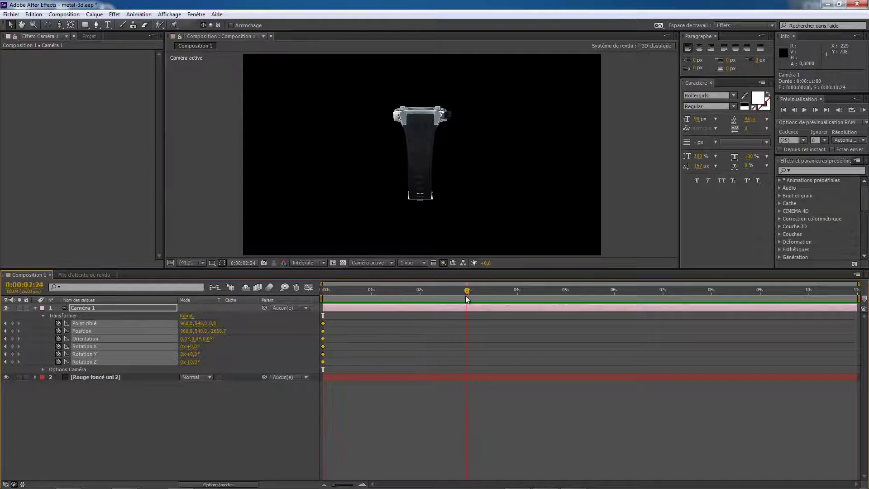
pyautogui.moveTo(62, 24); pyautogui.dragTo(94, 37)
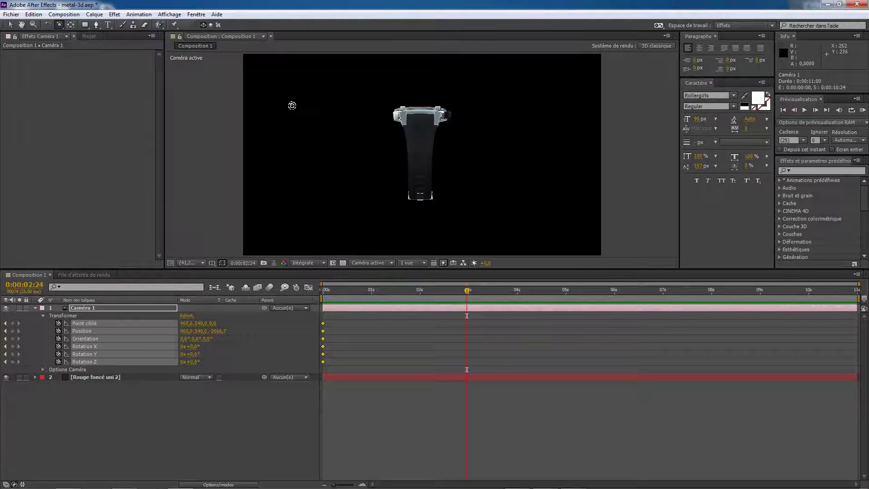
pyautogui.moveTo(403, 135); pyautogui.dragTo(369, 194)
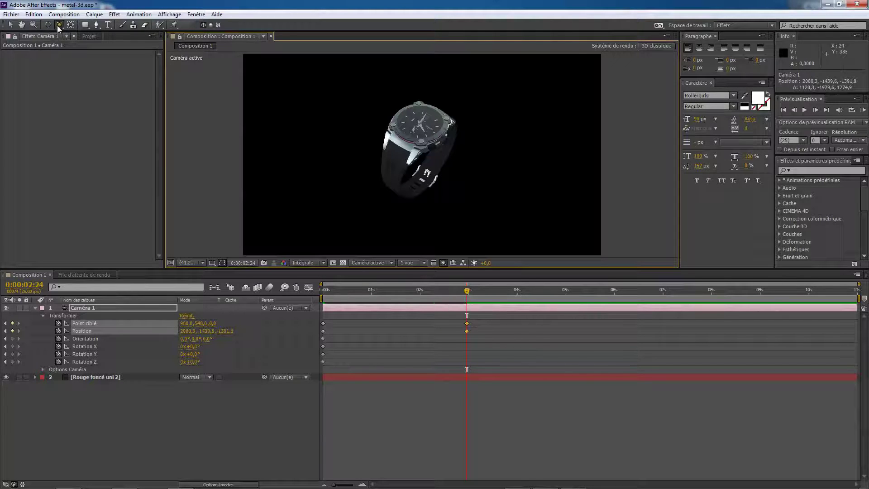
# Step: Dolly in and pan the camera to about 1704.7, -919.4, -908.9, then return to the timeline's start and collapse the camera's properties
pyautogui.moveTo(59, 24); pyautogui.dragTo(92, 56)
pyautogui.click(91, 55)
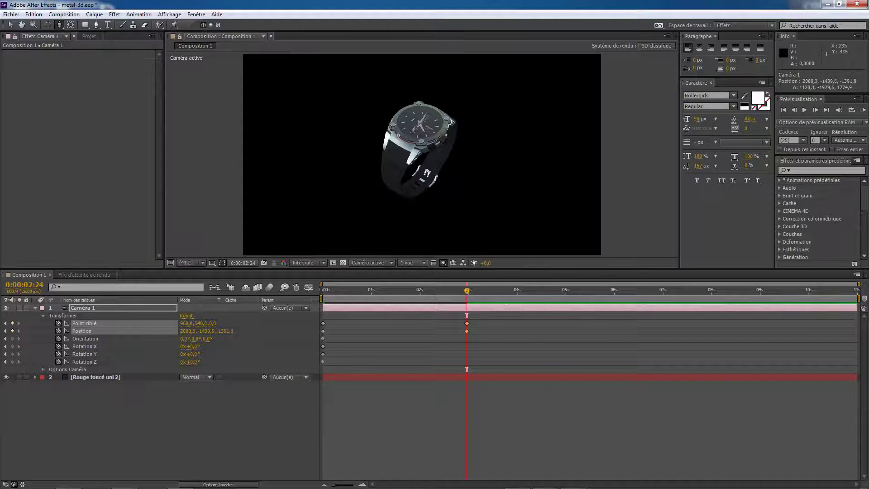
pyautogui.moveTo(414, 138); pyautogui.dragTo(428, 80)
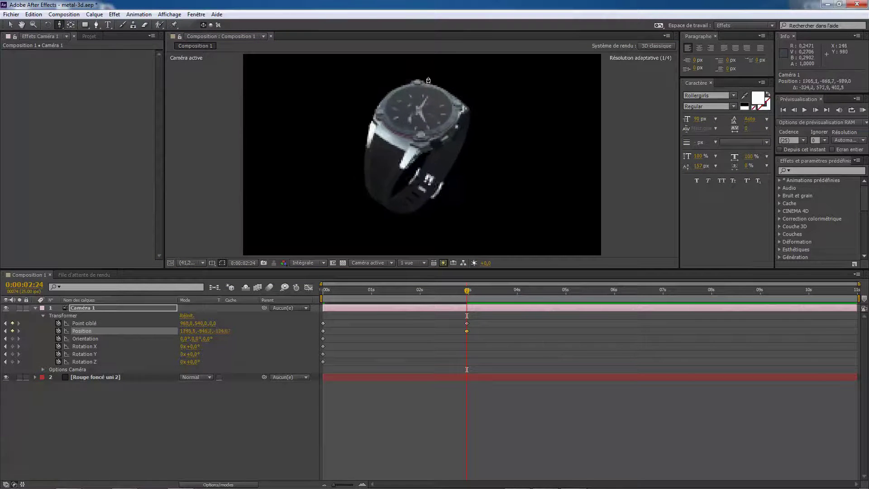
pyautogui.moveTo(59, 26); pyautogui.dragTo(97, 45)
pyautogui.moveTo(369, 126); pyautogui.dragTo(369, 156)
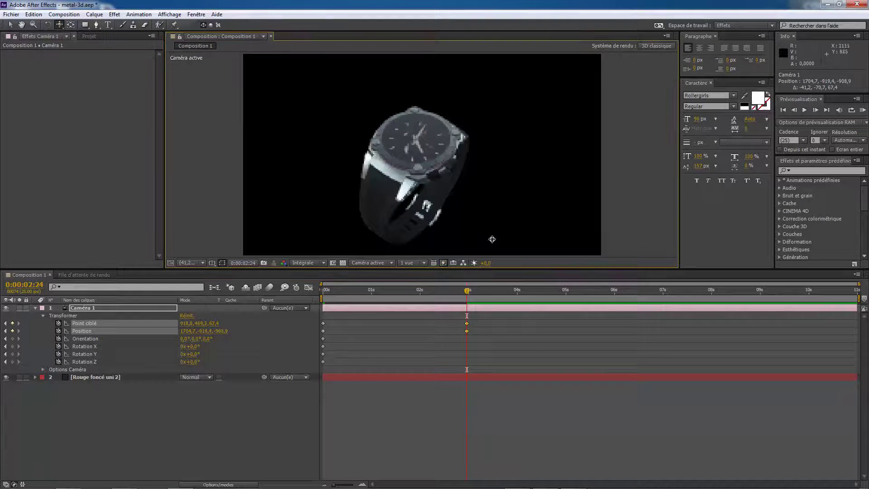
pyautogui.moveTo(468, 292); pyautogui.dragTo(303, 299)
pyautogui.click(34, 307)
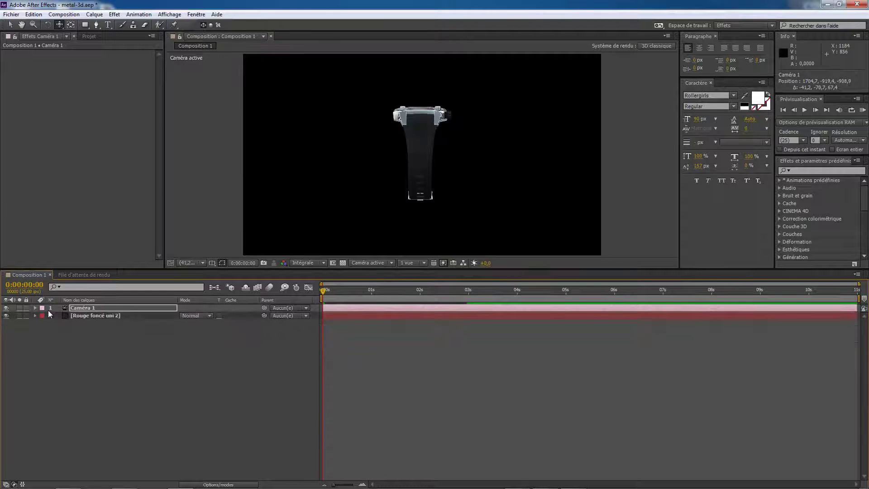
# Step: Enable Multi-Object in Group 1's Particle Look settings of the Element effect on the Rouge foncé uni 2 layer
pyautogui.click(81, 315)
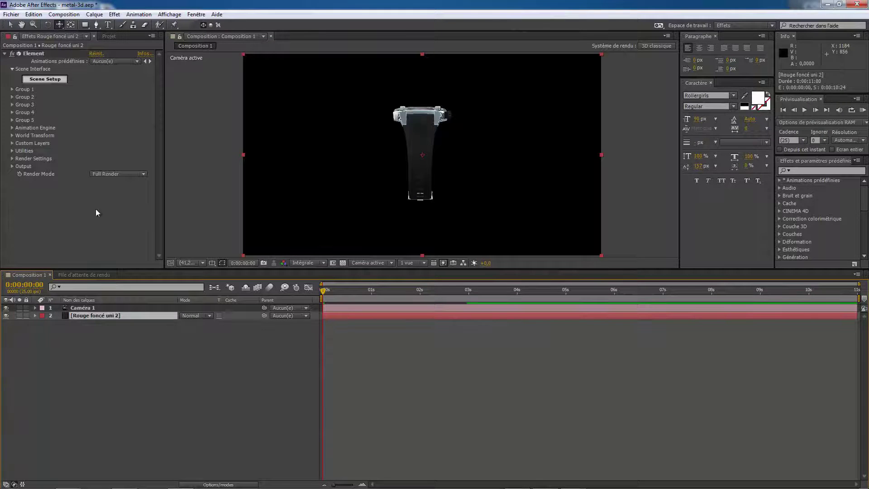
pyautogui.click(12, 90)
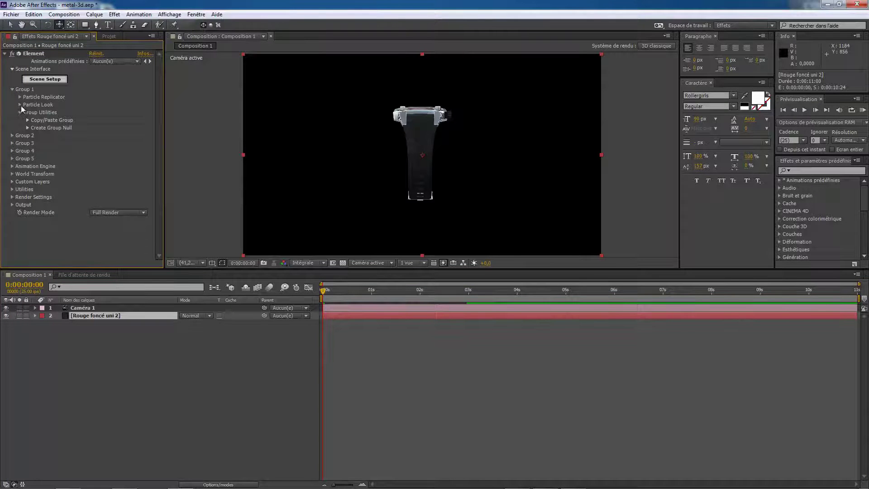
pyautogui.click(20, 97)
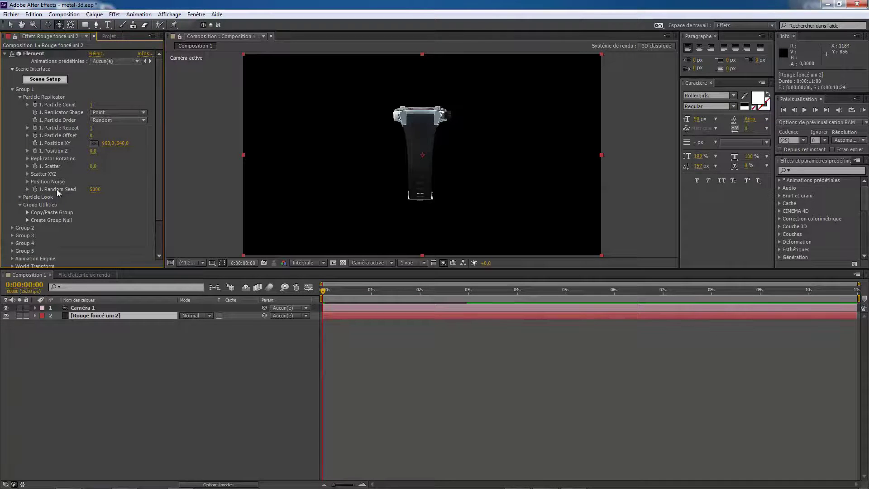
pyautogui.click(21, 198)
pyautogui.click(20, 97)
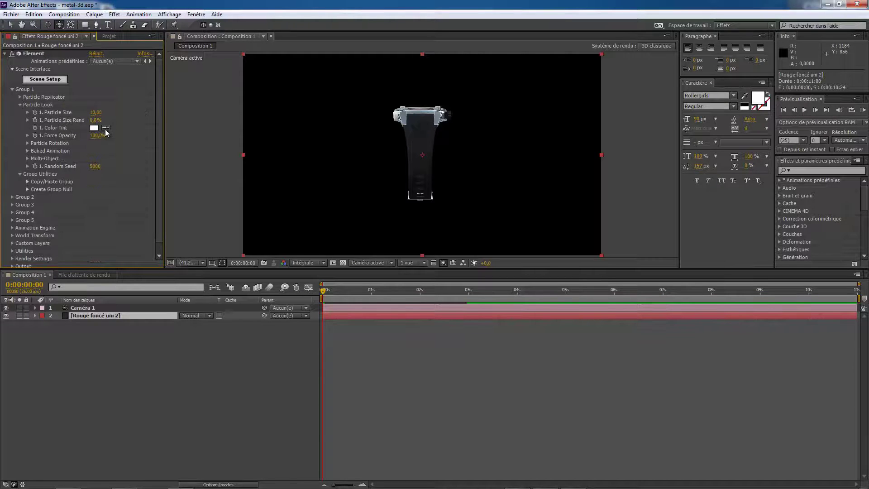
pyautogui.click(28, 159)
pyautogui.click(93, 167)
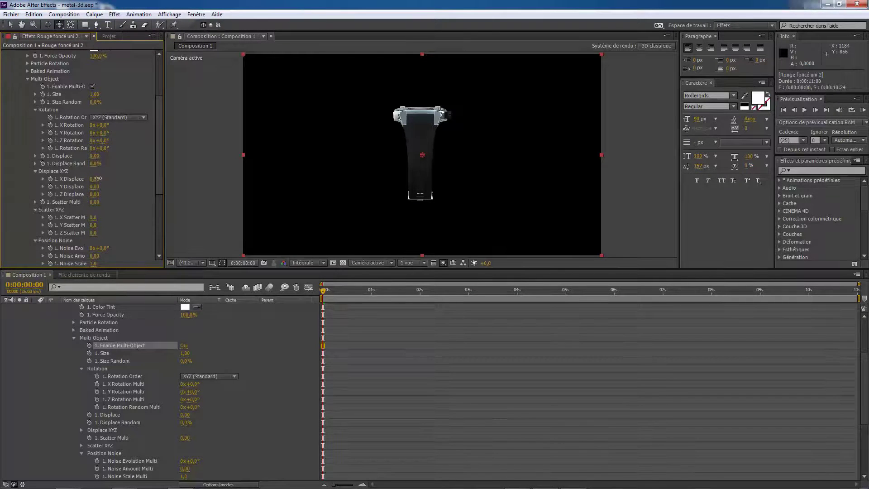
# Step: Try displacing the watch parts along X and Z at the start of the timeline, resetting each displacement to 0
pyautogui.moveTo(95, 179); pyautogui.dragTo(229, 194)
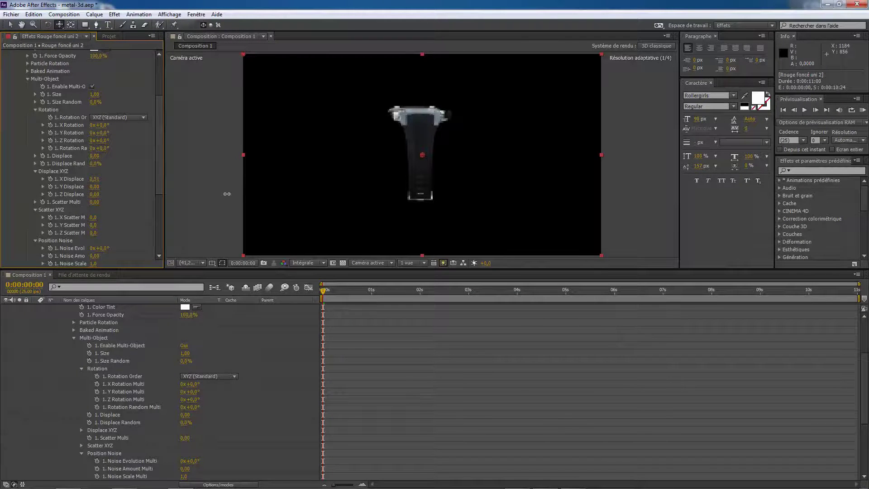
pyautogui.click(97, 178)
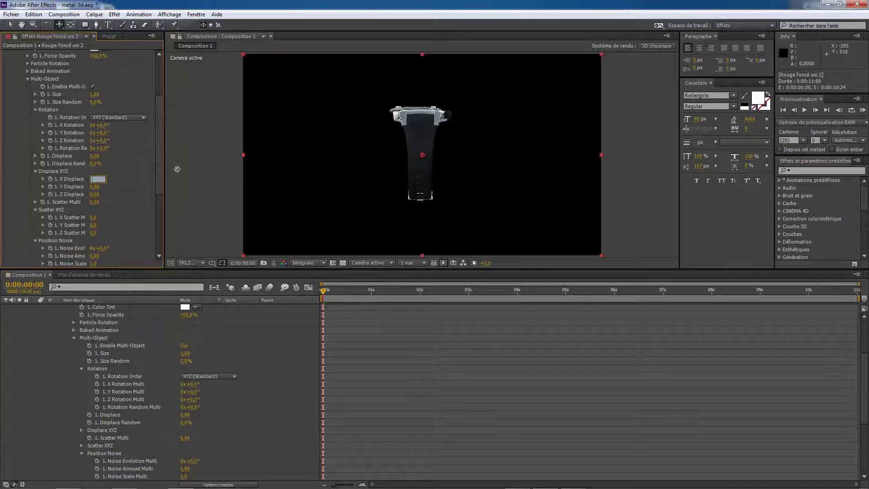
pyautogui.press('Return')
pyautogui.moveTo(94, 194); pyautogui.dragTo(346, 185)
pyautogui.moveTo(416, 180); pyautogui.dragTo(775, 155)
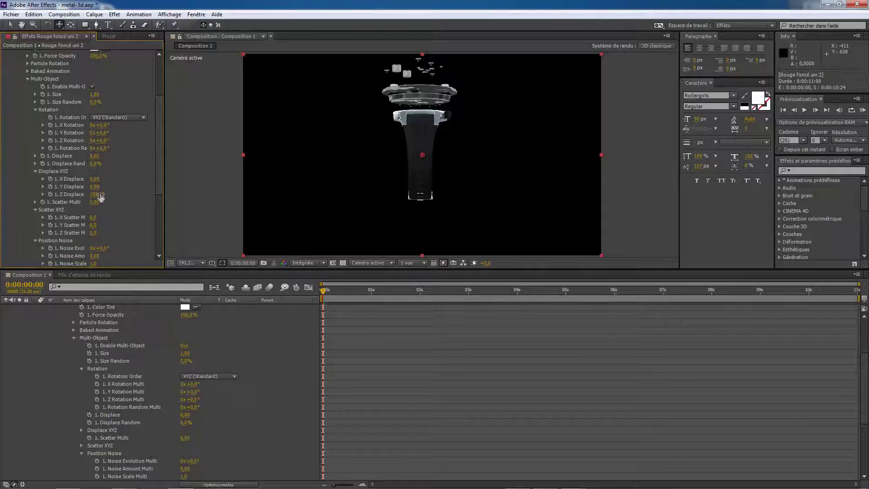
pyautogui.write('0')
pyautogui.press('Return')
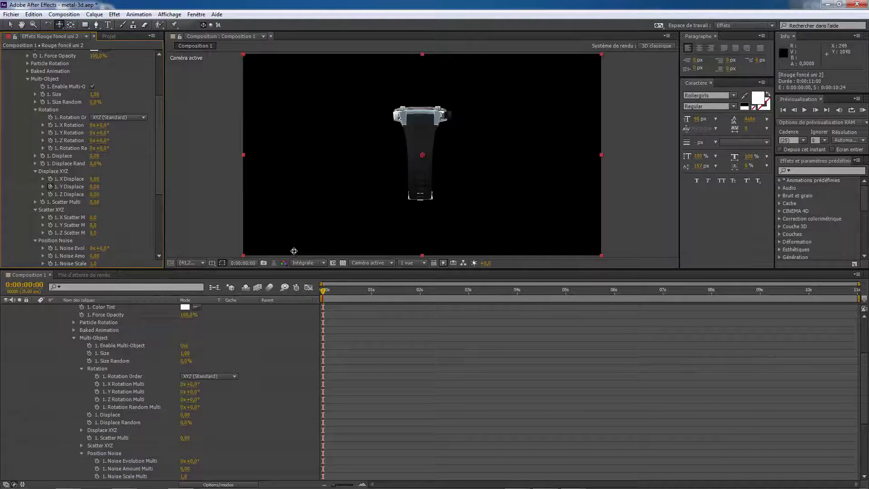
# Step: Animate the multi-object Y displacement from a keyframe at the timeline's start to about 0.80 at 0:00:03:00
pyautogui.moveTo(323, 292); pyautogui.dragTo(469, 298)
pyautogui.moveTo(97, 190)
pyautogui.mouseDown()
pyautogui.moveTo(82, 195)
pyautogui.moveTo(119, 197)
pyautogui.moveTo(111, 197)
pyautogui.mouseUp()
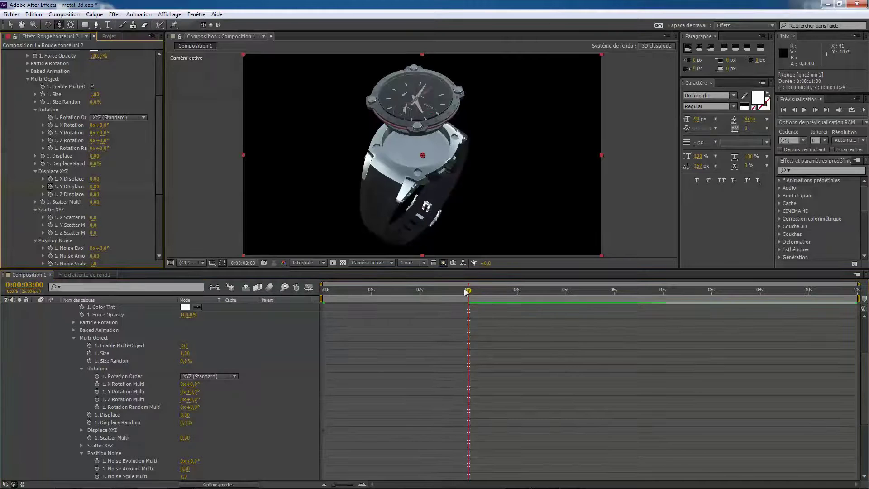
# Step: Try scattering the watch parts along X at 0:00:02:15, and undo the change
pyautogui.moveTo(468, 291); pyautogui.dragTo(449, 297)
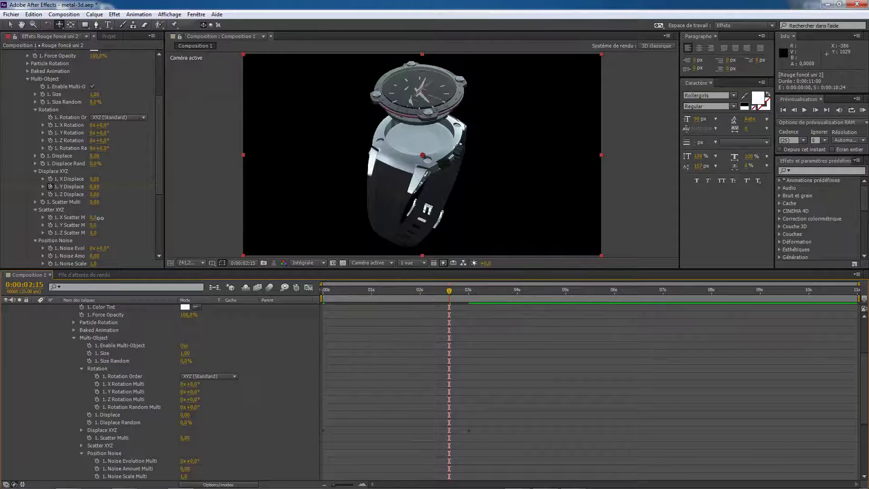
pyautogui.moveTo(97, 217); pyautogui.dragTo(113, 218)
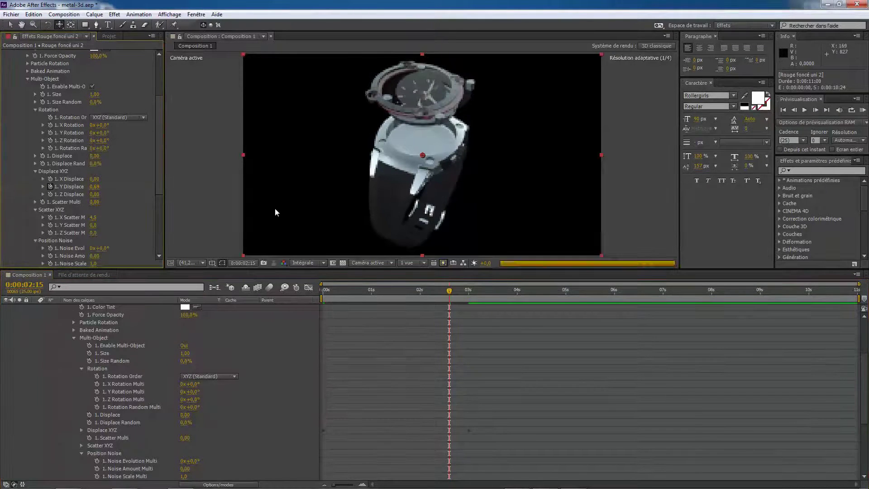
pyautogui.hotkey('ctrl', 'z')
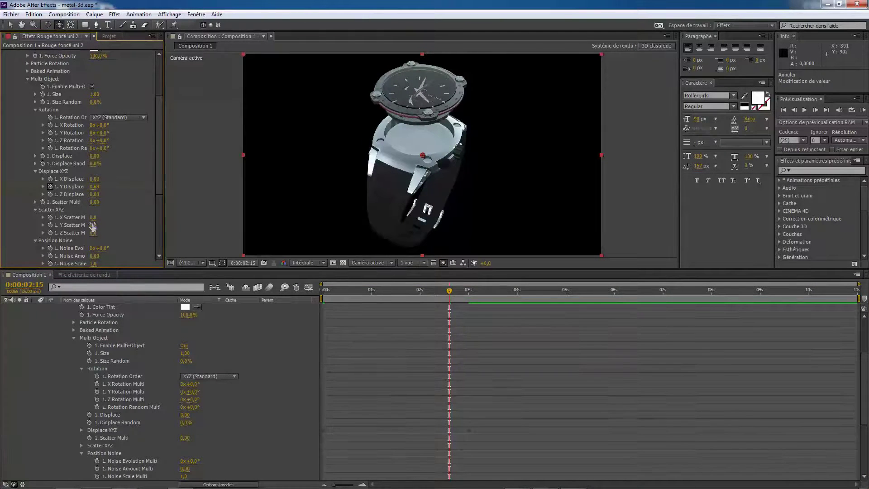
# Step: Animate the multi-object Y scatter from 0 at the timeline's start to about 18.9 at 0:00:03:00
pyautogui.moveTo(449, 294); pyautogui.dragTo(326, 303)
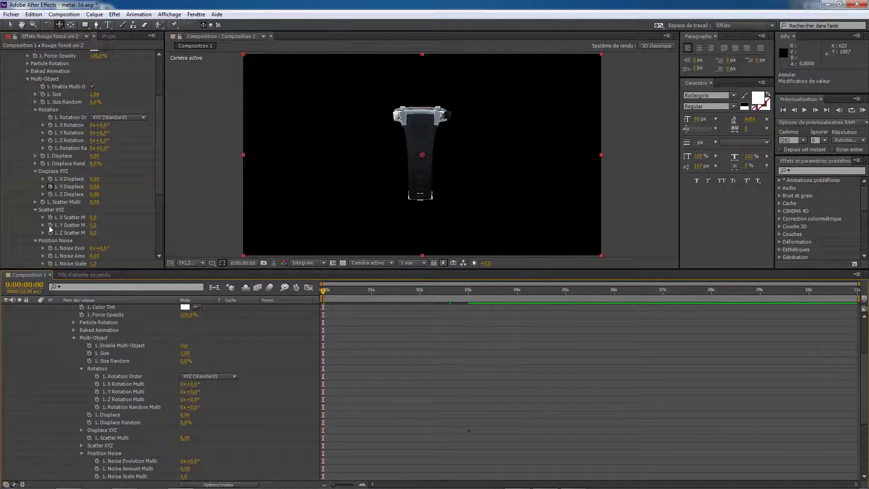
pyautogui.press('space')
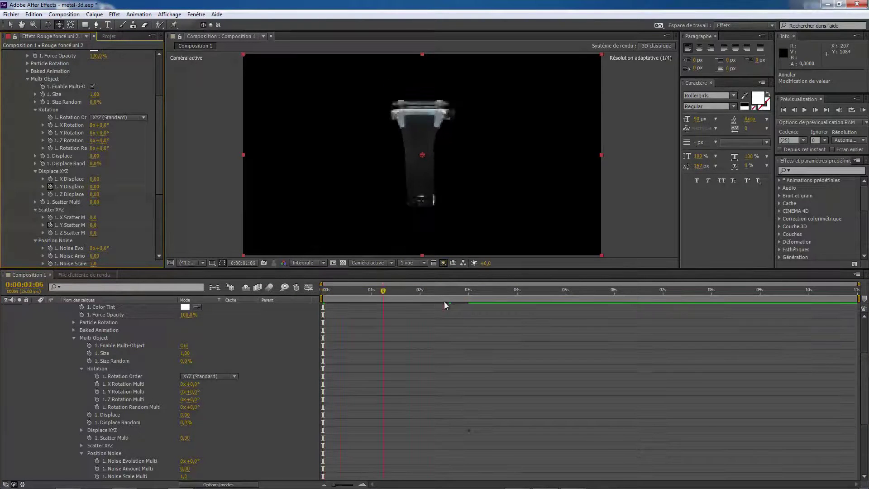
pyautogui.moveTo(445, 305); pyautogui.dragTo(470, 306)
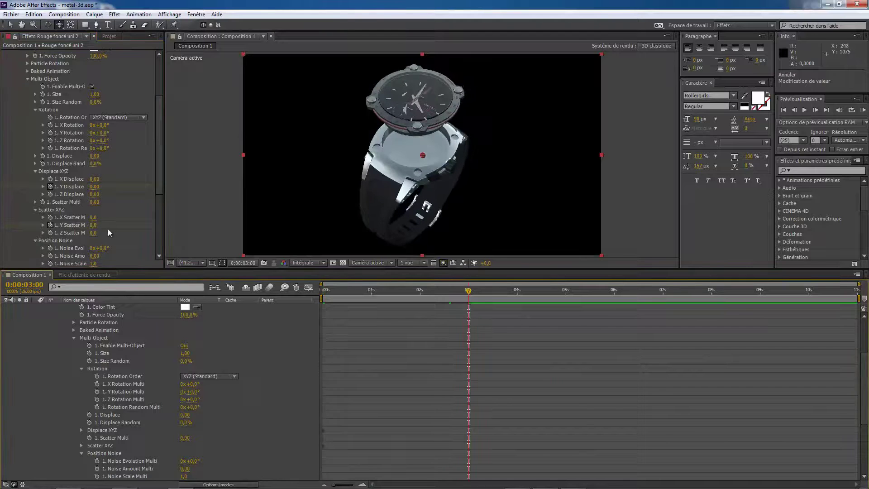
pyautogui.moveTo(94, 225); pyautogui.dragTo(182, 228)
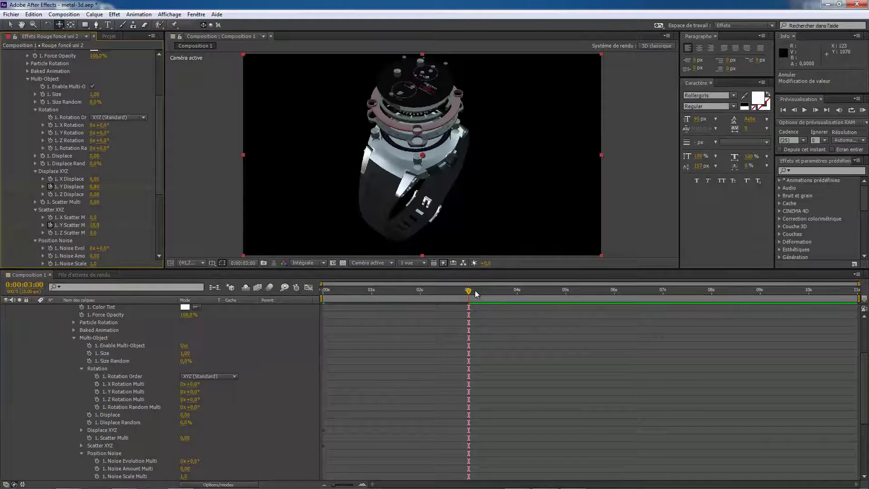
# Step: Move the current time to 0:00:02:06 and collapse the Rouge foncé uni 2 layer's properties
pyautogui.moveTo(469, 292); pyautogui.dragTo(433, 319)
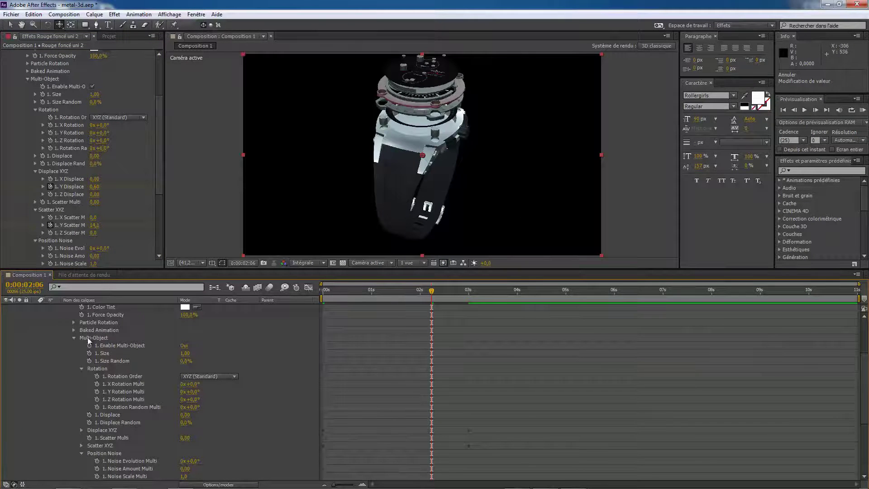
pyautogui.scroll(4, 87, 337)
pyautogui.click(35, 315)
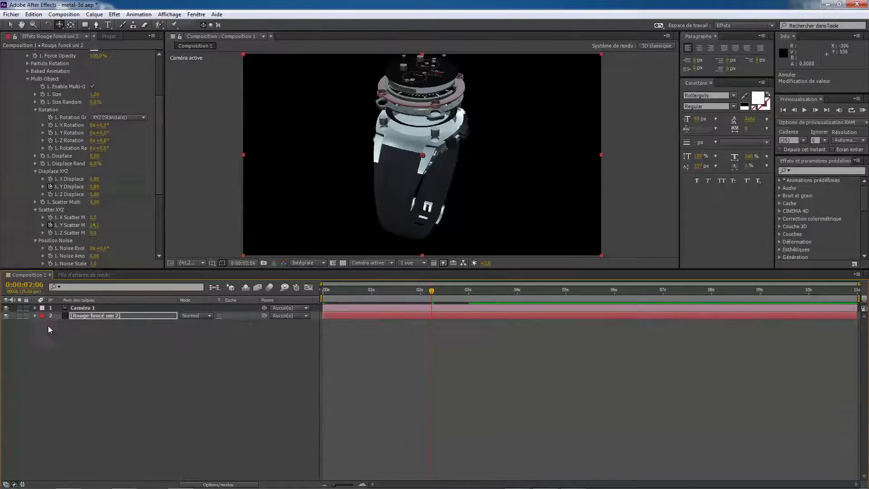
# Step: Open Element's Scene Setup to view the watch against its environment, and return to the composition
pyautogui.scroll(10, 124, 132)
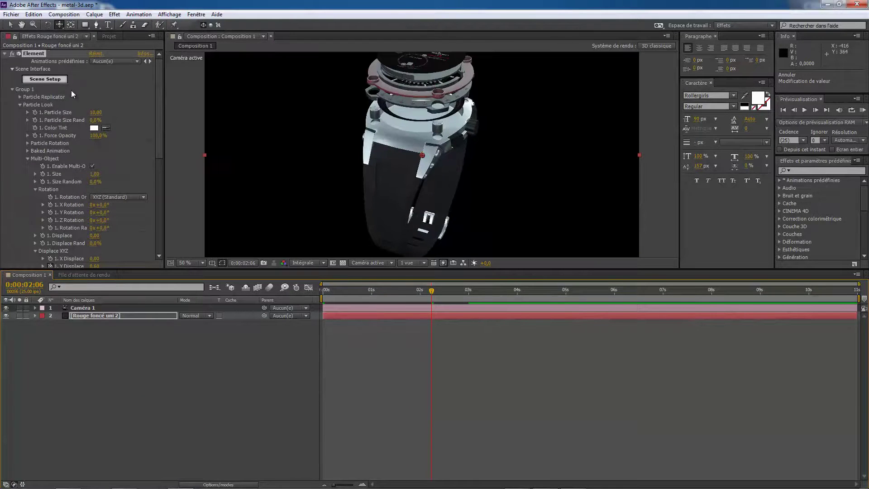
pyautogui.click(50, 81)
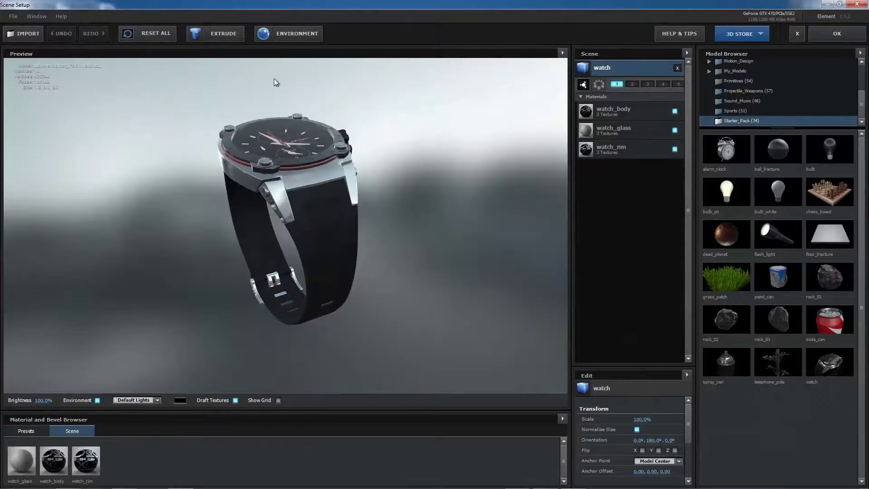
pyautogui.click(843, 32)
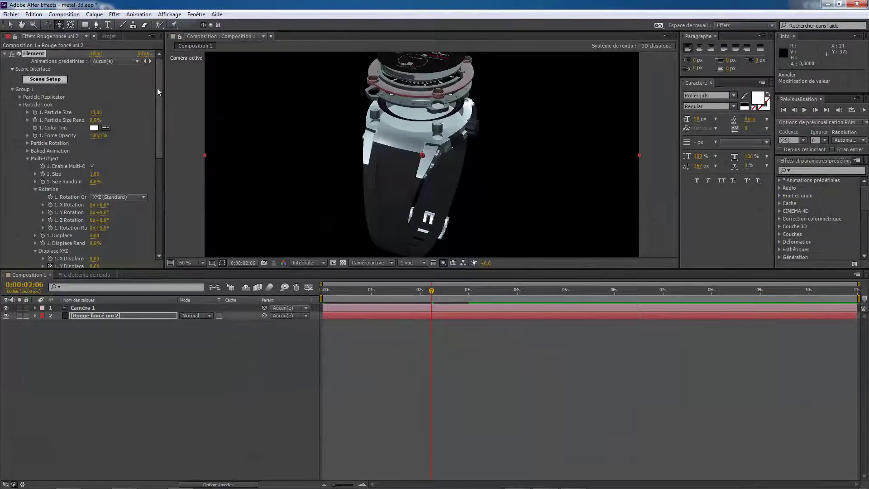
# Step: Show the environment in the background through Element's Render Settings, then return to the timeline's start and collapse those settings
pyautogui.moveTo(157, 88); pyautogui.dragTo(166, 219)
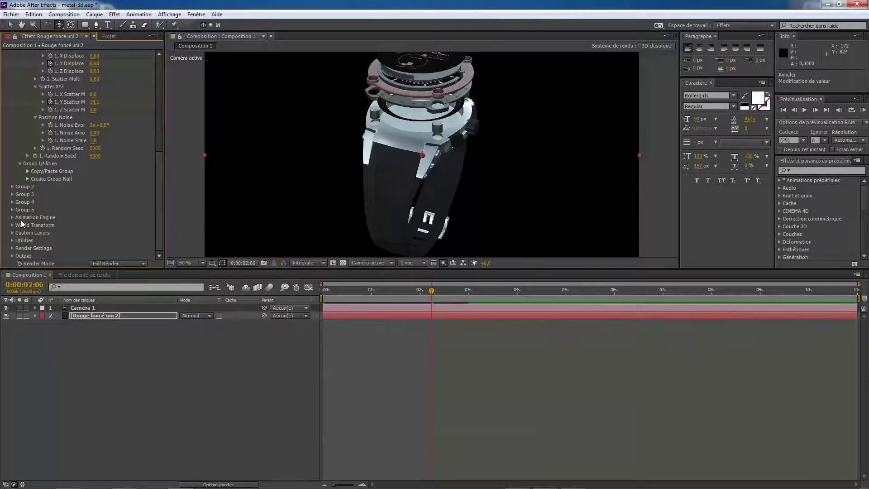
pyautogui.click(12, 248)
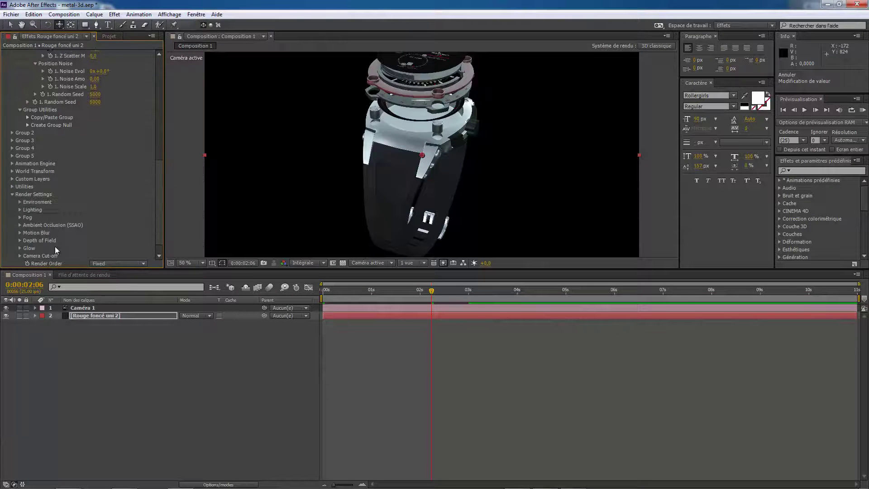
pyautogui.click(20, 203)
pyautogui.click(92, 217)
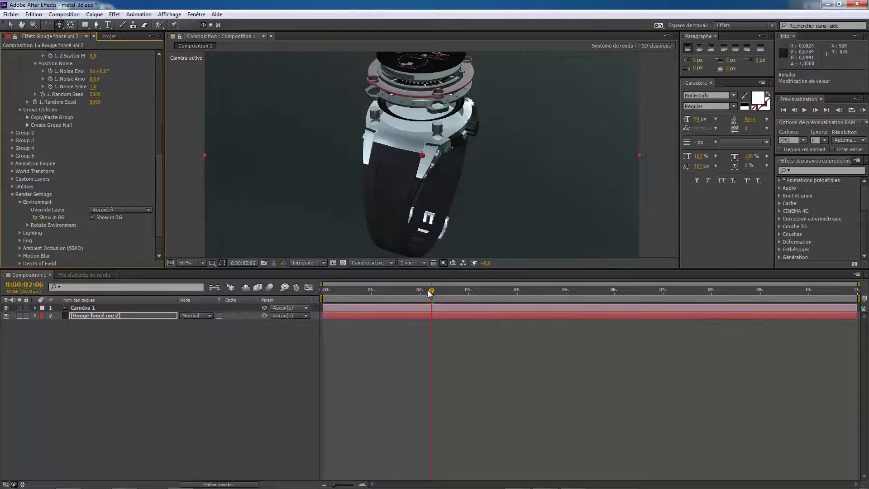
pyautogui.moveTo(430, 292); pyautogui.dragTo(322, 291)
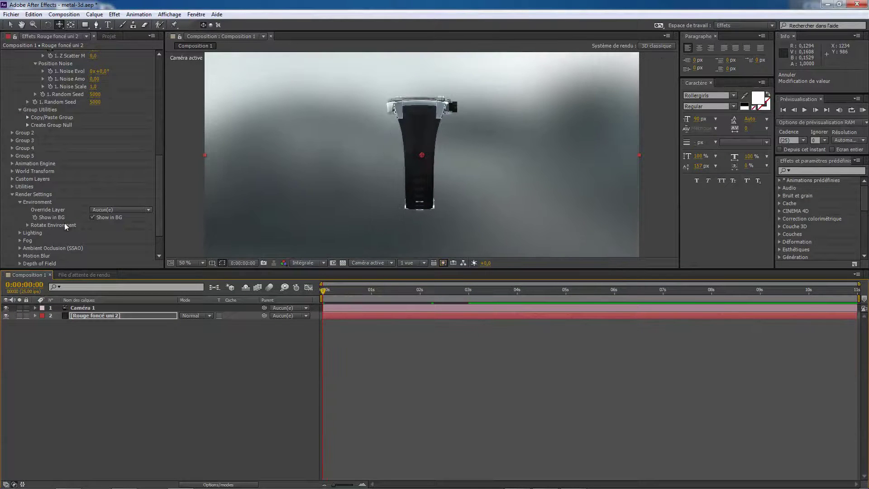
pyautogui.click(12, 194)
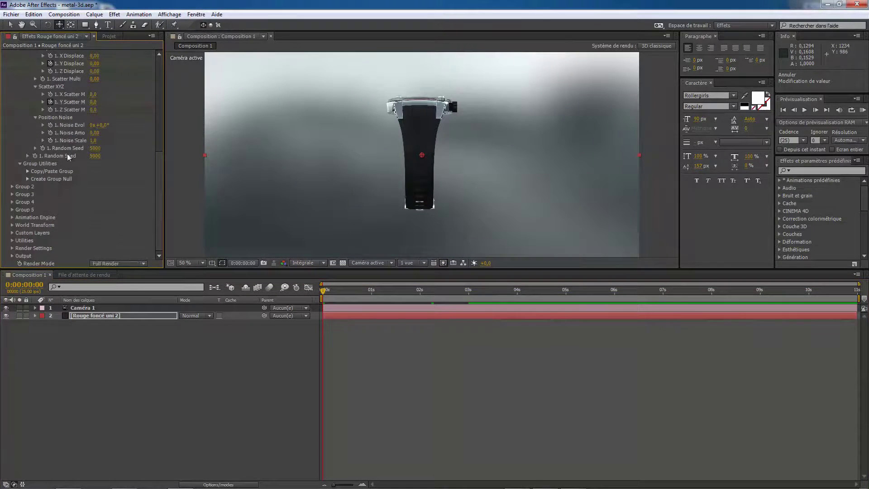
# Step: Try the multi-object position noise amount on the exploded watch between 0:00:01:21 and 0:00:02:04, and reset it to 0
pyautogui.moveTo(159, 169); pyautogui.dragTo(165, 56)
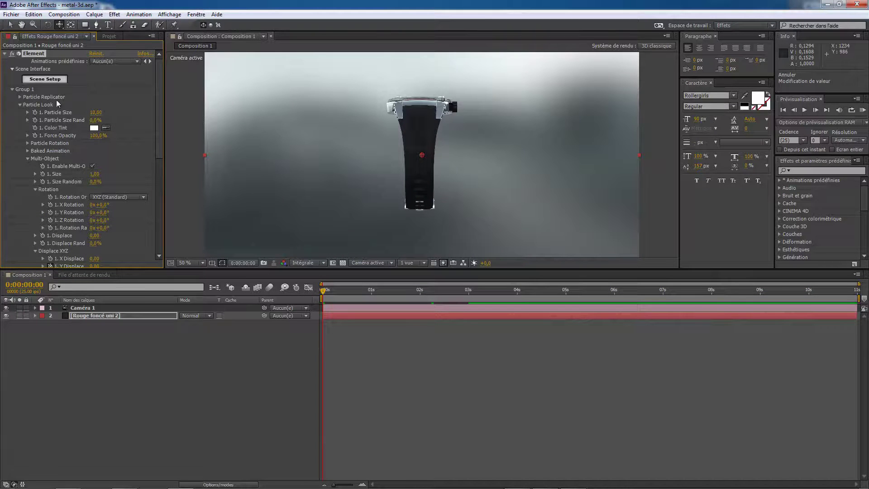
pyautogui.moveTo(157, 91); pyautogui.dragTo(158, 175)
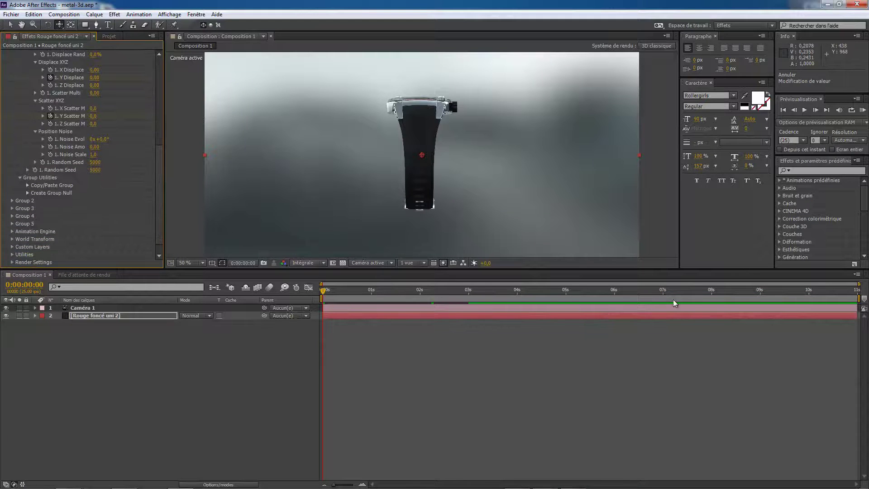
pyautogui.moveTo(324, 290); pyautogui.dragTo(414, 292)
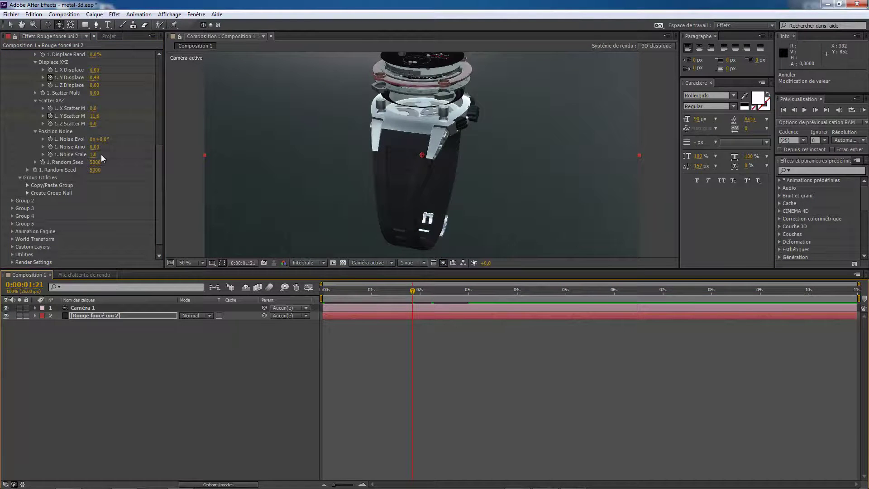
pyautogui.moveTo(94, 147); pyautogui.dragTo(431, 93)
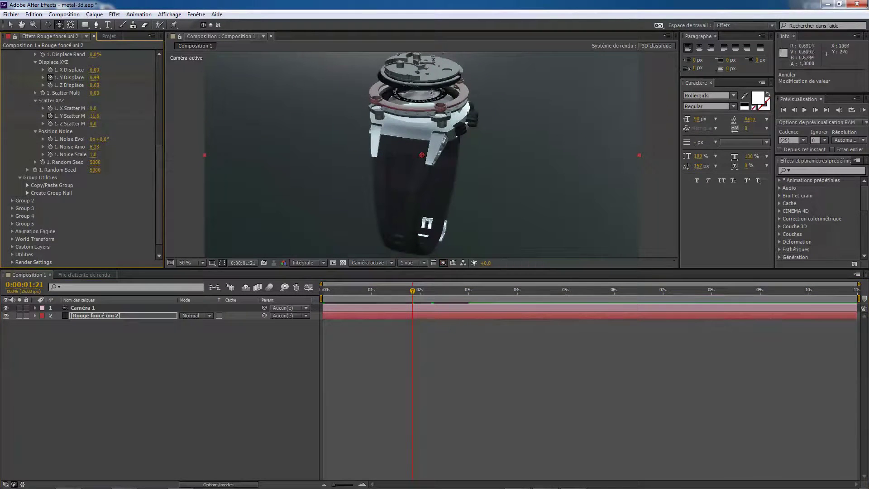
pyautogui.moveTo(413, 291)
pyautogui.mouseDown()
pyautogui.moveTo(322, 296)
pyautogui.moveTo(427, 298)
pyautogui.mouseUp()
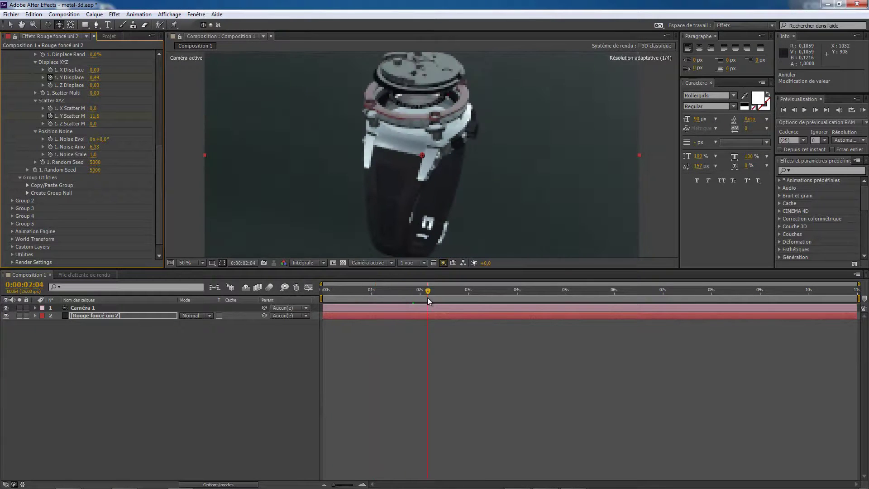
pyautogui.click(96, 148)
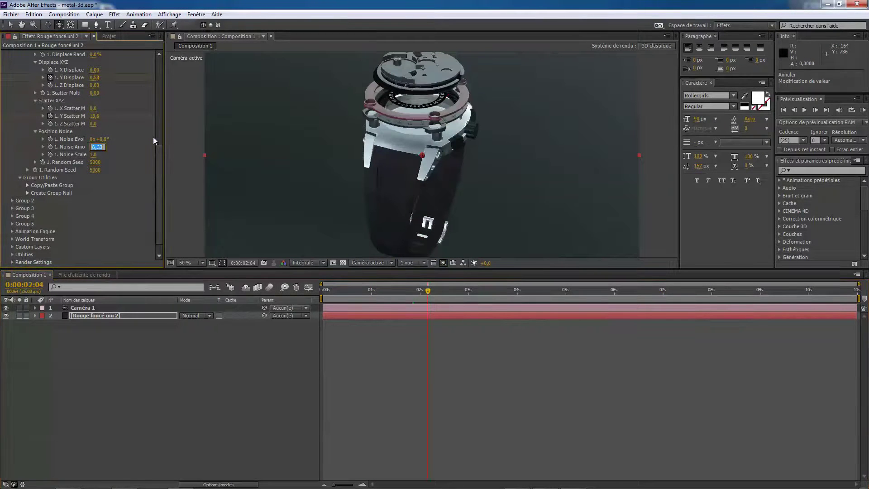
pyautogui.write('0')
pyautogui.press('Return')
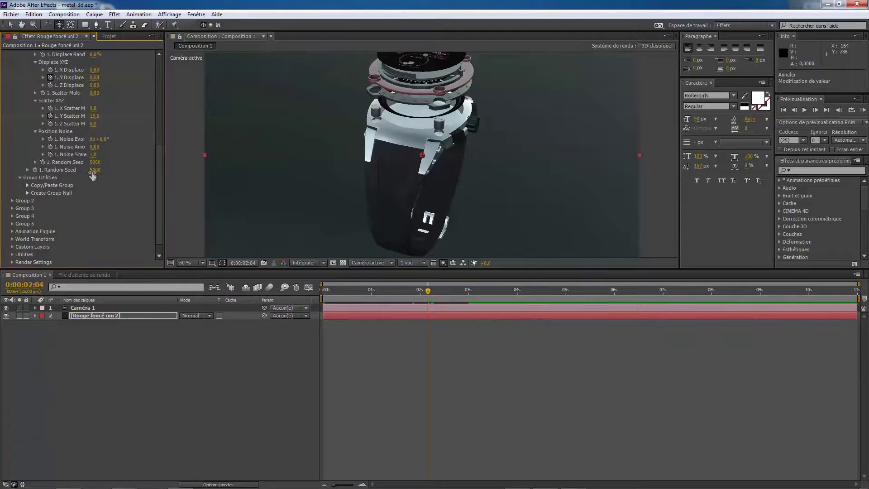
# Step: Raise the multi-object Random Seed to about 14600 to vary how the watch parts scatter
pyautogui.moveTo(96, 162); pyautogui.dragTo(150, 170)
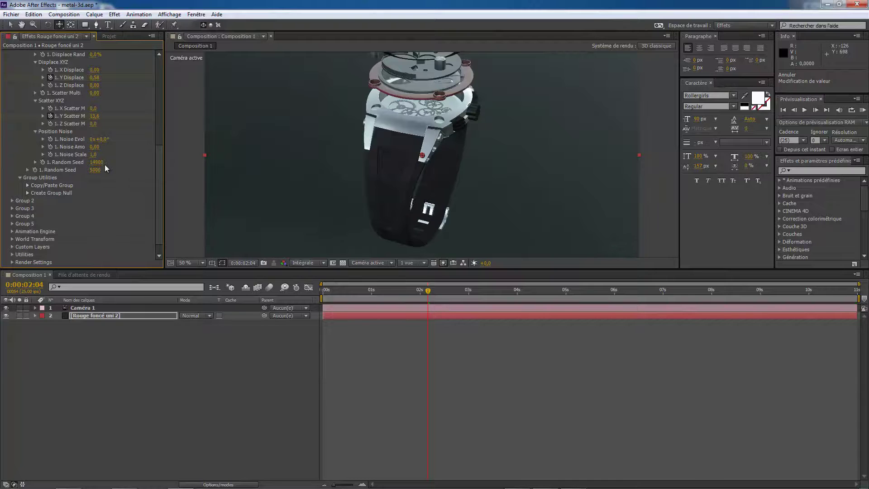
# Step: Undo the multi-object Random Seed change and expand Group 1's Copy/Paste Group and Create Group Null utilities
pyautogui.hotkey('ctrl', 'z')
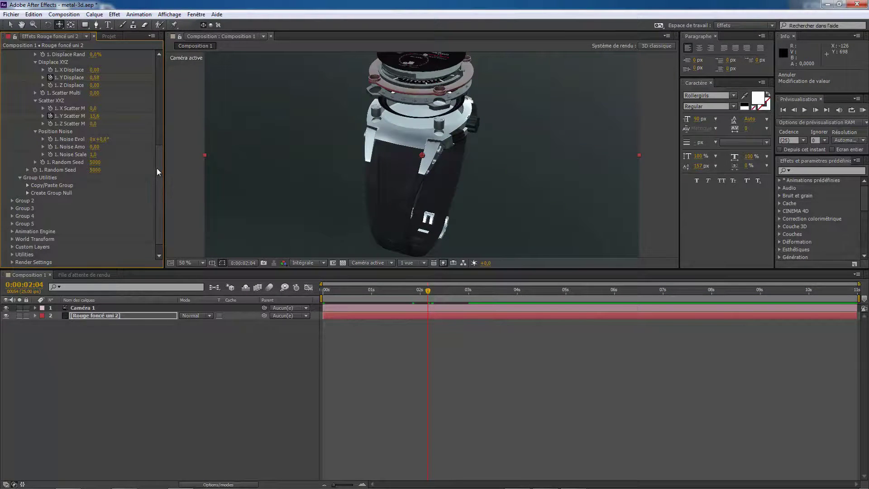
pyautogui.scroll(-1, 158, 169)
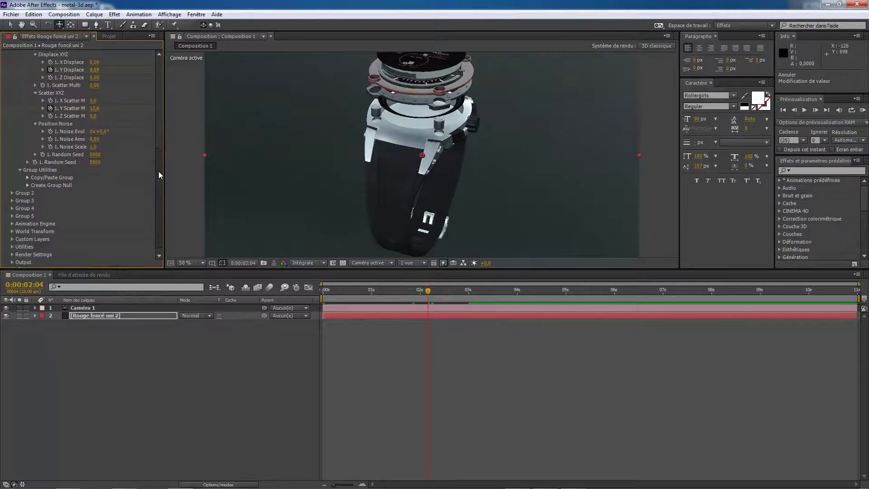
pyautogui.click(19, 166)
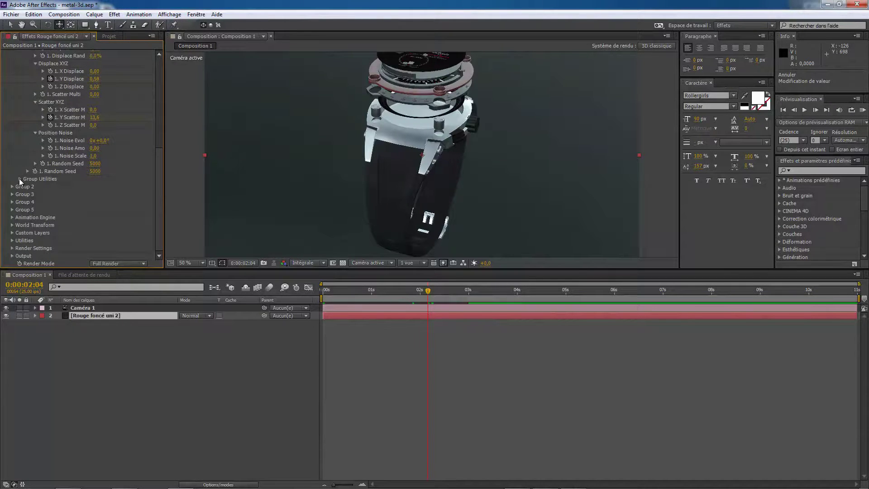
pyautogui.click(20, 178)
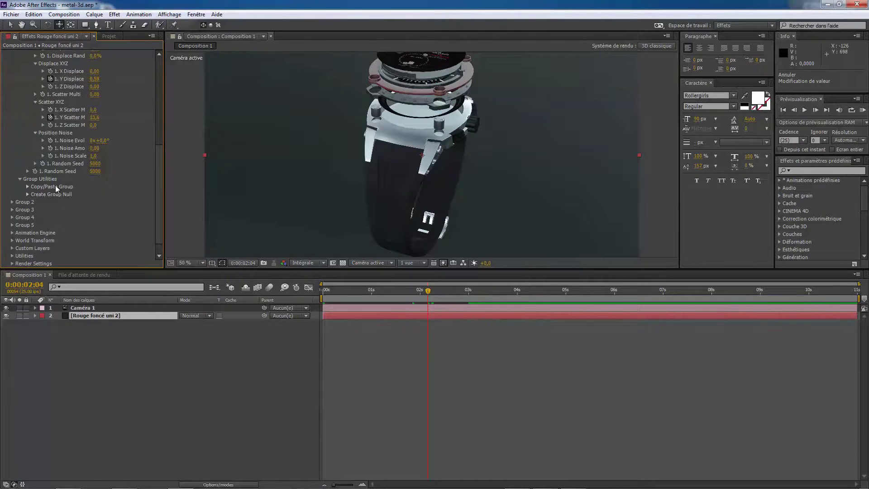
pyautogui.click(28, 186)
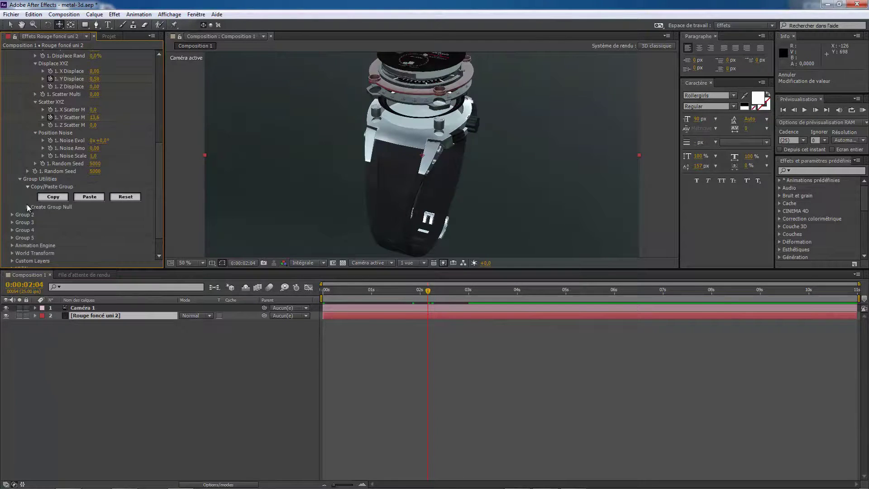
pyautogui.click(26, 208)
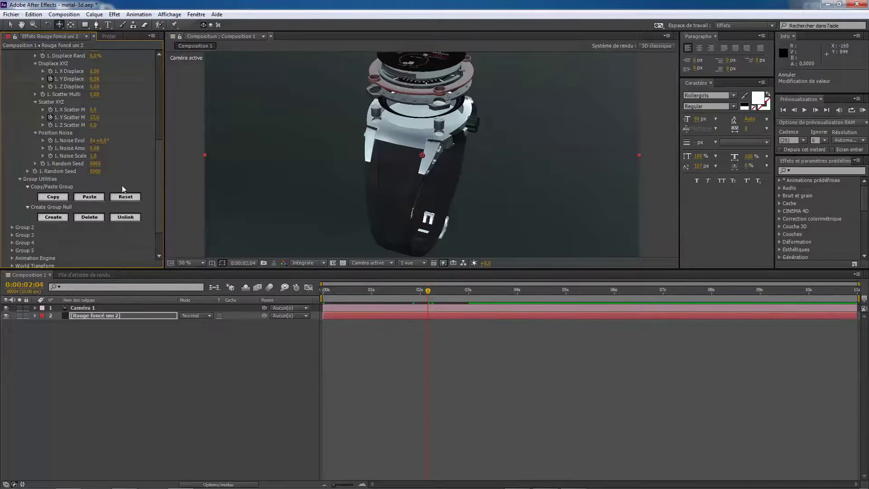
# Step: Paste Group 1's copied settings into Group 2 through its group utilities, check Group 2's multi-object values, and return to the timeline's start
pyautogui.click(12, 228)
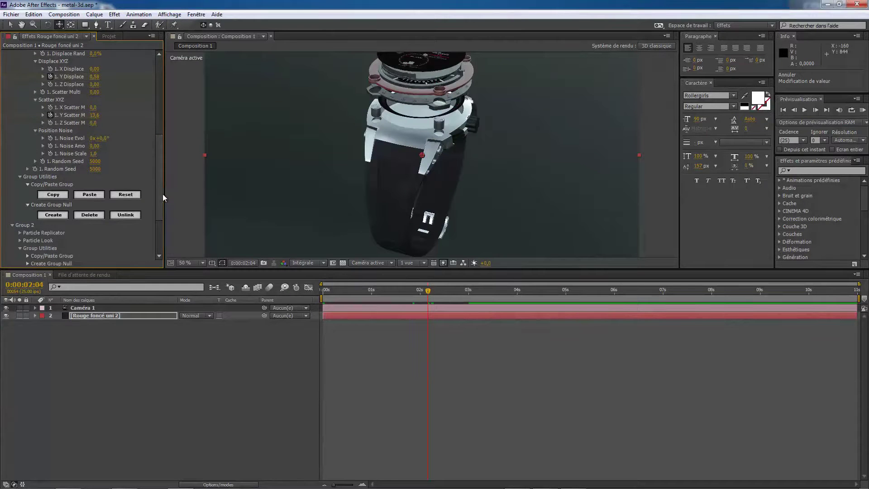
pyautogui.moveTo(162, 194); pyautogui.dragTo(158, 215)
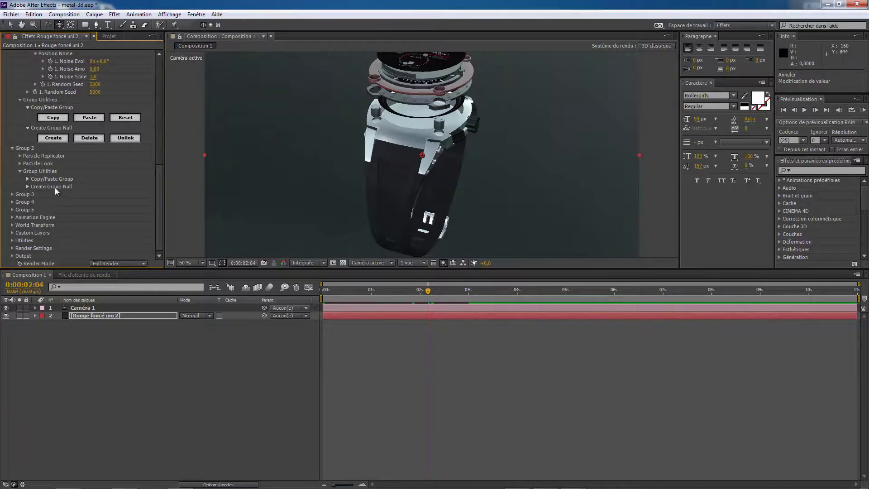
pyautogui.click(28, 178)
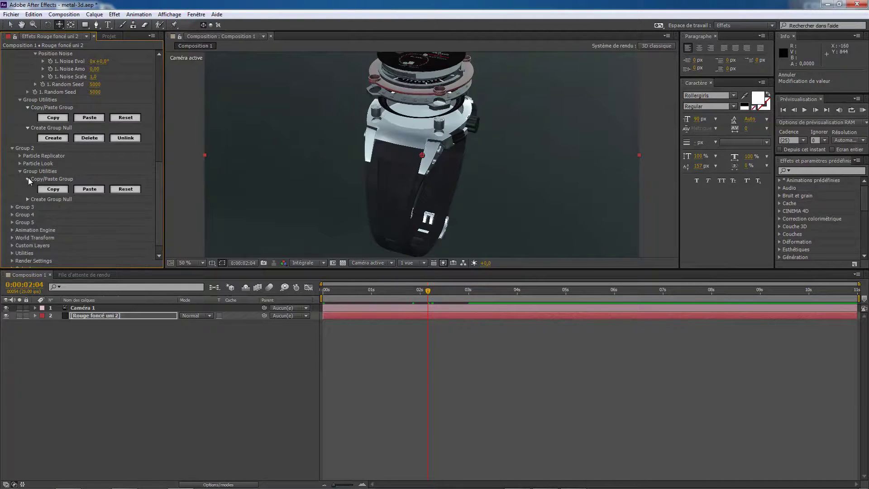
pyautogui.click(89, 189)
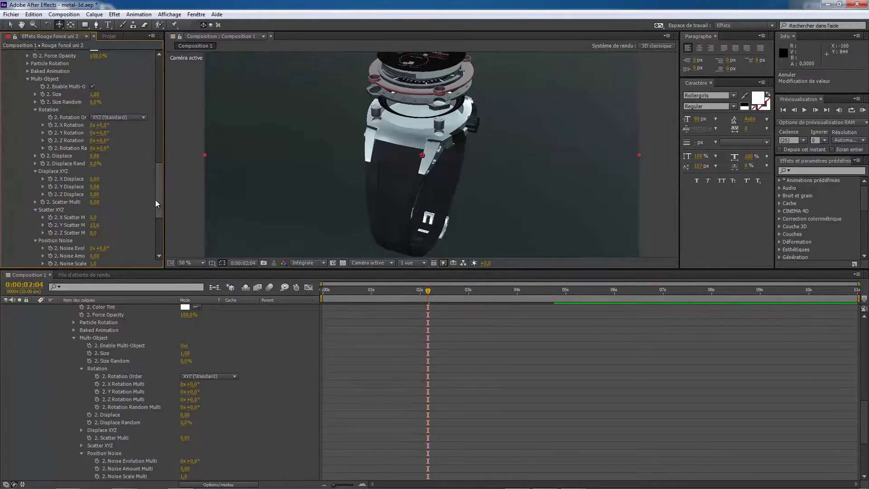
pyautogui.moveTo(157, 197)
pyautogui.mouseDown()
pyautogui.moveTo(160, 127)
pyautogui.moveTo(162, 213)
pyautogui.mouseUp()
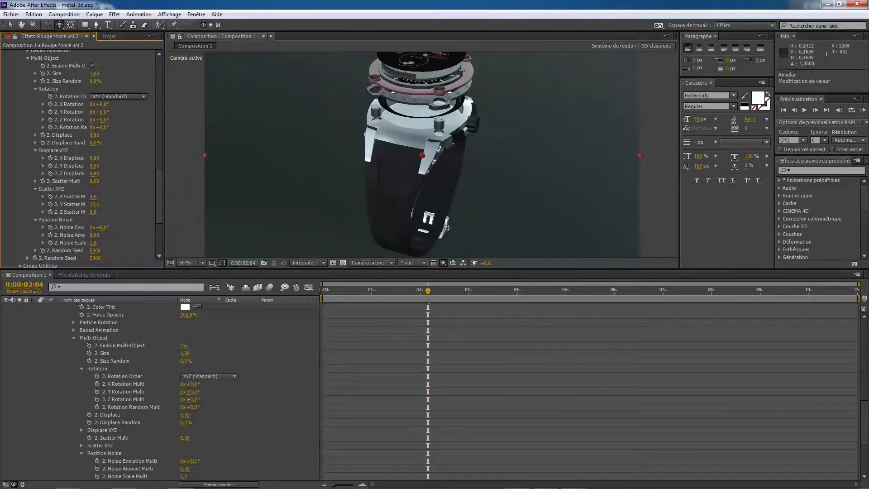
pyautogui.moveTo(428, 290); pyautogui.dragTo(293, 306)
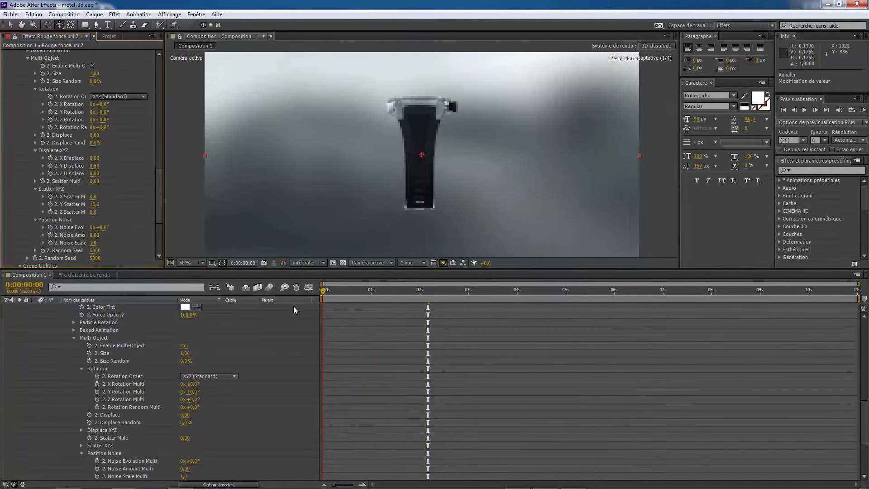
# Step: Close the PowerAction (Loops) folder window on the desktop, and close After Effects without saving the changes to metal-3d.aep
pyautogui.click(828, 5)
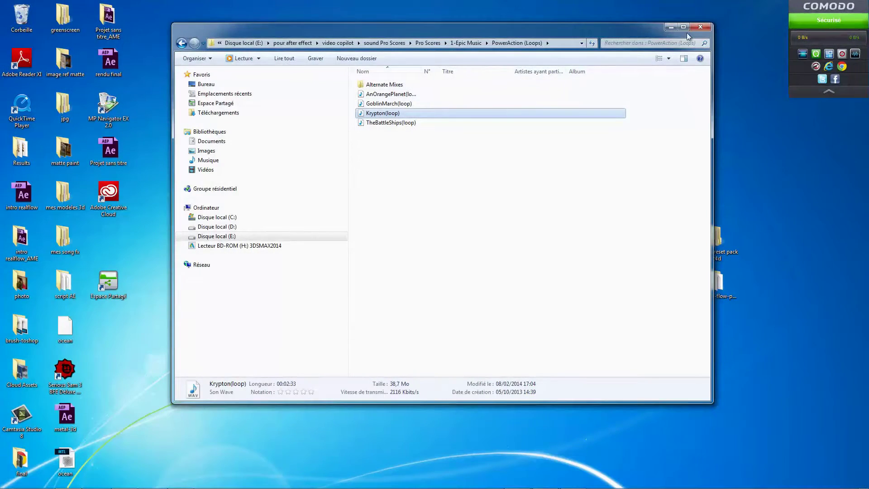
pyautogui.click(698, 27)
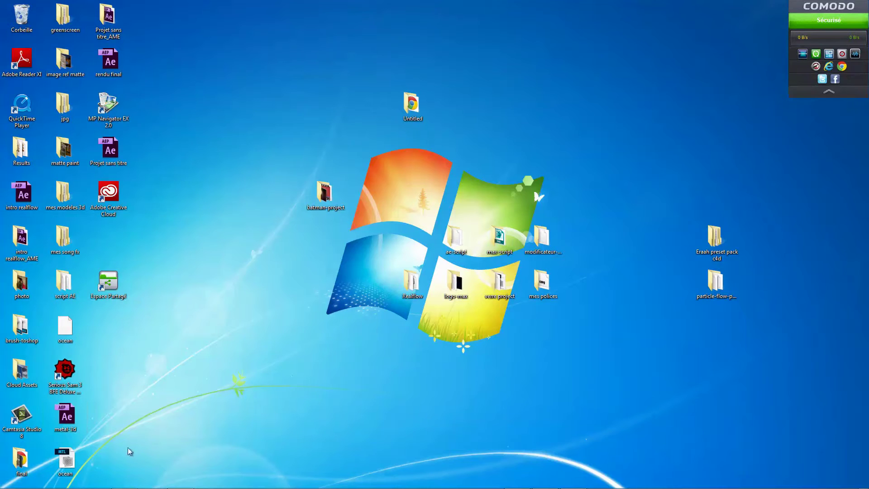
pyautogui.click(181, 479)
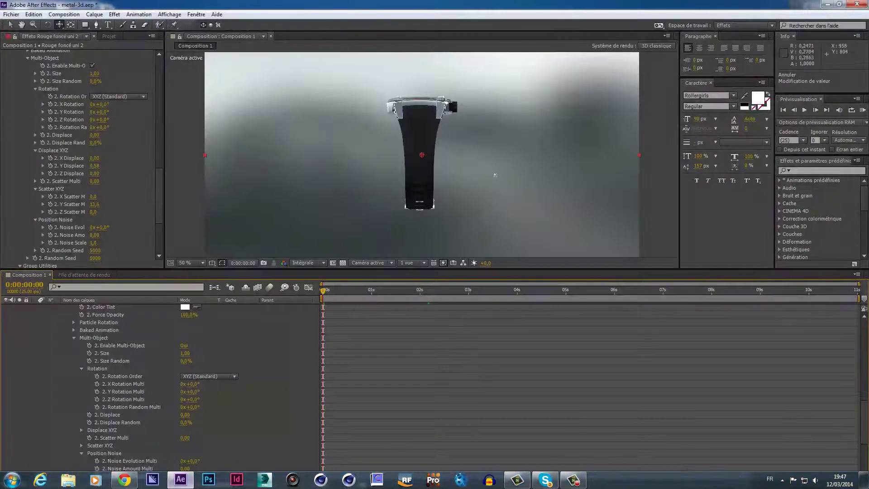
pyautogui.click(856, 5)
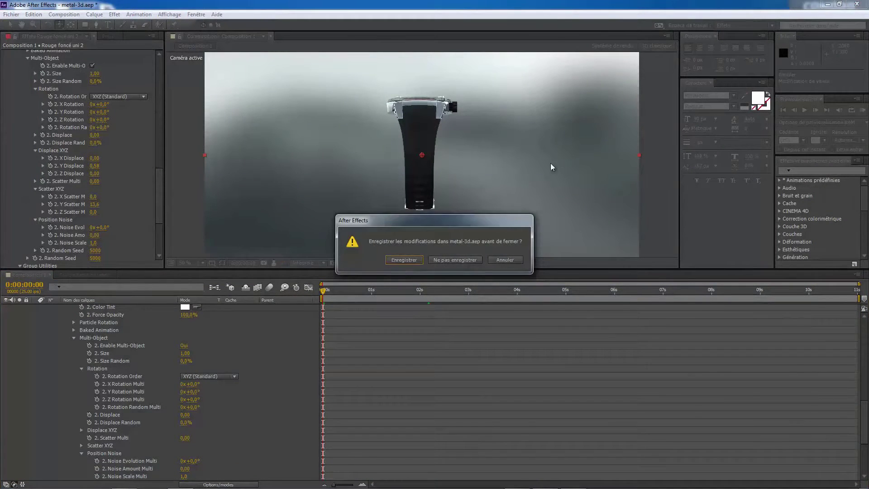
pyautogui.click(453, 260)
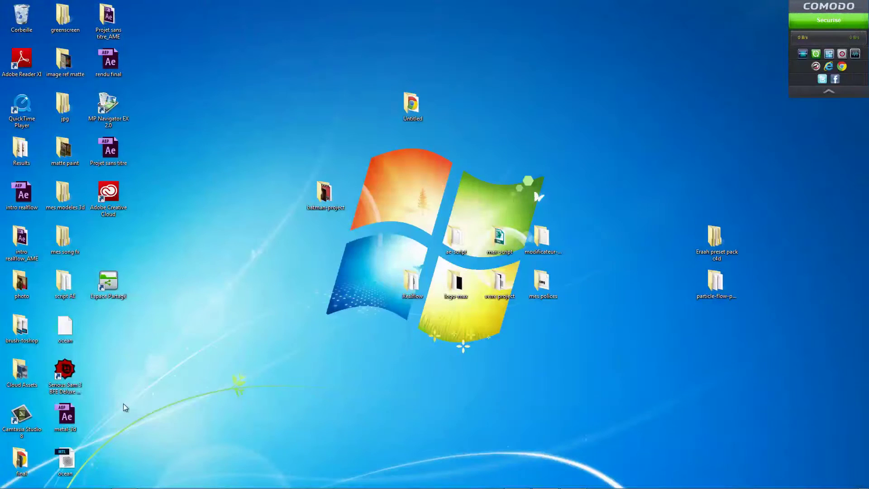
# Step: Reopen the metal-3d project from the desktop in After Effects and place the playhead at the start of Composition 1
pyautogui.click(78, 419)
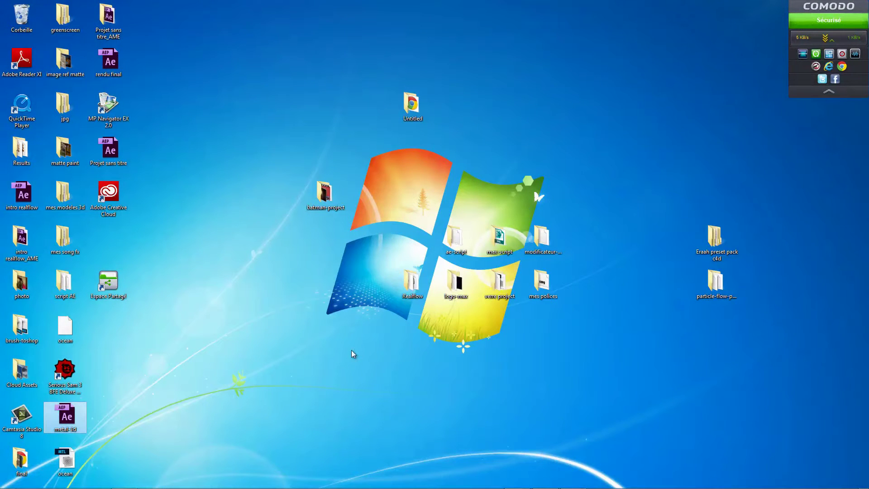
pyautogui.press('Return')
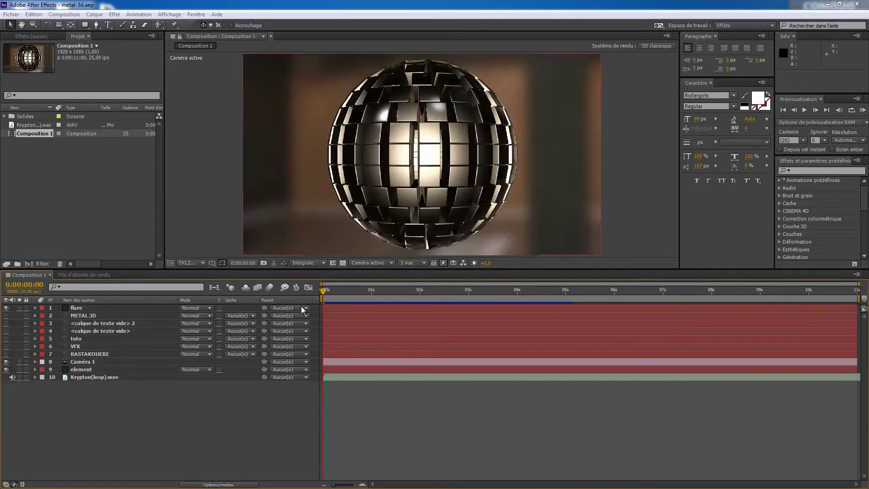
pyautogui.moveTo(324, 289); pyautogui.dragTo(322, 313)
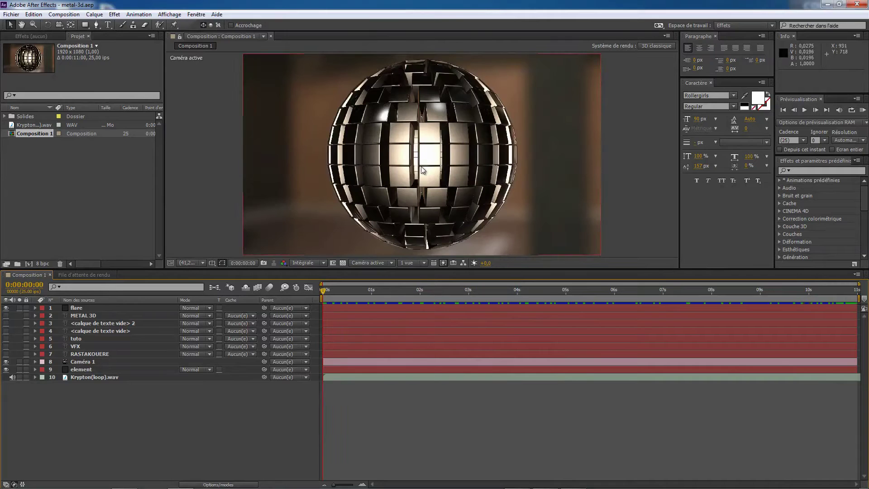